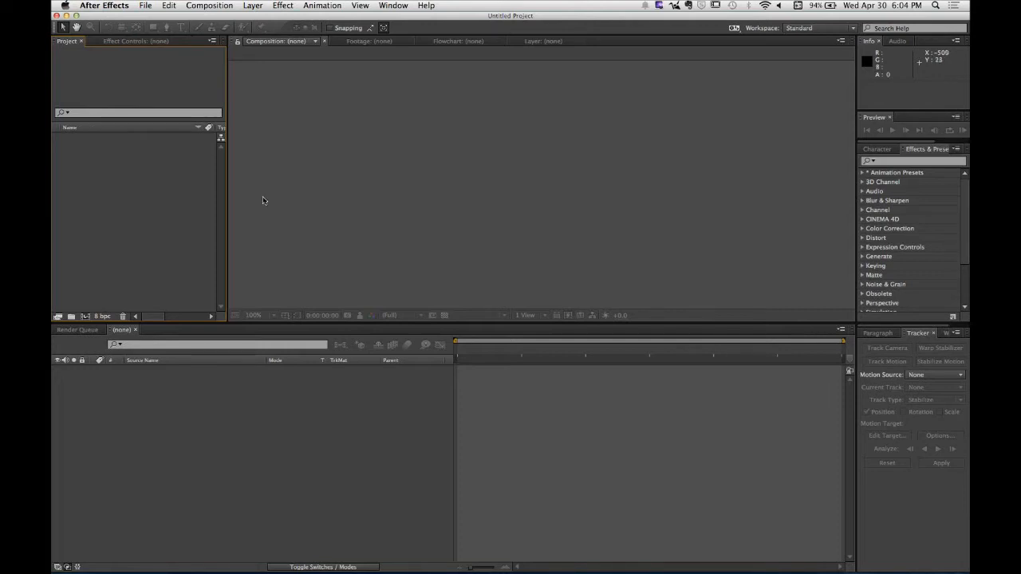
Step: Import the GSPlate PNG sequence from the SD Green Screen Plate folder inside GCOM_390's WEEK_13_GREEN_SCREEN folder
{"action": "double_click", "coordinate": [80, 180]}
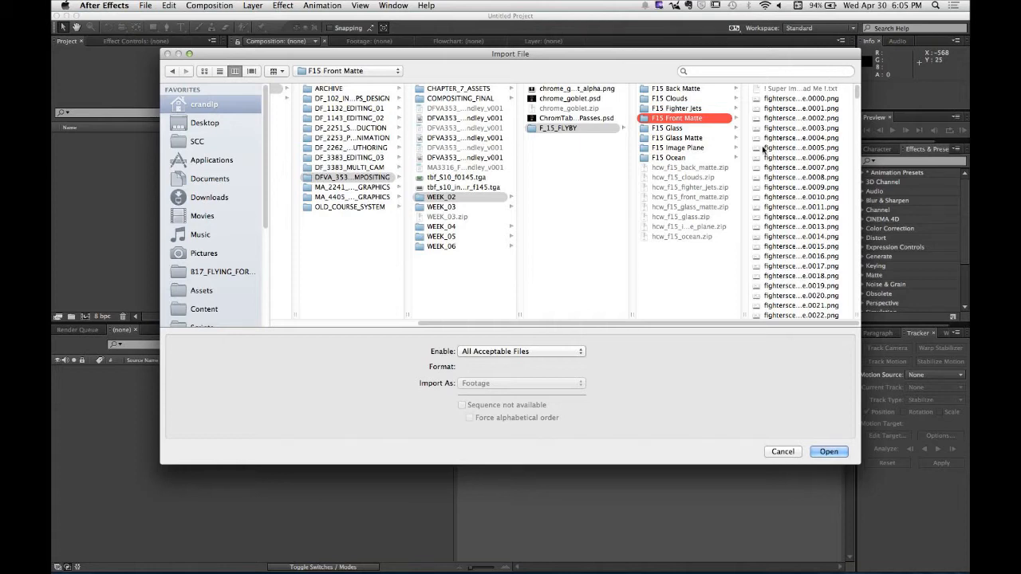
{"action": "left_click", "coordinate": [214, 143]}
{"action": "left_click", "coordinate": [335, 101]}
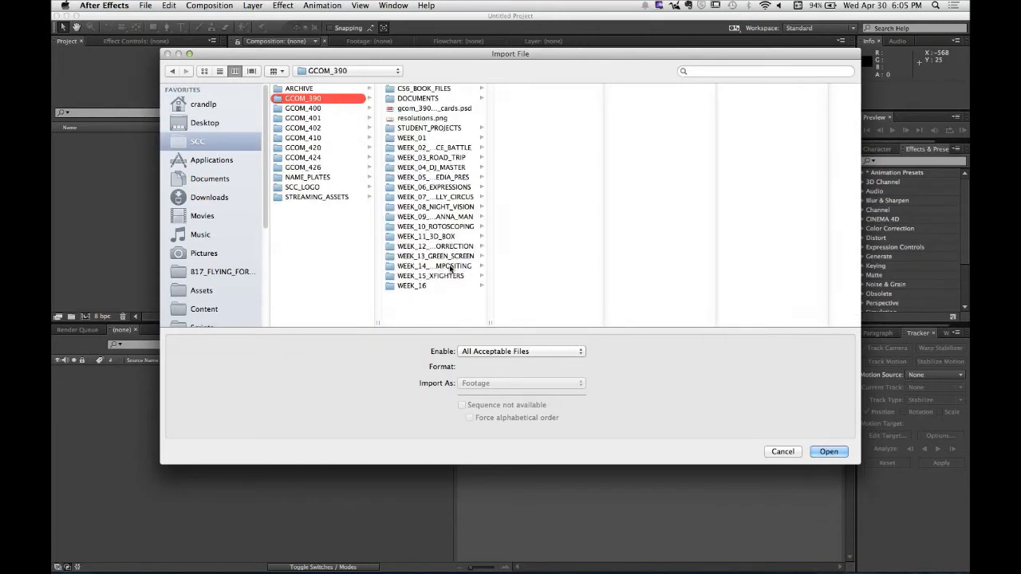
{"action": "left_click", "coordinate": [451, 257]}
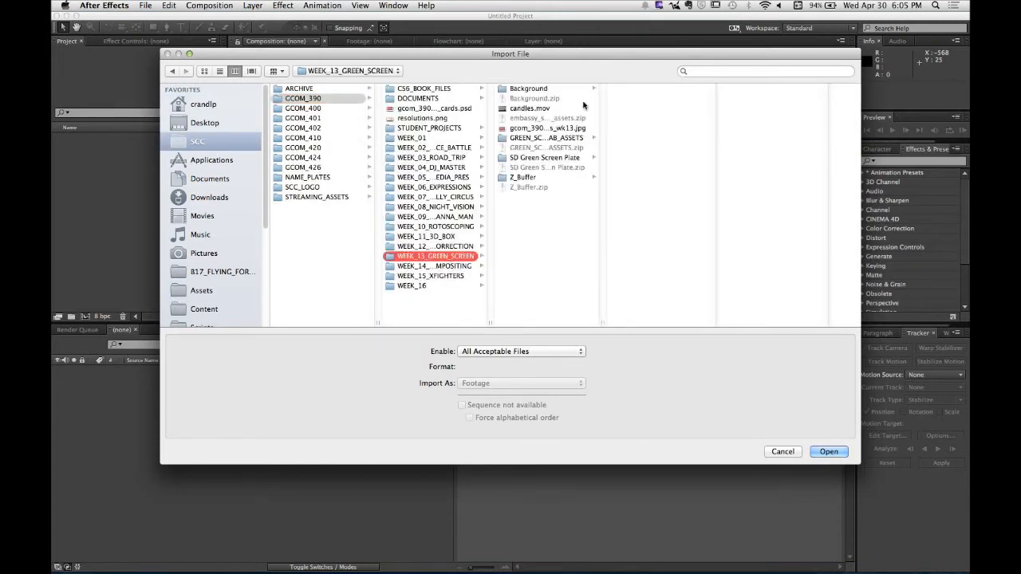
{"action": "left_click", "coordinate": [543, 161]}
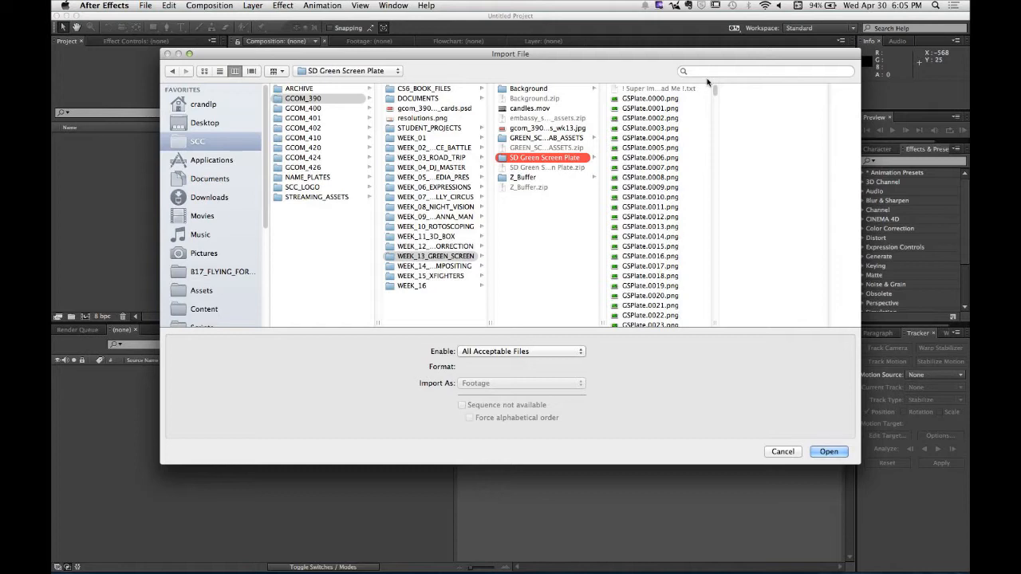
{"action": "left_click", "coordinate": [672, 100]}
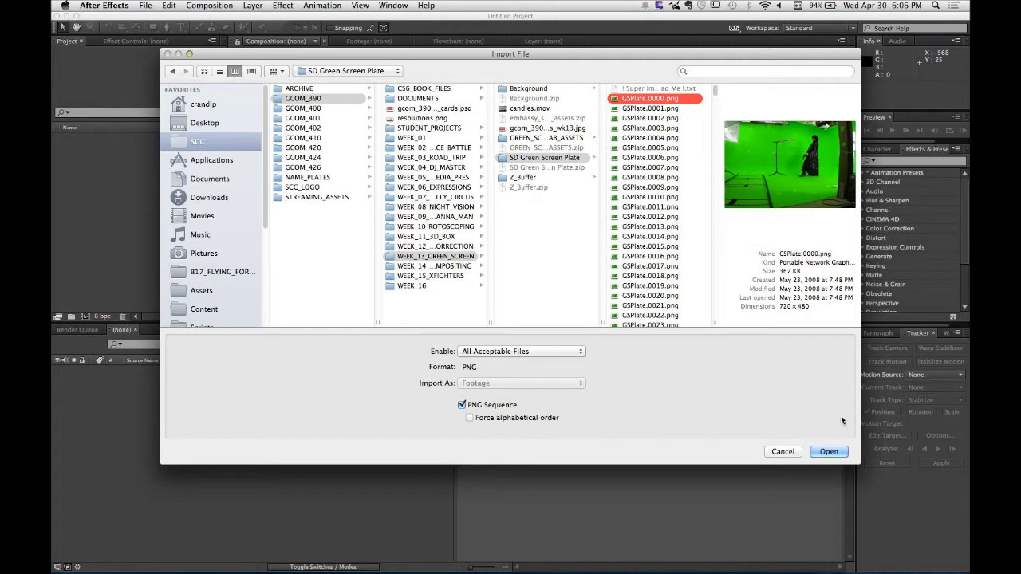
{"action": "left_click", "coordinate": [830, 453]}
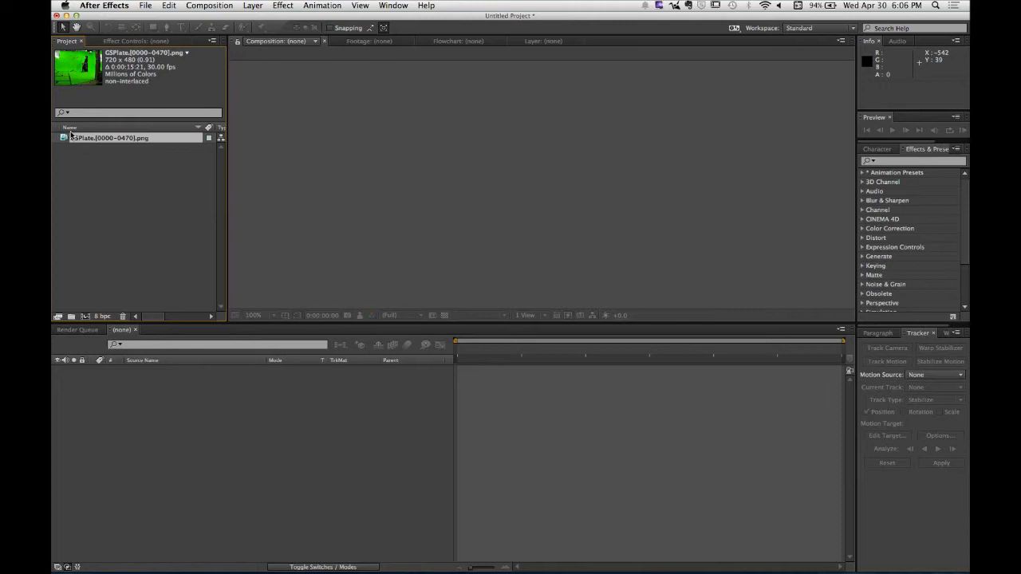
{"action": "double_click", "coordinate": [210, 207]}
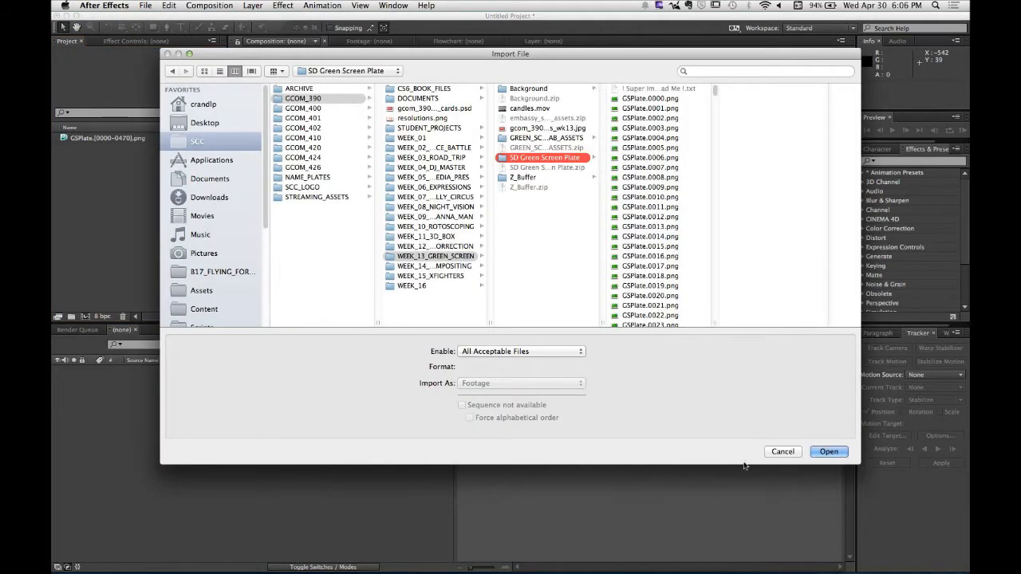
{"action": "left_click", "coordinate": [767, 451]}
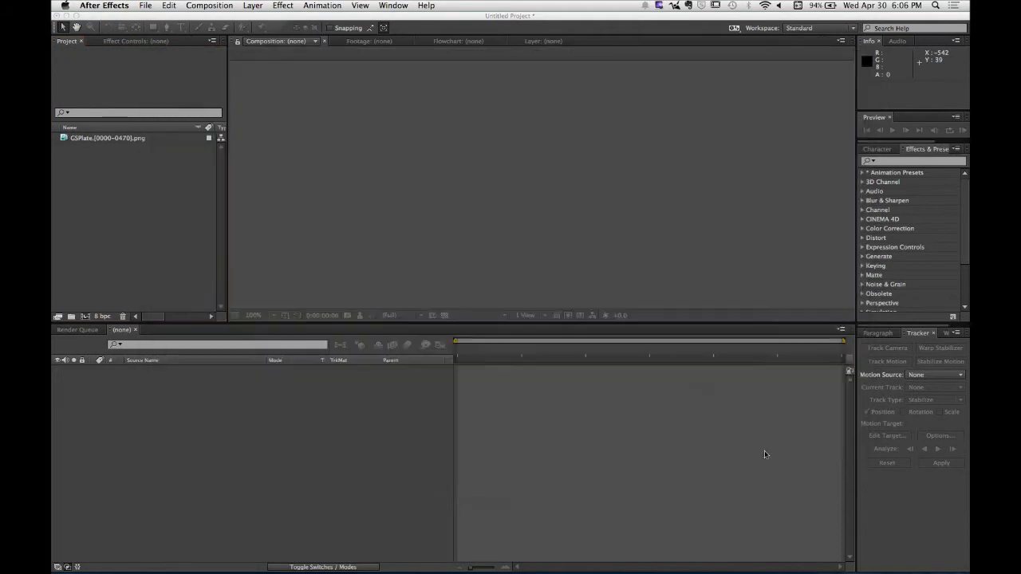
Step: Open the GSPlate footage for preview, scrub through to about 13 seconds, and return to the first frame
{"action": "left_click", "coordinate": [64, 140]}
{"action": "double_click", "coordinate": [63, 139]}
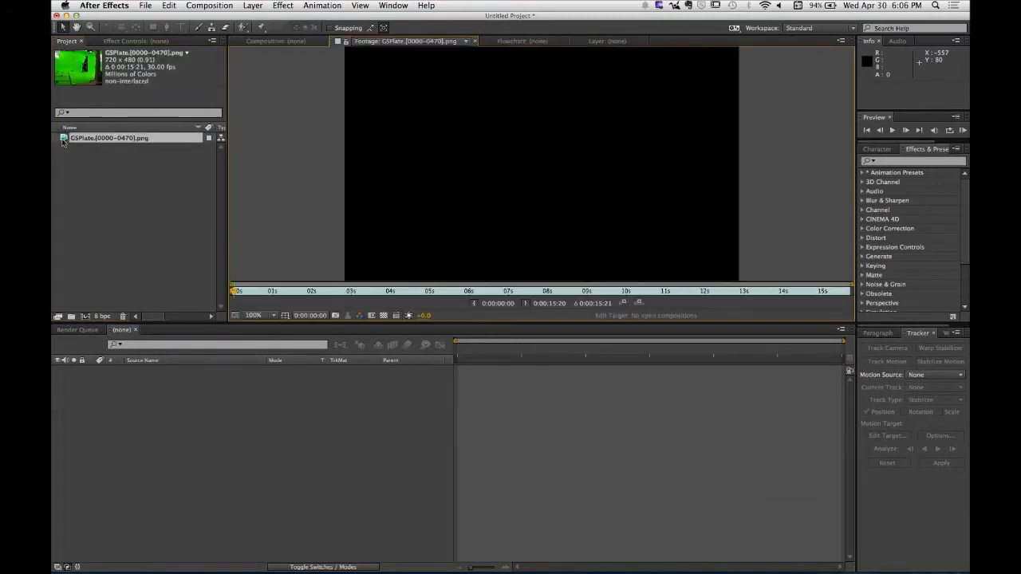
{"action": "left_click_drag", "start_coordinate": [246, 296], "coordinate": [420, 296]}
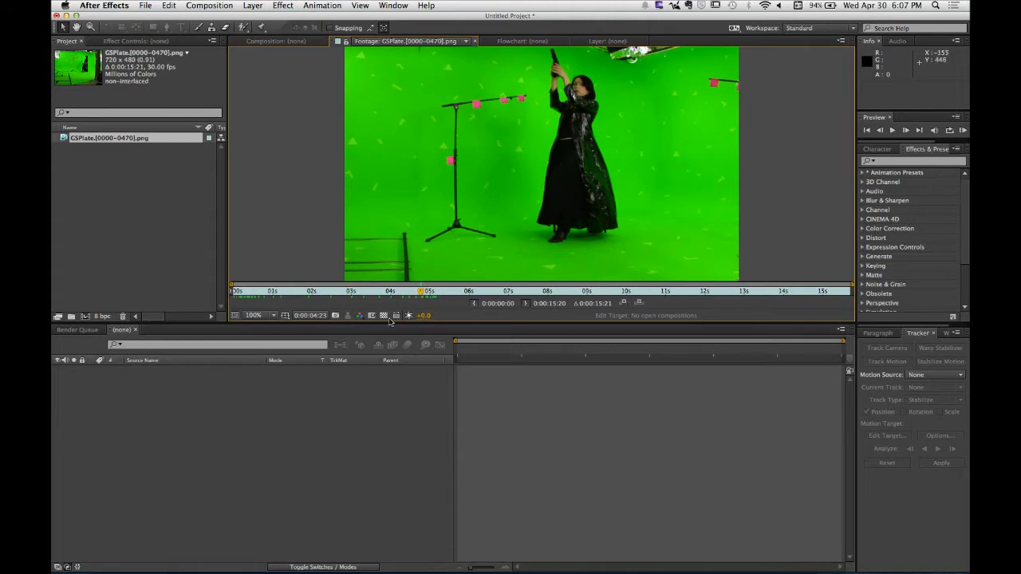
{"action": "left_click_drag", "start_coordinate": [419, 300], "coordinate": [742, 309]}
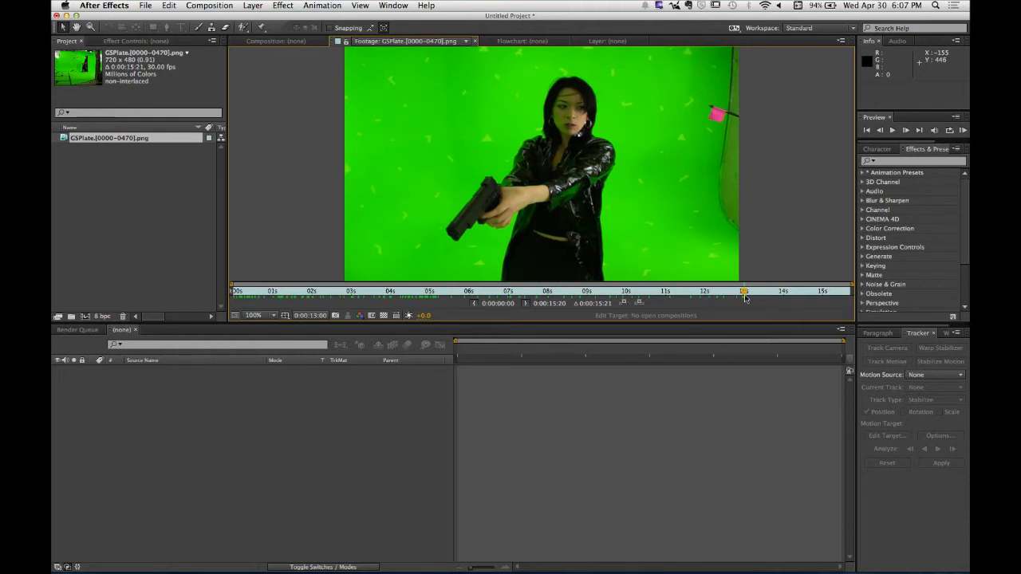
{"action": "left_click_drag", "start_coordinate": [745, 293], "coordinate": [243, 428]}
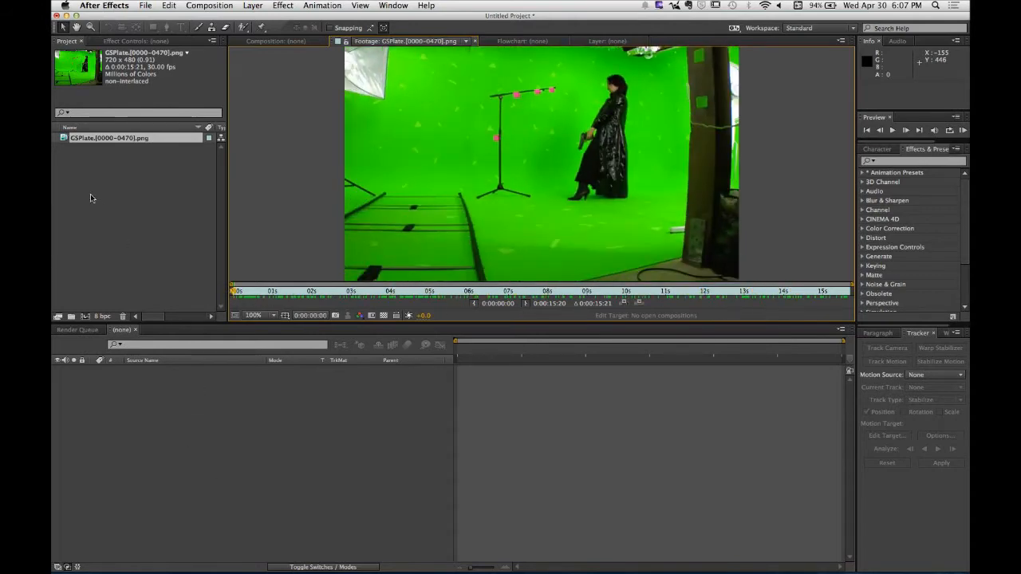
Step: Create a composition from the GSPlate sequence and enlarge the composition viewer
{"action": "left_click_drag", "start_coordinate": [80, 141], "coordinate": [86, 316]}
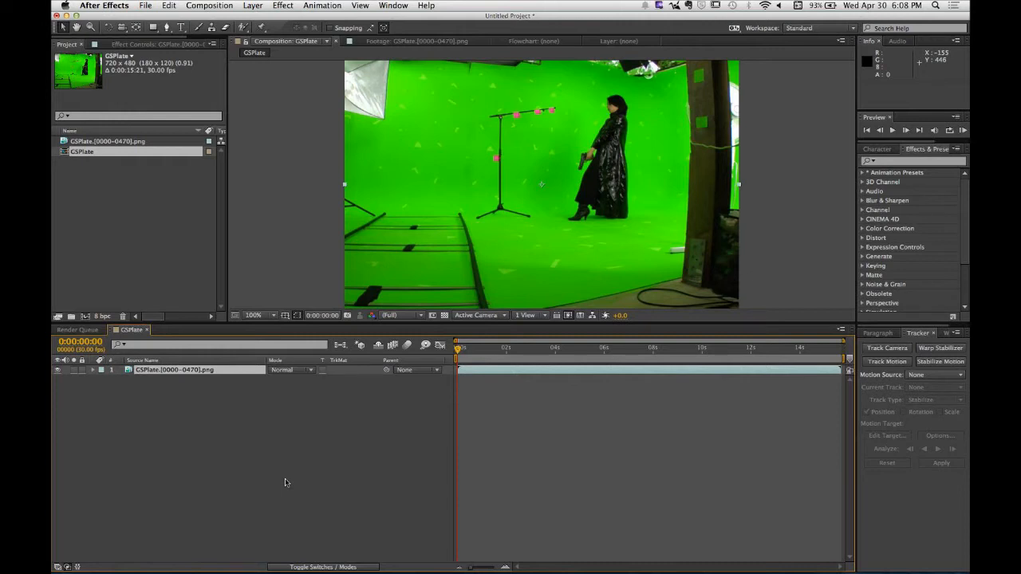
{"action": "left_click_drag", "start_coordinate": [495, 324], "coordinate": [508, 449]}
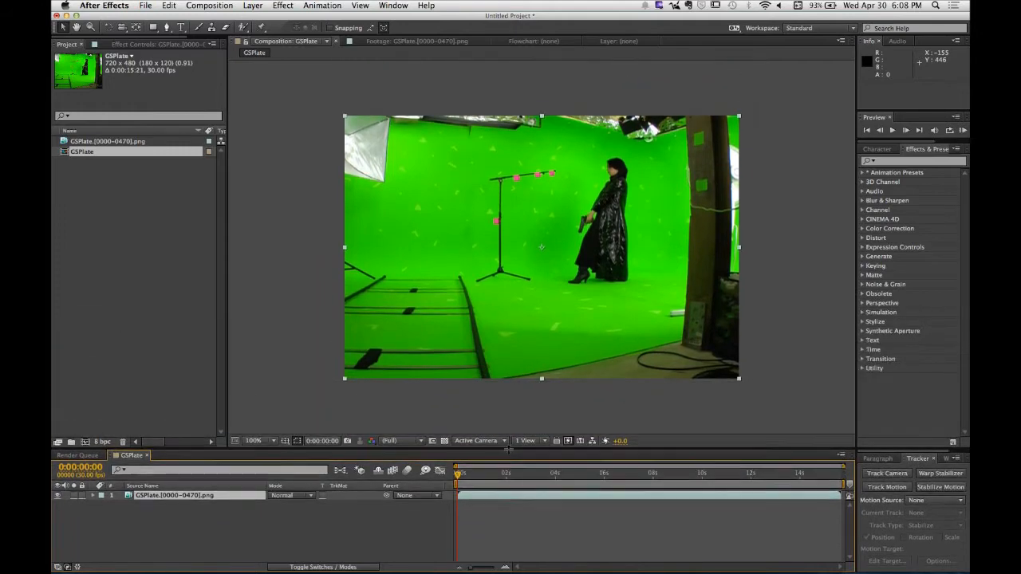
Step: Examine the pink tracking markers on the stand at 400% magnification, then restore the 100% view and a taller timeline
{"action": "key", "text": "period"}
{"action": "key", "text": "period"}
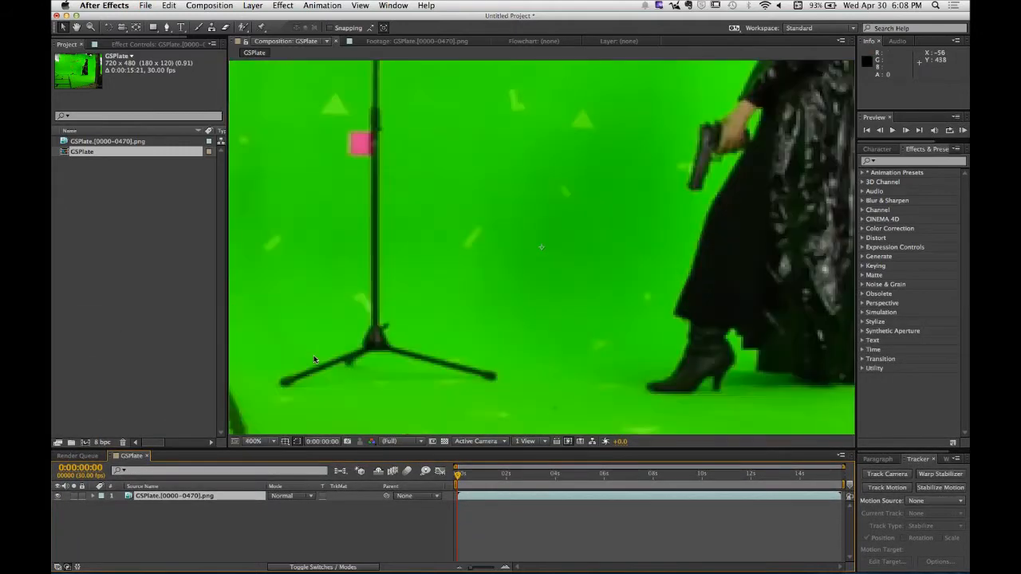
{"action": "left_click_drag", "start_coordinate": [456, 113], "coordinate": [502, 250]}
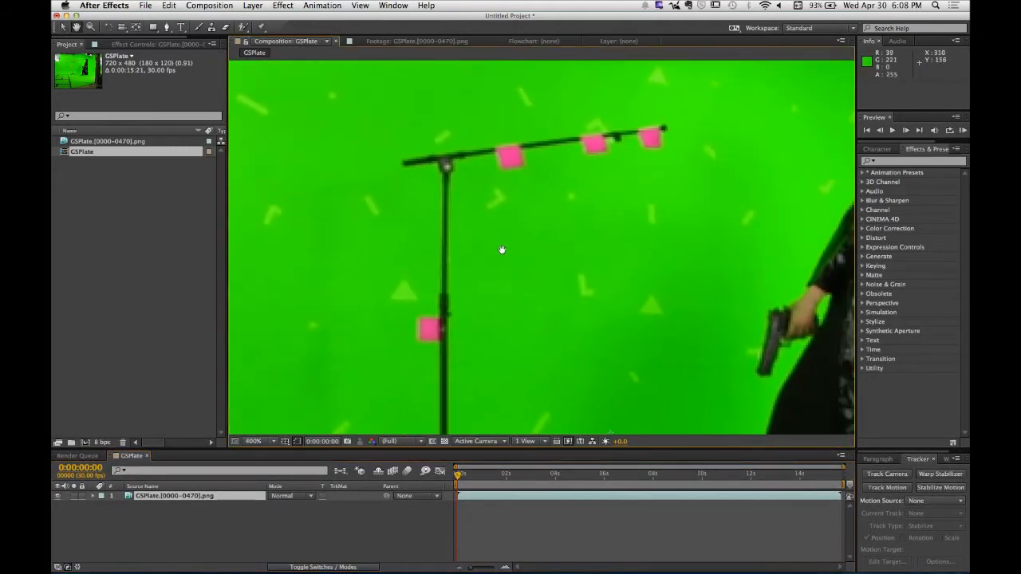
{"action": "key", "text": "v"}
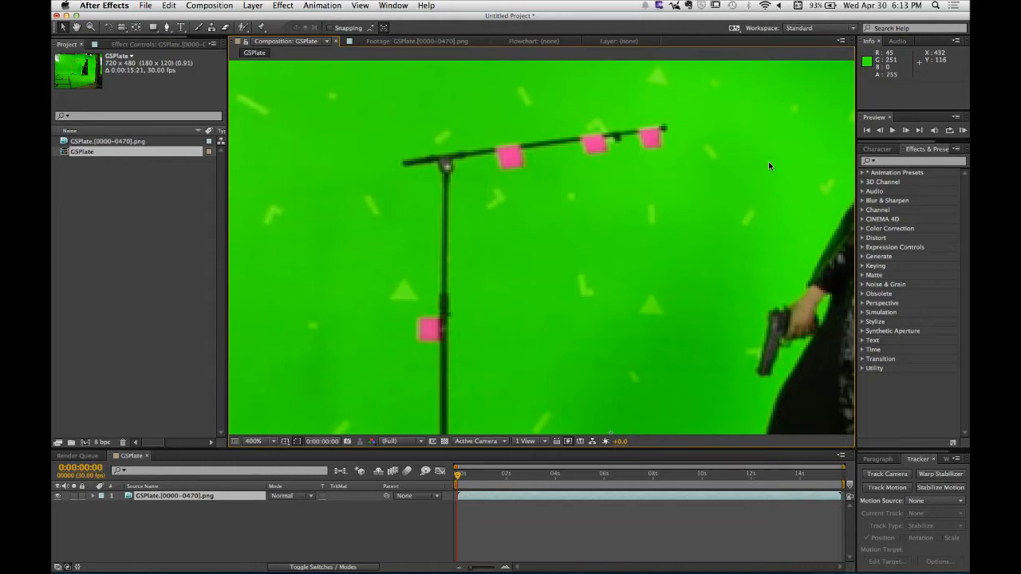
{"action": "scroll", "coordinate": [768, 161], "scroll_direction": "down", "scroll_amount": 3}
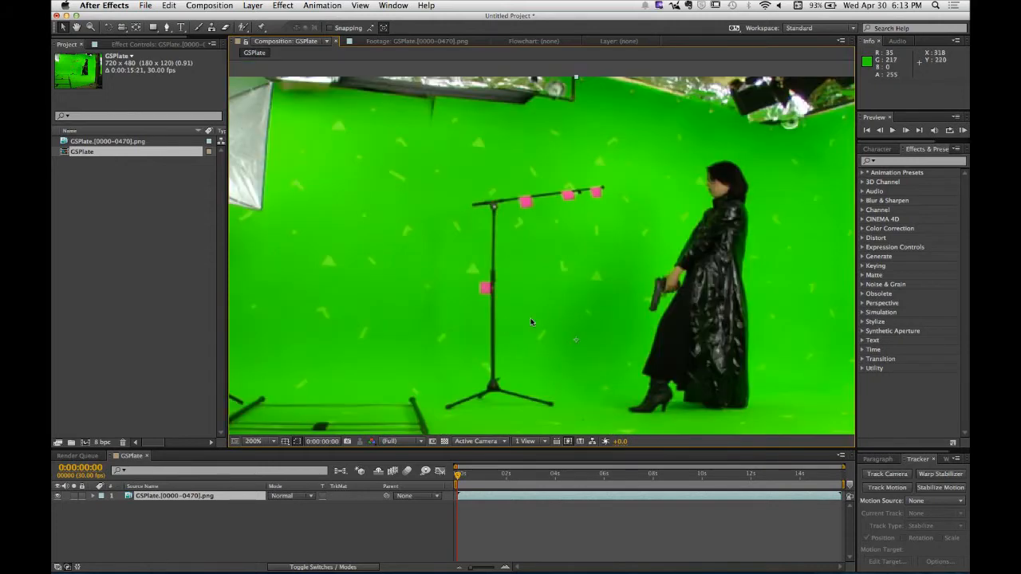
{"action": "scroll", "coordinate": [511, 240], "scroll_direction": "up", "scroll_amount": 2}
{"action": "scroll", "coordinate": [511, 240], "scroll_direction": "down", "scroll_amount": 2}
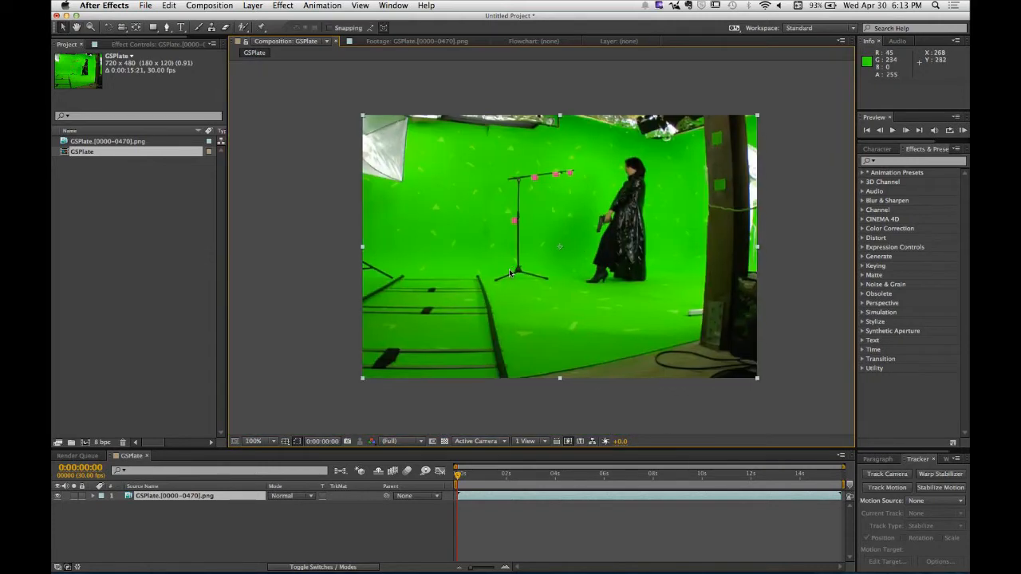
{"action": "left_click_drag", "start_coordinate": [501, 450], "coordinate": [505, 314]}
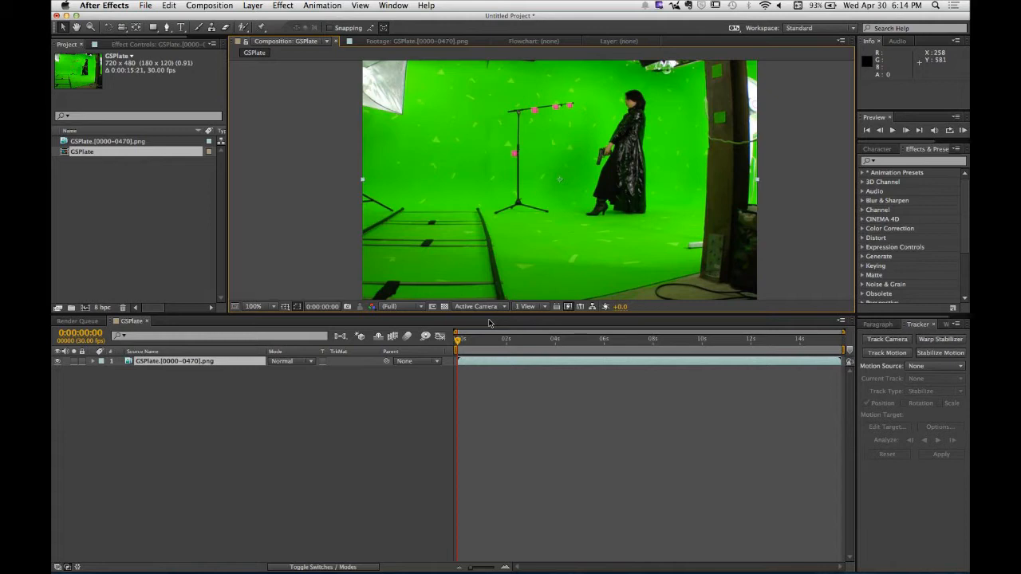
Step: Draw a closed eight-point garbage mask with the Pen tool loosely around the woman on the GSPlate layer
{"action": "left_click", "coordinate": [276, 439]}
{"action": "left_click", "coordinate": [195, 361]}
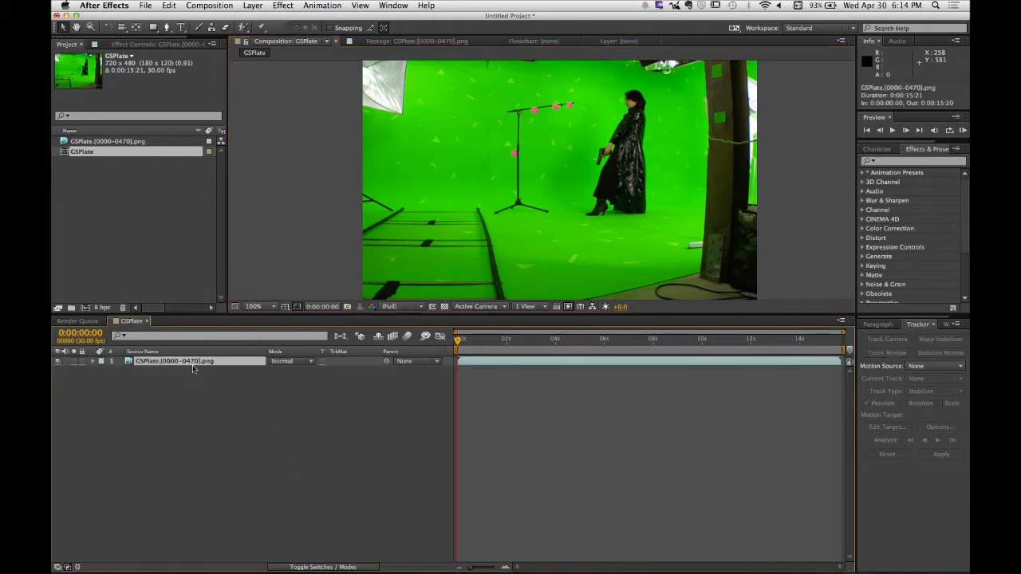
{"action": "left_click", "coordinate": [166, 26]}
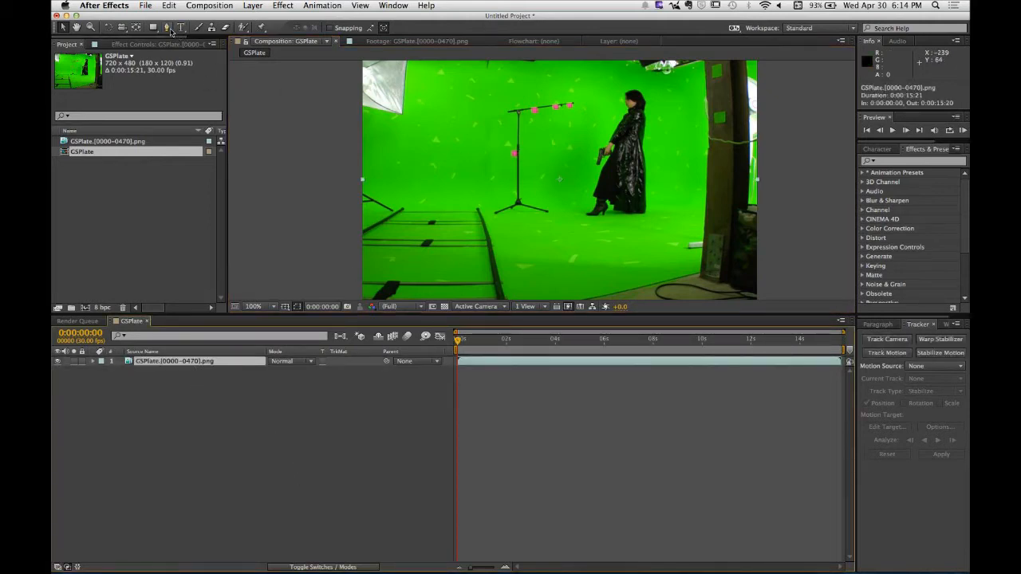
{"action": "left_click", "coordinate": [648, 222]}
{"action": "left_click", "coordinate": [588, 224]}
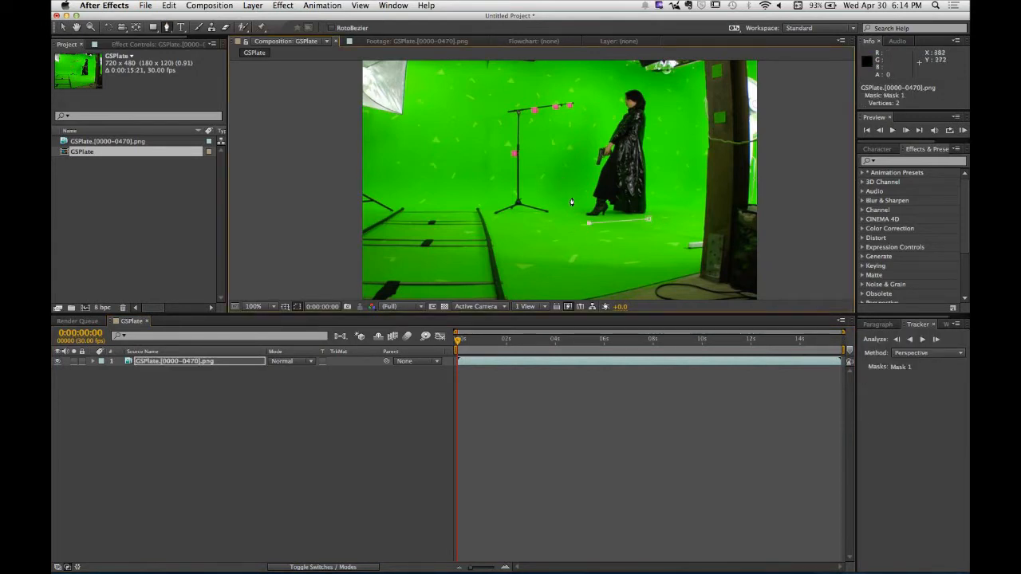
{"action": "left_click", "coordinate": [584, 134]}
{"action": "left_click", "coordinate": [598, 109]}
{"action": "left_click", "coordinate": [618, 78]}
{"action": "left_click", "coordinate": [655, 82]}
{"action": "left_click", "coordinate": [656, 144]}
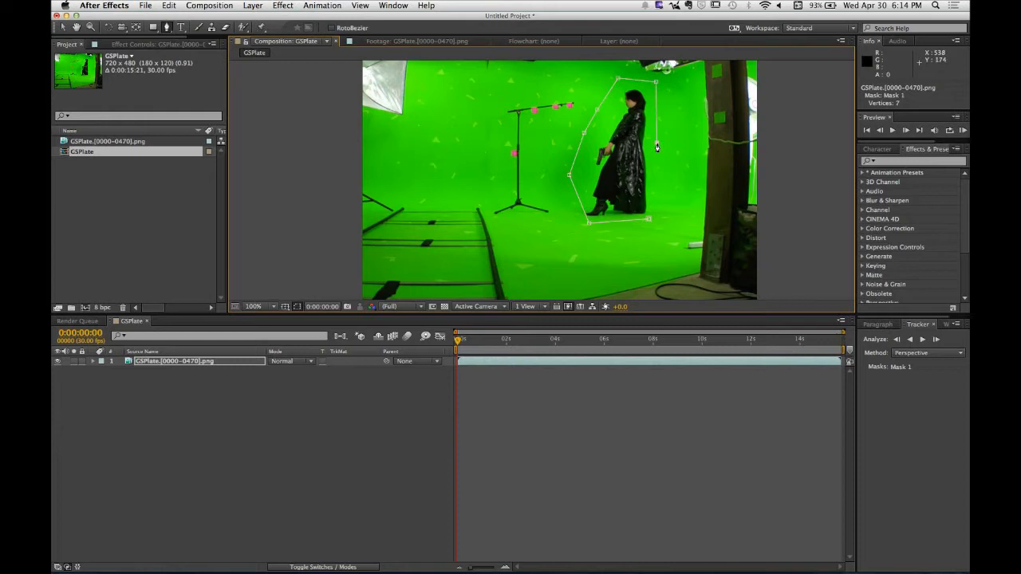
{"action": "left_click", "coordinate": [648, 219]}
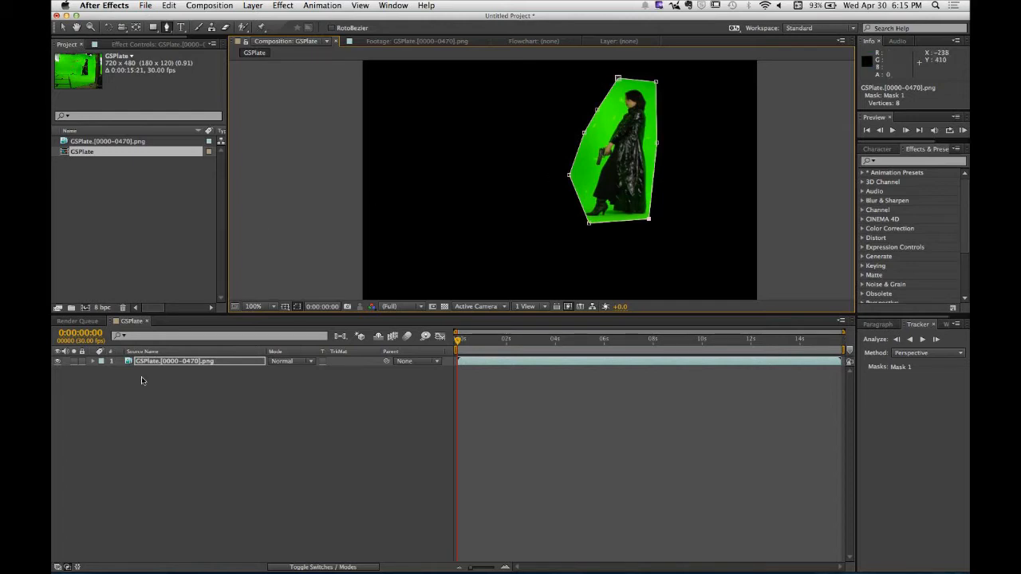
Step: Expand the GSPlate layer's mask properties to reveal the mask around the woman
{"action": "left_click", "coordinate": [92, 361]}
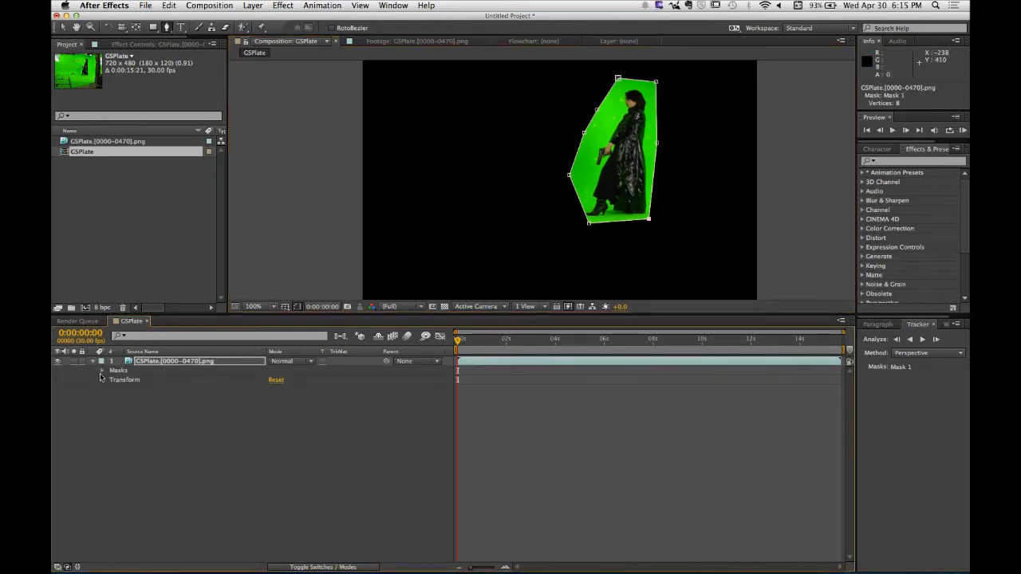
{"action": "left_click", "coordinate": [100, 375]}
{"action": "left_click", "coordinate": [102, 371]}
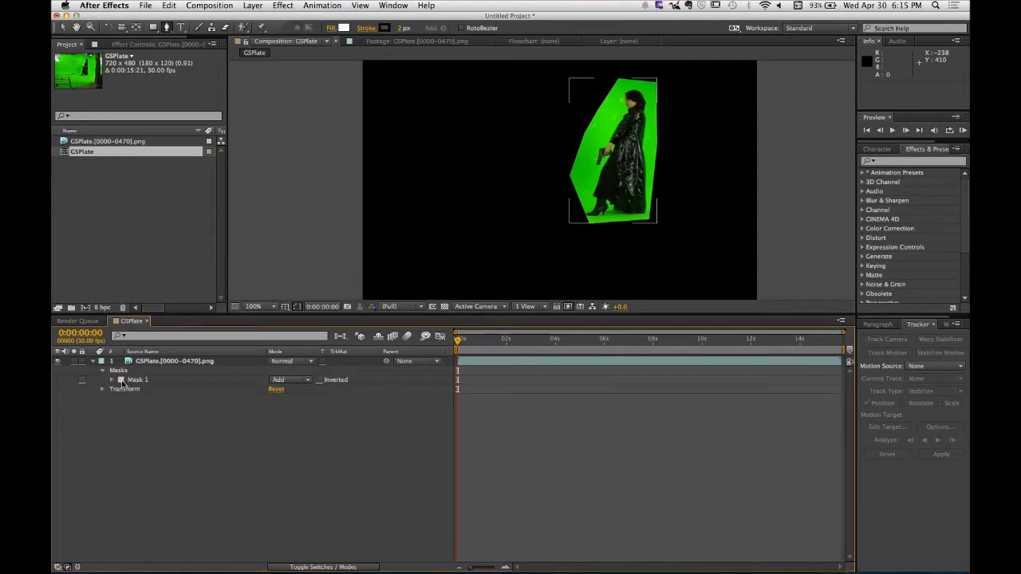
Step: Change the mask's outline color to blue (0017FF)
{"action": "left_click", "coordinate": [121, 380]}
{"action": "left_click", "coordinate": [343, 253]}
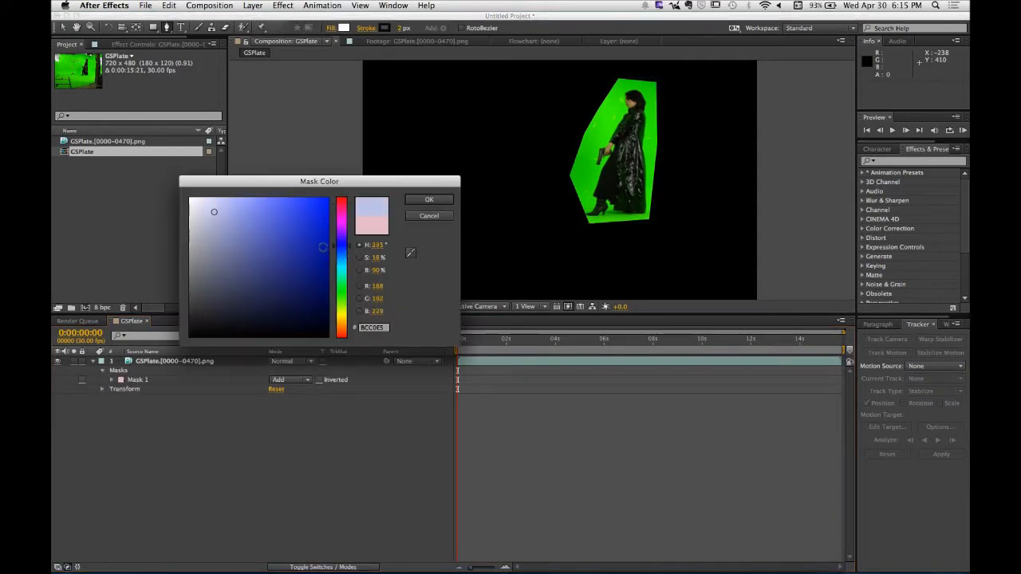
{"action": "left_click", "coordinate": [430, 199]}
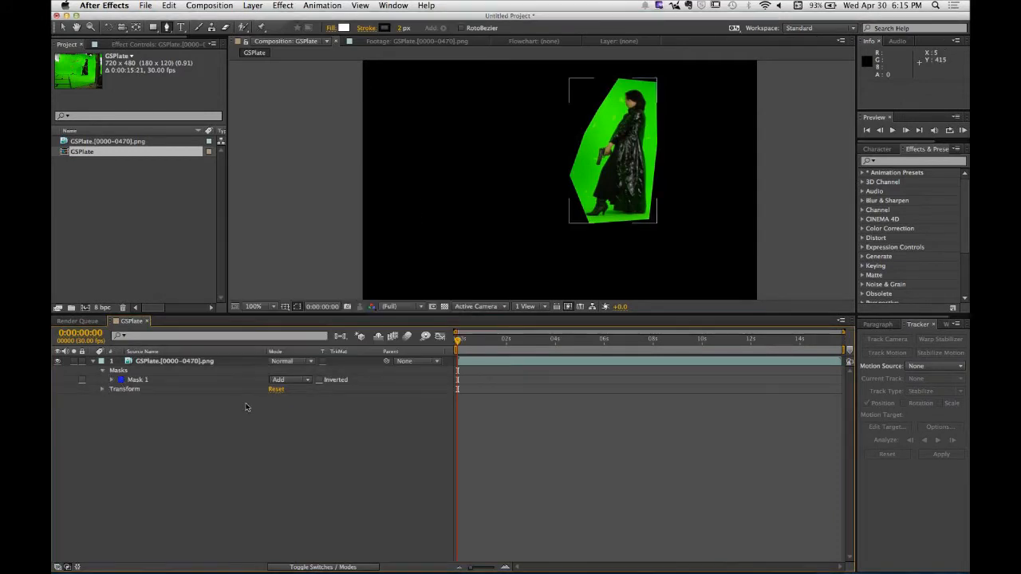
Step: Change the mask's outline color to bright yellow and deselect the mask
{"action": "left_click", "coordinate": [146, 380]}
{"action": "left_click", "coordinate": [121, 381]}
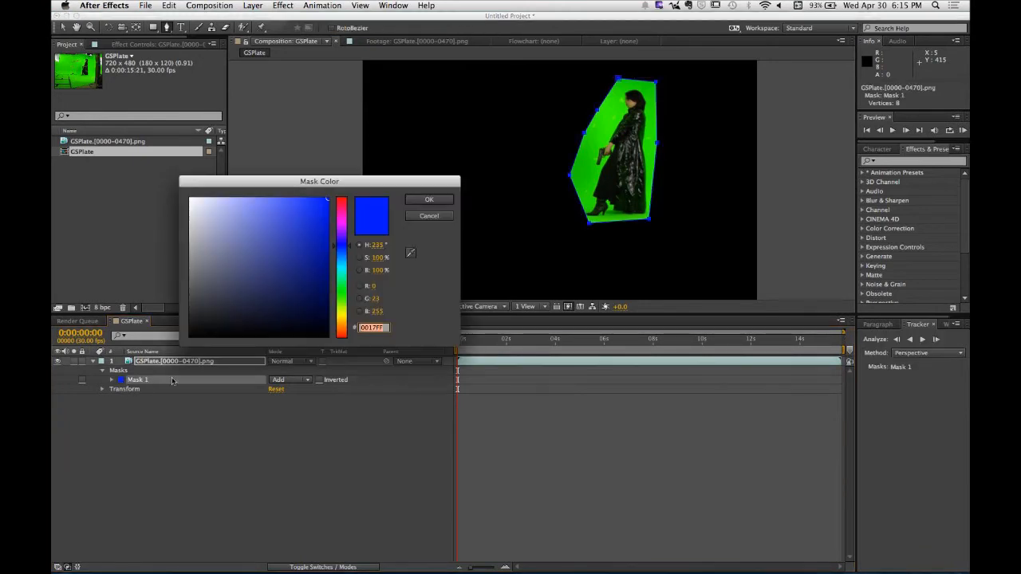
{"action": "left_click", "coordinate": [343, 315]}
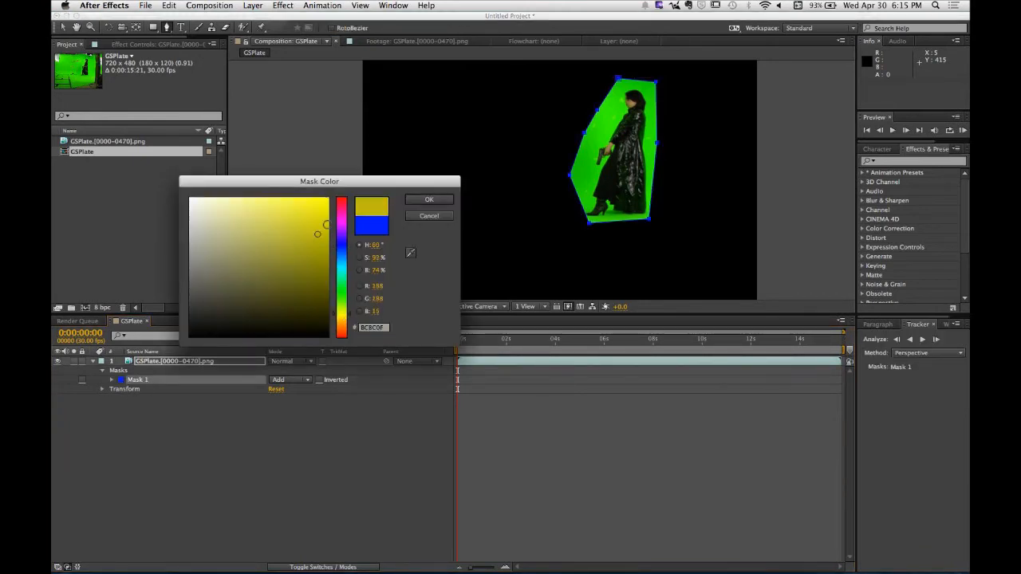
{"action": "left_click", "coordinate": [427, 200]}
{"action": "left_click", "coordinate": [260, 410]}
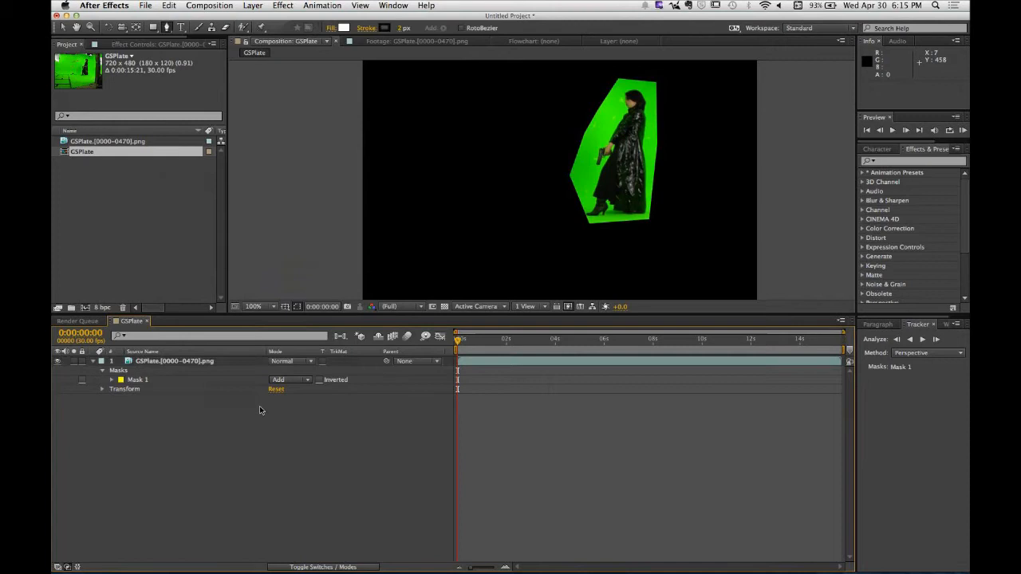
Step: Select the mask and set its outline color to pure red (FF0000)
{"action": "left_click", "coordinate": [176, 378]}
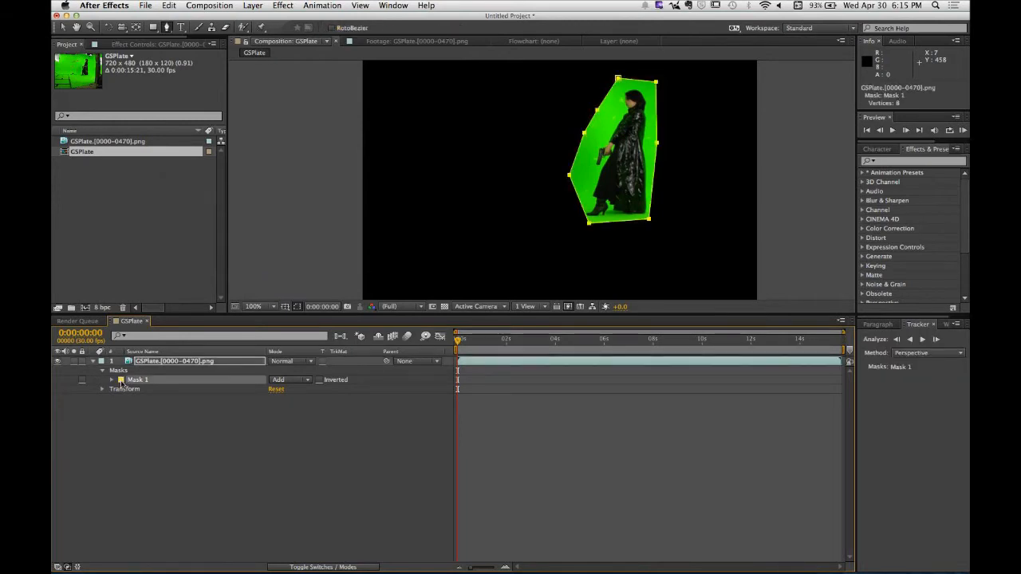
{"action": "left_click", "coordinate": [121, 379]}
{"action": "left_click_drag", "start_coordinate": [342, 209], "coordinate": [340, 191]}
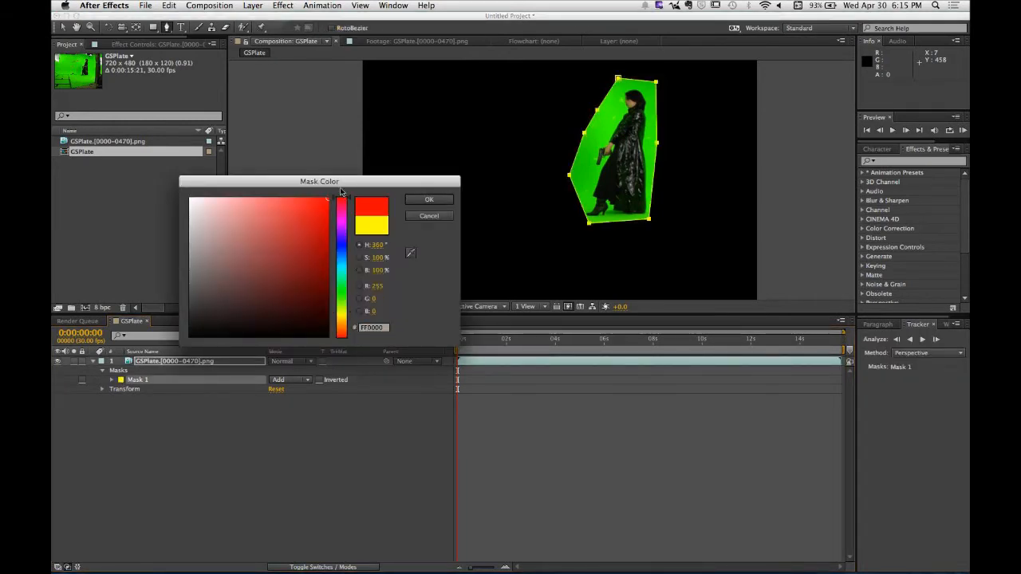
{"action": "left_click", "coordinate": [428, 199]}
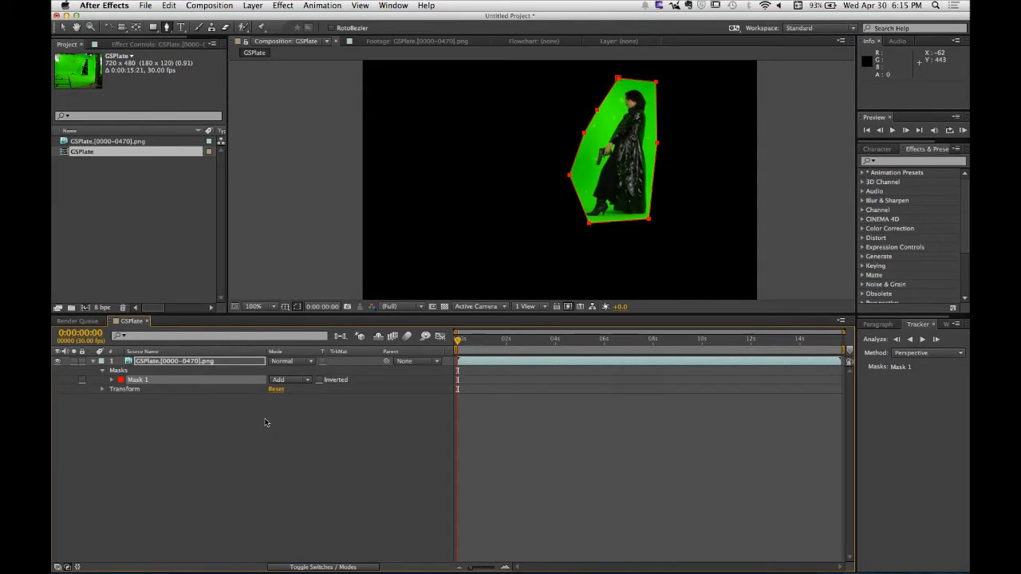
{"action": "left_click", "coordinate": [603, 172]}
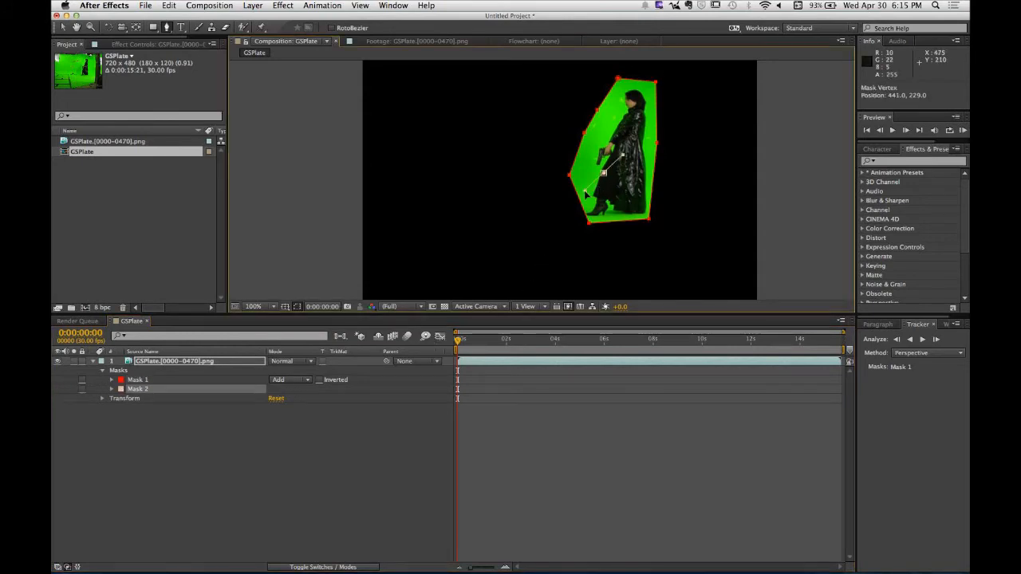
{"action": "key", "text": "super+z"}
{"action": "key", "text": "super+Right"}
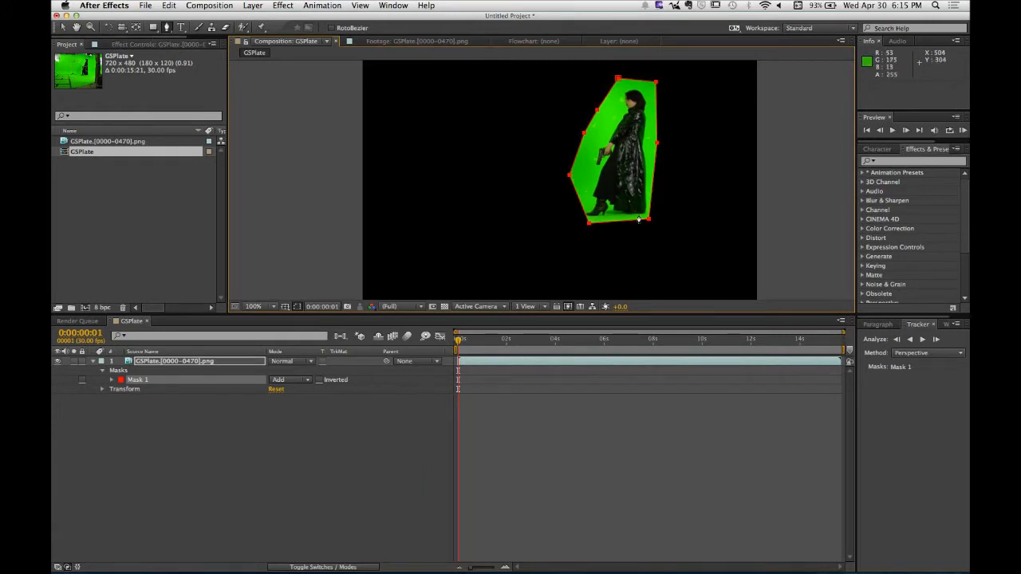
Step: Widen the mask by moving its two lower corners and the vertex behind the woman's back outward, and deselect it
{"action": "key", "text": "v"}
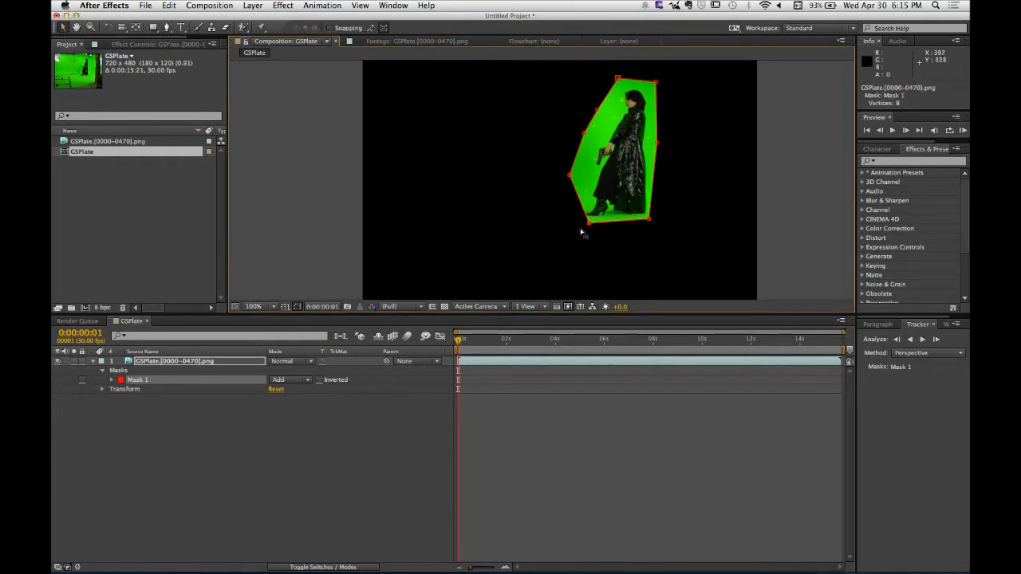
{"action": "left_click_drag", "start_coordinate": [588, 224], "coordinate": [581, 226]}
{"action": "mouse_move", "coordinate": [648, 219]}
{"action": "left_mouse_down"}
{"action": "mouse_move", "coordinate": [676, 241]}
{"action": "mouse_move", "coordinate": [659, 229]}
{"action": "left_mouse_up"}
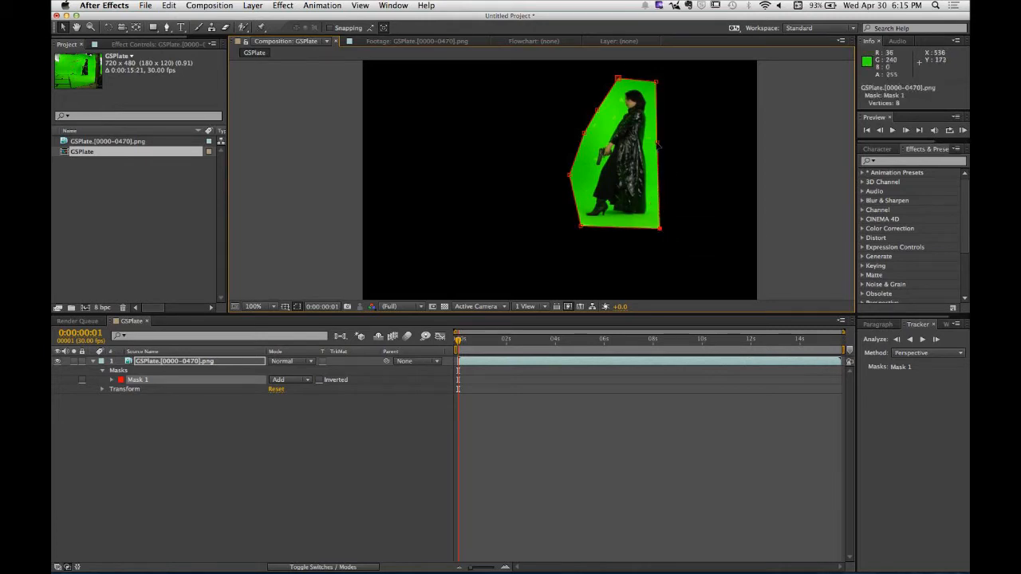
{"action": "mouse_move", "coordinate": [657, 145]}
{"action": "left_mouse_down"}
{"action": "mouse_move", "coordinate": [758, 151]}
{"action": "mouse_move", "coordinate": [666, 145]}
{"action": "left_mouse_up"}
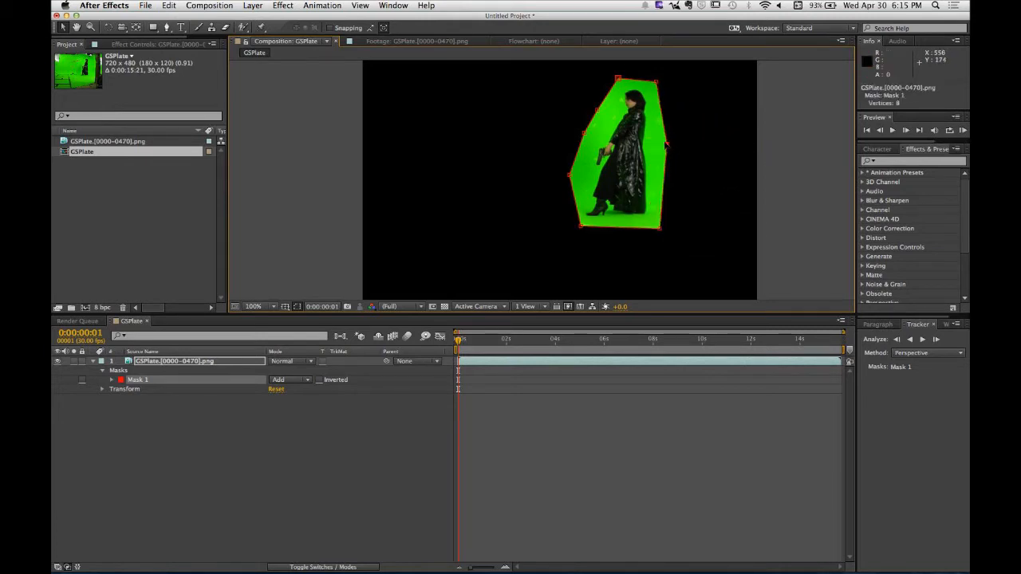
{"action": "left_click", "coordinate": [309, 532]}
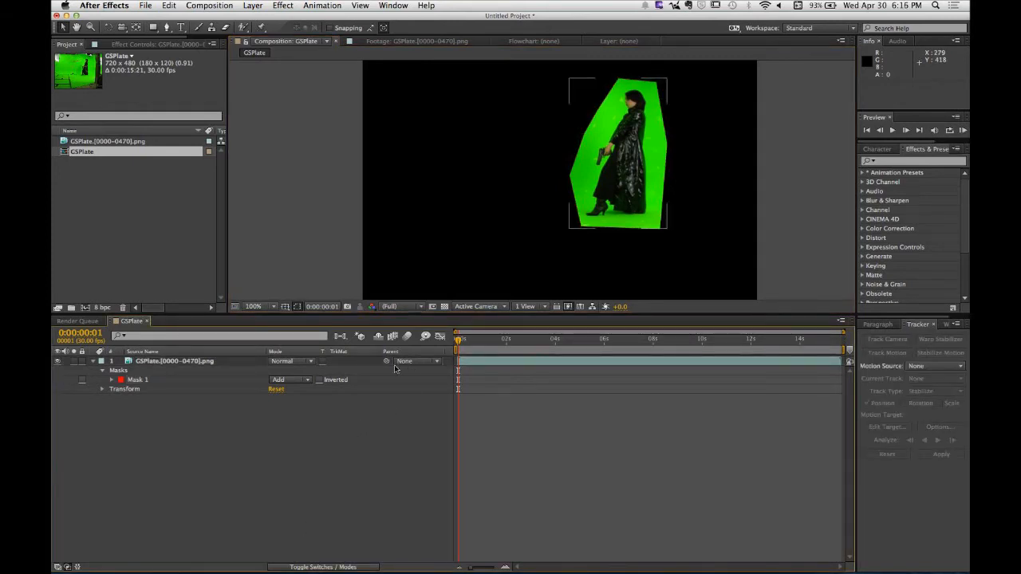
Step: Return to frame 0:00:00:00, expand Mask 1's properties and turn on keyframing for its Mask Path
{"action": "left_click_drag", "start_coordinate": [462, 342], "coordinate": [425, 388]}
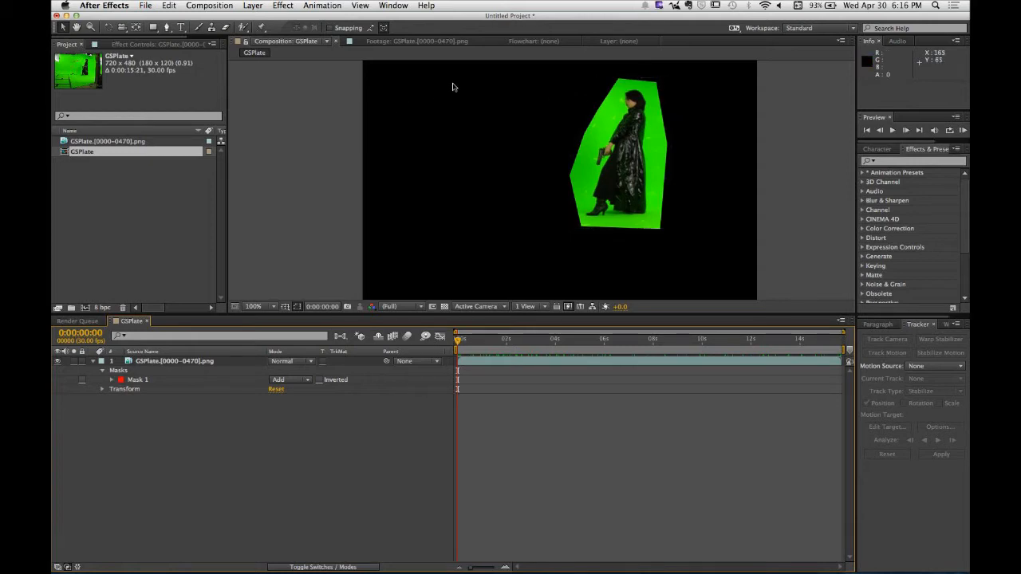
{"action": "left_click", "coordinate": [137, 380]}
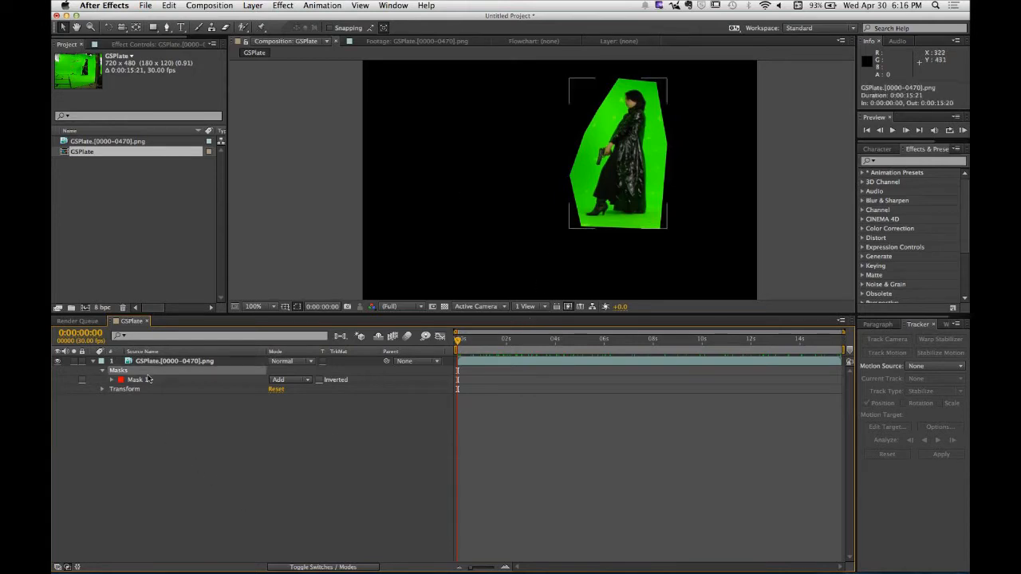
{"action": "left_click", "coordinate": [110, 381]}
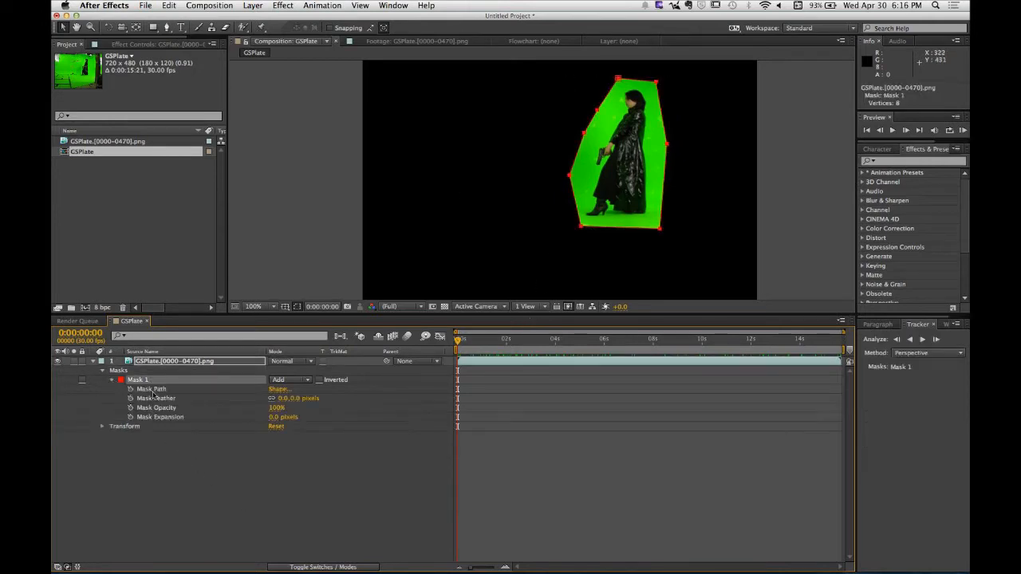
{"action": "left_click", "coordinate": [153, 390]}
{"action": "left_click", "coordinate": [131, 389]}
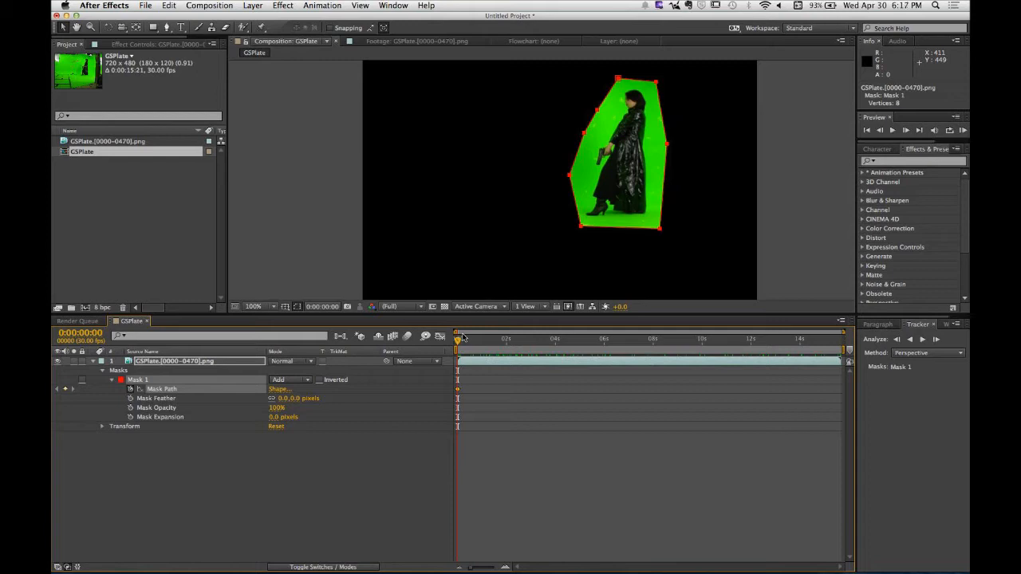
Step: At the last frame, 0:00:15:20, move the mask vertices on the gun side outward to enclose the woman's head, shoulder and coat
{"action": "left_click_drag", "start_coordinate": [463, 339], "coordinate": [841, 341]}
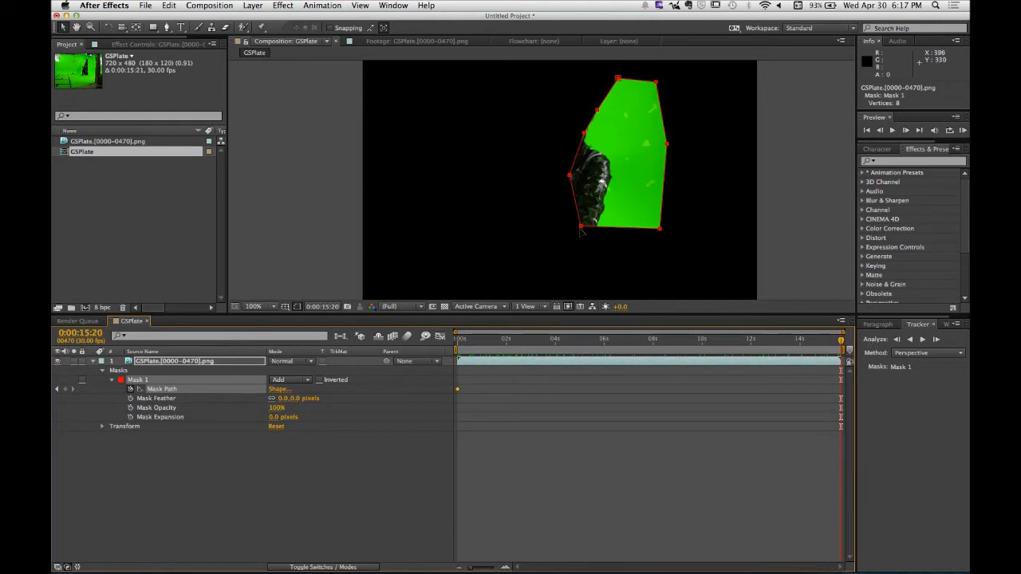
{"action": "left_click_drag", "start_coordinate": [582, 230], "coordinate": [477, 315]}
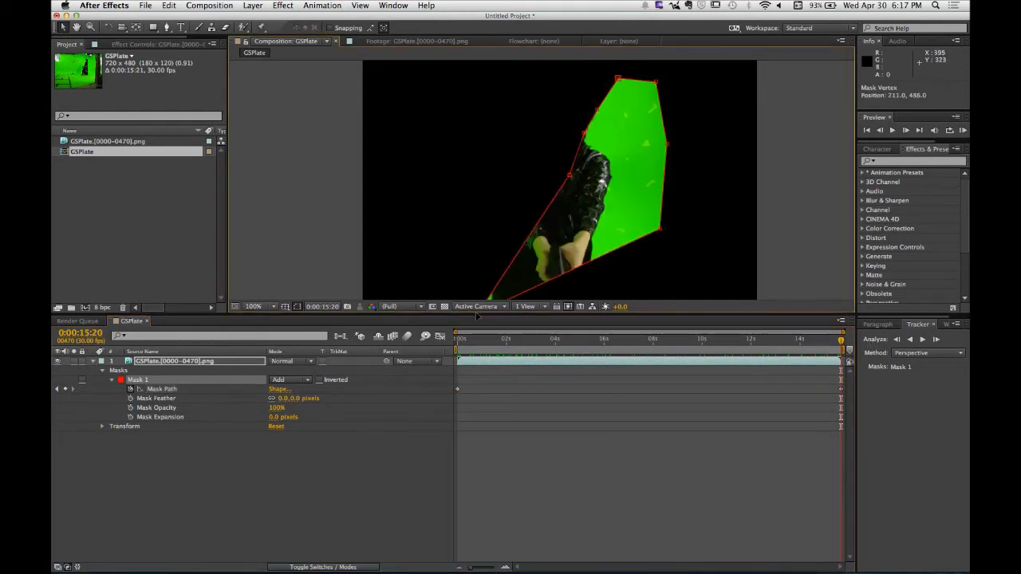
{"action": "scroll", "coordinate": [487, 288], "scroll_direction": "down", "scroll_amount": 1}
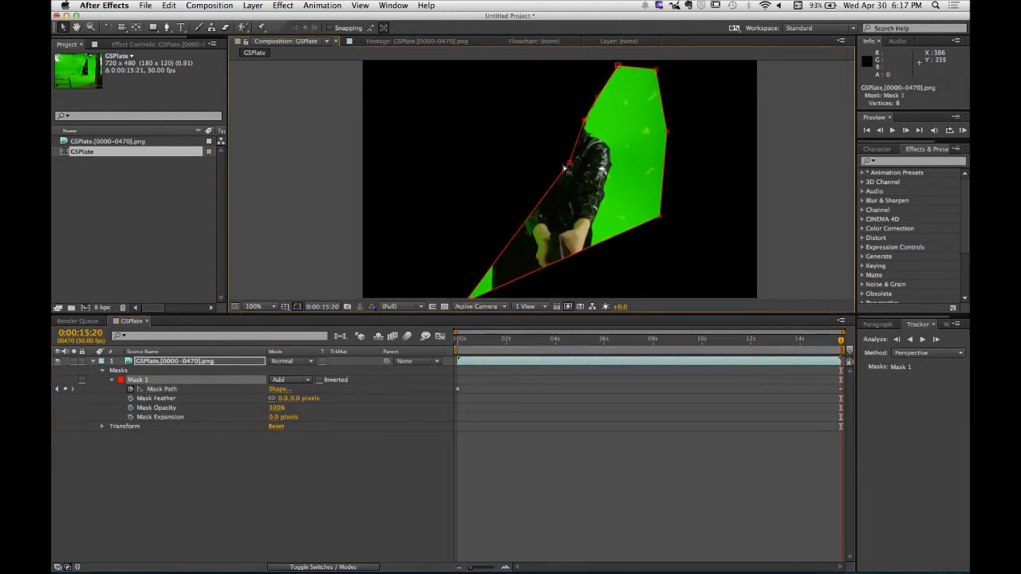
{"action": "left_click_drag", "start_coordinate": [565, 165], "coordinate": [484, 153]}
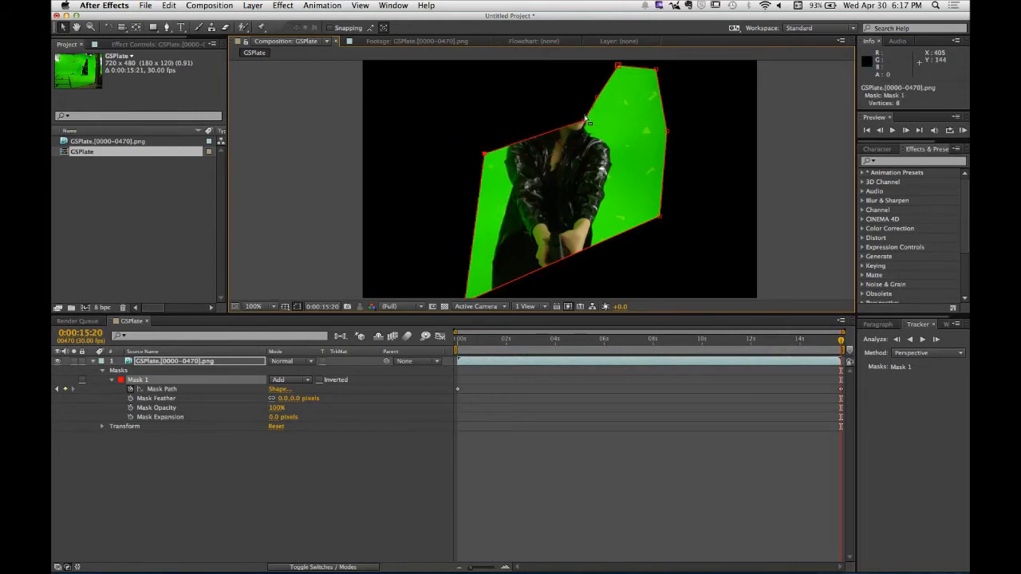
{"action": "left_click_drag", "start_coordinate": [585, 118], "coordinate": [552, 90]}
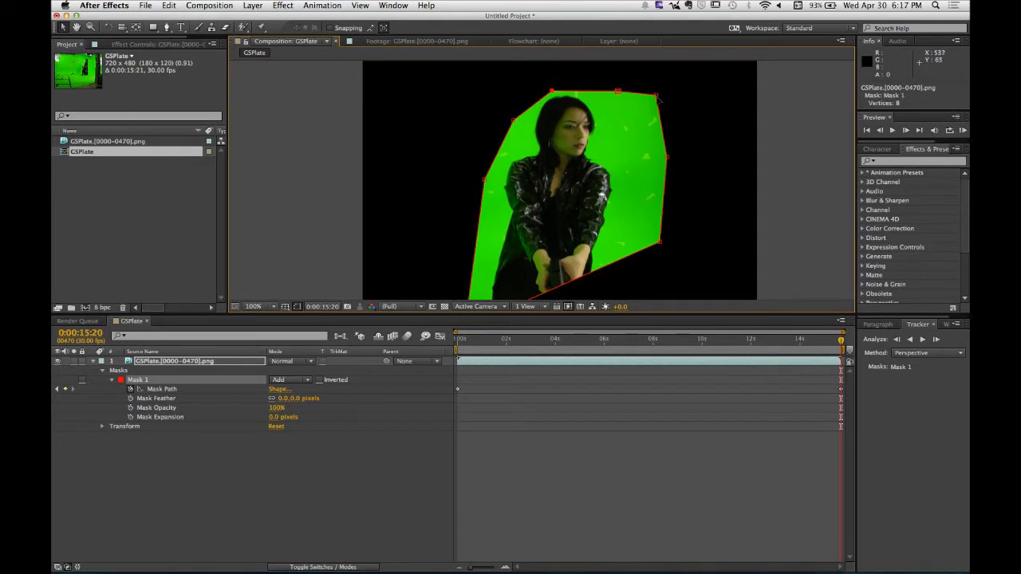
Step: Pull the opposite side's mask vertices in close to her arm and extend its lower corner past the image's bottom edge
{"action": "left_click_drag", "start_coordinate": [656, 96], "coordinate": [627, 203]}
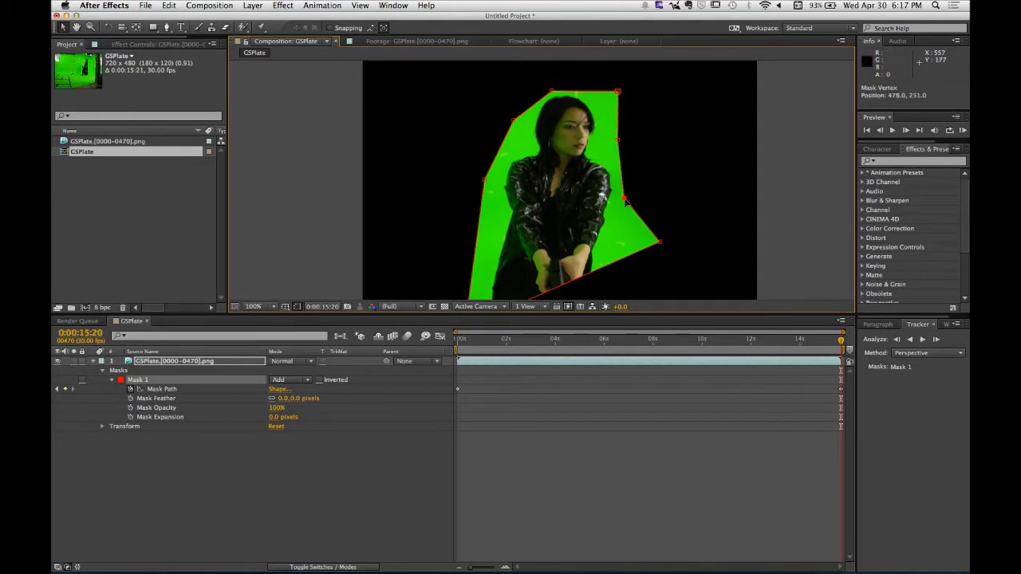
{"action": "left_click_drag", "start_coordinate": [659, 241], "coordinate": [643, 301]}
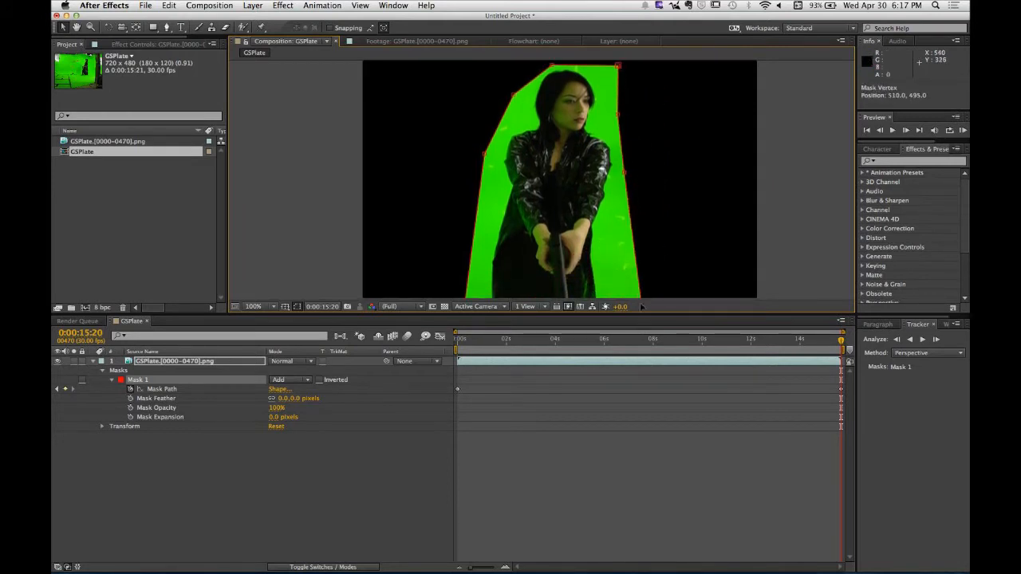
{"action": "left_click_drag", "start_coordinate": [641, 306], "coordinate": [630, 300]}
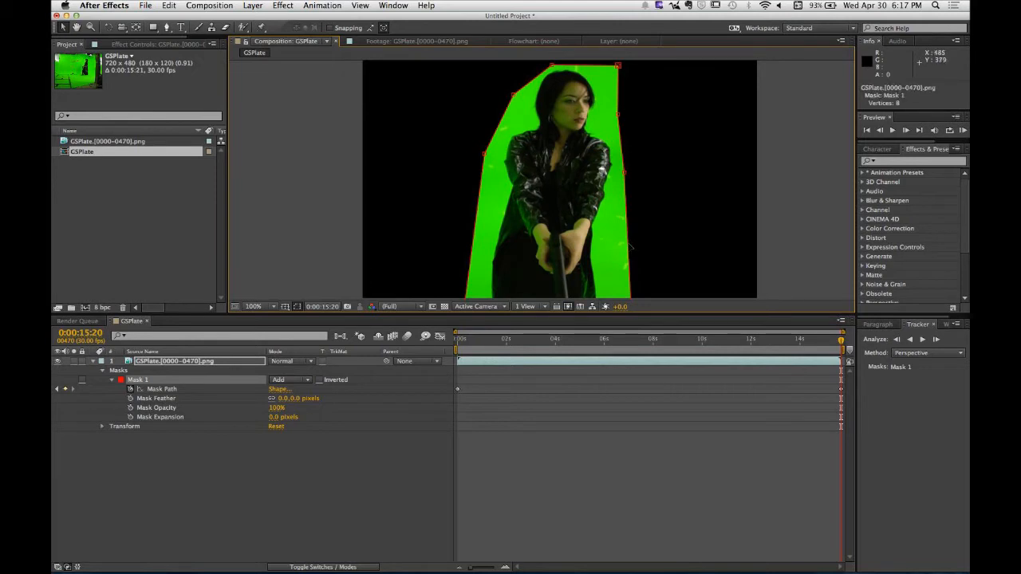
{"action": "key", "text": "space"}
{"action": "left_click_drag", "start_coordinate": [628, 239], "coordinate": [631, 196]}
{"action": "left_click_drag", "start_coordinate": [664, 276], "coordinate": [630, 267]}
{"action": "key", "text": "space"}
{"action": "left_click_drag", "start_coordinate": [579, 156], "coordinate": [590, 203]}
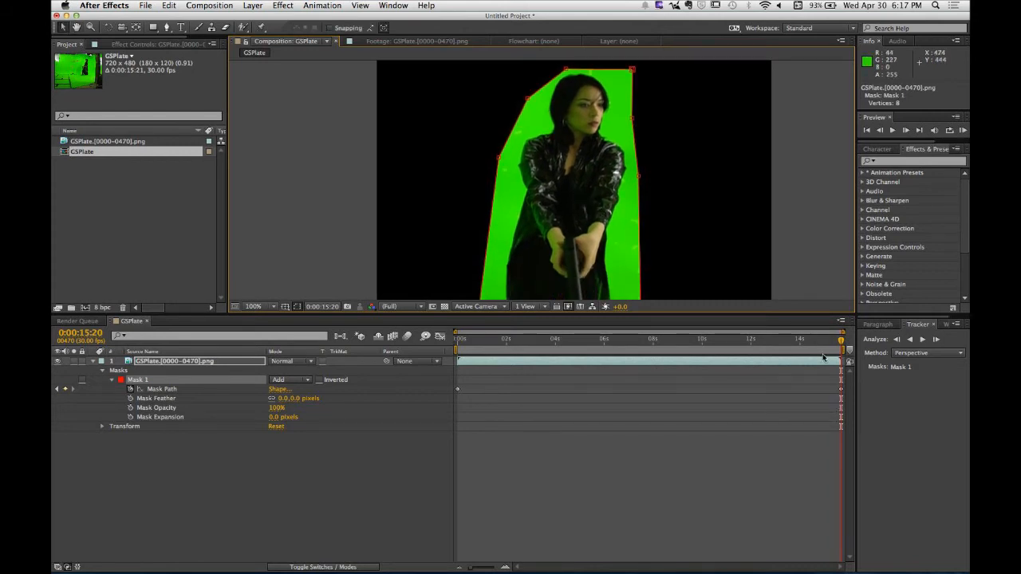
Step: At 0:00:07:10, reshape the mask to enclose the woman's head, back, outstretched gun and the full length of her coat
{"action": "left_click", "coordinate": [636, 341]}
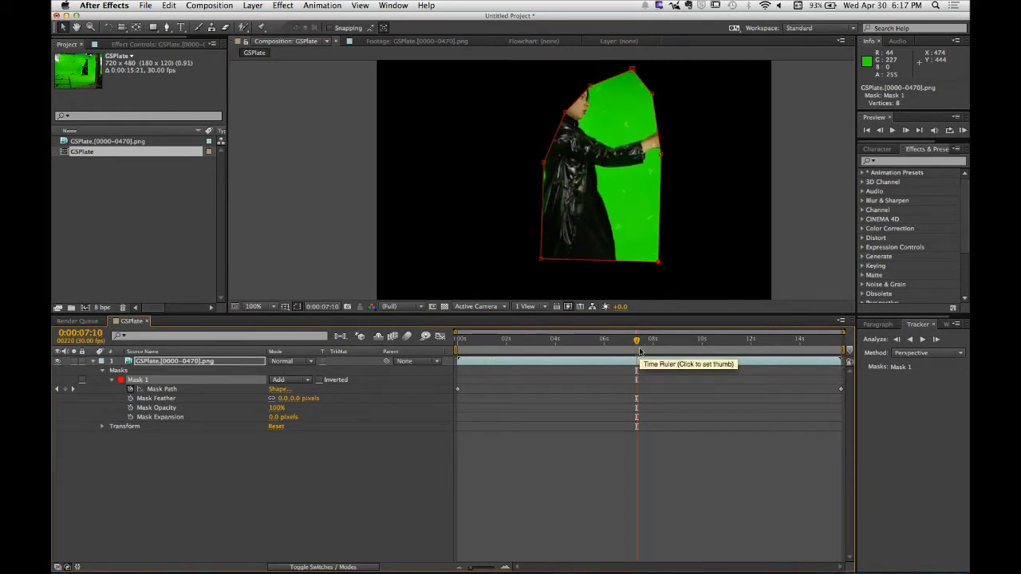
{"action": "left_click_drag", "start_coordinate": [541, 259], "coordinate": [508, 298]}
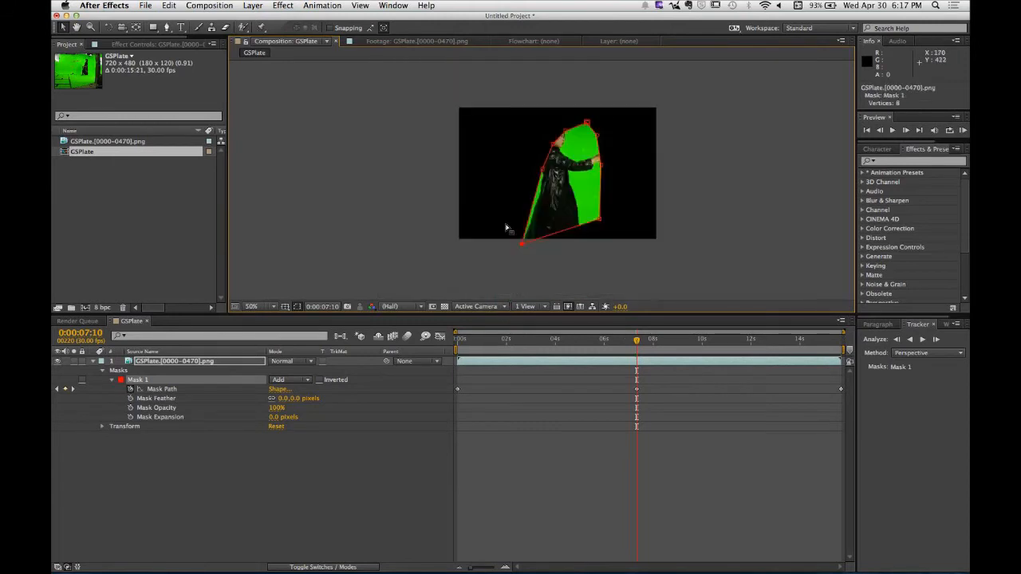
{"action": "left_click_drag", "start_coordinate": [600, 220], "coordinate": [595, 253]}
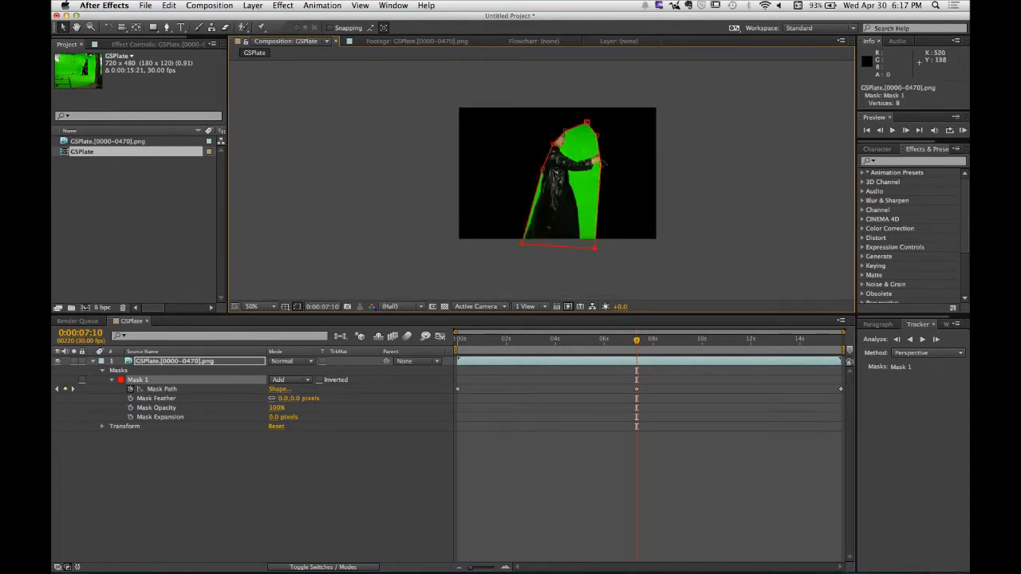
{"action": "left_click_drag", "start_coordinate": [602, 163], "coordinate": [646, 156]}
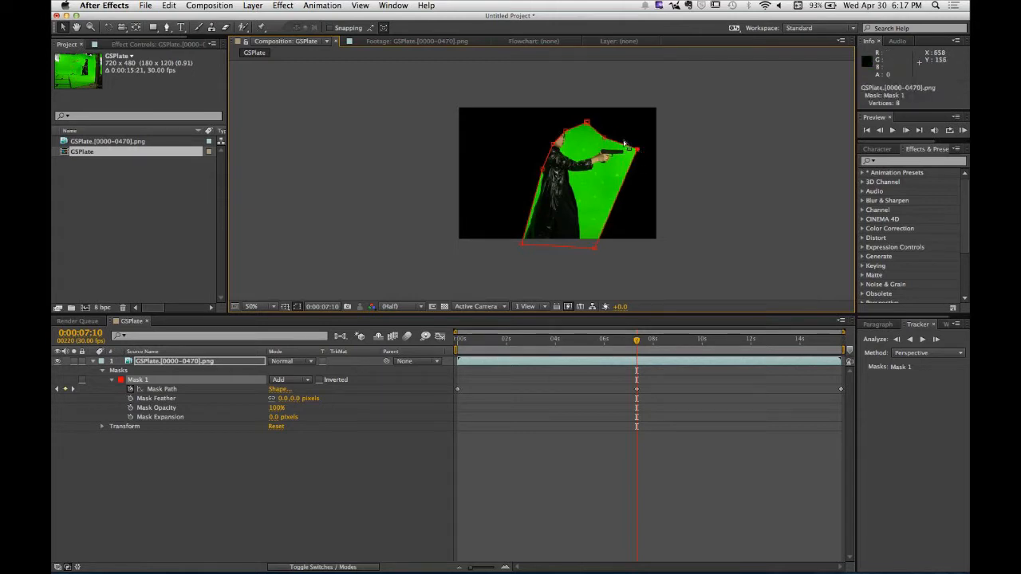
{"action": "left_click_drag", "start_coordinate": [568, 128], "coordinate": [530, 174]}
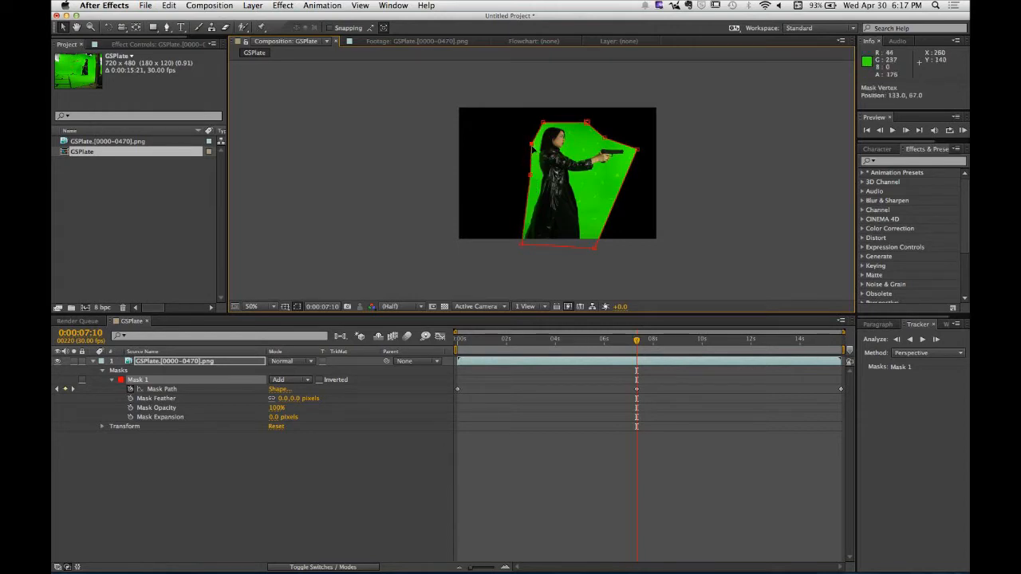
{"action": "left_click", "coordinate": [637, 364]}
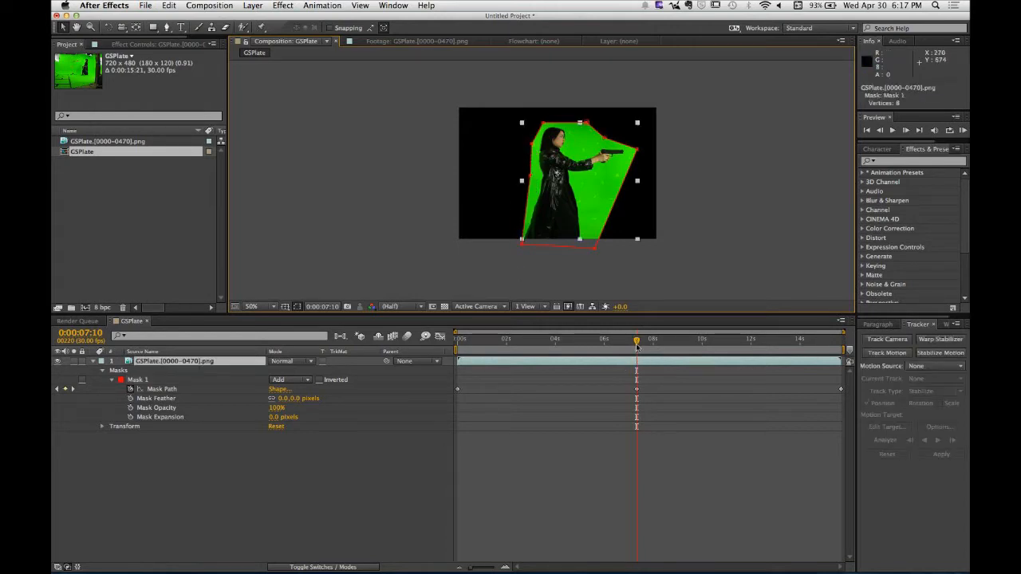
Step: Scrub through the clip to check how the animated mask follows the woman, return to the first frame and deselect everything
{"action": "left_click_drag", "start_coordinate": [635, 343], "coordinate": [782, 367]}
{"action": "key", "text": "Home"}
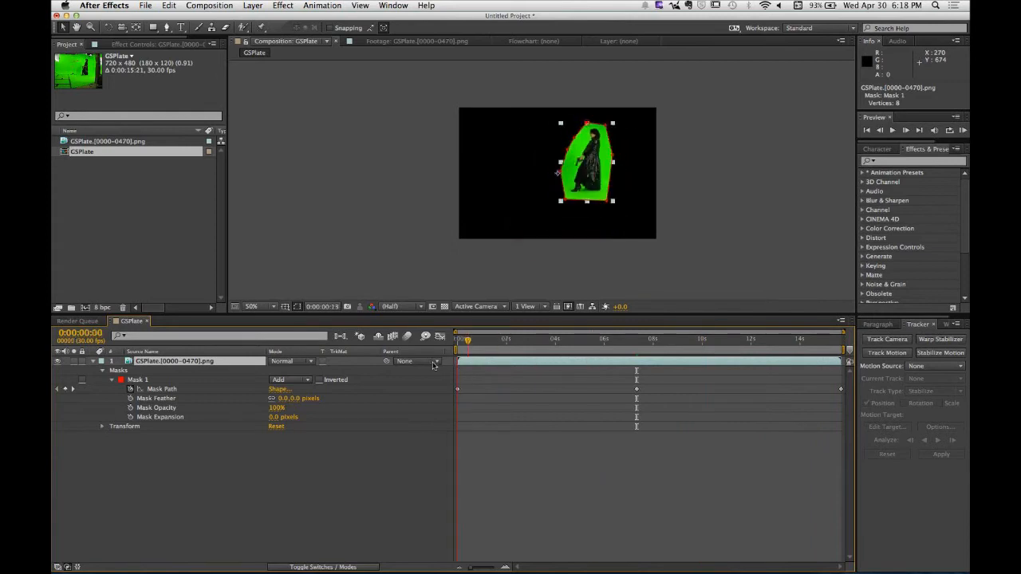
{"action": "left_click", "coordinate": [606, 522]}
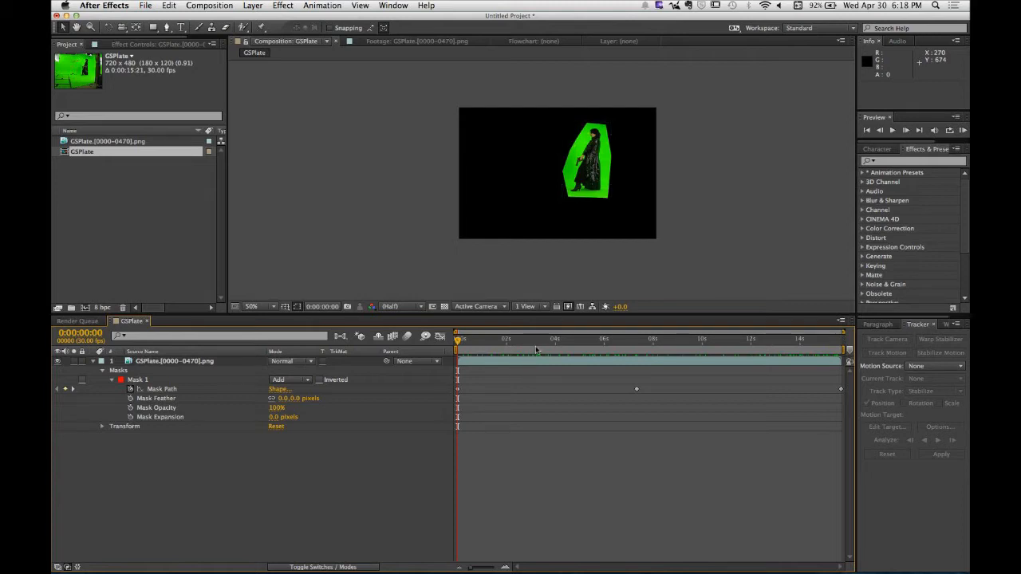
Step: At 0:00:03:22, select Mask 1 and move its vertices near the raised gun to enclose the weapon
{"action": "left_click_drag", "start_coordinate": [536, 345], "coordinate": [549, 345]}
{"action": "left_click", "coordinate": [138, 379]}
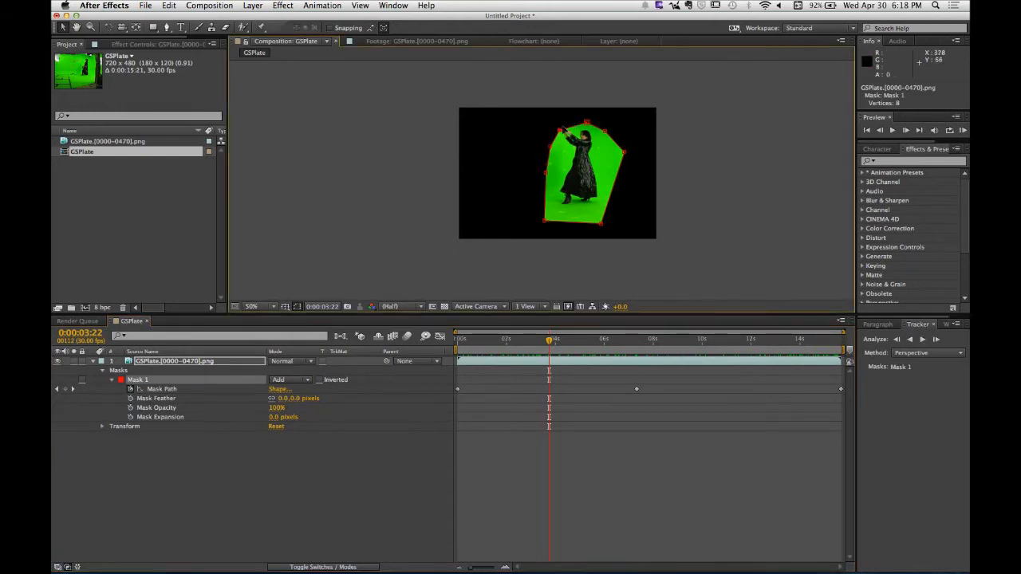
{"action": "left_click_drag", "start_coordinate": [560, 130], "coordinate": [553, 121]}
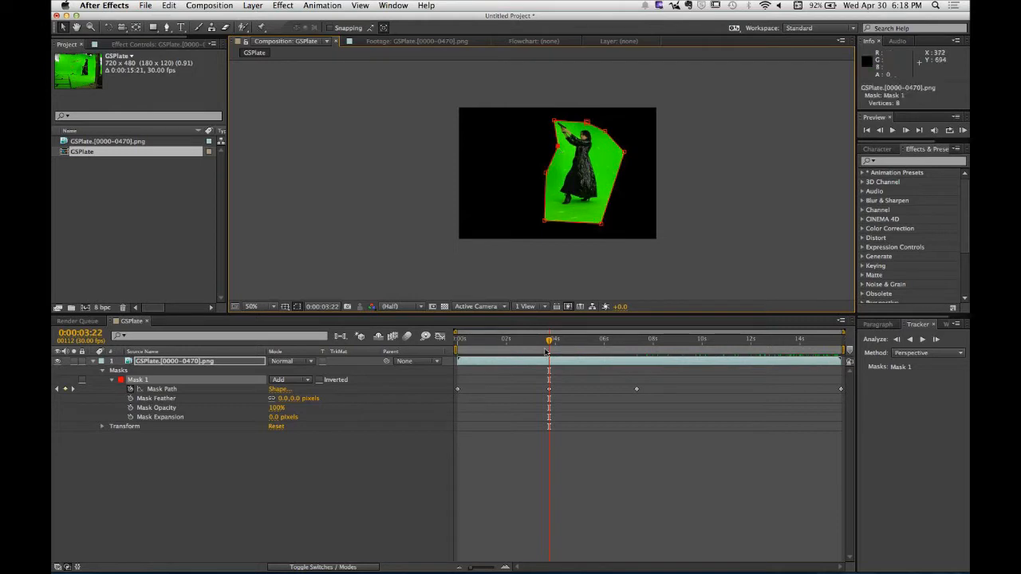
Step: Examine the mask's fit around the woman between the first keyframe and the one at 0:00:03:22
{"action": "left_click_drag", "start_coordinate": [546, 352], "coordinate": [490, 407]}
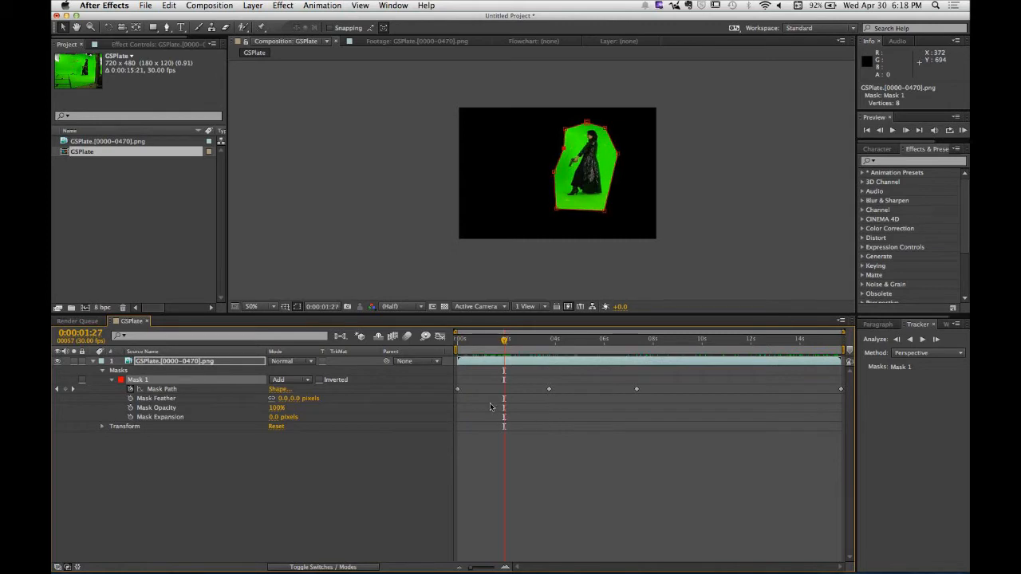
{"action": "left_click", "coordinate": [457, 389]}
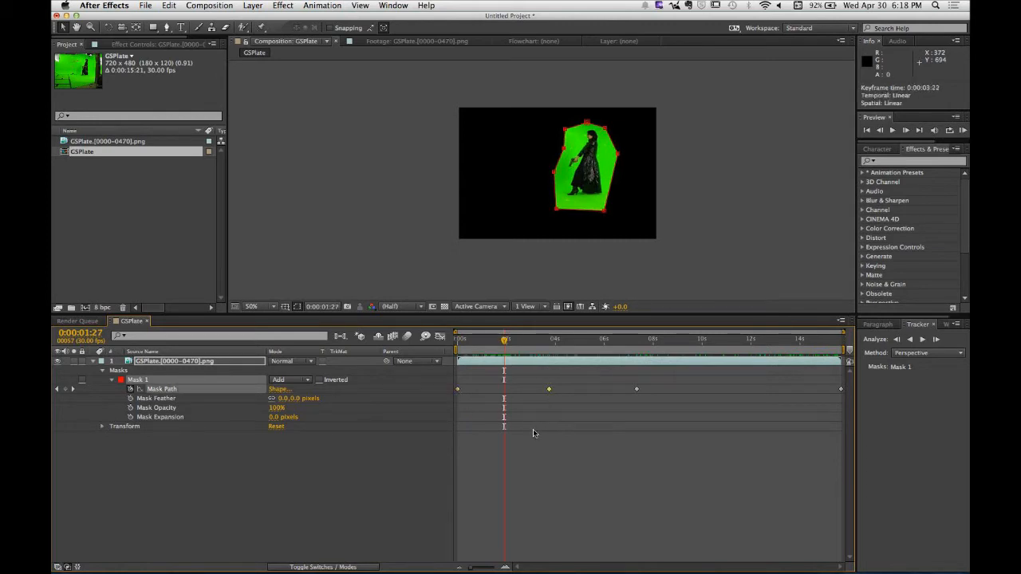
{"action": "left_click", "coordinate": [516, 388]}
{"action": "left_click", "coordinate": [506, 343]}
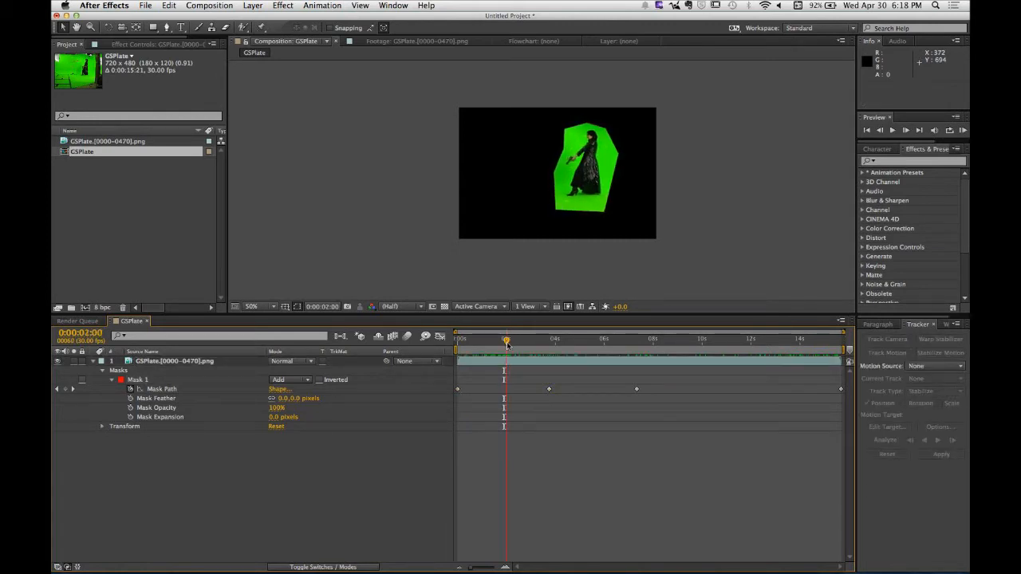
Step: At 0:00:02:29, move the mask vertex in front of the gun outward and inspect the gun tip at 200% magnification
{"action": "left_click_drag", "start_coordinate": [508, 345], "coordinate": [532, 353]}
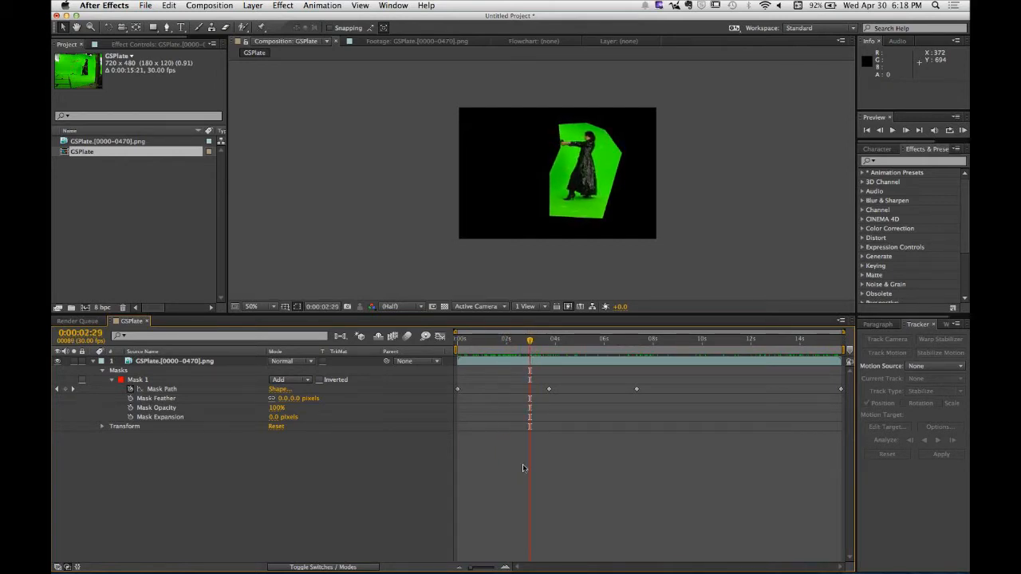
{"action": "left_click", "coordinate": [163, 389]}
{"action": "left_click_drag", "start_coordinate": [553, 144], "coordinate": [551, 148]}
{"action": "scroll", "coordinate": [550, 147], "scroll_direction": "up", "scroll_amount": 4}
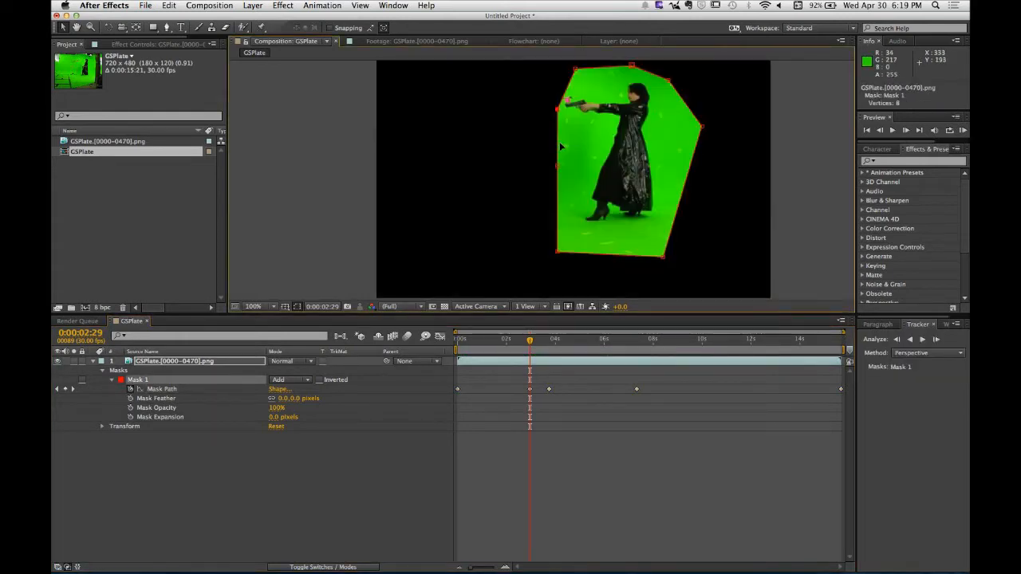
{"action": "left_click_drag", "start_coordinate": [603, 89], "coordinate": [543, 234]}
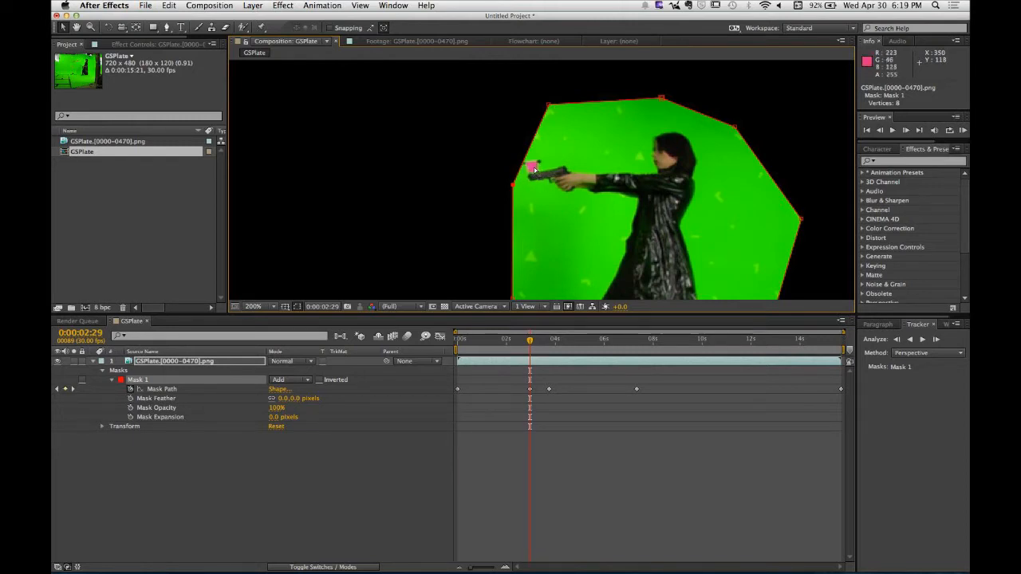
Step: At 0:00:03:28 and 0:00:04:07, move the Mask 1 vertices around the gun to fit its changing position
{"action": "left_click_drag", "start_coordinate": [530, 342], "coordinate": [555, 343]}
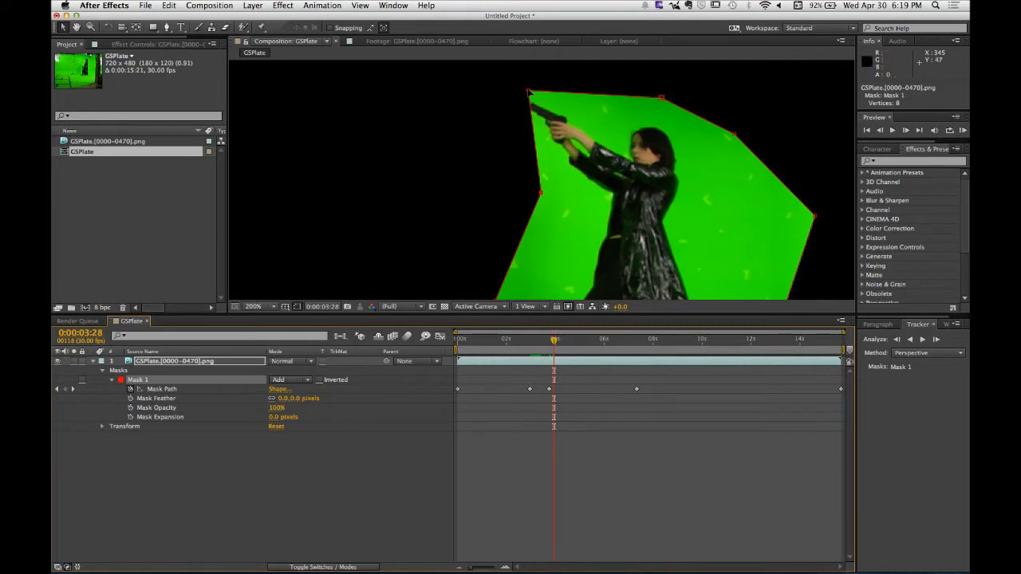
{"action": "left_click_drag", "start_coordinate": [529, 94], "coordinate": [522, 97]}
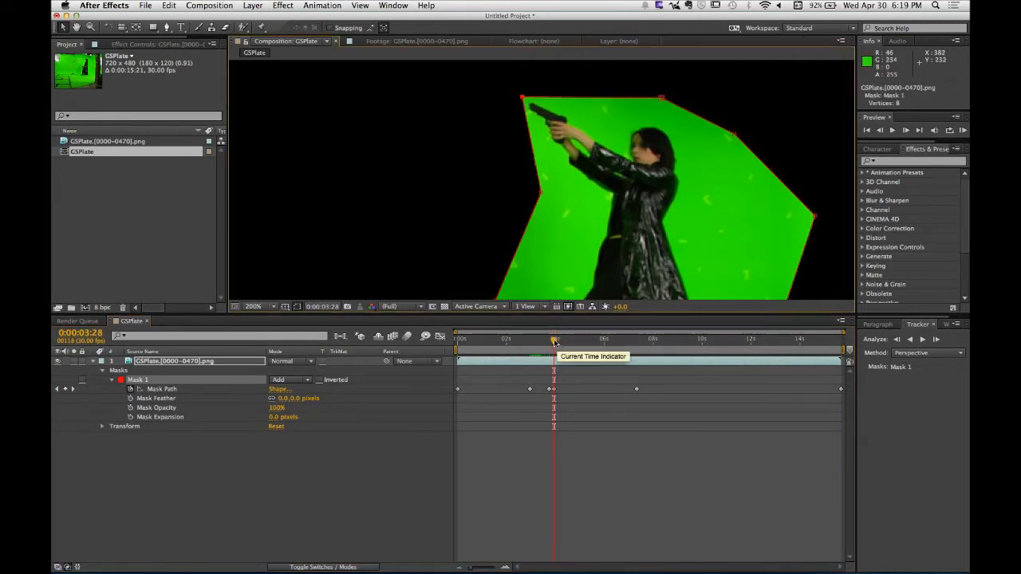
{"action": "mouse_move", "coordinate": [554, 341]}
{"action": "left_mouse_down"}
{"action": "mouse_move", "coordinate": [572, 341]}
{"action": "mouse_move", "coordinate": [556, 341]}
{"action": "mouse_move", "coordinate": [560, 348]}
{"action": "left_mouse_up"}
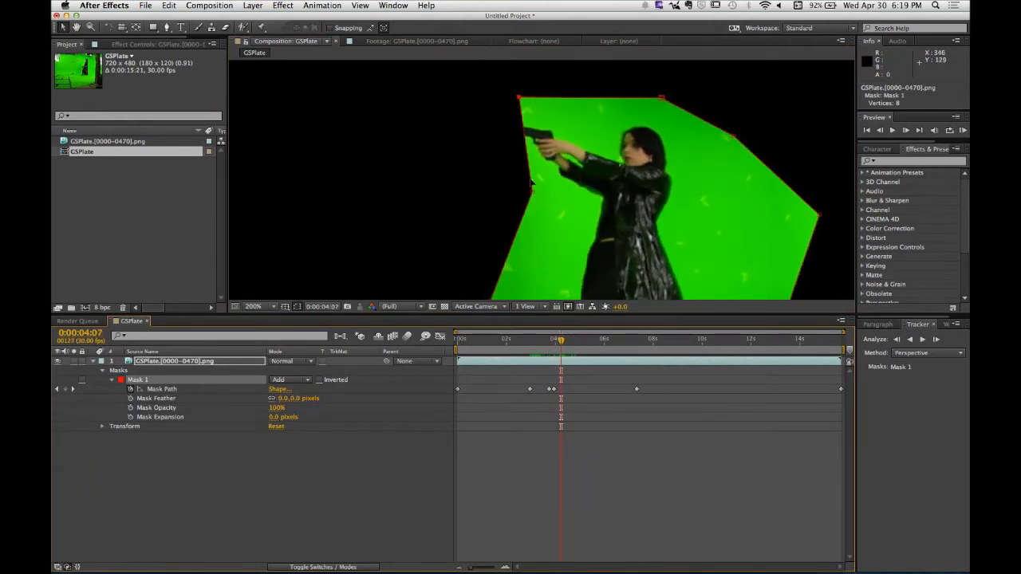
{"action": "mouse_move", "coordinate": [531, 184]}
{"action": "left_mouse_down"}
{"action": "mouse_move", "coordinate": [532, 194]}
{"action": "mouse_move", "coordinate": [504, 199]}
{"action": "mouse_move", "coordinate": [524, 191]}
{"action": "left_mouse_up"}
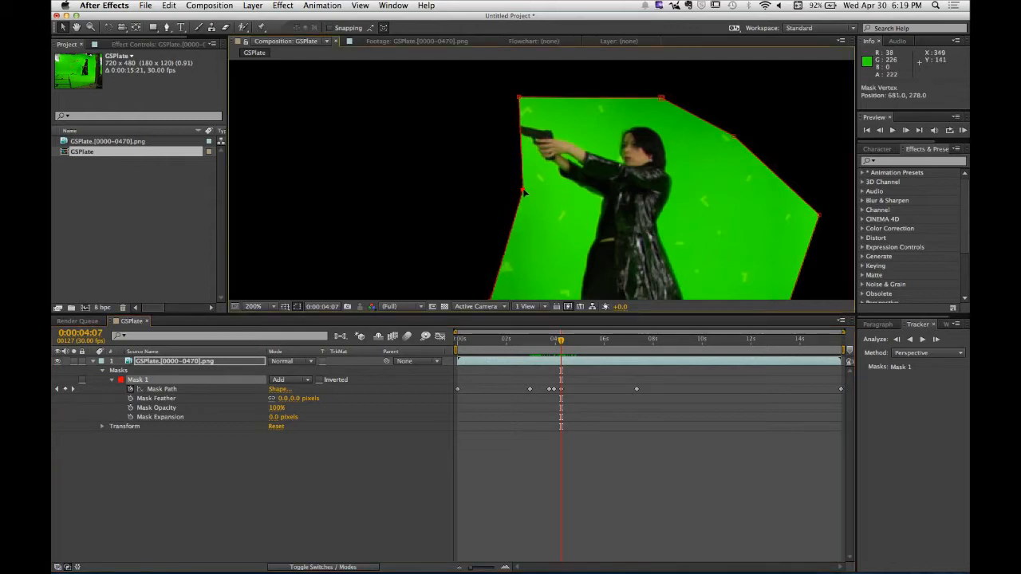
{"action": "left_click_drag", "start_coordinate": [520, 97], "coordinate": [505, 118]}
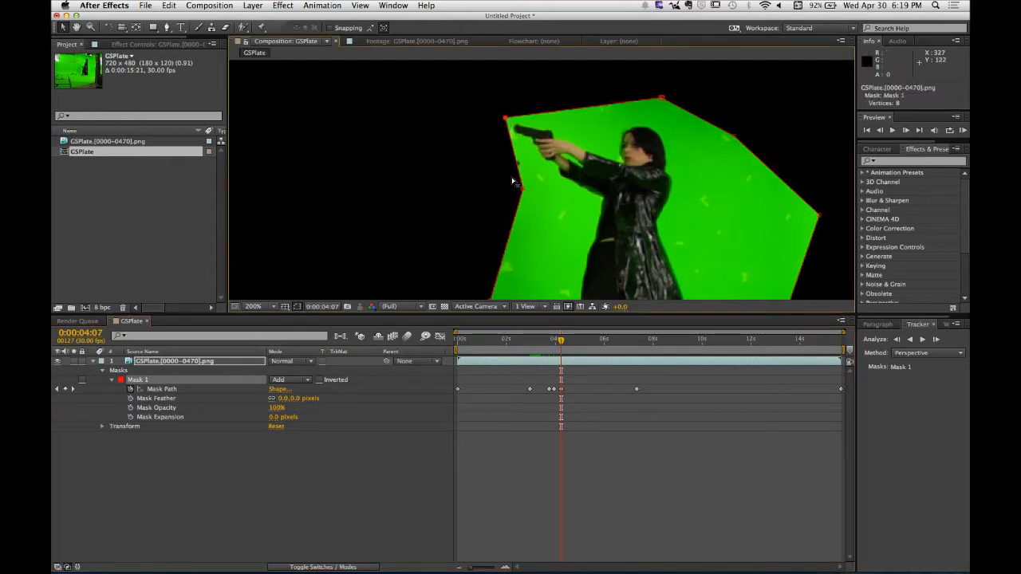
{"action": "left_click_drag", "start_coordinate": [522, 189], "coordinate": [533, 182]}
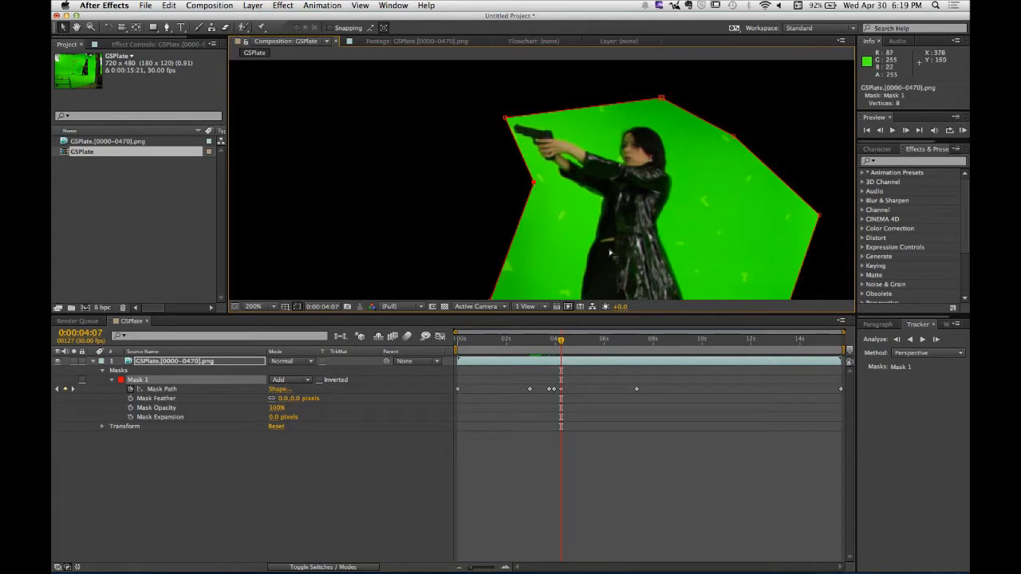
Step: At 0:00:05:06 and 0:00:05:15, move the mask's top vertex to just above the muzzle of the upright gun
{"action": "left_click_drag", "start_coordinate": [563, 344], "coordinate": [585, 343]}
{"action": "left_click_drag", "start_coordinate": [500, 113], "coordinate": [565, 67]}
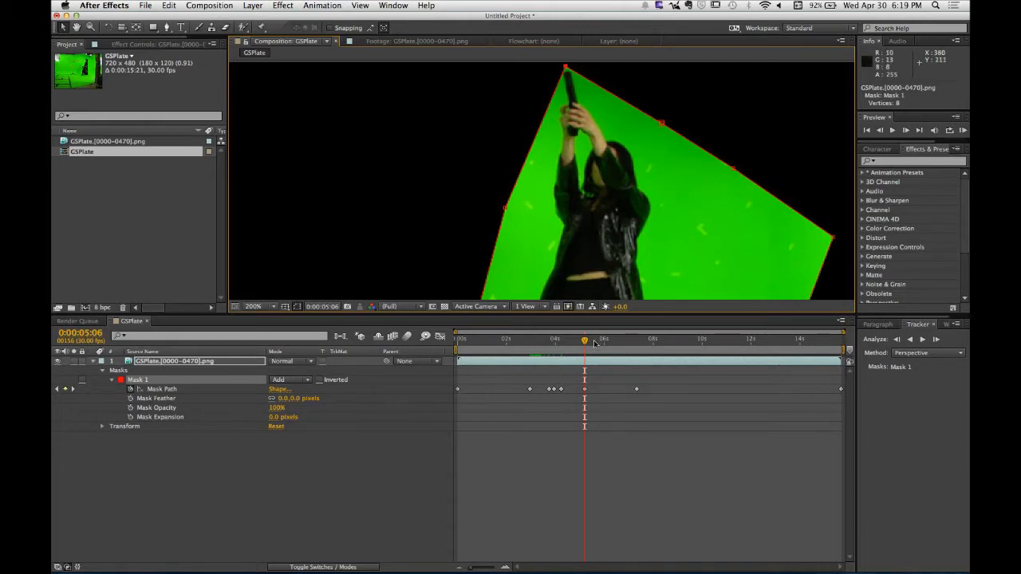
{"action": "mouse_move", "coordinate": [586, 343]}
{"action": "left_mouse_down"}
{"action": "mouse_move", "coordinate": [609, 344]}
{"action": "mouse_move", "coordinate": [592, 343]}
{"action": "left_mouse_up"}
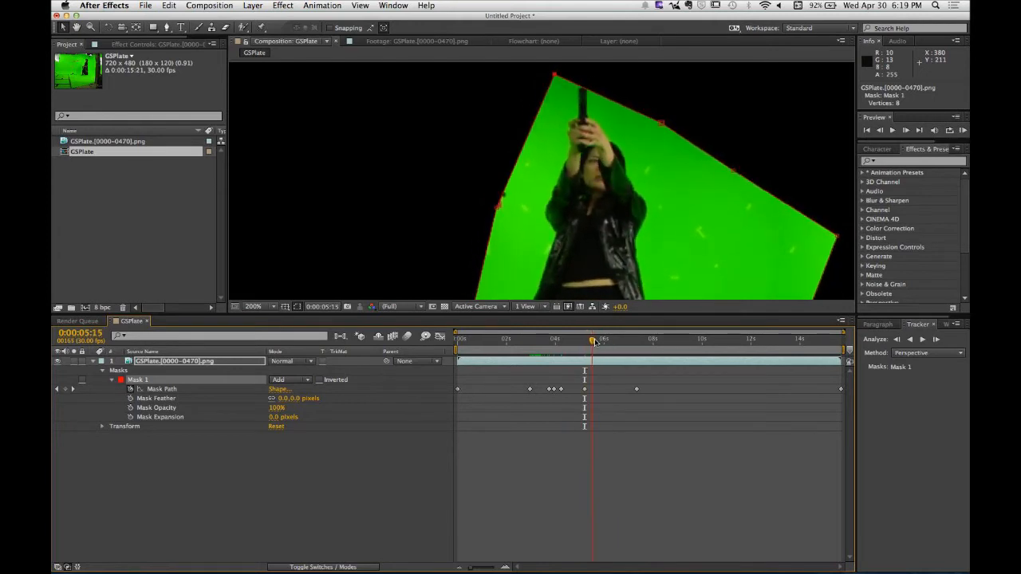
{"action": "left_click_drag", "start_coordinate": [556, 75], "coordinate": [576, 77]}
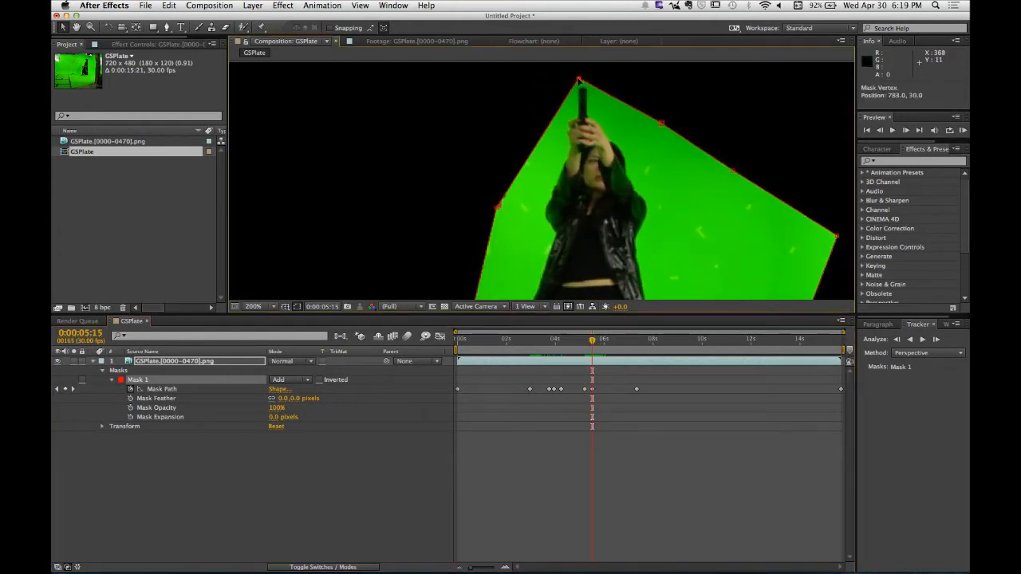
Step: At 0:00:06:14, reshape the upper mask around the woman's head, raised arms and gun
{"action": "left_click", "coordinate": [597, 343]}
{"action": "left_click_drag", "start_coordinate": [600, 346], "coordinate": [616, 351]}
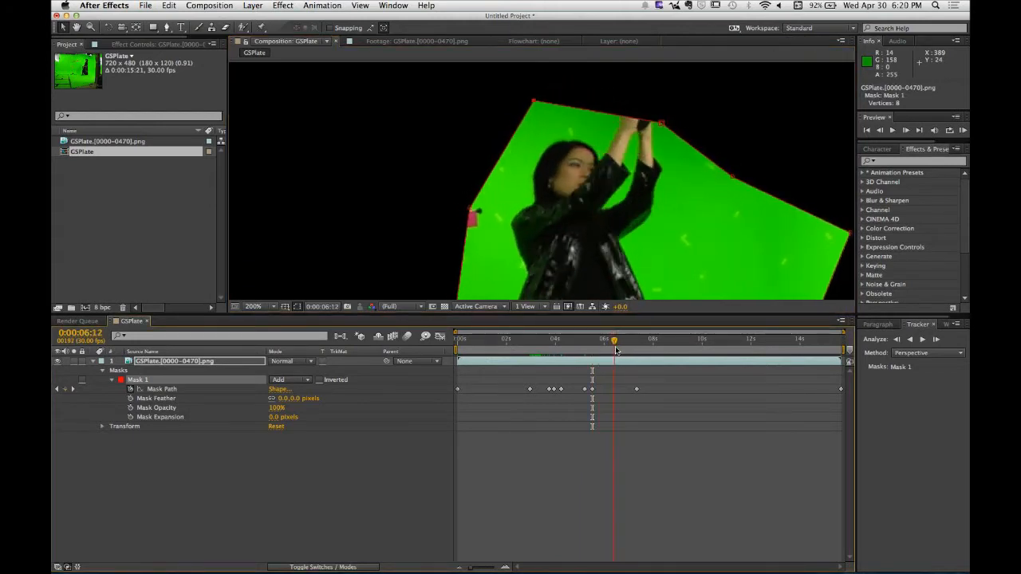
{"action": "left_click_drag", "start_coordinate": [661, 125], "coordinate": [691, 136]}
{"action": "left_click_drag", "start_coordinate": [533, 103], "coordinate": [672, 63]}
{"action": "left_click_drag", "start_coordinate": [654, 118], "coordinate": [650, 164]}
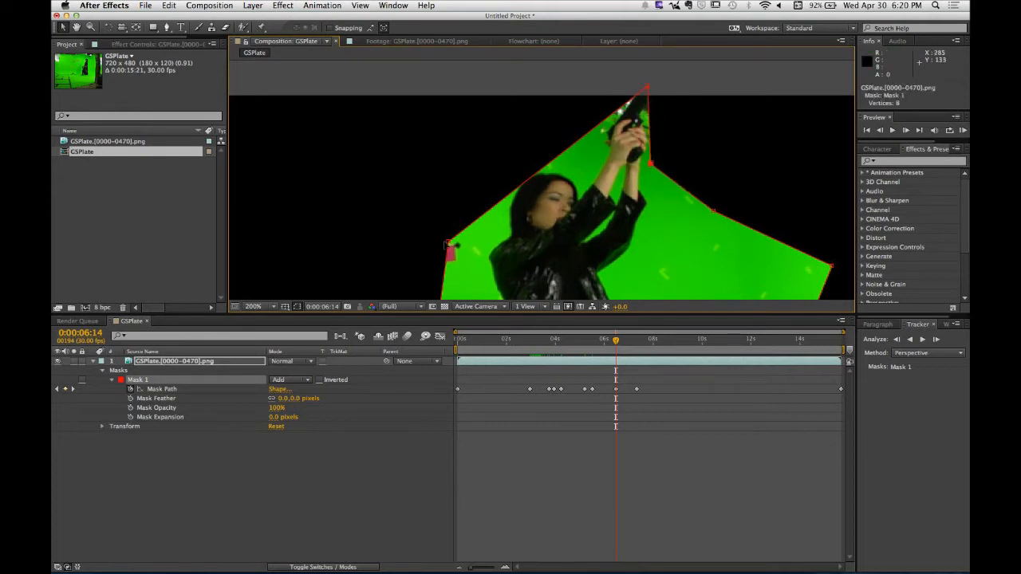
{"action": "left_click_drag", "start_coordinate": [449, 242], "coordinate": [504, 182]}
{"action": "left_click_drag", "start_coordinate": [523, 255], "coordinate": [475, 249]}
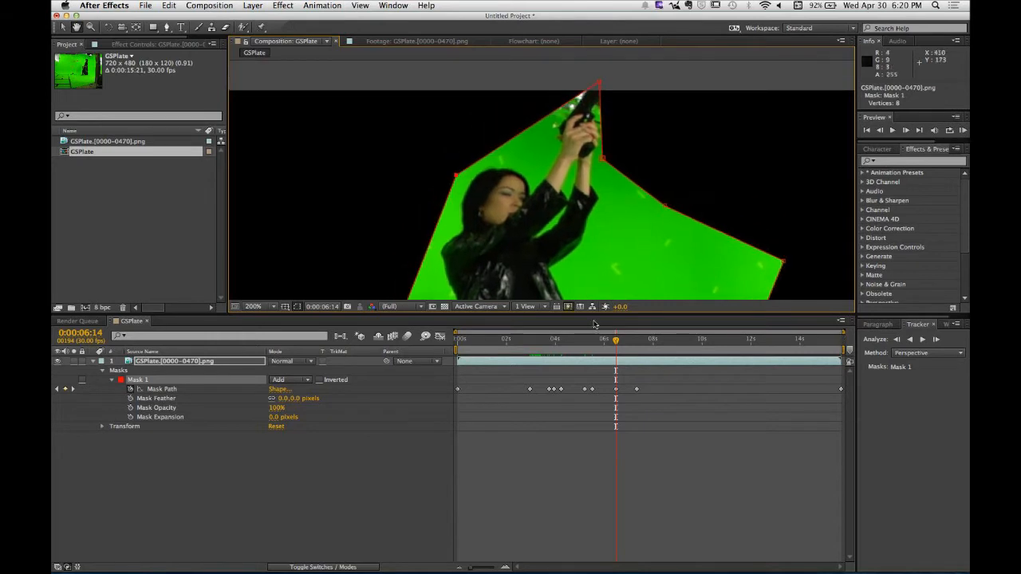
Step: At 0:00:06:26, move the upper mask vertices to closely enclose the woman's head, outstretched arms and gun
{"action": "left_click_drag", "start_coordinate": [615, 342], "coordinate": [629, 351]}
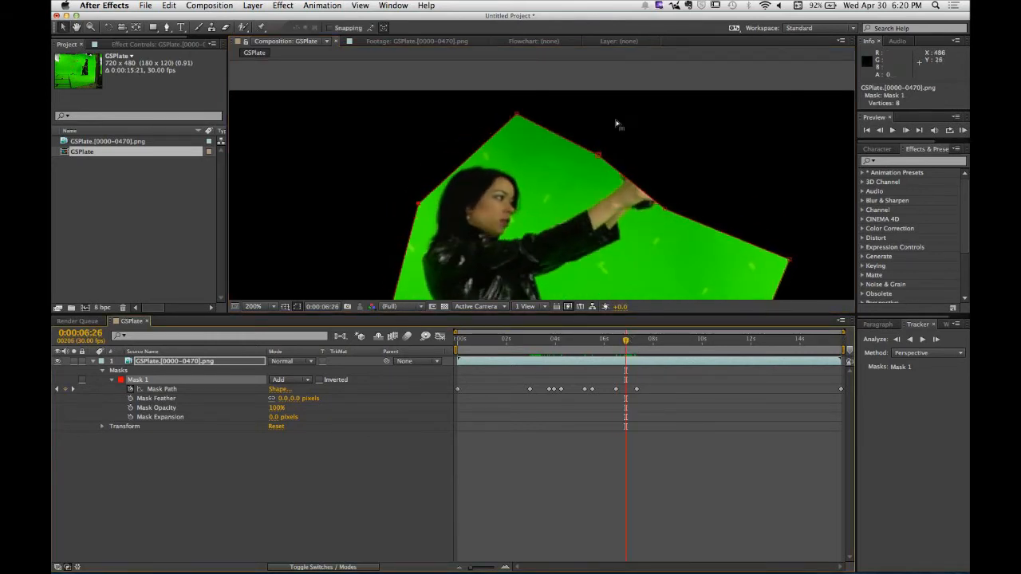
{"action": "left_click_drag", "start_coordinate": [667, 213], "coordinate": [801, 64]}
{"action": "left_click_drag", "start_coordinate": [736, 166], "coordinate": [655, 219]}
{"action": "left_click_drag", "start_coordinate": [568, 120], "coordinate": [691, 106]}
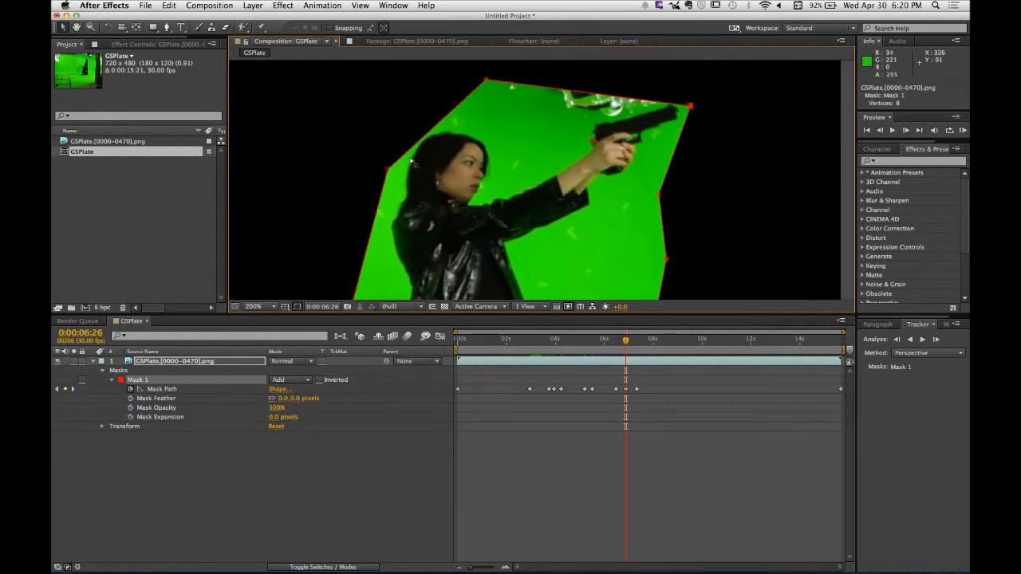
{"action": "left_click_drag", "start_coordinate": [387, 170], "coordinate": [418, 129]}
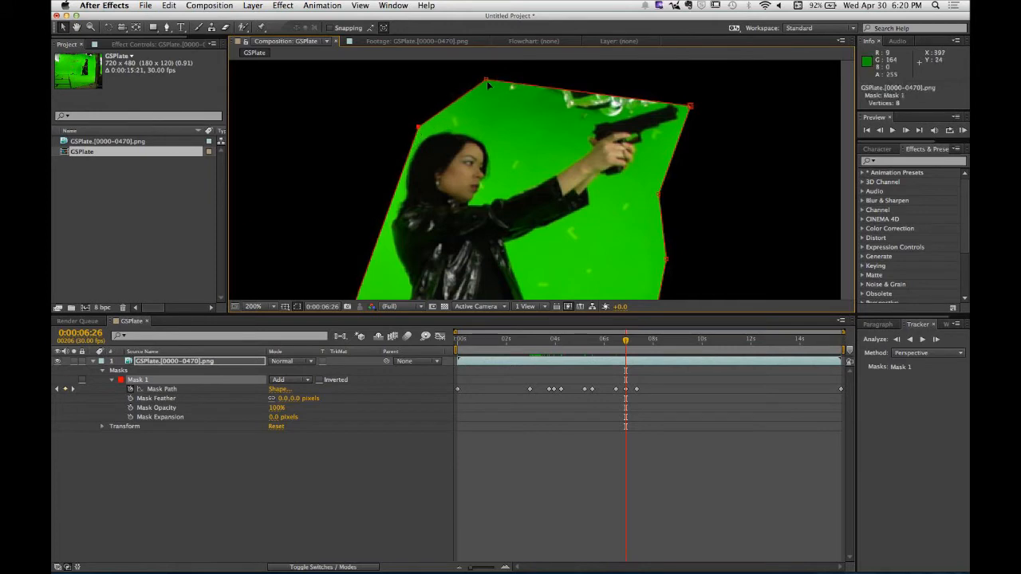
{"action": "left_click_drag", "start_coordinate": [486, 80], "coordinate": [582, 124]}
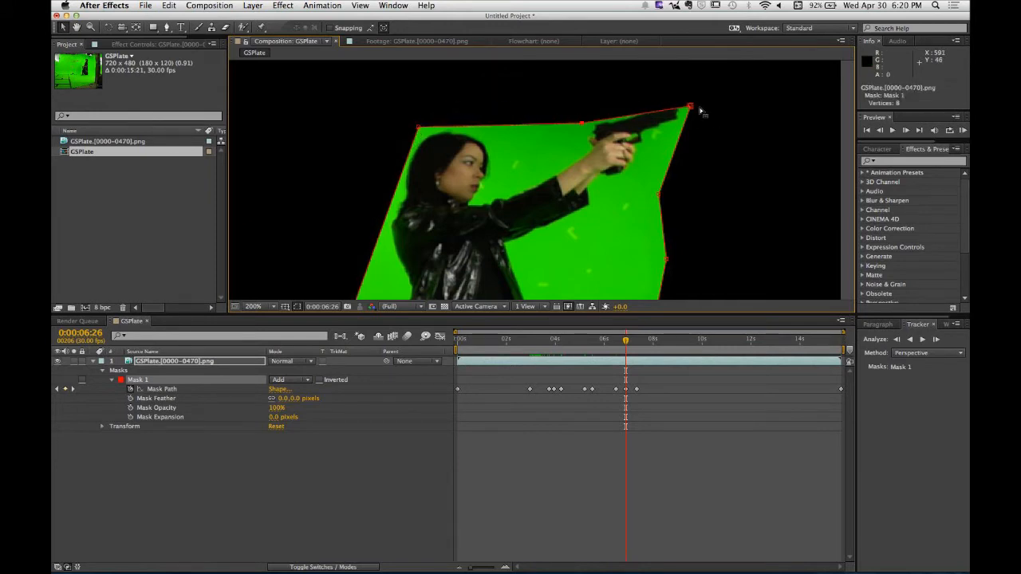
Step: At 0:00:06:26, move the mask's bottom vertex behind the woman outward to enclose the trailing edge of her coat
{"action": "left_click_drag", "start_coordinate": [560, 177], "coordinate": [551, 132]}
{"action": "key", "text": "comma"}
{"action": "left_click_drag", "start_coordinate": [517, 209], "coordinate": [526, 167]}
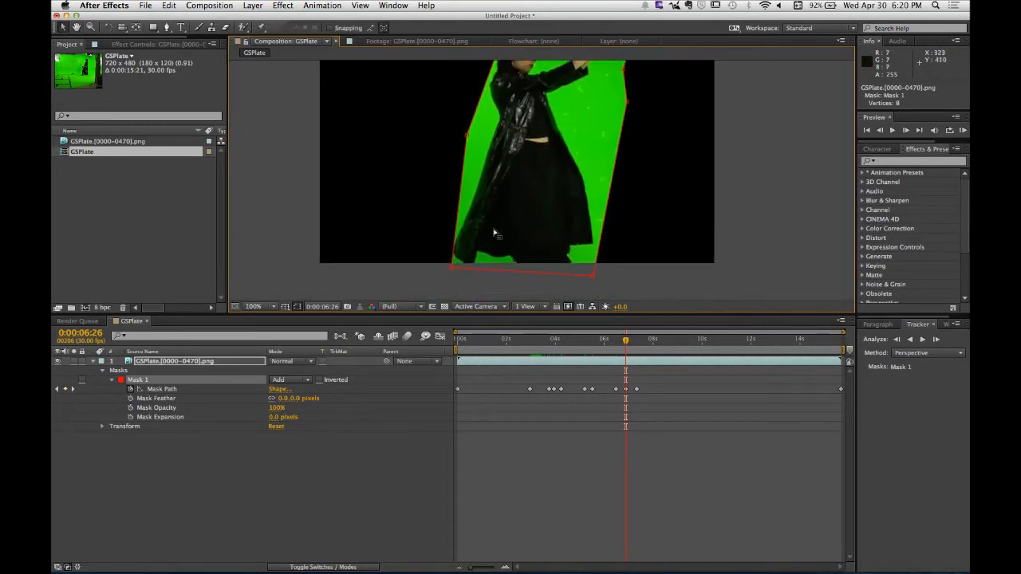
{"action": "left_click_drag", "start_coordinate": [451, 266], "coordinate": [438, 281]}
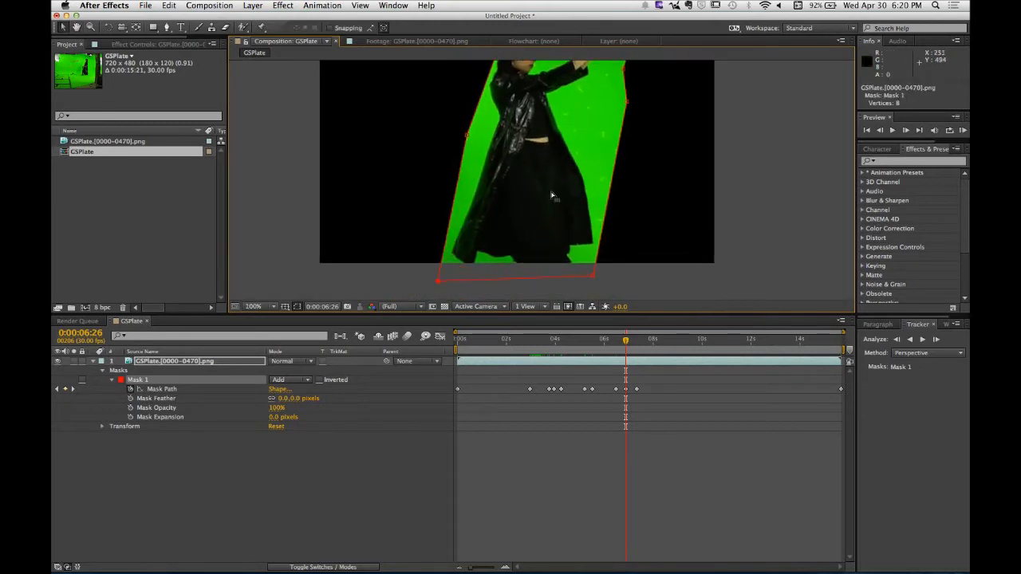
{"action": "left_click_drag", "start_coordinate": [551, 196], "coordinate": [597, 200]}
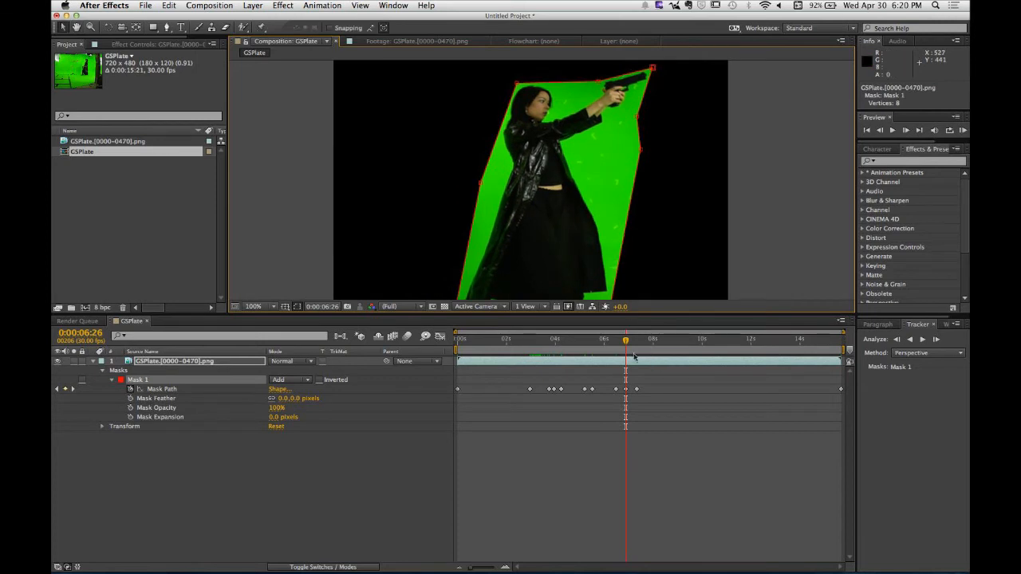
Step: At 0:00:02:28, apply Keylight (1.2) to the GSPlate footage layer and sample the green backdrop as the Screen Colour
{"action": "left_click_drag", "start_coordinate": [625, 342], "coordinate": [530, 361]}
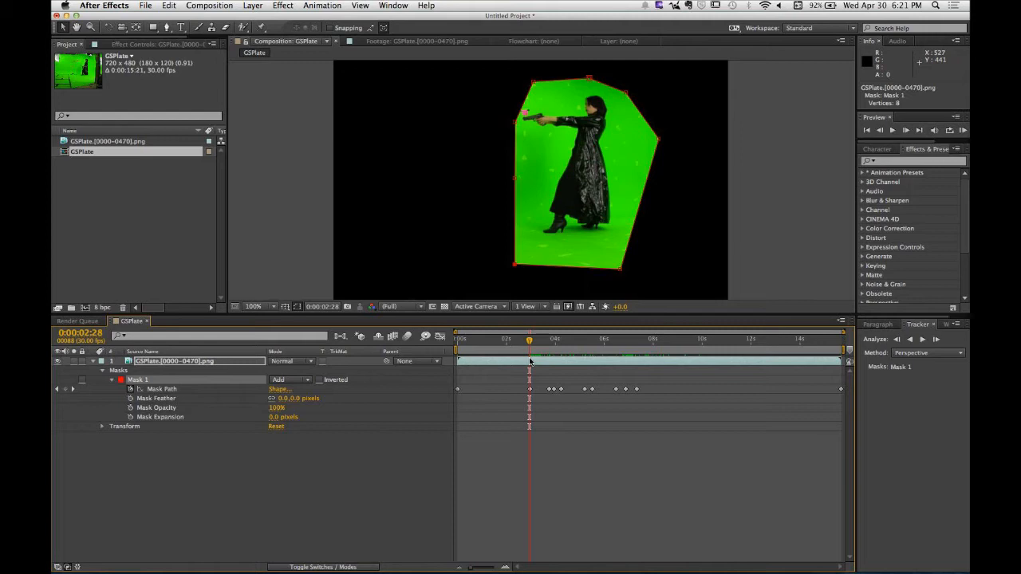
{"action": "left_click", "coordinate": [359, 463]}
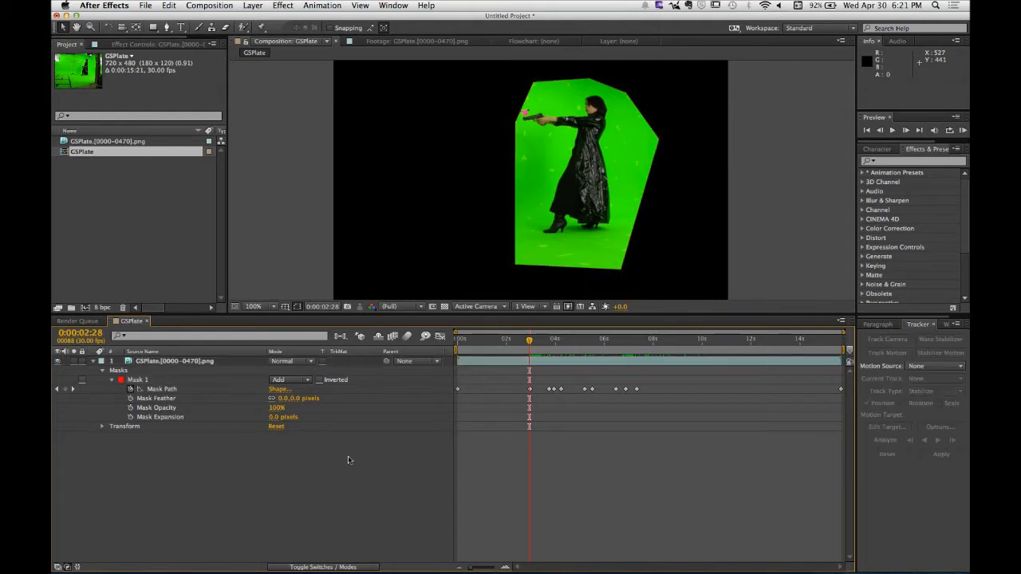
{"action": "left_click", "coordinate": [199, 364]}
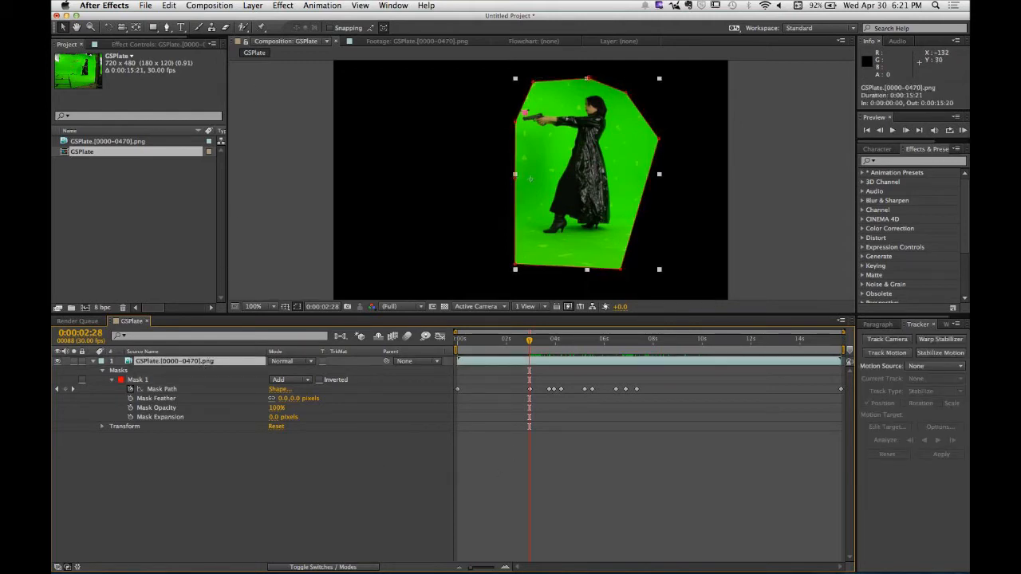
{"action": "left_click", "coordinate": [283, 5]}
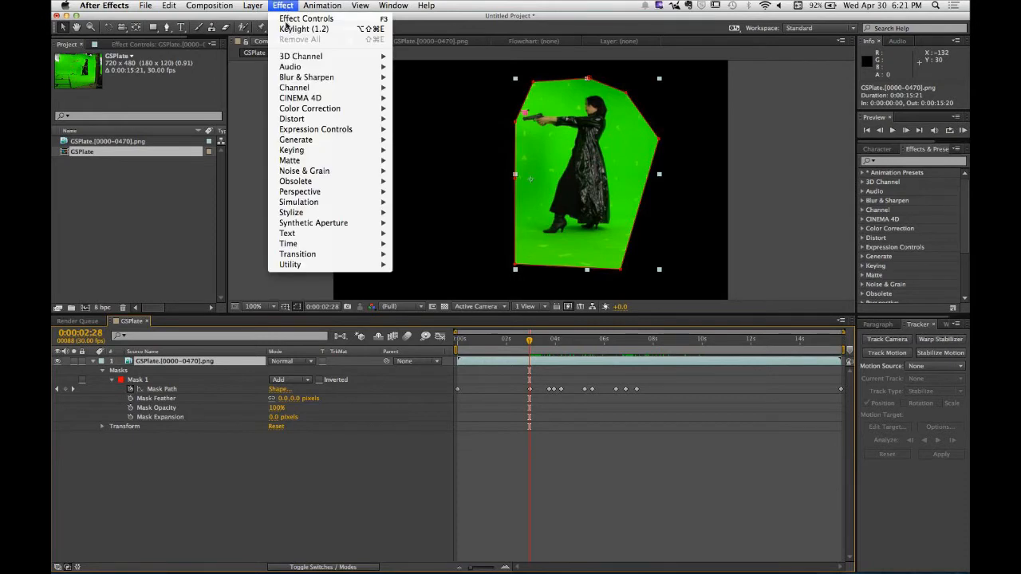
{"action": "mouse_move", "coordinate": [292, 150]}
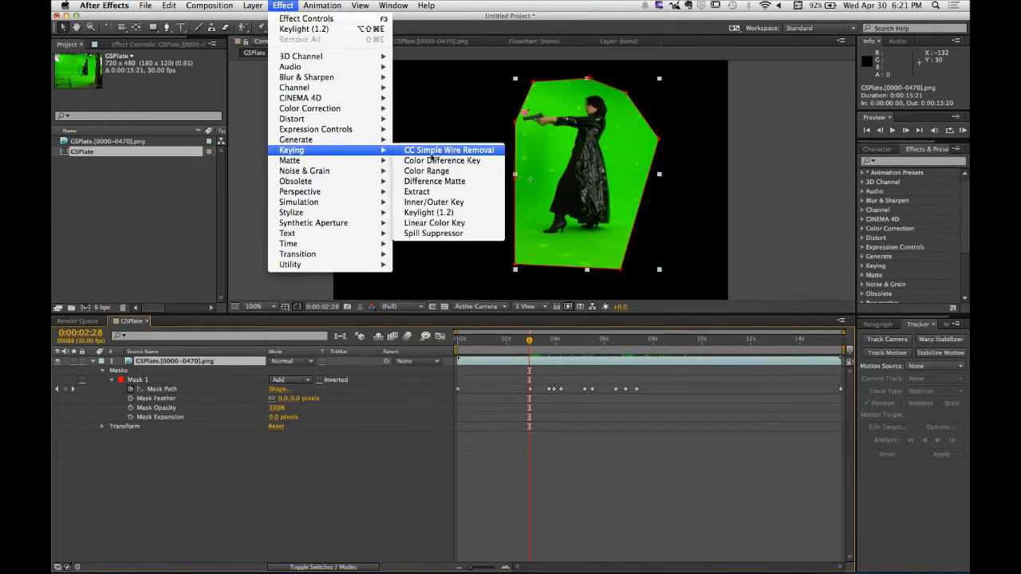
{"action": "left_click", "coordinate": [429, 212]}
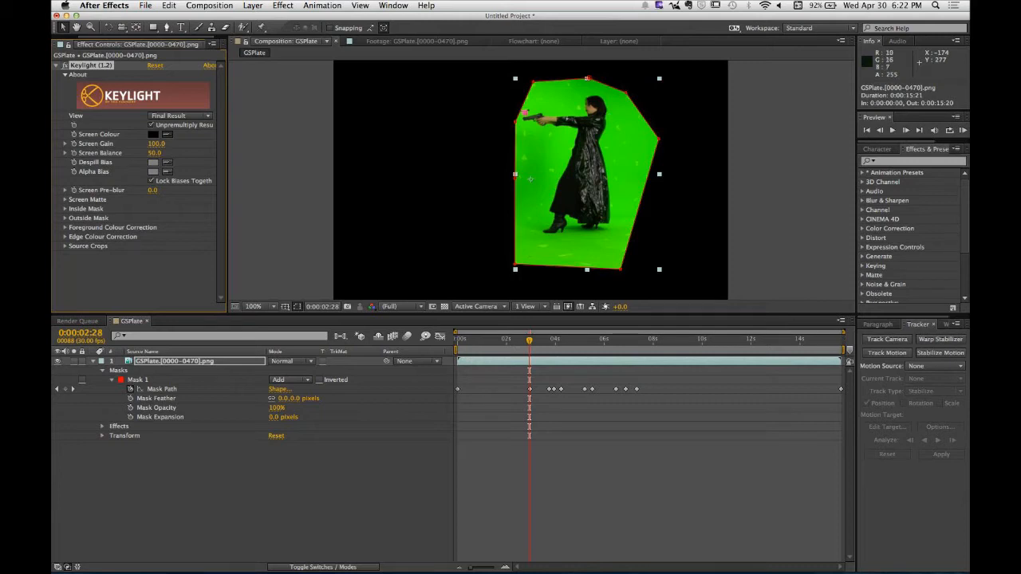
{"action": "left_click", "coordinate": [580, 129]}
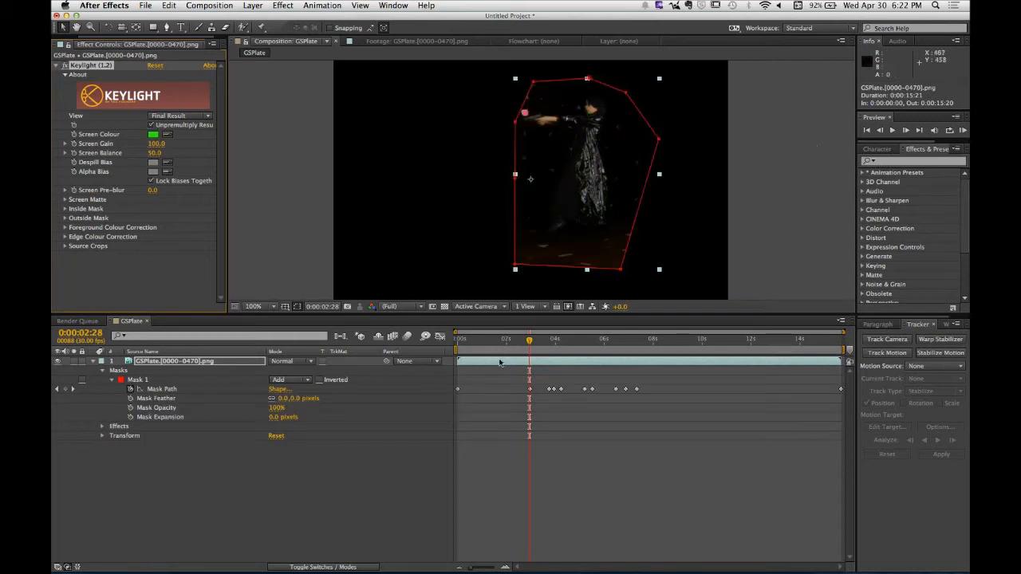
Step: Deselect the layer and change the GSPlate composition's background color to gray
{"action": "left_click", "coordinate": [367, 508]}
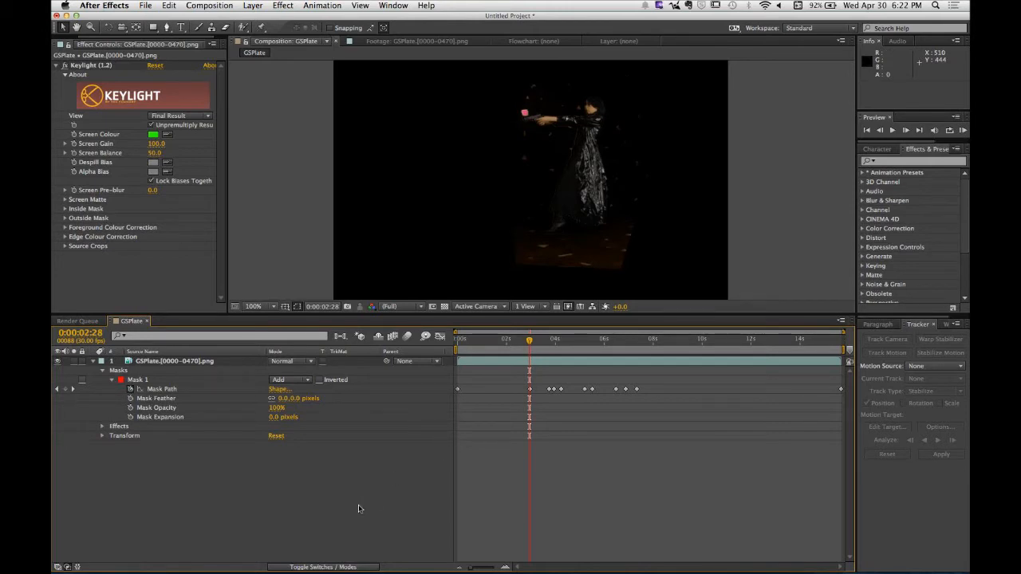
{"action": "key", "text": "super+k"}
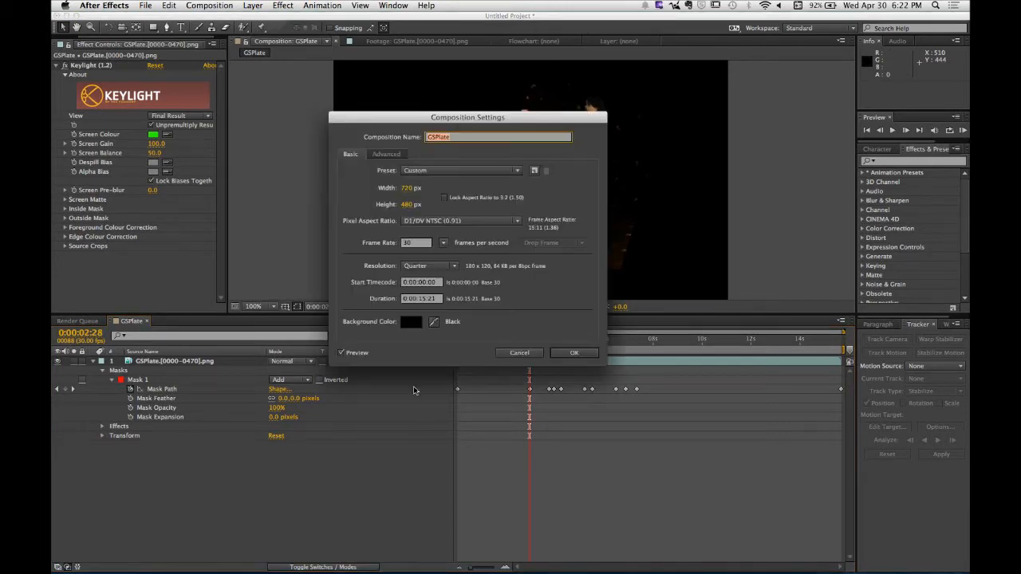
{"action": "left_click", "coordinate": [411, 321]}
{"action": "left_click_drag", "start_coordinate": [233, 281], "coordinate": [166, 279]}
{"action": "left_click", "coordinate": [429, 200]}
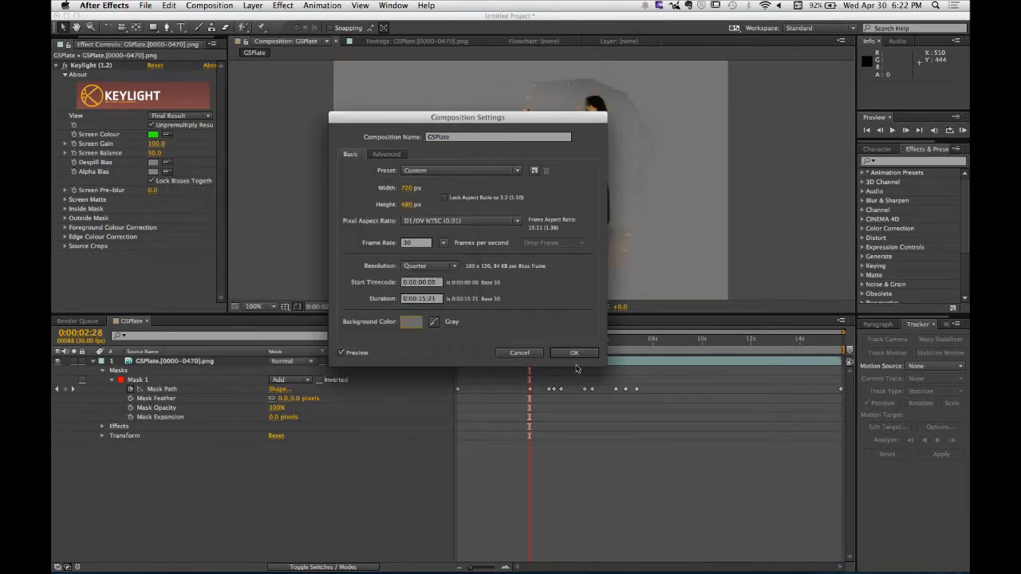
{"action": "left_click", "coordinate": [575, 352]}
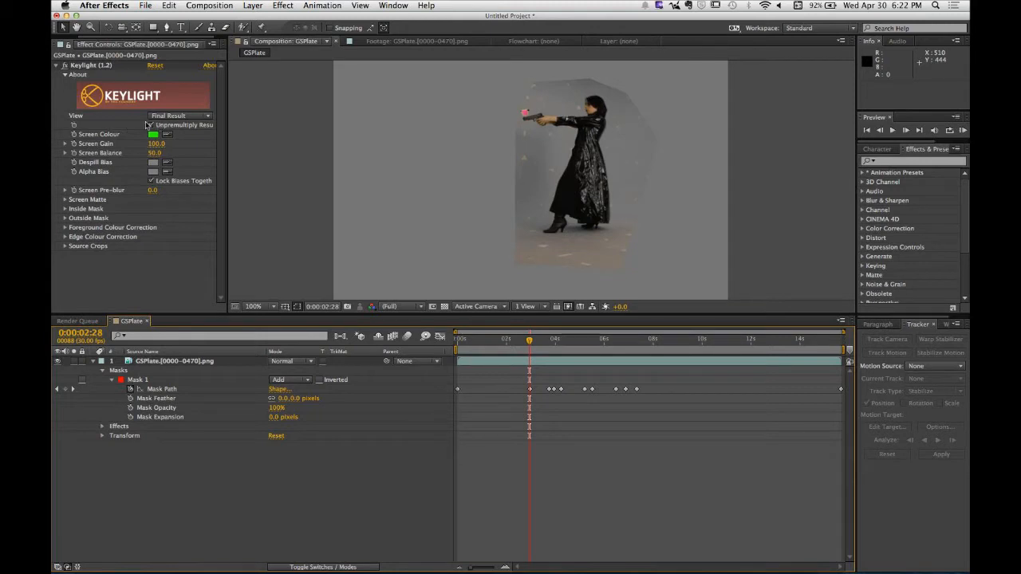
Step: Set Keylight's View to Screen Matte and expand its Screen Matte settings
{"action": "left_click", "coordinate": [207, 118]}
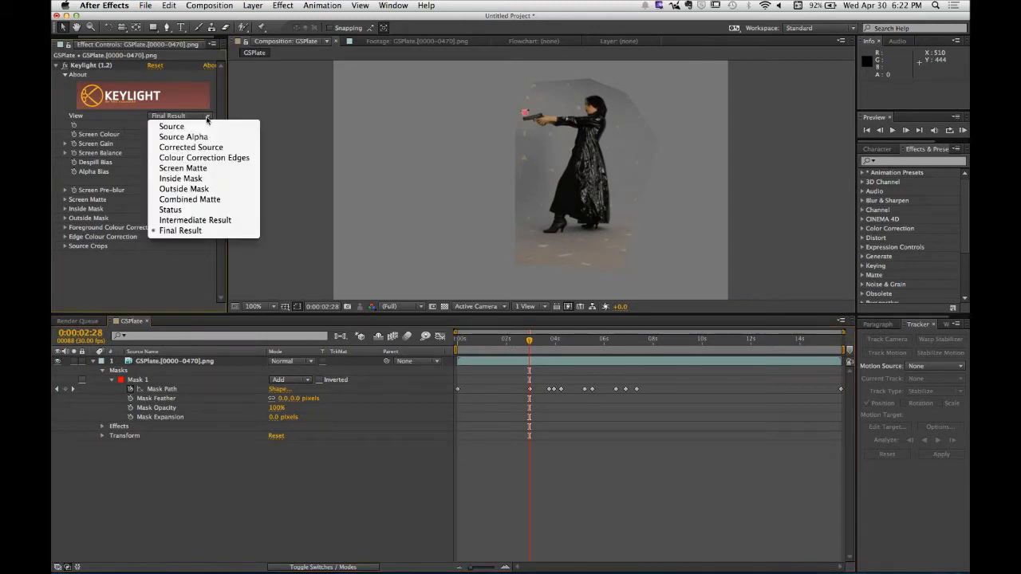
{"action": "left_click", "coordinate": [207, 169]}
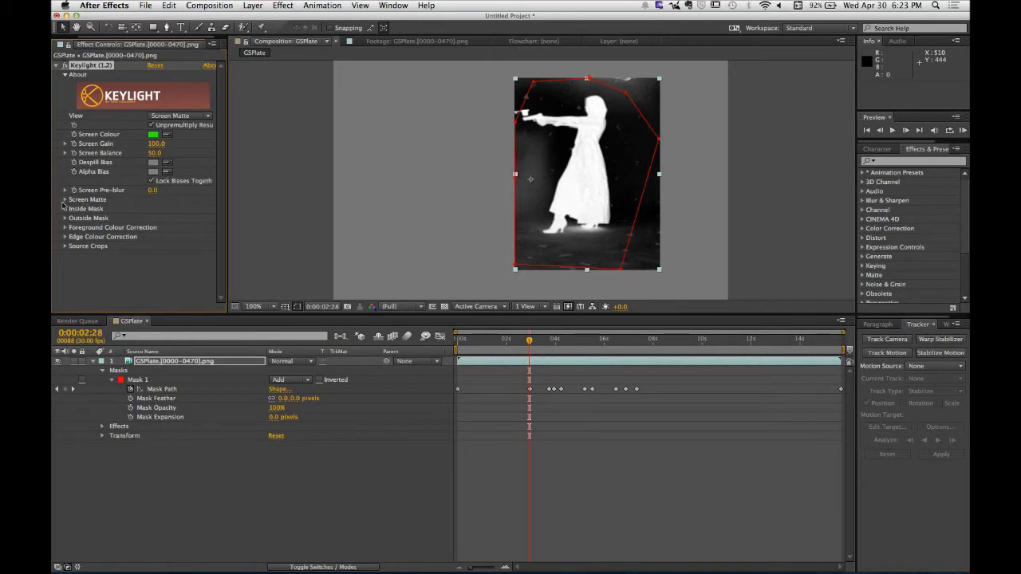
{"action": "left_click", "coordinate": [64, 200]}
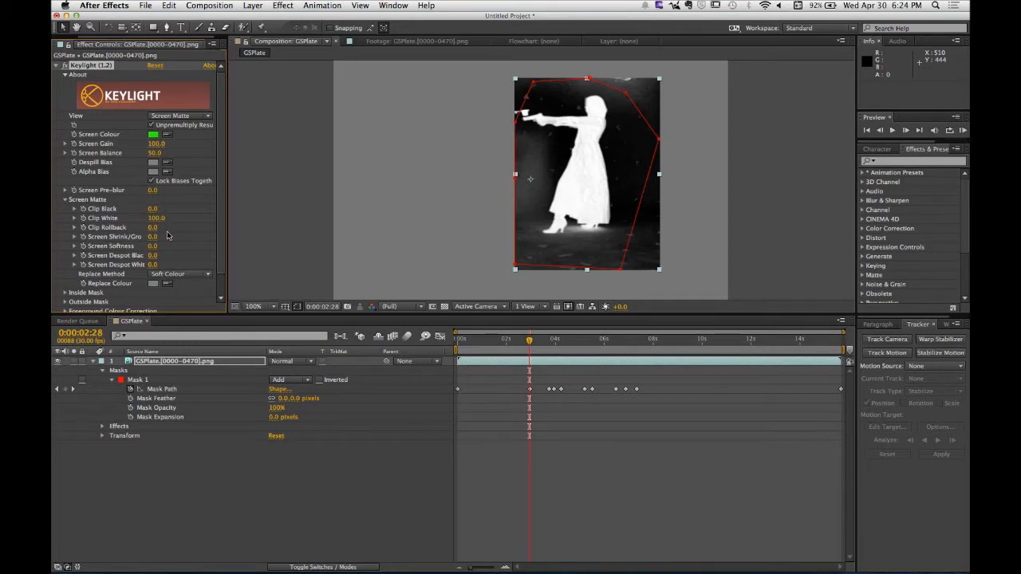
Step: Set the Screen Matte's Clip Black to 86, watching the woman's coat and boots at 400% magnification
{"action": "scroll", "coordinate": [548, 209], "scroll_direction": "up", "scroll_amount": 4}
{"action": "scroll", "coordinate": [547, 210], "scroll_direction": "down", "scroll_amount": 3}
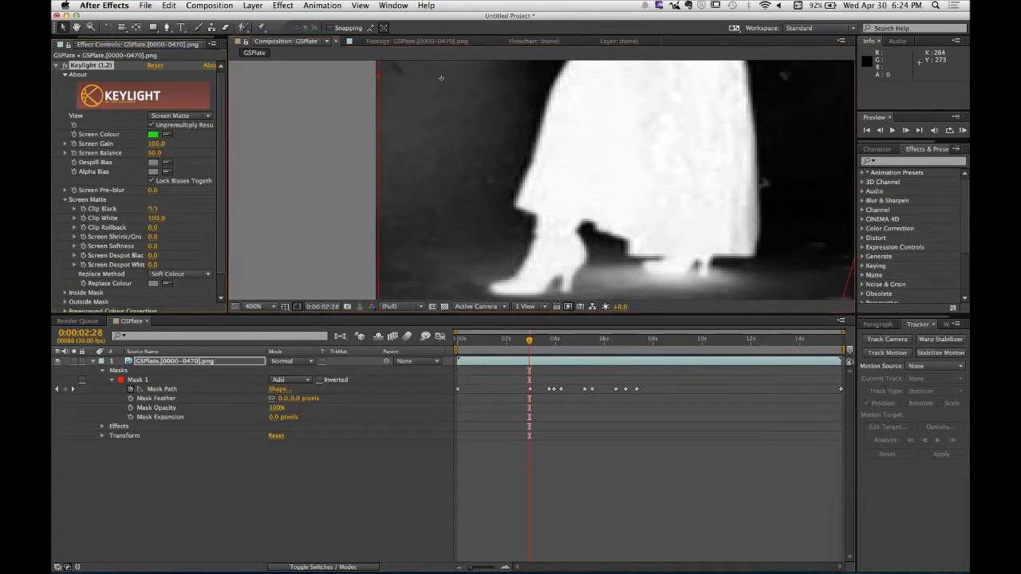
{"action": "left_click_drag", "start_coordinate": [152, 208], "coordinate": [207, 210]}
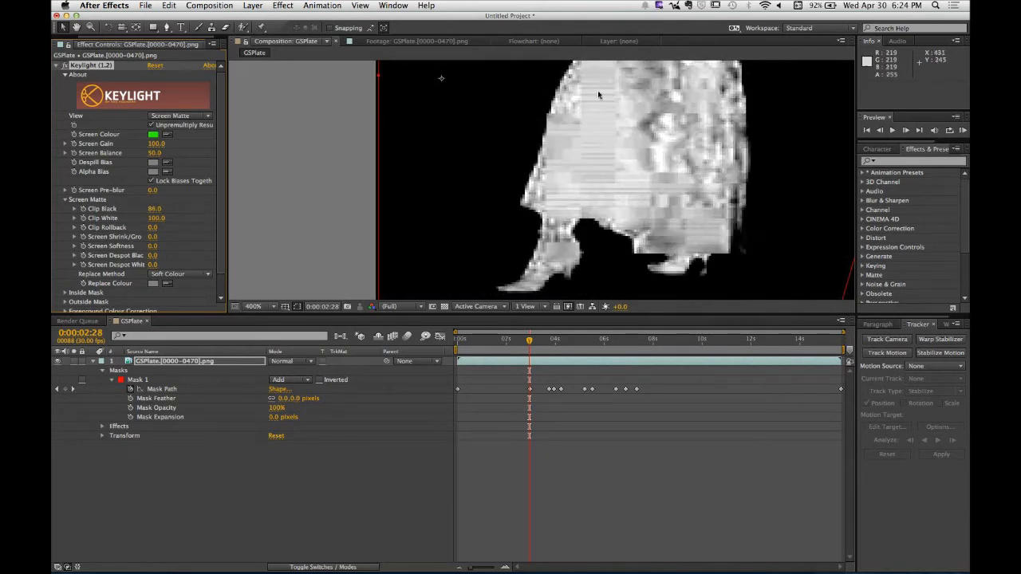
Step: Set the Screen Matte's Clip Black to 24 and inspect the matte around the woman's head, arm and boots
{"action": "left_click", "coordinate": [153, 209]}
{"action": "type", "text": "0"}
{"action": "key", "text": "Return"}
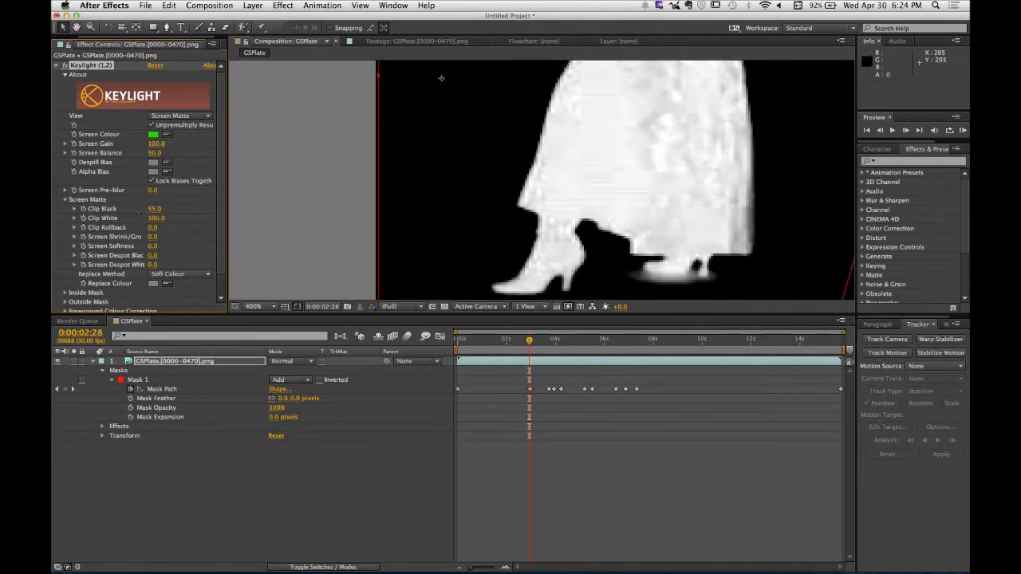
{"action": "left_click_drag", "start_coordinate": [152, 209], "coordinate": [114, 215]}
{"action": "key", "text": "space"}
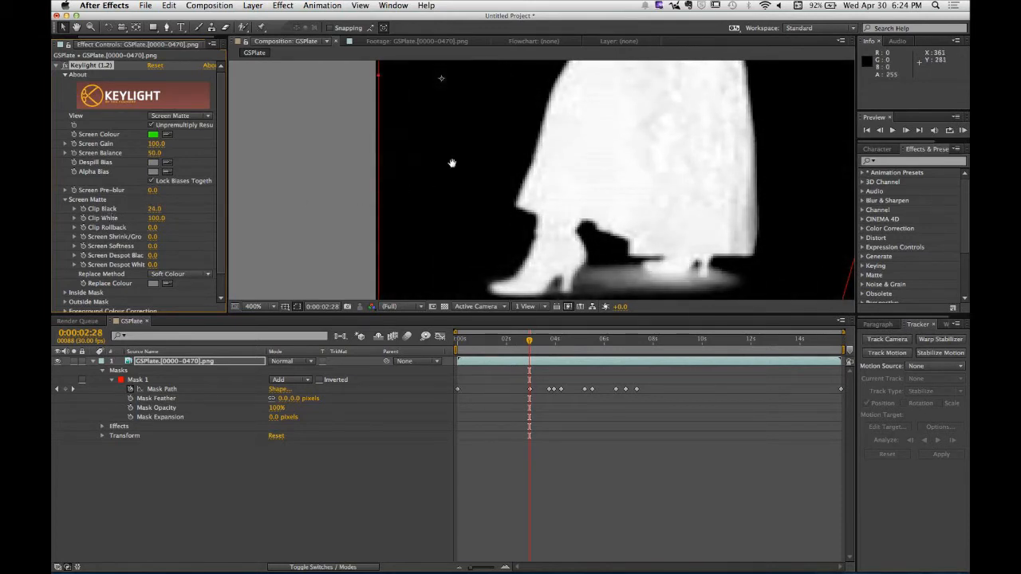
{"action": "left_click_drag", "start_coordinate": [538, 89], "coordinate": [524, 198]}
{"action": "left_click_drag", "start_coordinate": [526, 129], "coordinate": [497, 231]}
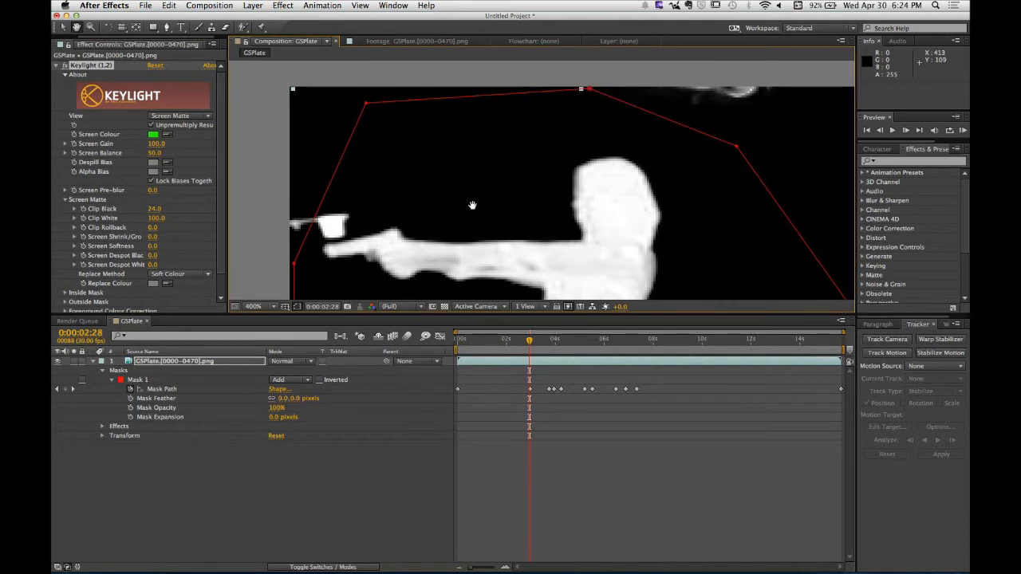
{"action": "left_click_drag", "start_coordinate": [472, 205], "coordinate": [327, 54]}
{"action": "left_click_drag", "start_coordinate": [398, 267], "coordinate": [467, 196]}
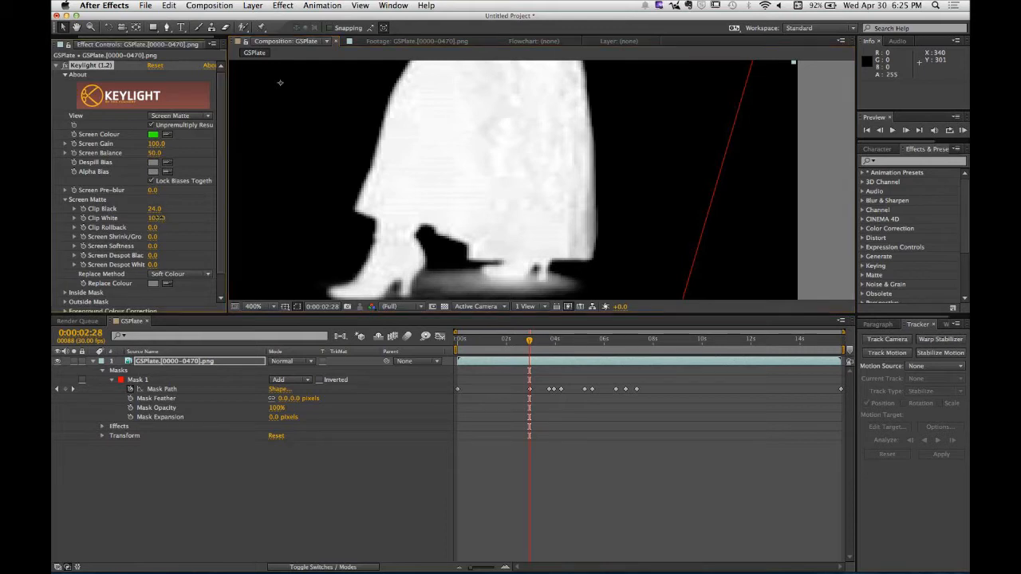
Step: Set the Screen Matte's Clip White to 86 and inspect the woman's coat, torso and outstretched arm for gray areas
{"action": "mouse_move", "coordinate": [157, 220]}
{"action": "left_mouse_down"}
{"action": "mouse_move", "coordinate": [100, 220]}
{"action": "mouse_move", "coordinate": [166, 226]}
{"action": "left_mouse_up"}
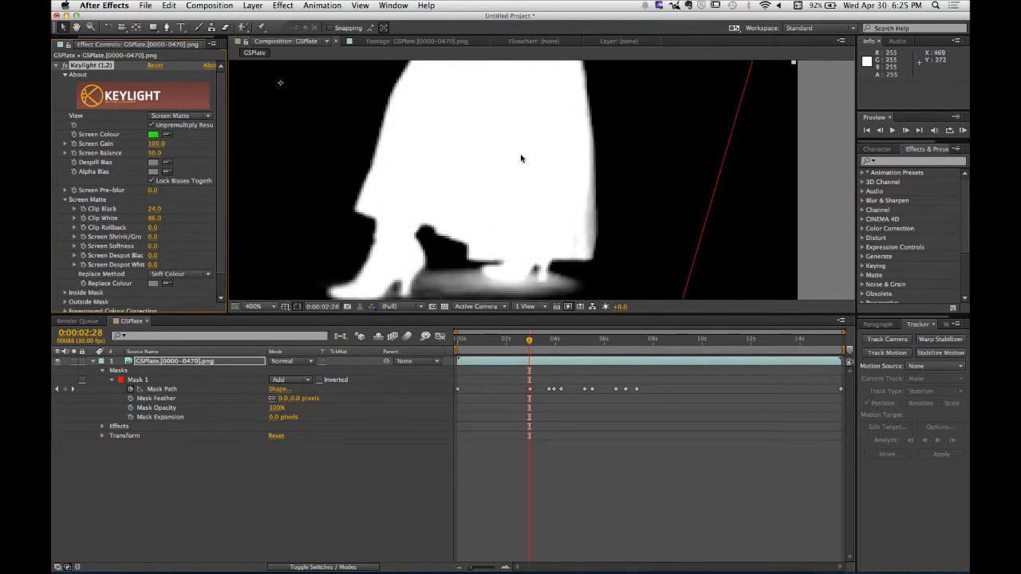
{"action": "key", "text": "space"}
{"action": "left_click_drag", "start_coordinate": [512, 144], "coordinate": [517, 270]}
{"action": "left_click_drag", "start_coordinate": [513, 120], "coordinate": [520, 275]}
{"action": "left_click_drag", "start_coordinate": [512, 95], "coordinate": [522, 204]}
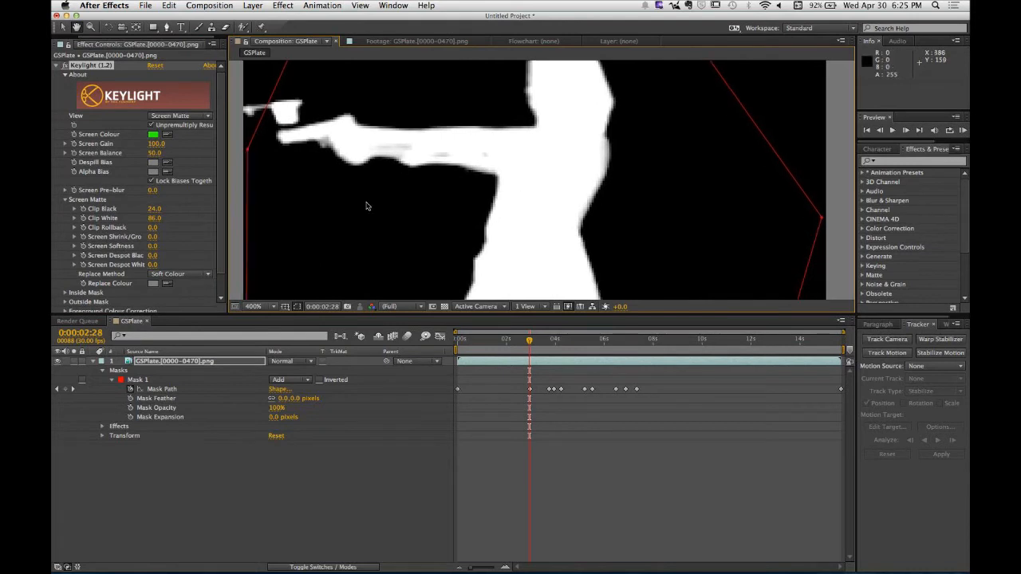
Step: Set Keylight's View to Final Result, deselect the layer and review the keyed woman at 100% from 0:00:00:00
{"action": "left_click", "coordinate": [173, 117]}
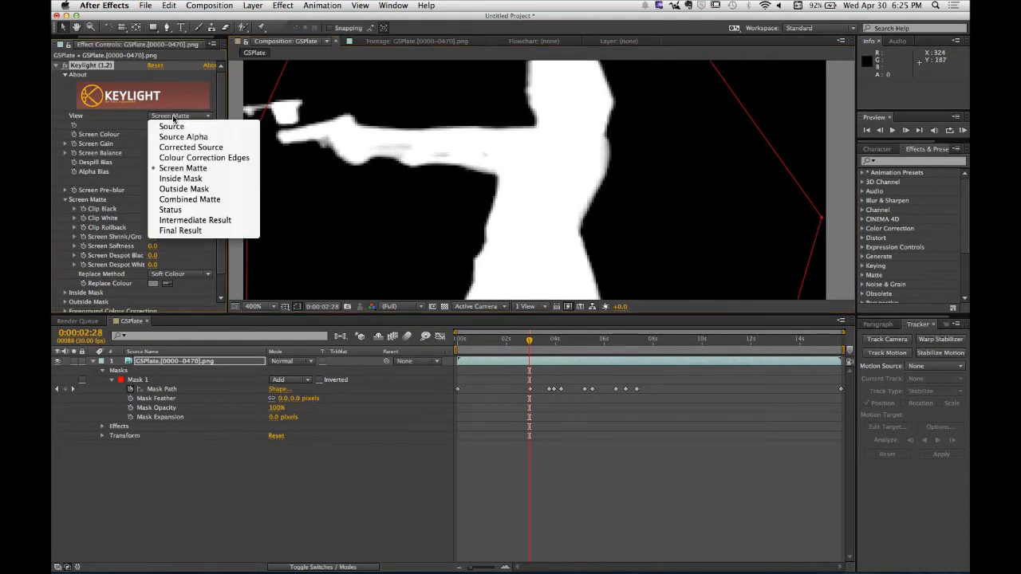
{"action": "left_click", "coordinate": [180, 230]}
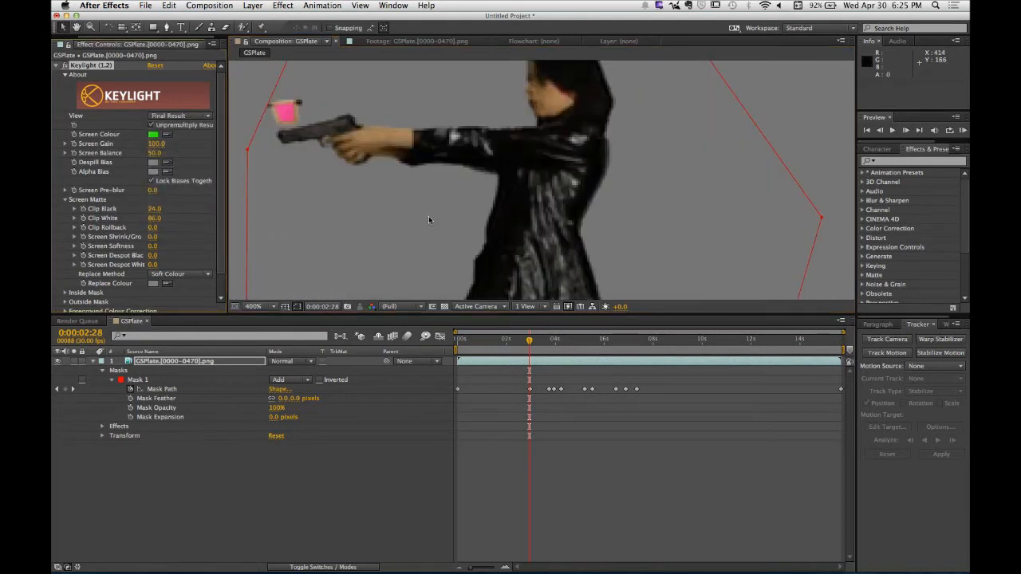
{"action": "scroll", "coordinate": [452, 211], "scroll_direction": "down", "scroll_amount": 2}
{"action": "left_click_drag", "start_coordinate": [453, 212], "coordinate": [408, 134]}
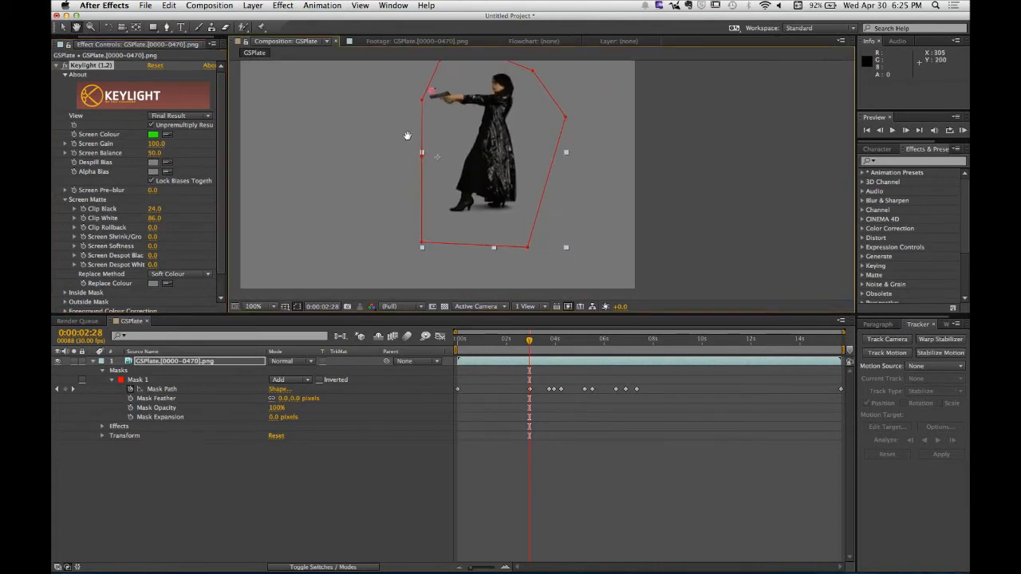
{"action": "left_click", "coordinate": [376, 465]}
{"action": "left_click_drag", "start_coordinate": [529, 341], "coordinate": [431, 355]}
{"action": "left_click_drag", "start_coordinate": [529, 180], "coordinate": [519, 212]}
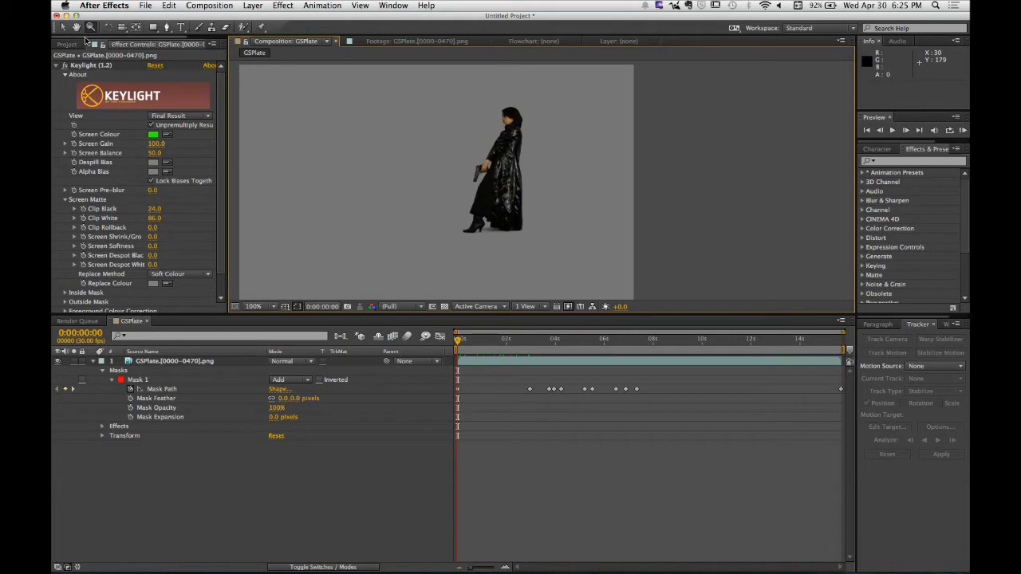
Step: Import the embassy_shootout2.[0000-0470].png image sequence from the Background folder of WEEK_13_GREEN_SCREEN
{"action": "left_click", "coordinate": [63, 43]}
{"action": "double_click", "coordinate": [104, 187]}
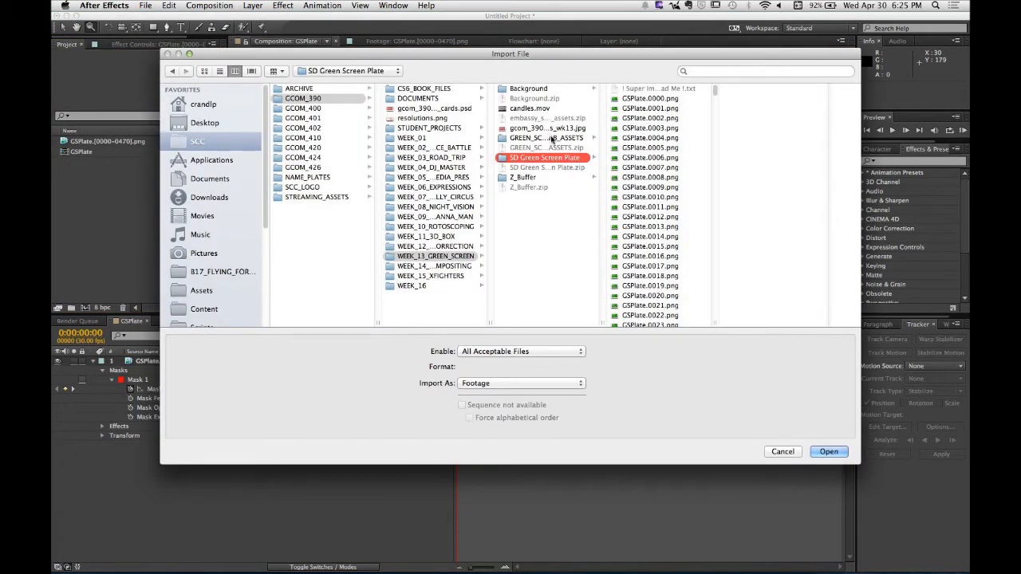
{"action": "left_click", "coordinate": [528, 89]}
{"action": "left_click", "coordinate": [659, 98]}
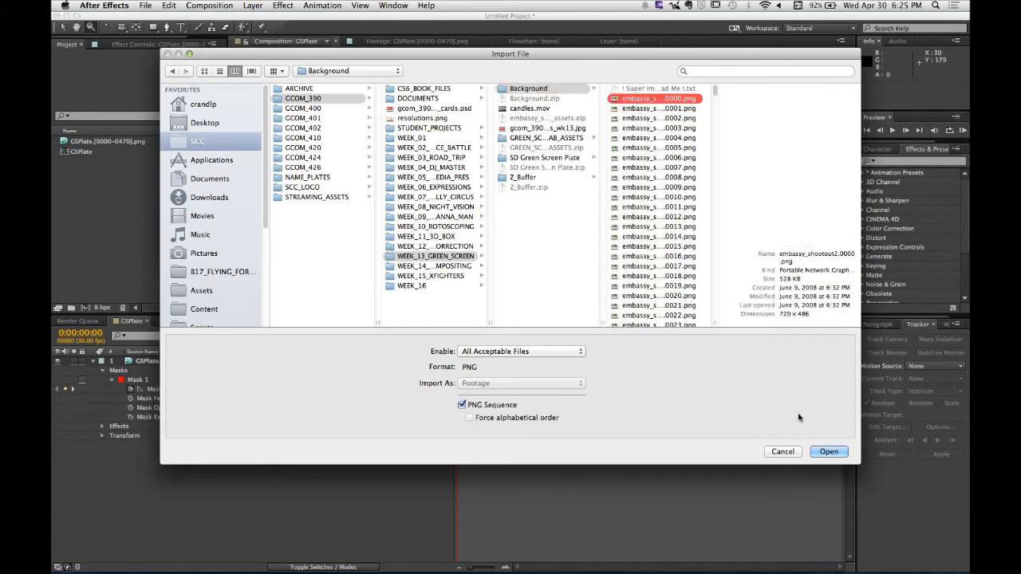
{"action": "left_click", "coordinate": [828, 452]}
{"action": "left_click", "coordinate": [112, 206]}
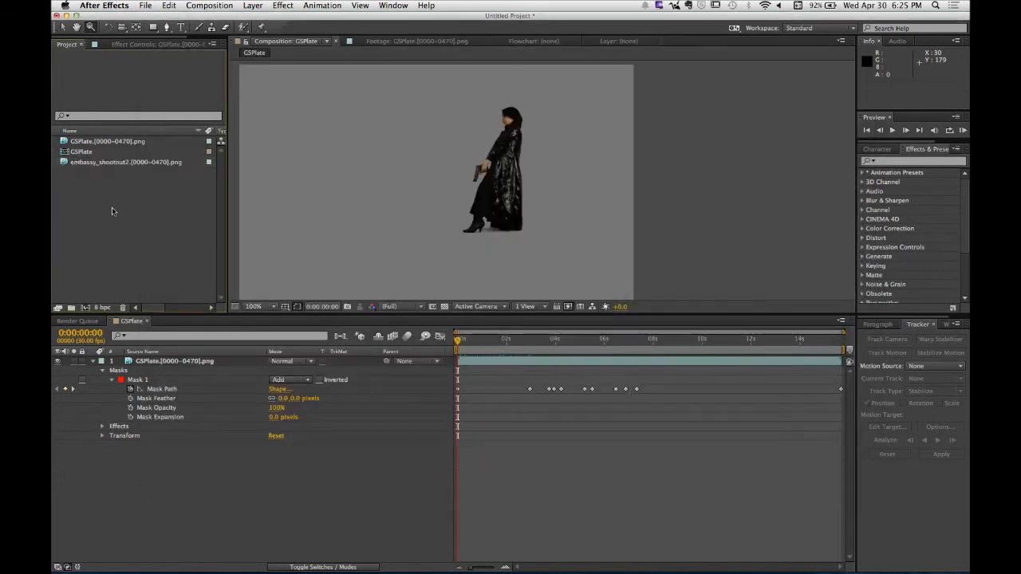
Step: Add the embassy_shootout2 sequence beneath the GSPlate footage layer and preview the composite up to 0:00:05:10
{"action": "left_click_drag", "start_coordinate": [97, 164], "coordinate": [187, 478]}
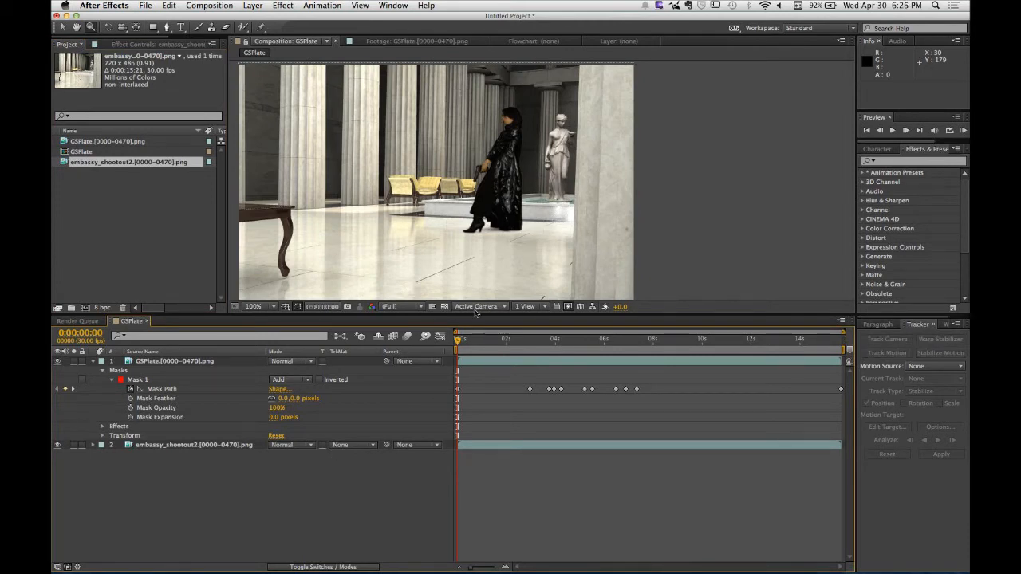
{"action": "left_click", "coordinate": [530, 340]}
{"action": "left_click_drag", "start_coordinate": [562, 357], "coordinate": [588, 375]}
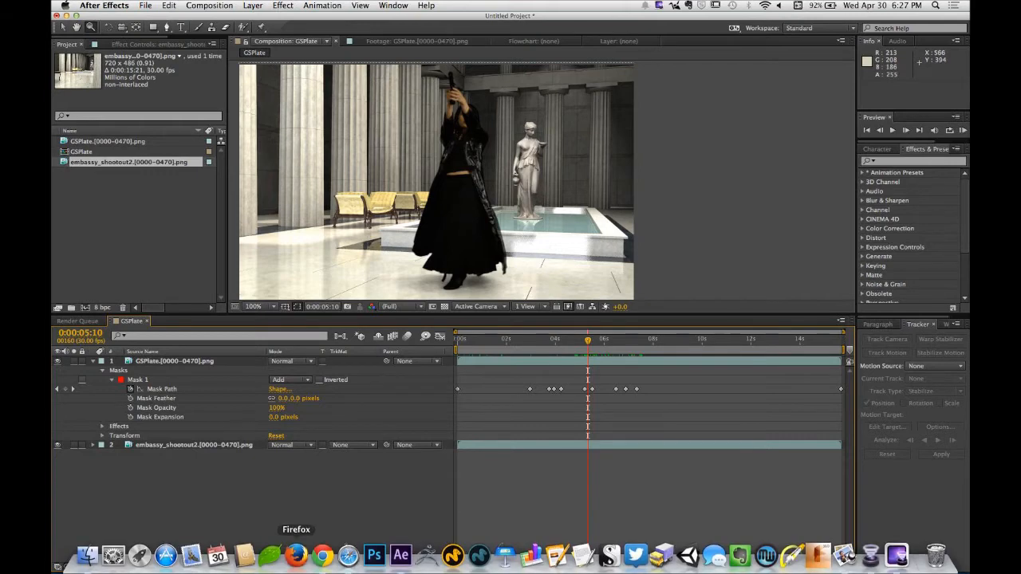
Step: Switch to Chrome and read the F-15 Flyover homework requirements and asset list on the Multi-Pass Compositing page
{"action": "left_click", "coordinate": [321, 554]}
{"action": "scroll", "coordinate": [280, 174], "scroll_direction": "up", "scroll_amount": 10}
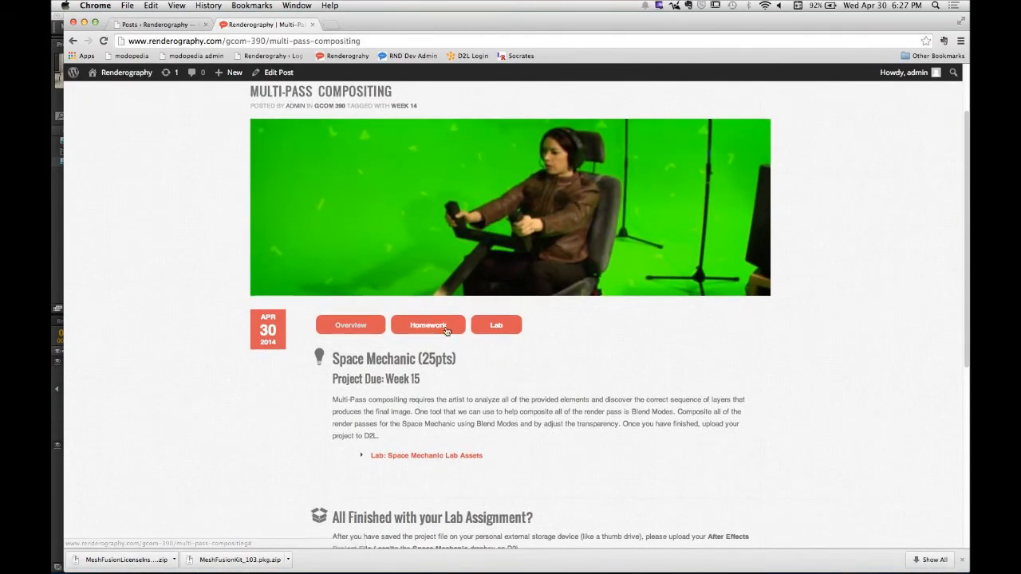
{"action": "left_click", "coordinate": [427, 324]}
{"action": "scroll", "coordinate": [243, 343], "scroll_direction": "down", "scroll_amount": 4}
{"action": "scroll", "coordinate": [243, 344], "scroll_direction": "down", "scroll_amount": 1}
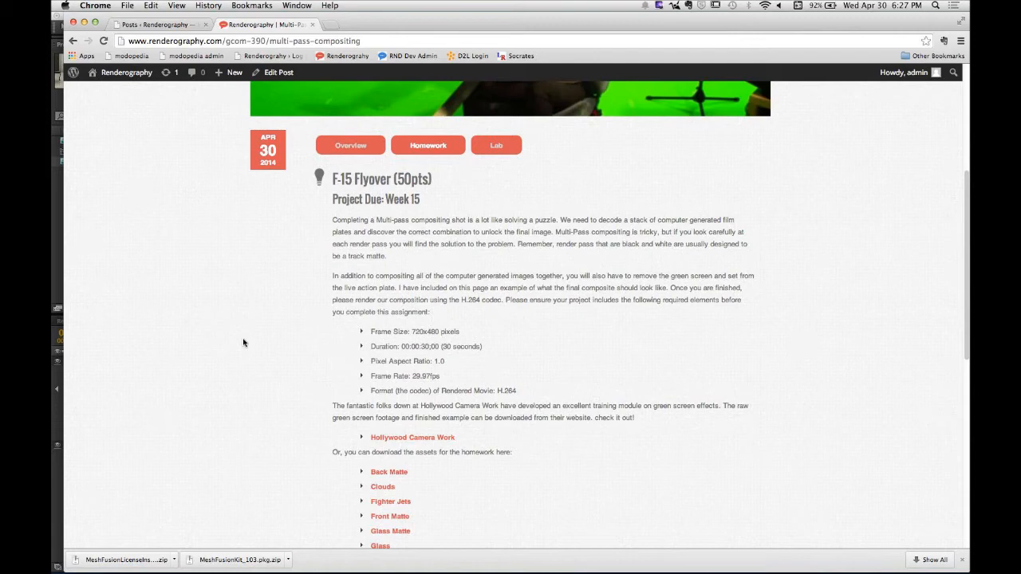
{"action": "scroll", "coordinate": [244, 342], "scroll_direction": "down", "scroll_amount": 5}
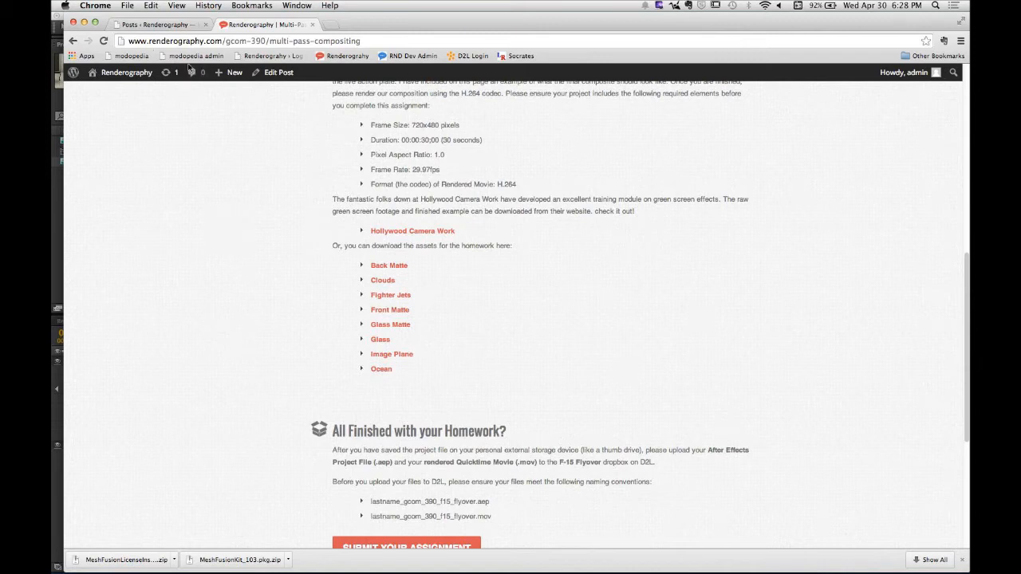
{"action": "scroll", "coordinate": [253, 249], "scroll_direction": "up", "scroll_amount": 10}
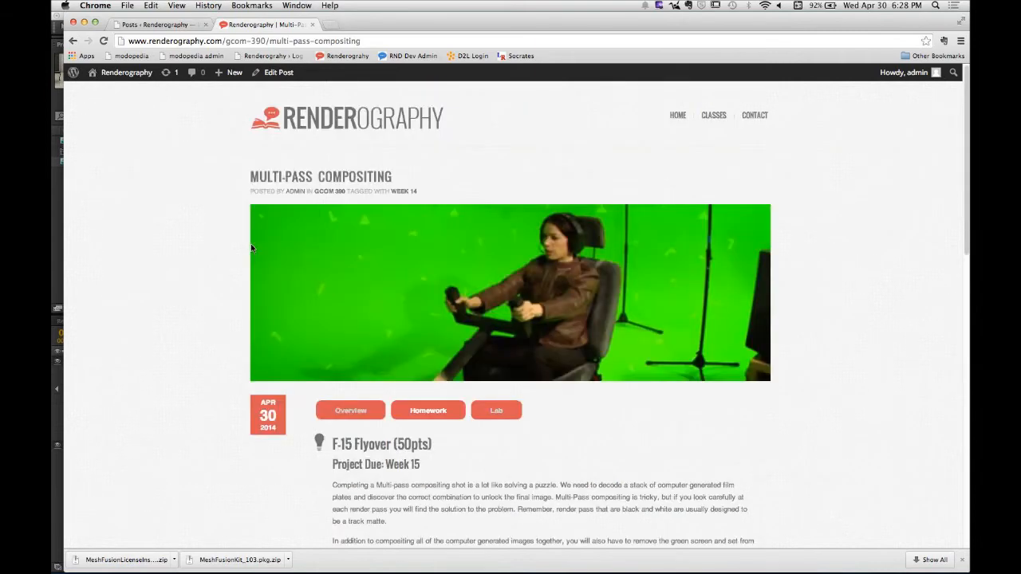
{"action": "scroll", "coordinate": [357, 273], "scroll_direction": "down", "scroll_amount": 4}
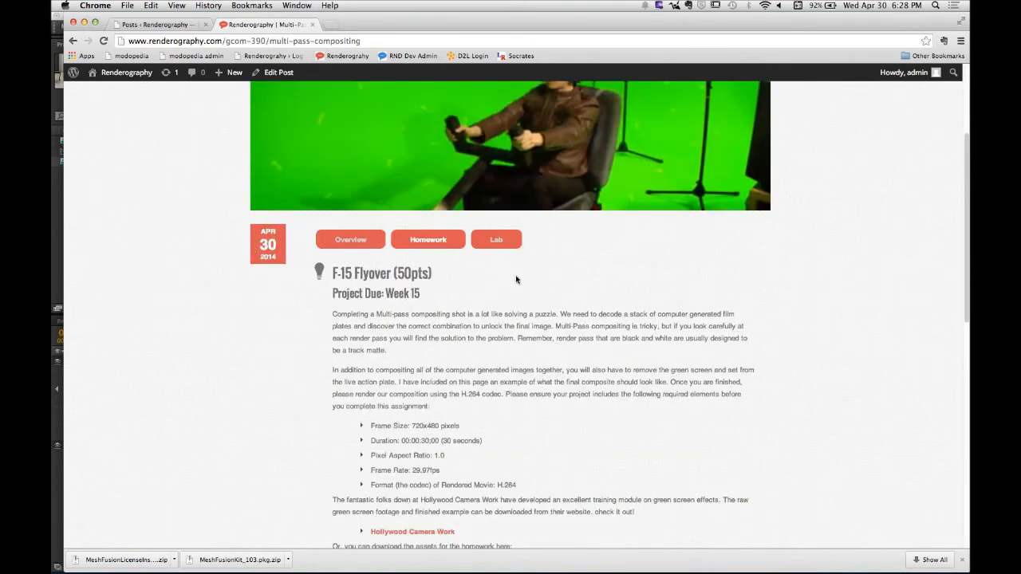
Step: Read the Space Mechanic lab assignment on the same page and hide Chrome to return to After Effects
{"action": "left_click", "coordinate": [504, 245]}
{"action": "scroll", "coordinate": [244, 309], "scroll_direction": "down", "scroll_amount": 1}
{"action": "scroll", "coordinate": [244, 309], "scroll_direction": "down", "scroll_amount": 5}
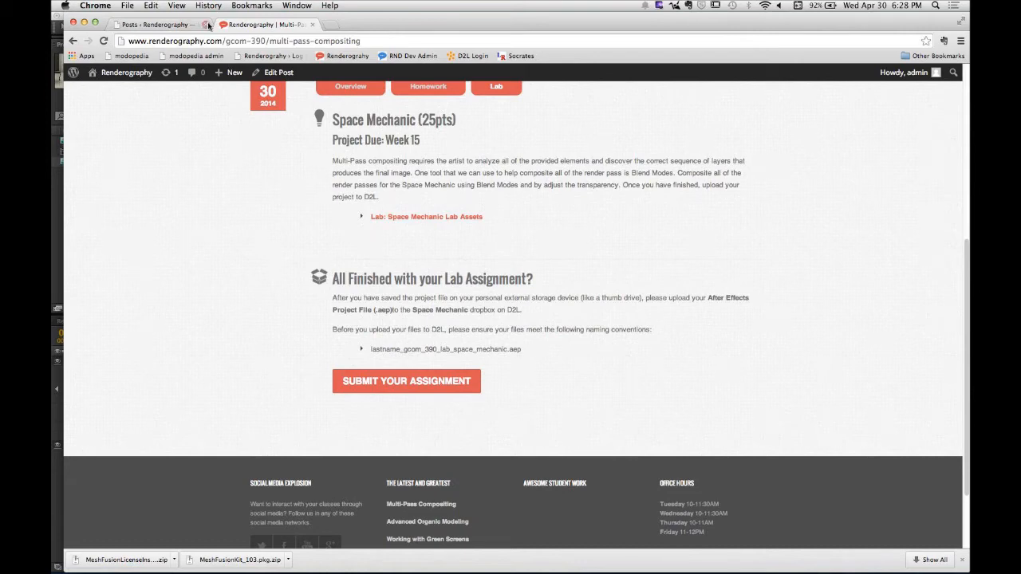
{"action": "left_click", "coordinate": [99, 6]}
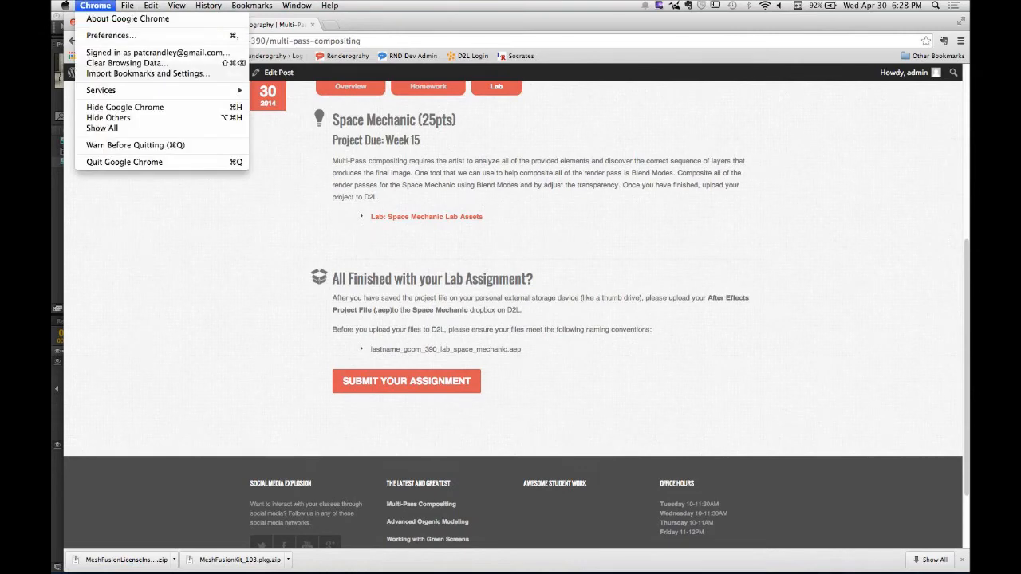
{"action": "left_click", "coordinate": [134, 107]}
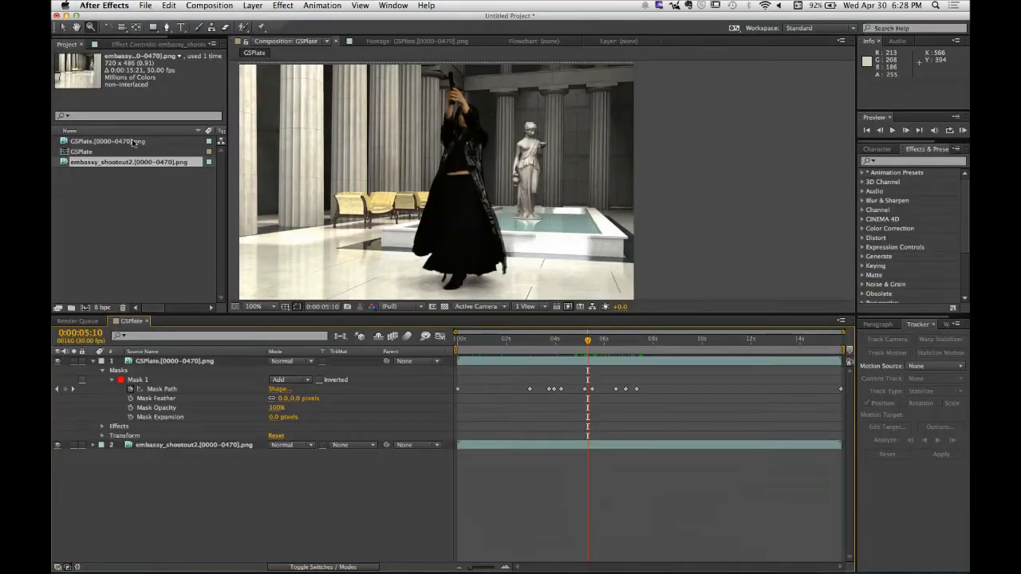
Step: Import Mech_diff_dome.tif through Mech_spec_soft.tif, including Mech_engine_exhaust.mov, from the SPACE_MECHANIC_ASSETS folder as footage
{"action": "double_click", "coordinate": [112, 207]}
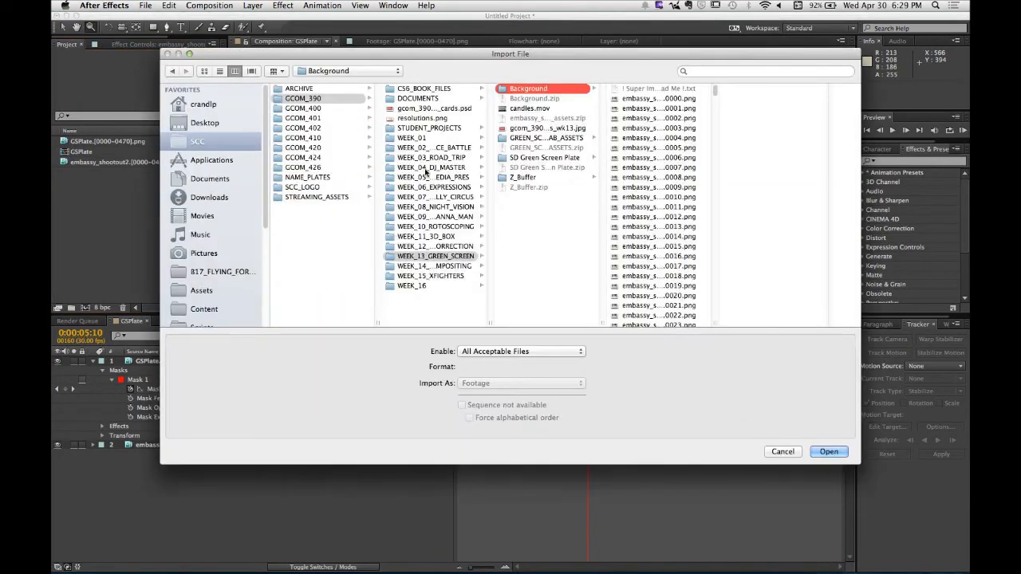
{"action": "left_click", "coordinate": [467, 266]}
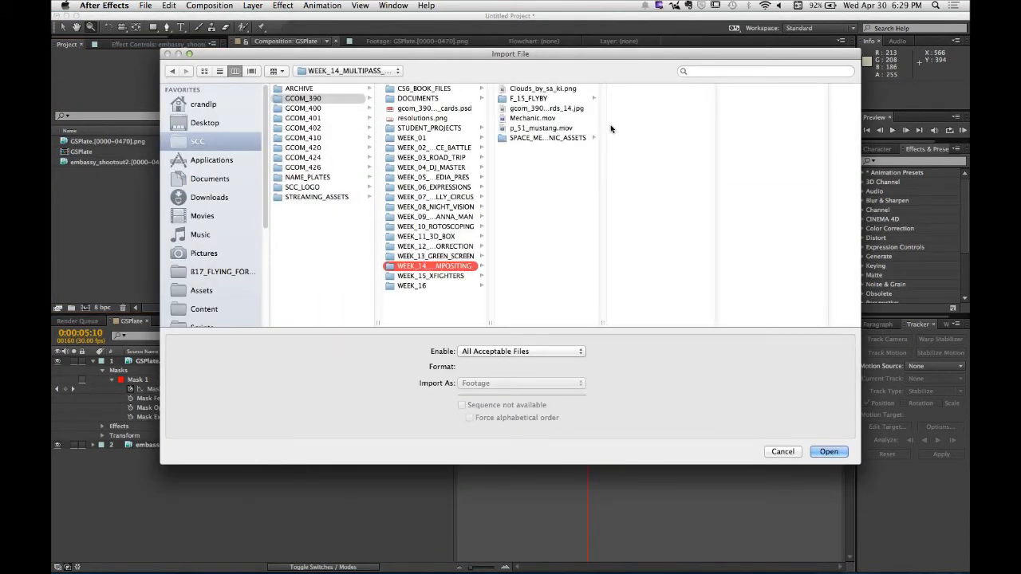
{"action": "left_click", "coordinate": [576, 139]}
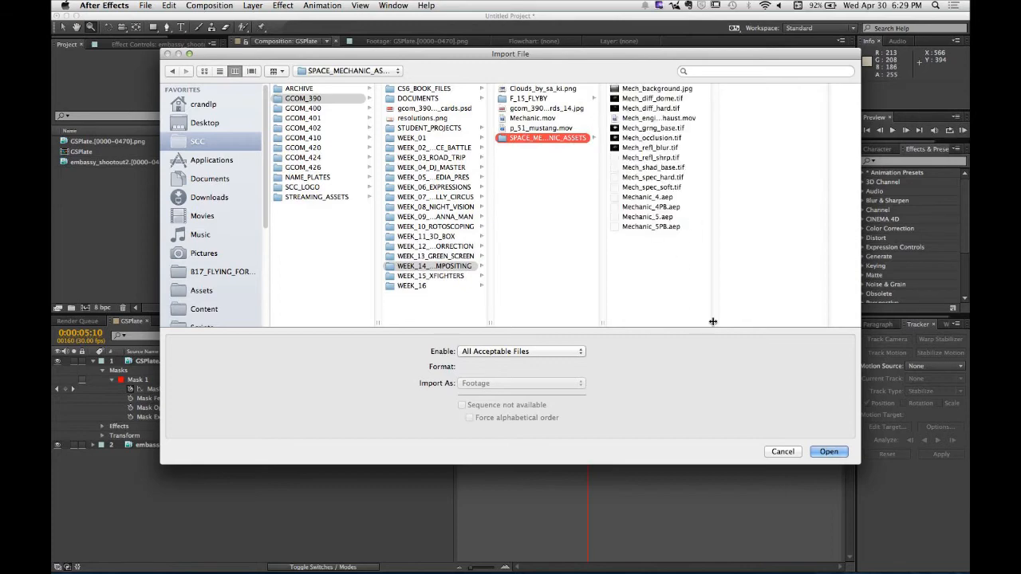
{"action": "left_click_drag", "start_coordinate": [713, 321], "coordinate": [825, 321]}
{"action": "left_click_drag", "start_coordinate": [743, 98], "coordinate": [734, 190]}
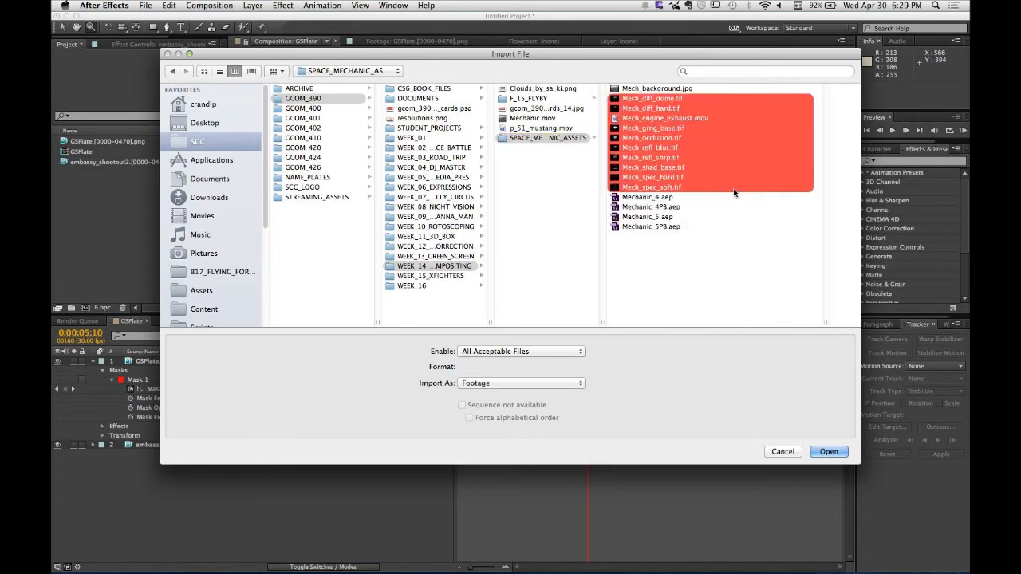
{"action": "left_click", "coordinate": [829, 451]}
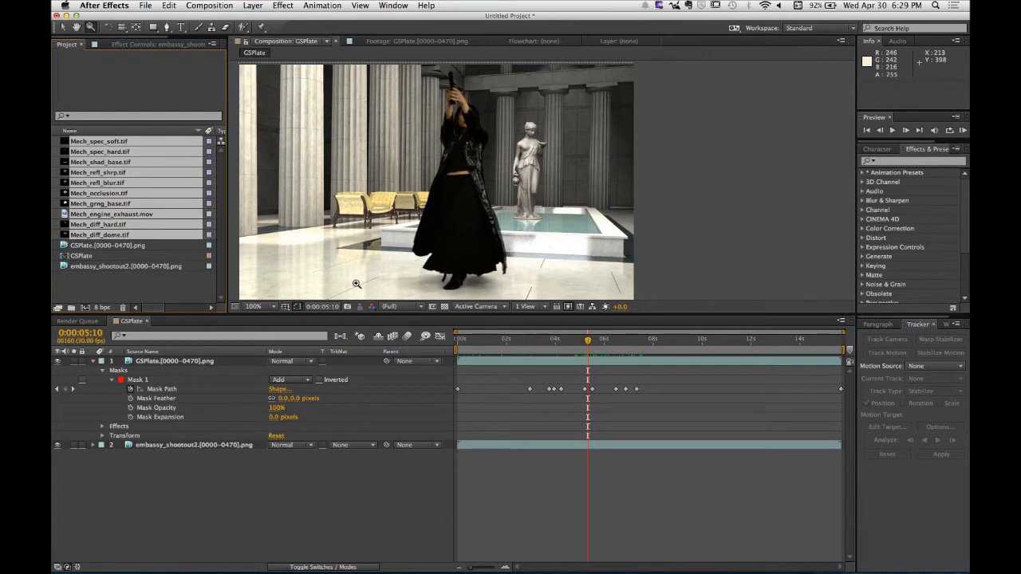
{"action": "left_click", "coordinate": [156, 287]}
Step: Examine the thumbnails of the imported Space Mechanic render passes, from the engine exhaust and specular passes to the diffuse dome
{"action": "left_click", "coordinate": [101, 215]}
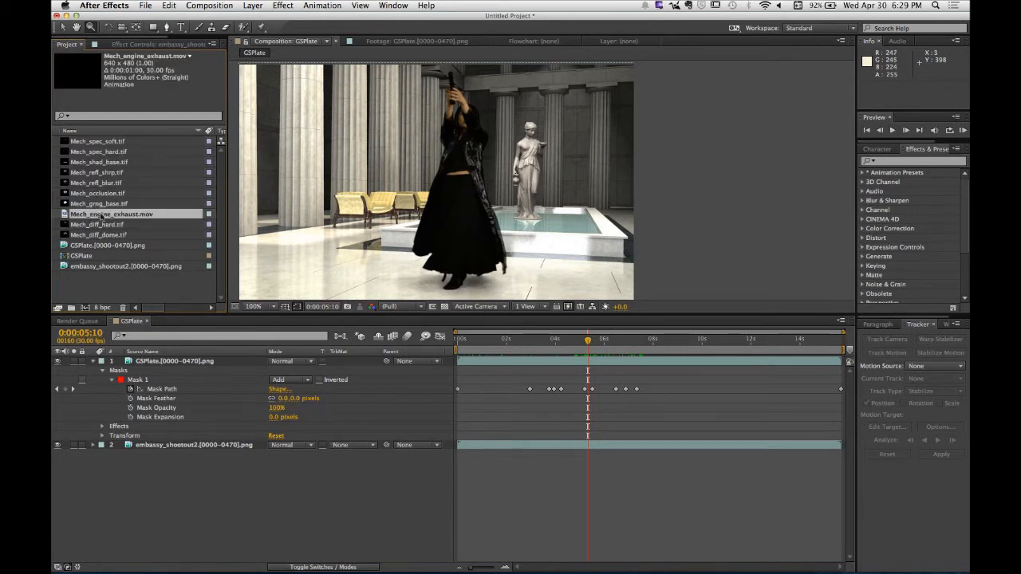
{"action": "left_click", "coordinate": [118, 142]}
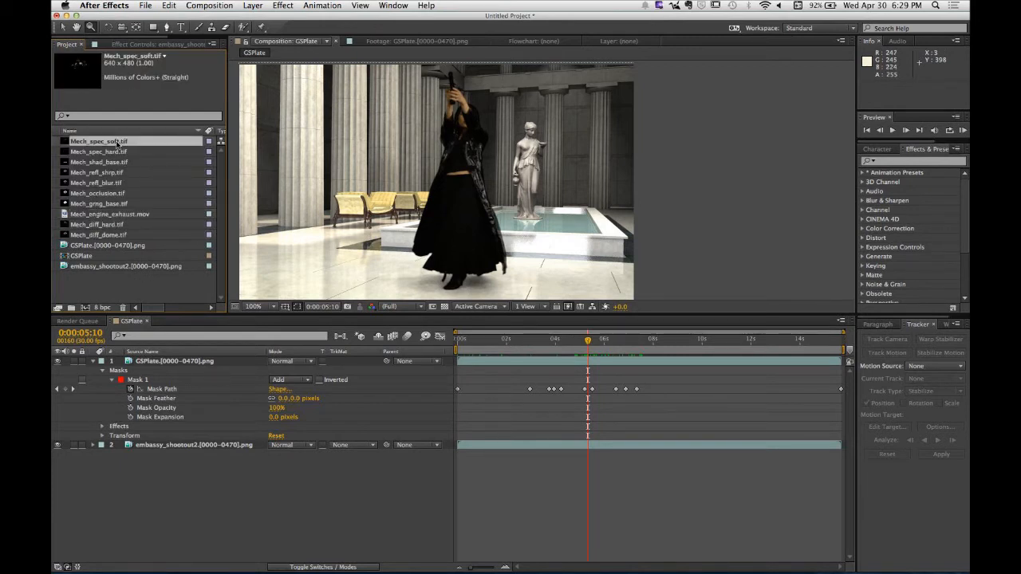
{"action": "left_click", "coordinate": [118, 152]}
{"action": "left_click", "coordinate": [118, 163]}
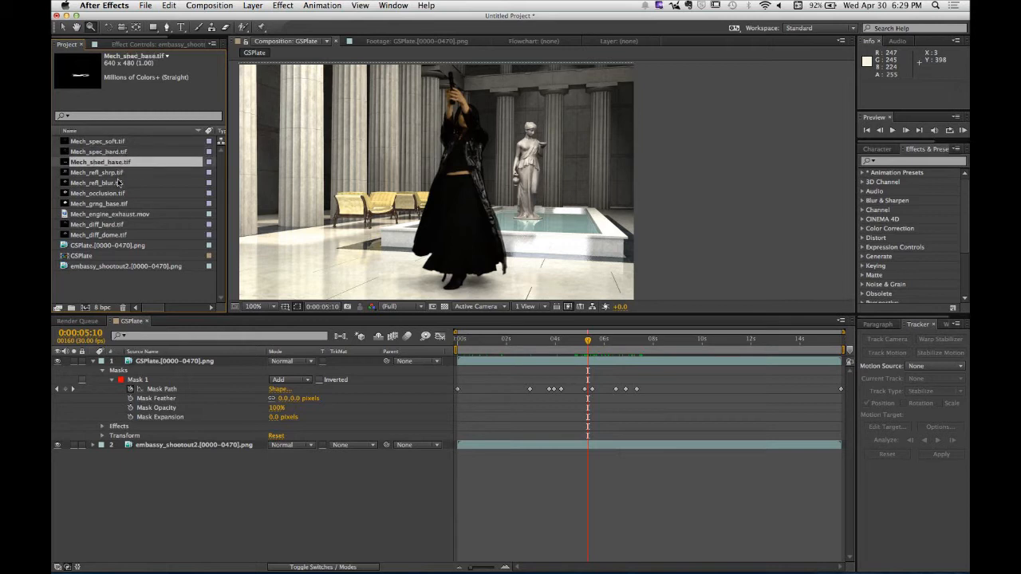
{"action": "left_click", "coordinate": [117, 173]}
{"action": "left_click", "coordinate": [121, 183]}
{"action": "left_click", "coordinate": [125, 193]}
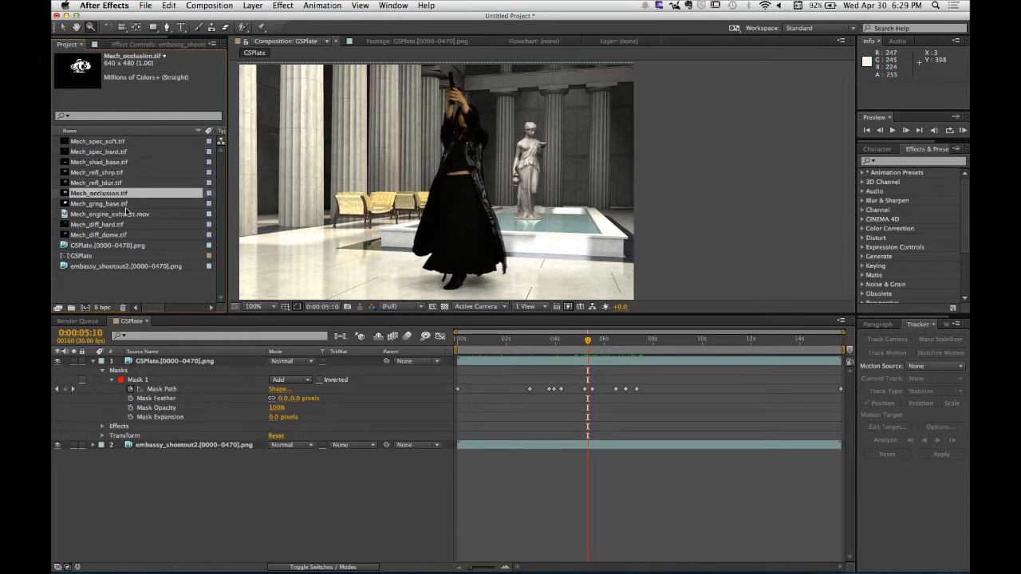
{"action": "left_click", "coordinate": [125, 205]}
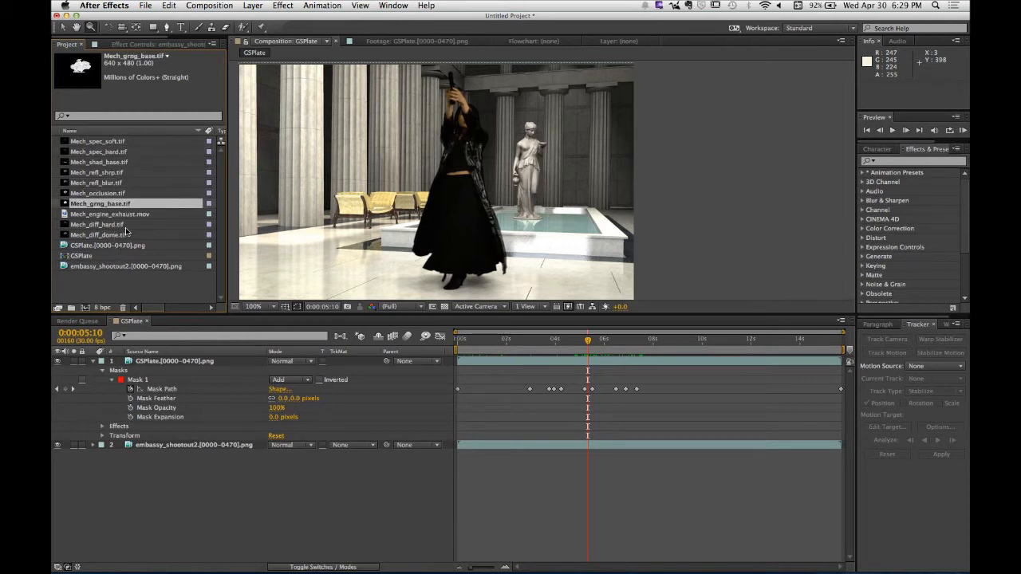
{"action": "left_click", "coordinate": [126, 226]}
{"action": "left_click", "coordinate": [124, 236]}
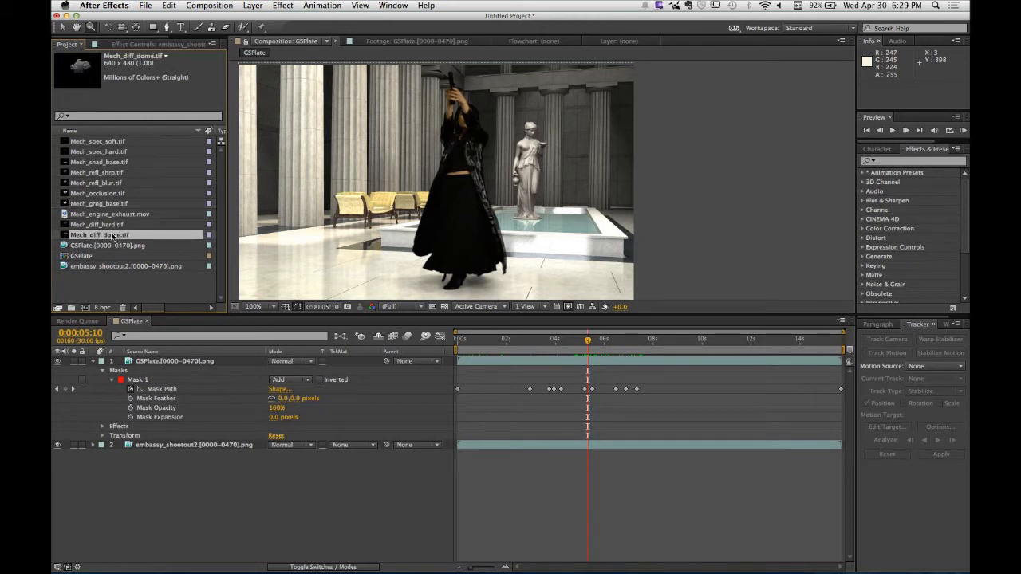
Step: Import Mech_background.jpg from the SPACE_MECHANIC_ASSETS folder and create a composition from it
{"action": "double_click", "coordinate": [119, 288]}
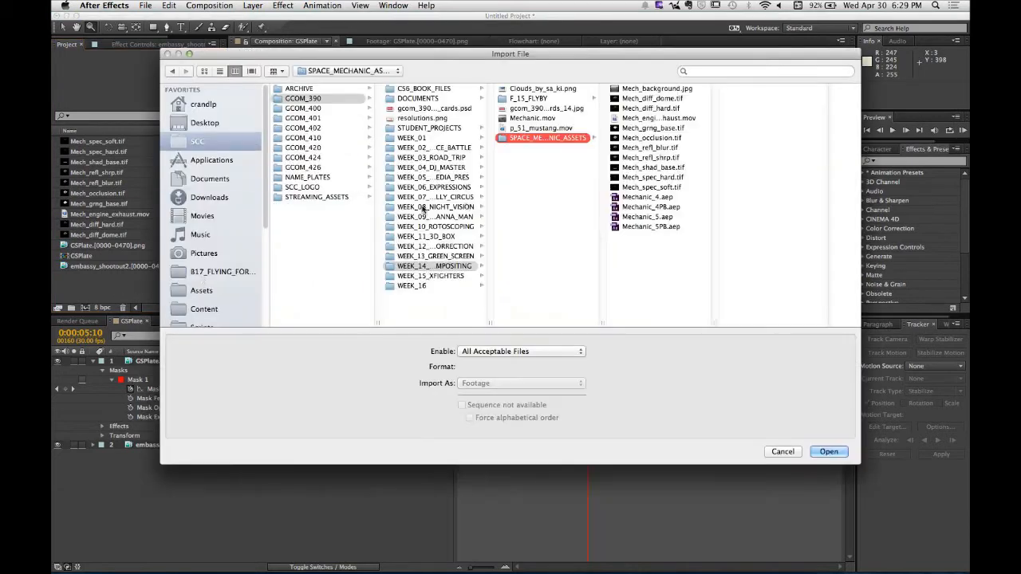
{"action": "left_click", "coordinate": [681, 92]}
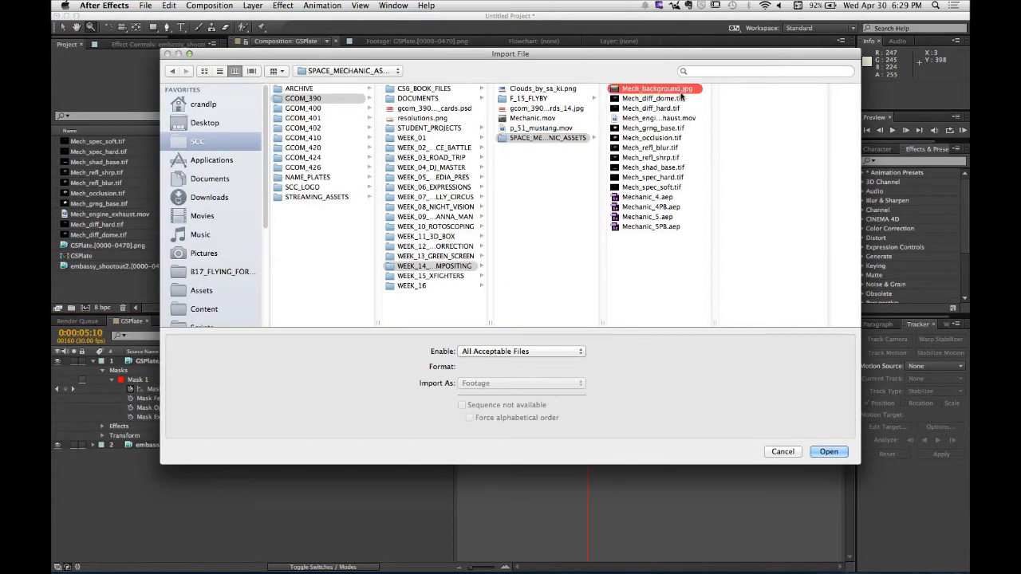
{"action": "left_click", "coordinate": [829, 452]}
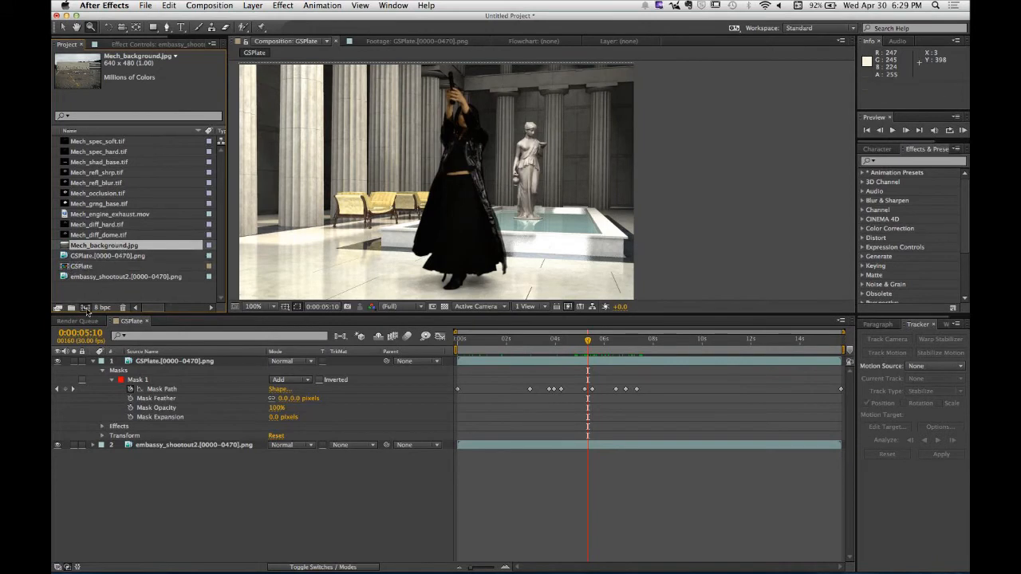
{"action": "left_click", "coordinate": [85, 308]}
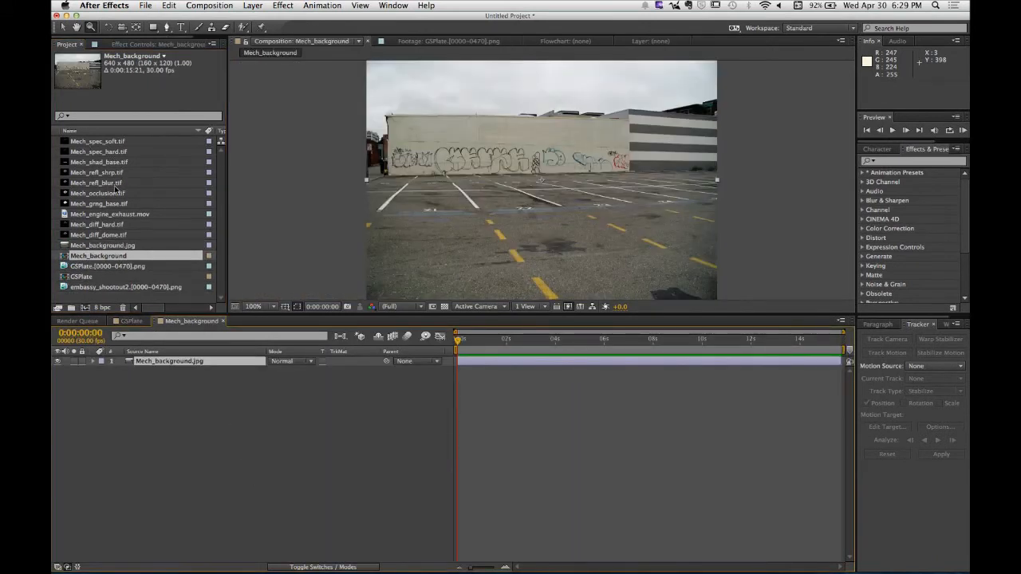
Step: Add Mech_diff_dome.tif to the Mech_background composition as a layer above the parking lot background
{"action": "left_click", "coordinate": [92, 236]}
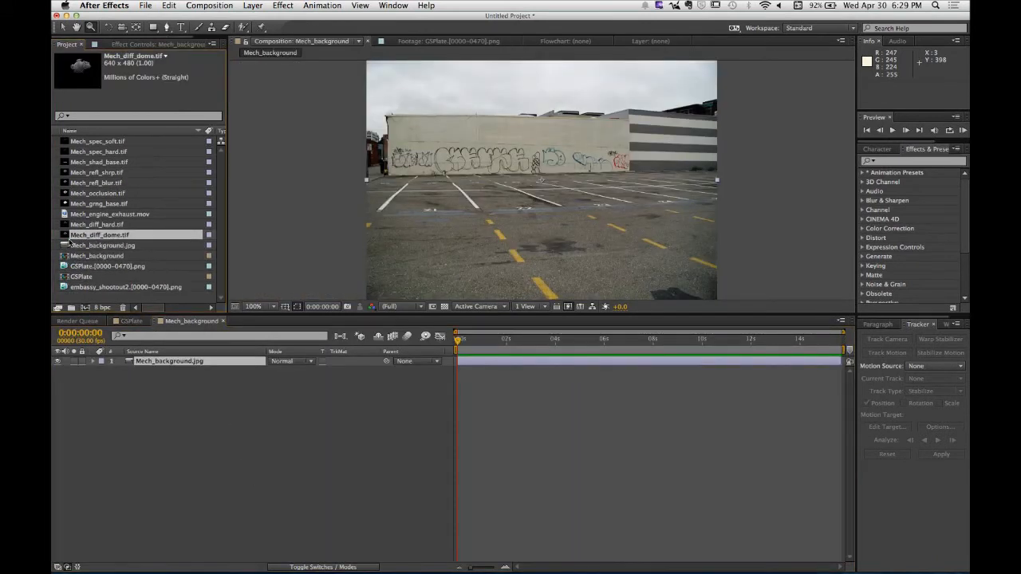
{"action": "left_click_drag", "start_coordinate": [70, 240], "coordinate": [228, 363]}
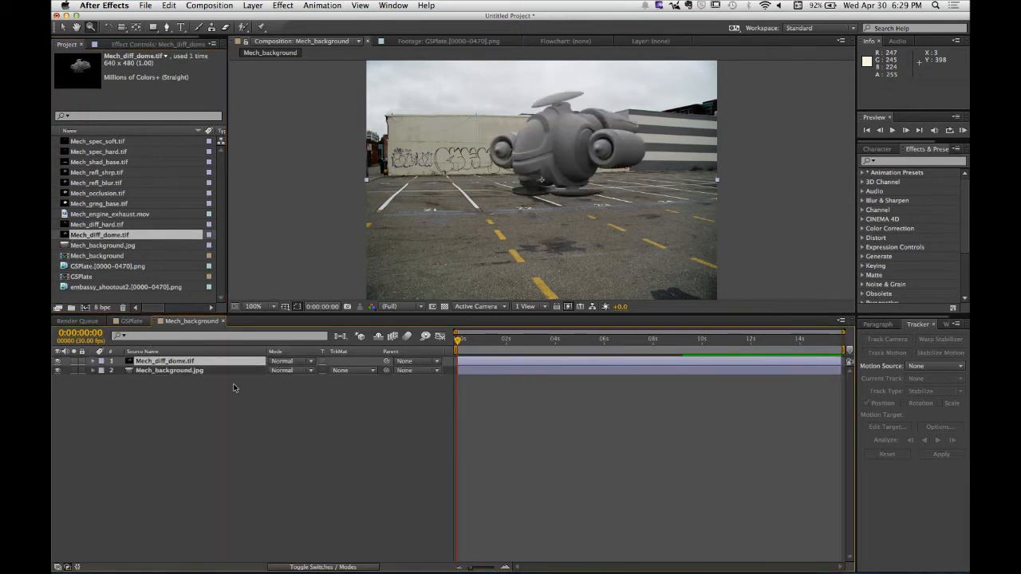
{"action": "left_click", "coordinate": [262, 469]}
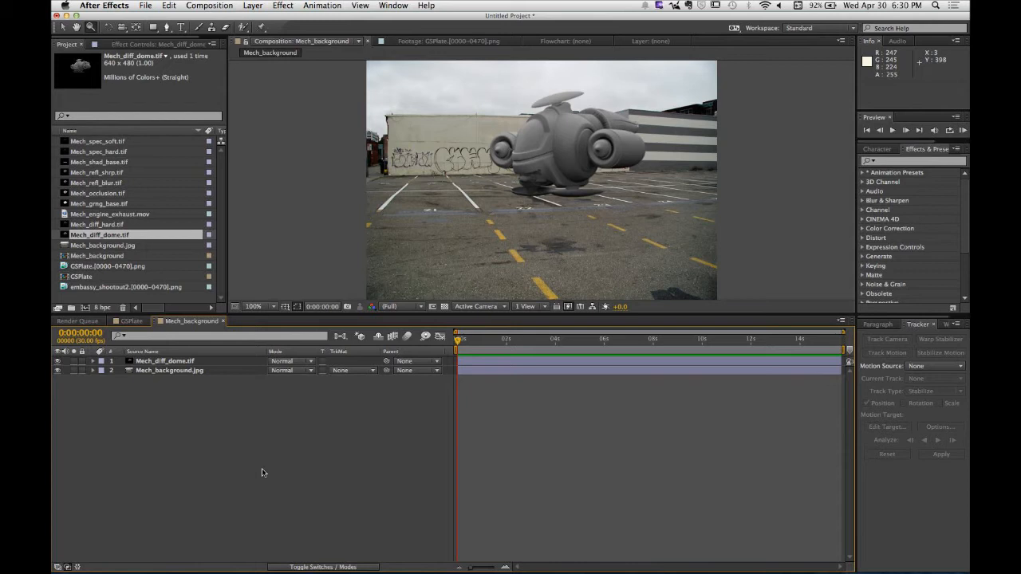
Step: Examine the specular, shadow, reflection, occlusion, grunge and diffuse passes one by one at full size, and return to the Mech_background composition
{"action": "double_click", "coordinate": [115, 146]}
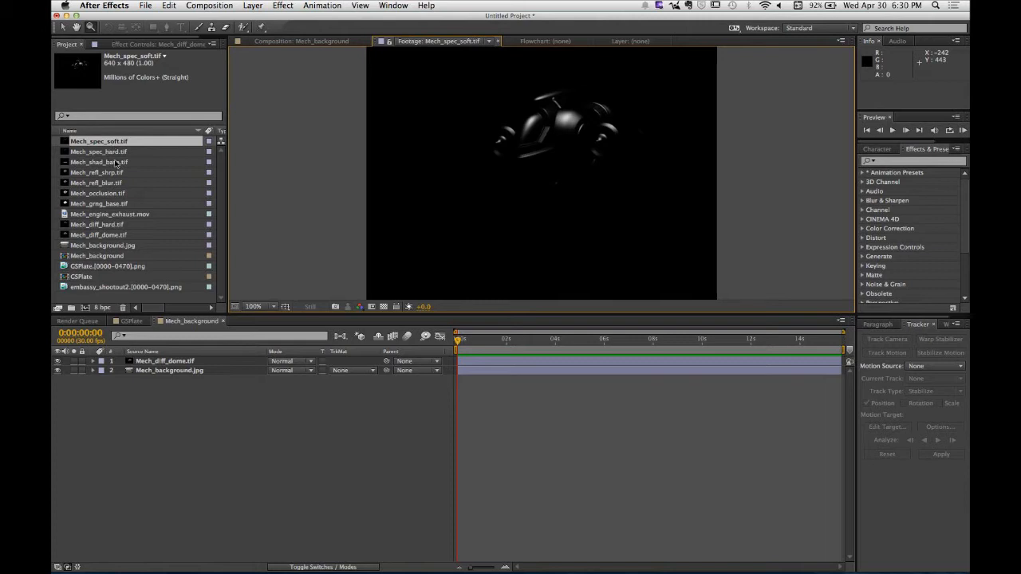
{"action": "left_click", "coordinate": [115, 152]}
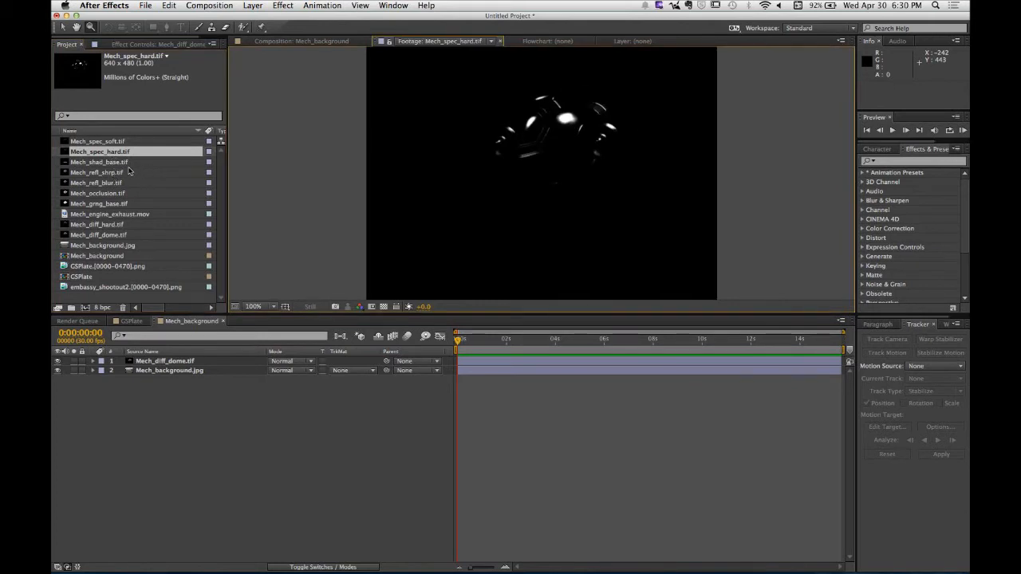
{"action": "left_click", "coordinate": [129, 163]}
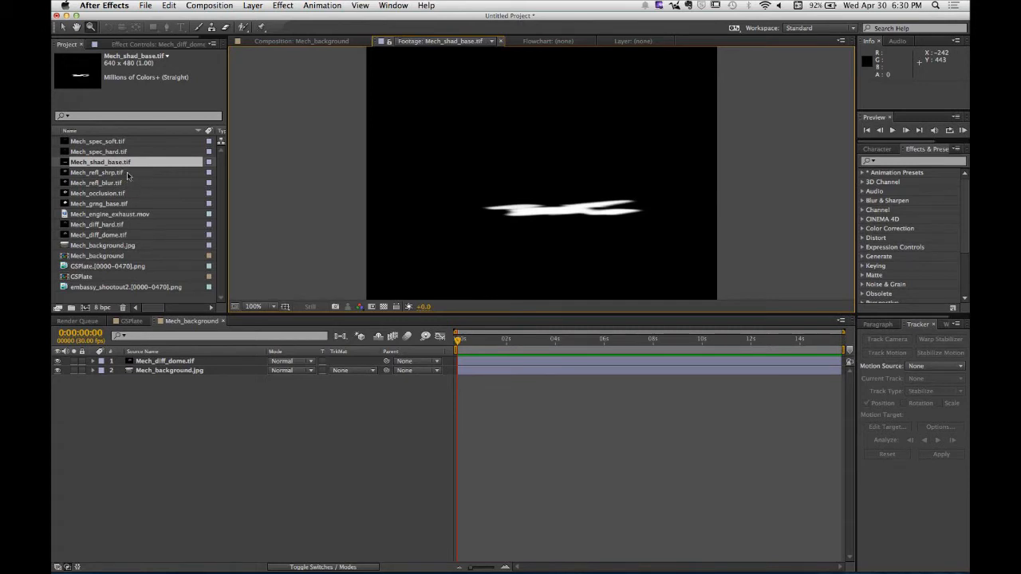
{"action": "double_click", "coordinate": [127, 174]}
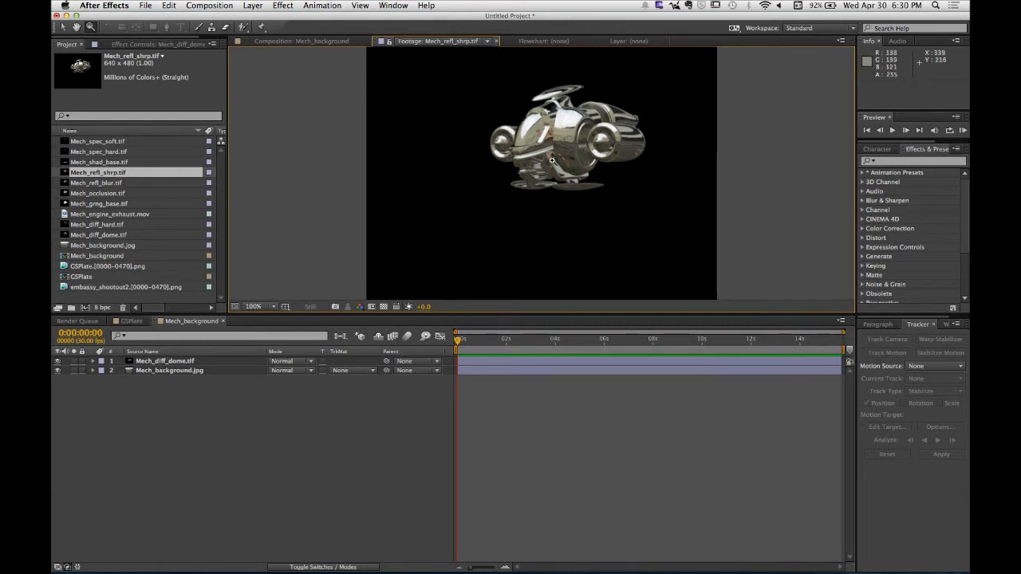
{"action": "double_click", "coordinate": [117, 183]}
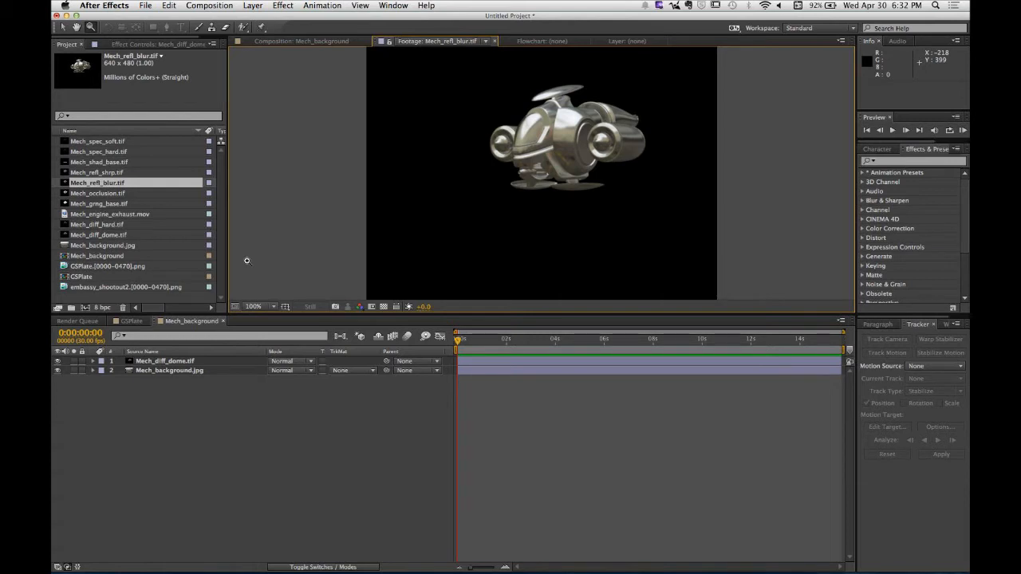
{"action": "double_click", "coordinate": [124, 195]}
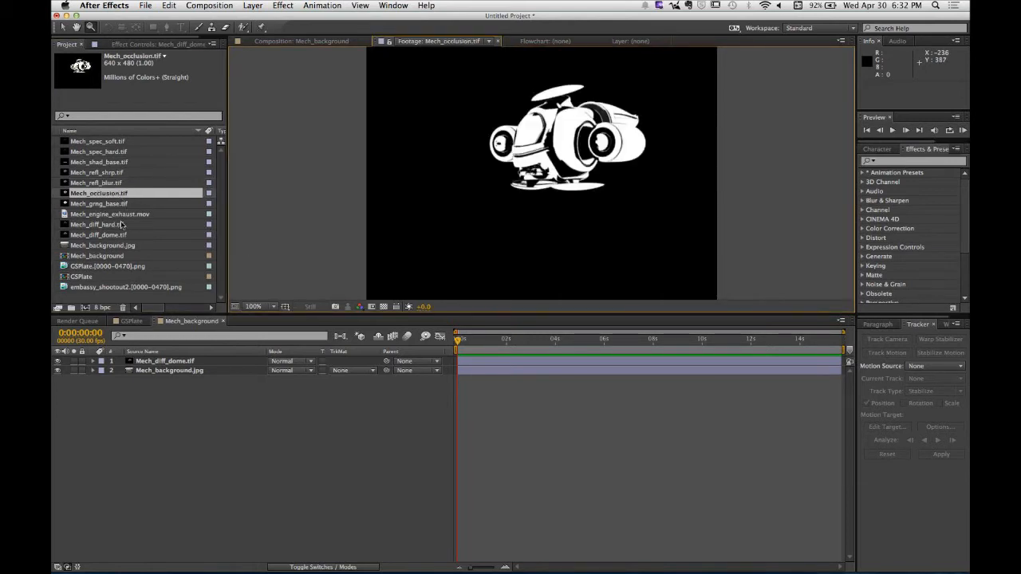
{"action": "double_click", "coordinate": [127, 204]}
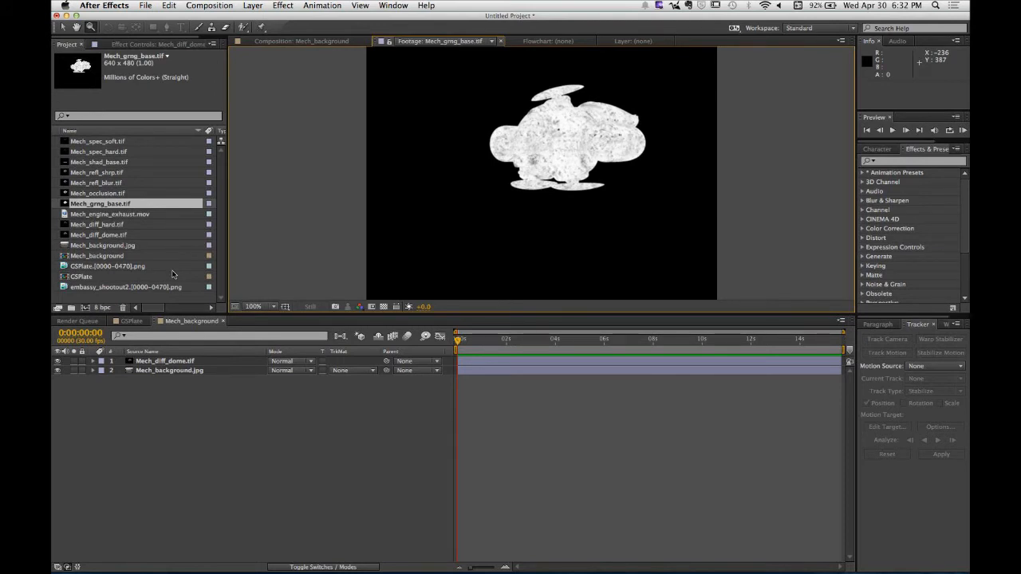
{"action": "left_click", "coordinate": [127, 226]}
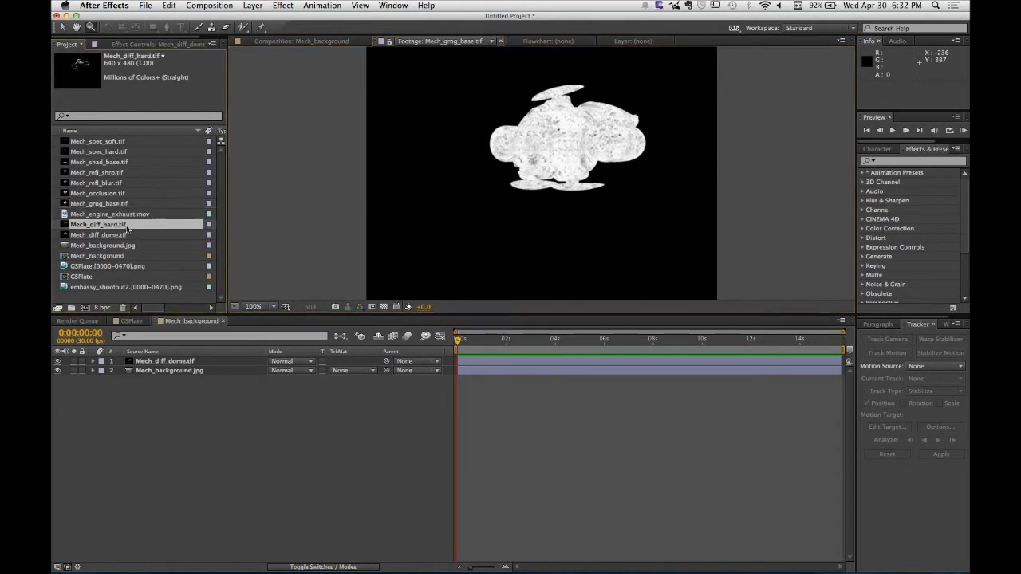
{"action": "double_click", "coordinate": [127, 225]}
{"action": "double_click", "coordinate": [128, 235]}
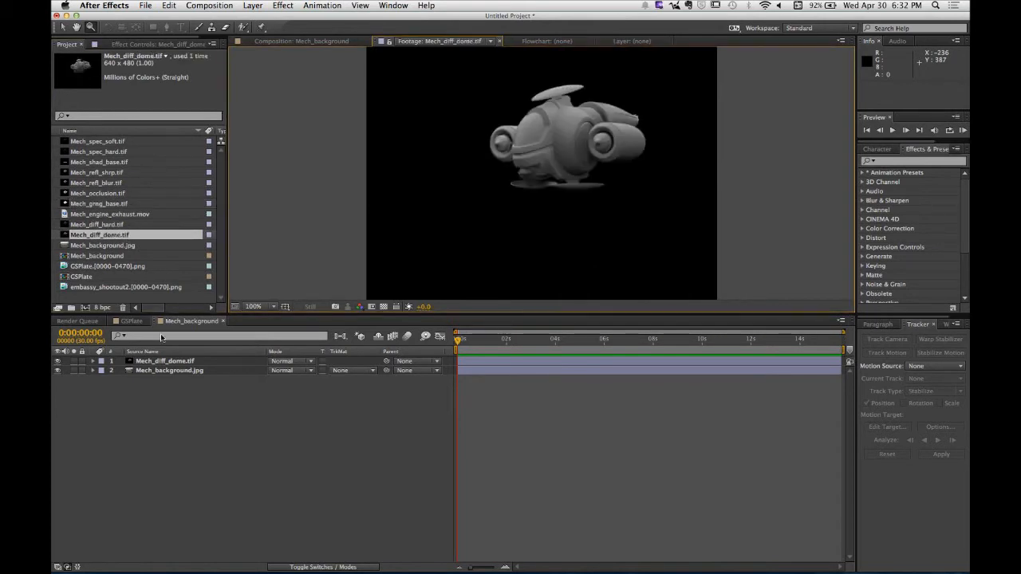
{"action": "left_click", "coordinate": [203, 433]}
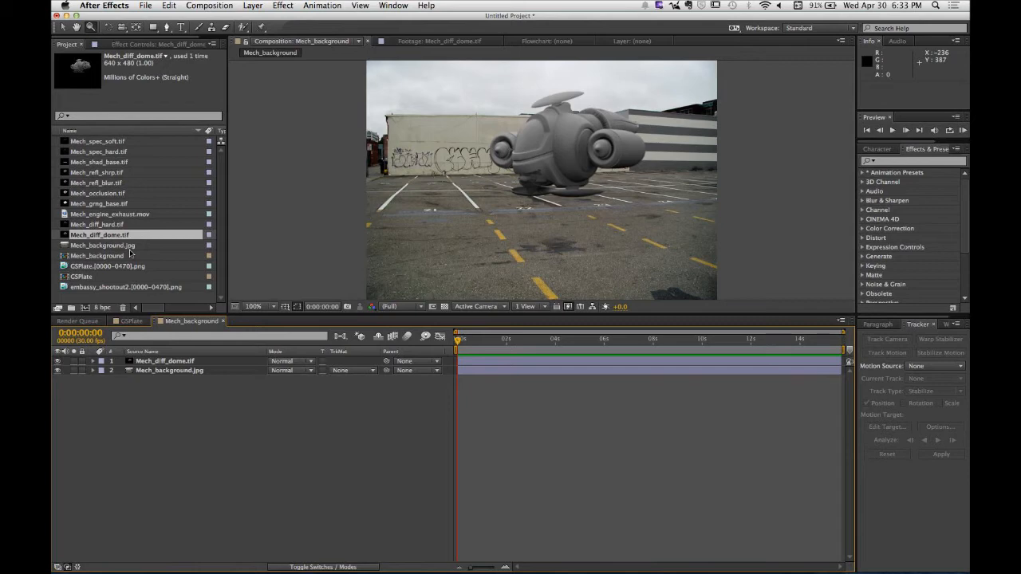
Step: Import Con11.jpg as a JPEG sequence from the 3D STUFF textures' CONCRETE folder and create a composition from it
{"action": "left_click", "coordinate": [83, 302]}
{"action": "double_click", "coordinate": [83, 302]}
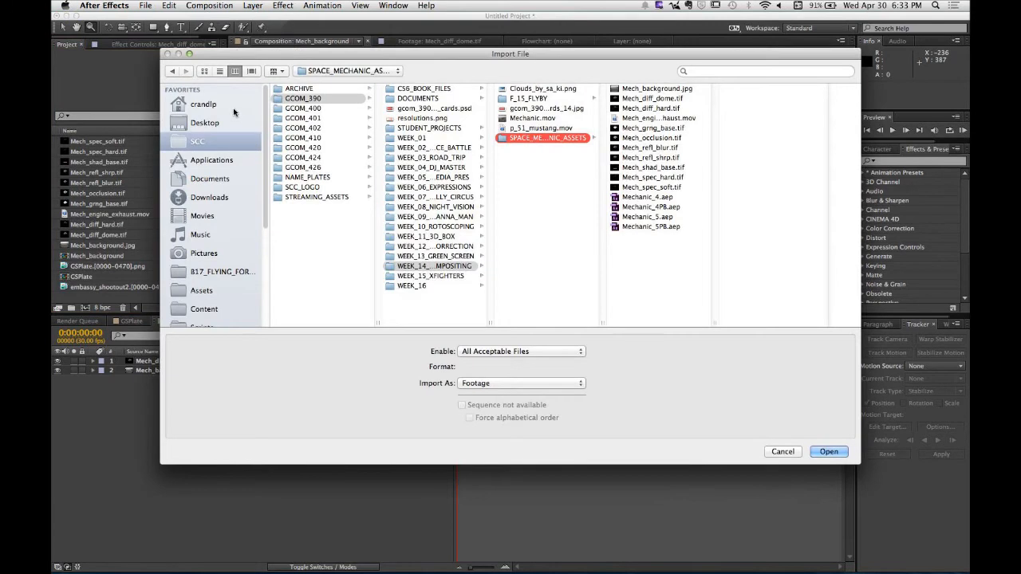
{"action": "left_click", "coordinate": [307, 88]}
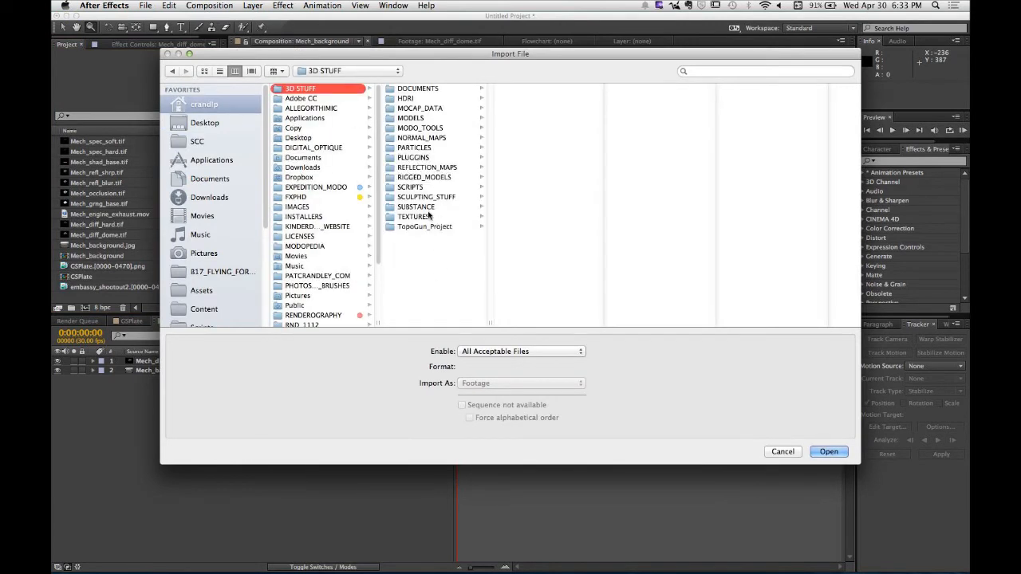
{"action": "left_click", "coordinate": [418, 217]}
{"action": "left_click", "coordinate": [547, 157]}
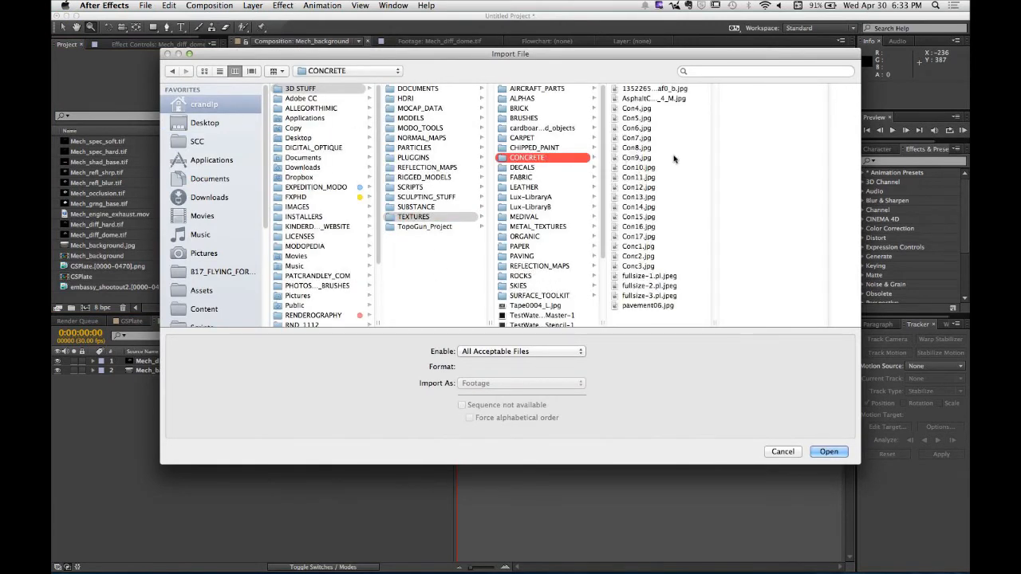
{"action": "left_click", "coordinate": [650, 90]}
{"action": "key", "text": "Down"}
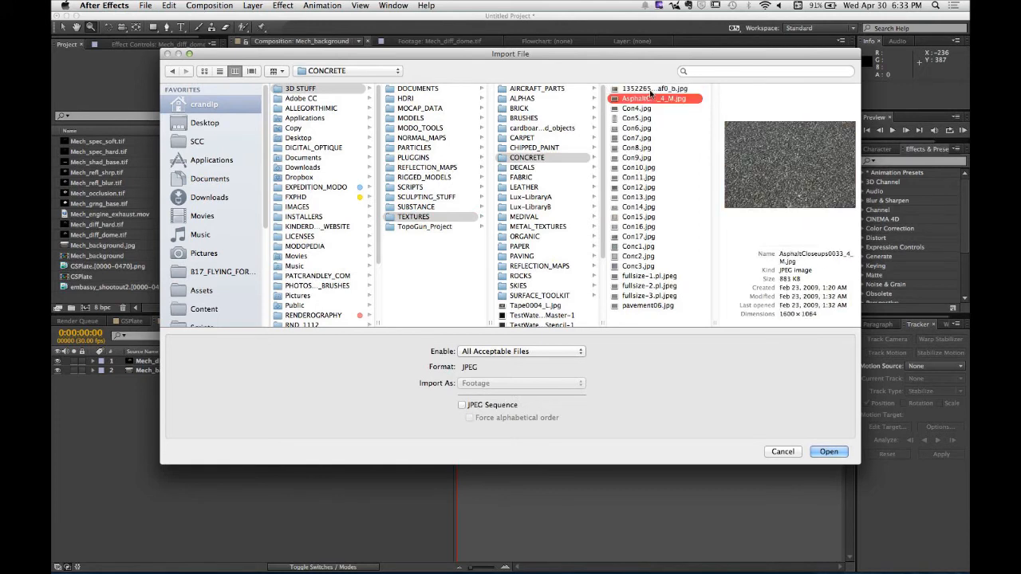
{"action": "key", "text": "Down"}
{"action": "key", "text": "Down"}
{"action": "key", "text": "Down"}
{"action": "key", "text": "Down"}
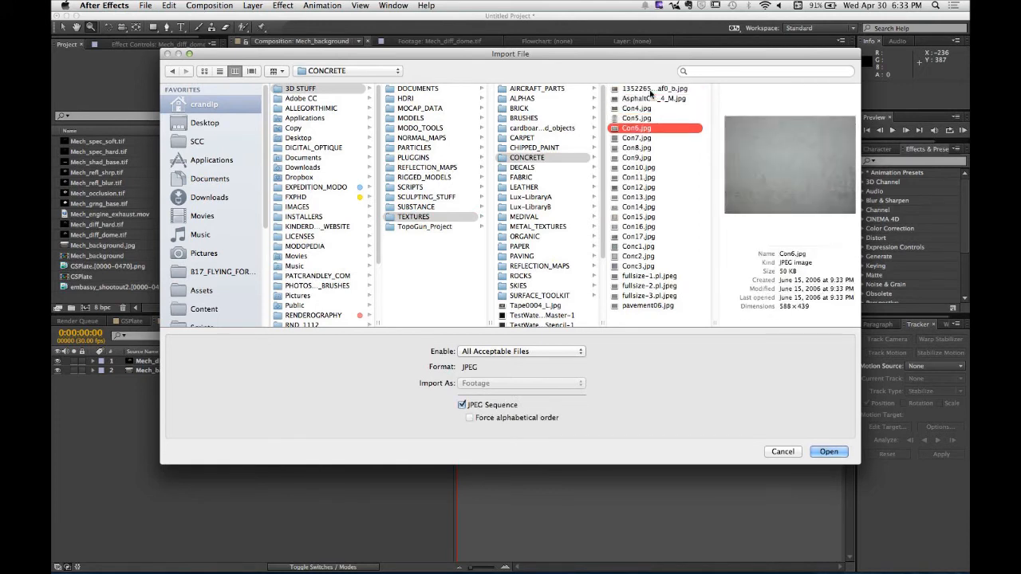
{"action": "key", "text": "Down"}
{"action": "key", "text": "Down"}
{"action": "key", "text": "Down"}
{"action": "key", "text": "Down"}
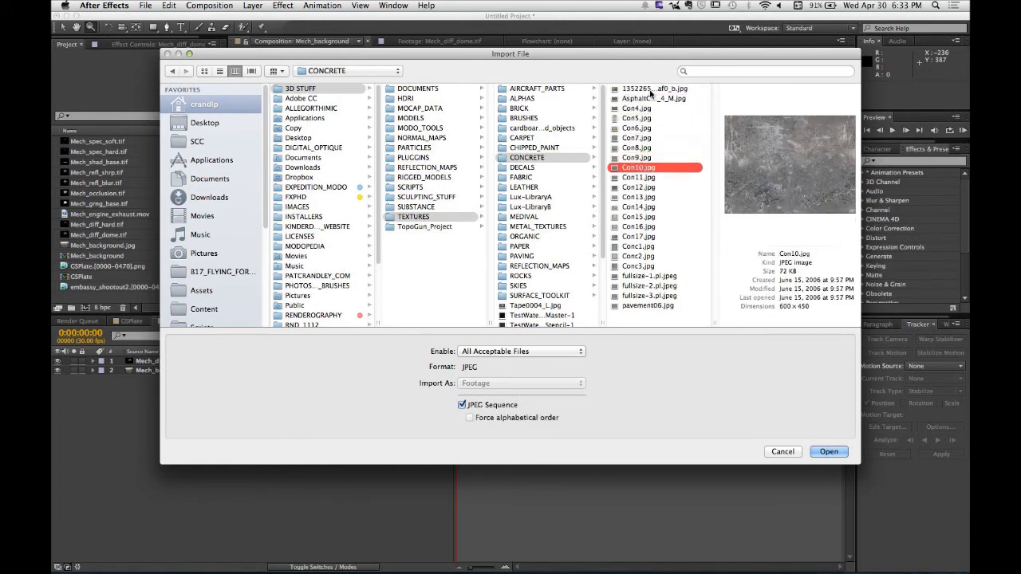
{"action": "key", "text": "Down"}
{"action": "key", "text": "Up"}
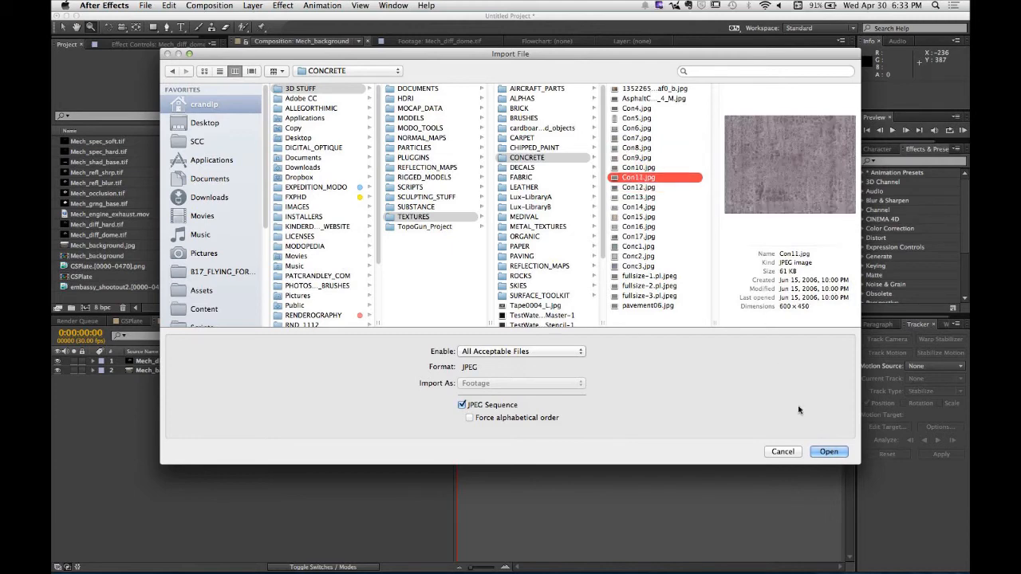
{"action": "left_click", "coordinate": [829, 451]}
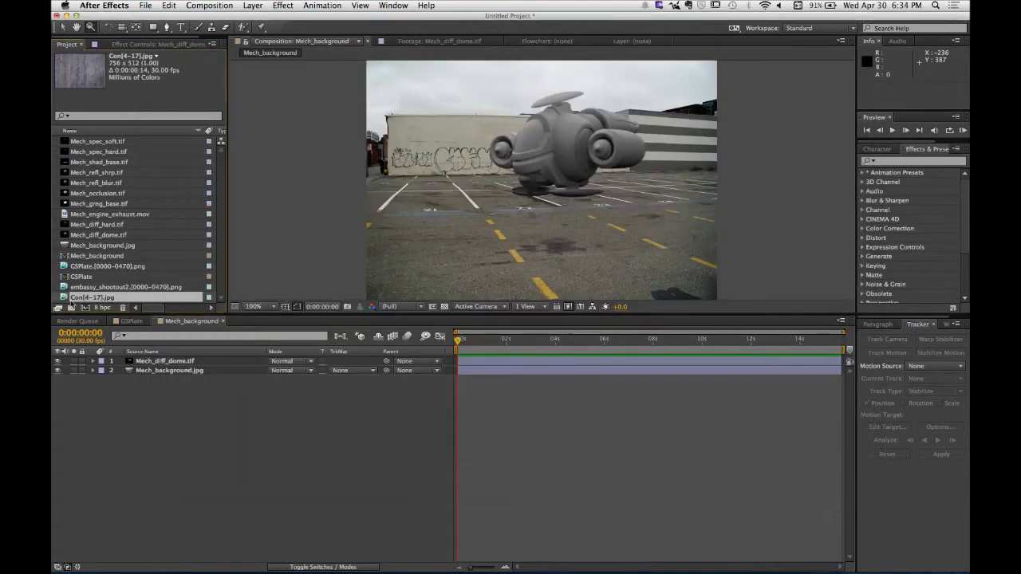
{"action": "left_click_drag", "start_coordinate": [71, 300], "coordinate": [85, 308]}
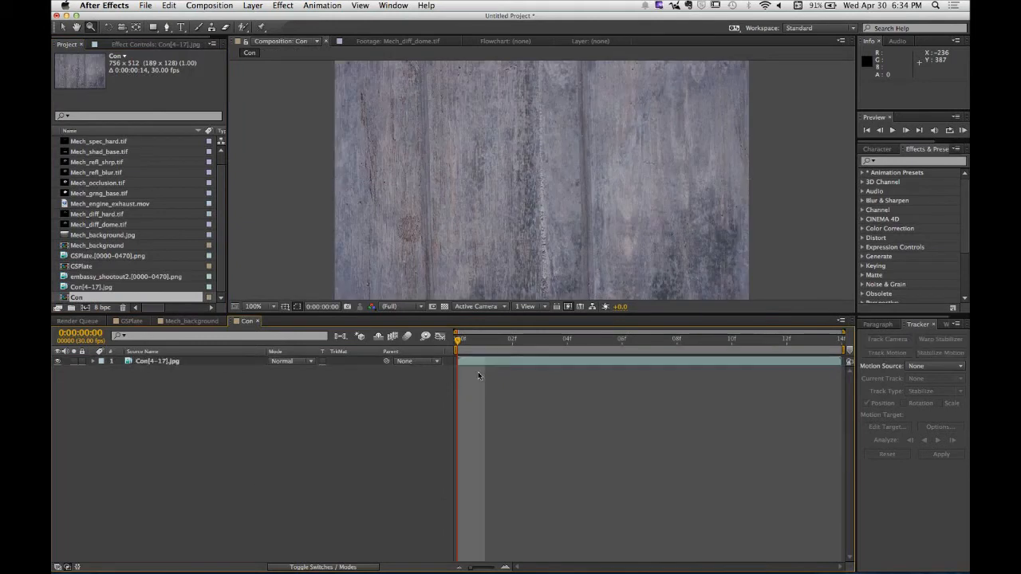
{"action": "left_click", "coordinate": [463, 229], "text": "alt"}
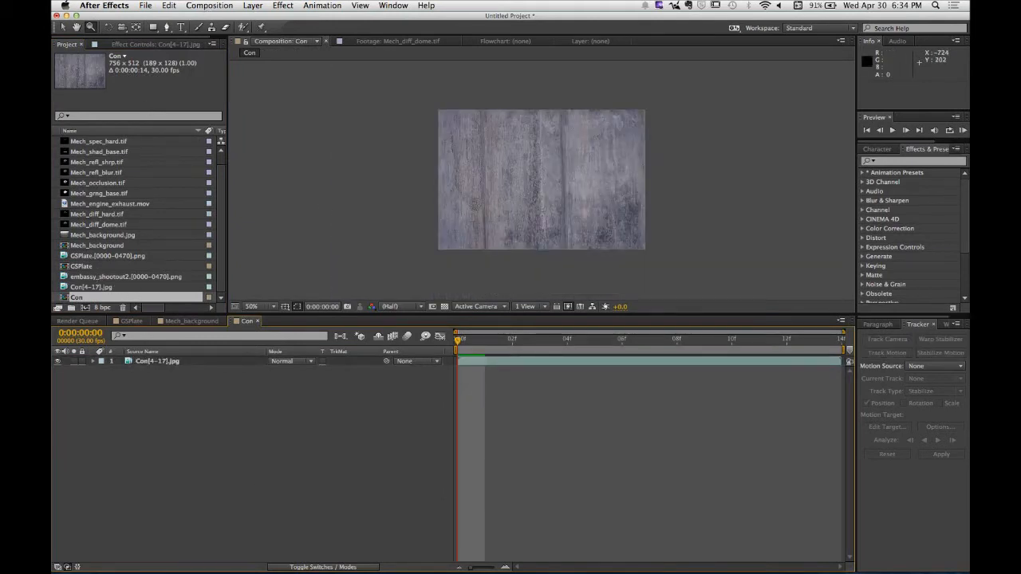
Step: Import "starbucks logo for where to eat.jpg" from the Desktop as footage
{"action": "left_click", "coordinate": [146, 7]}
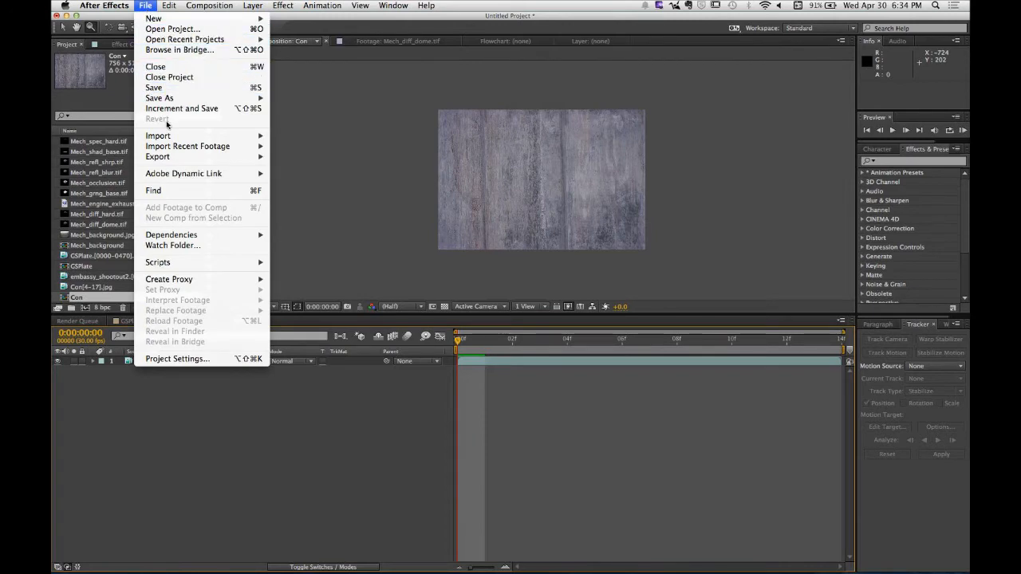
{"action": "mouse_move", "coordinate": [172, 137]}
{"action": "left_click", "coordinate": [288, 137]}
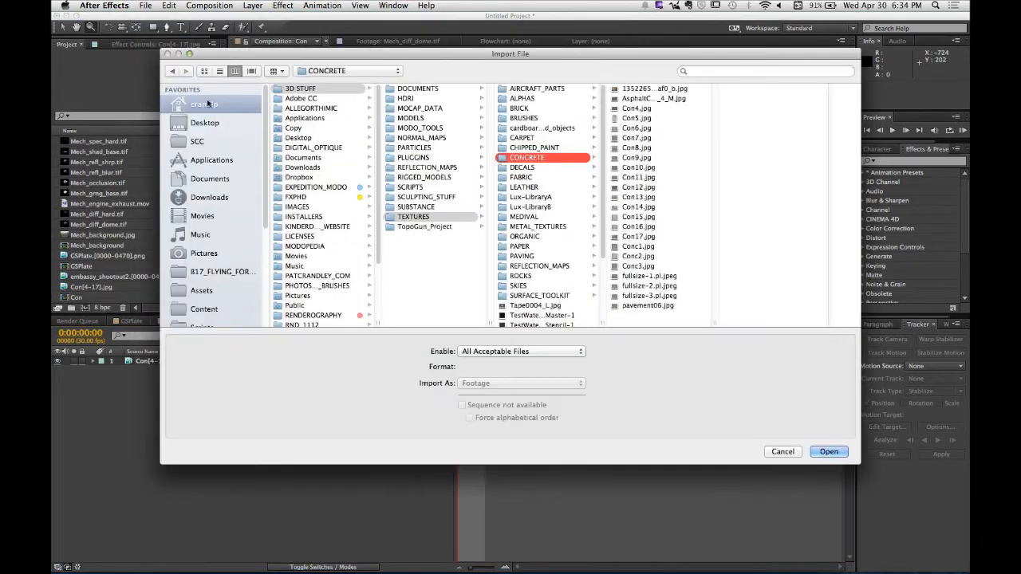
{"action": "left_click", "coordinate": [198, 124]}
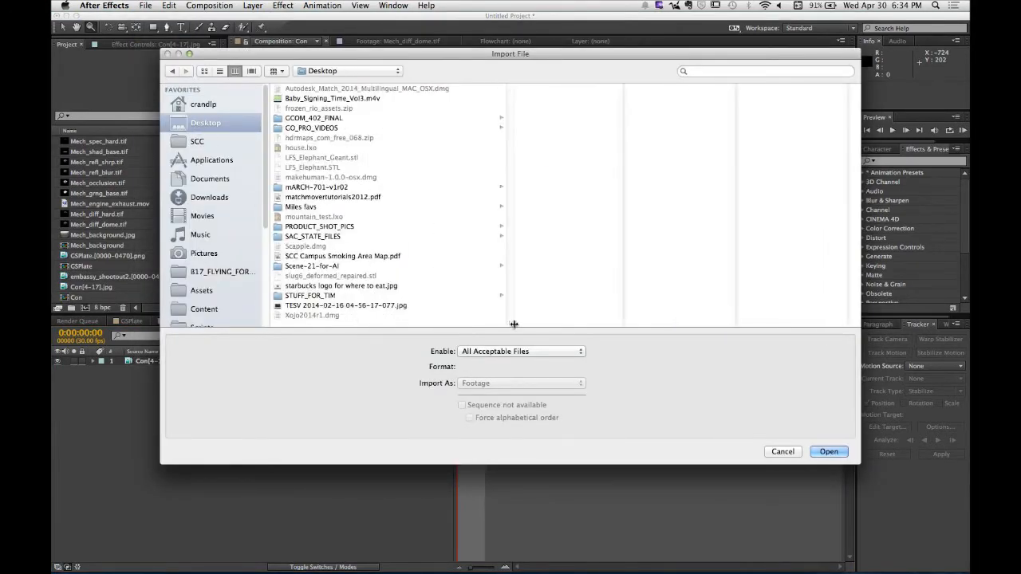
{"action": "left_click", "coordinate": [379, 286]}
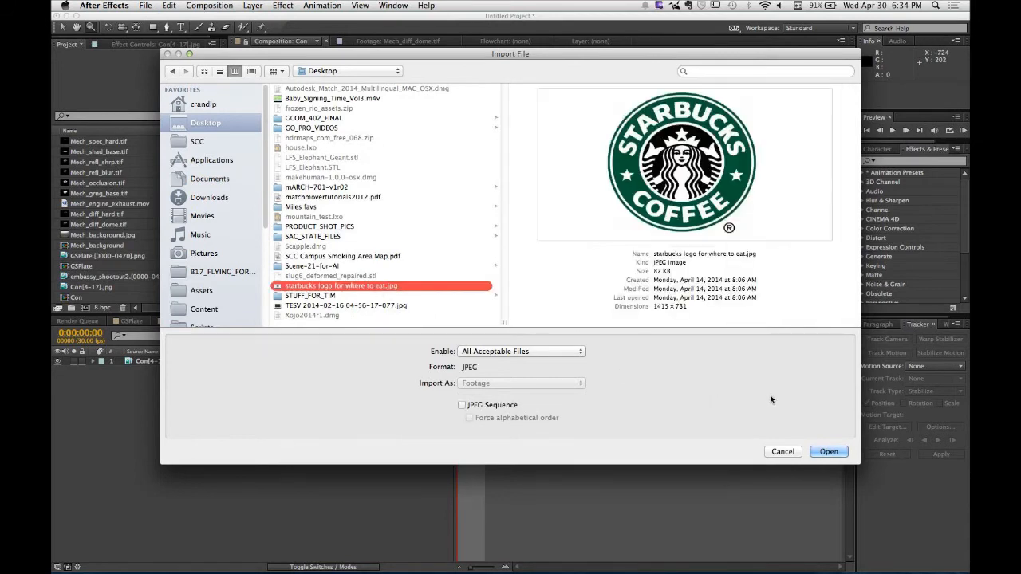
{"action": "left_click", "coordinate": [823, 452]}
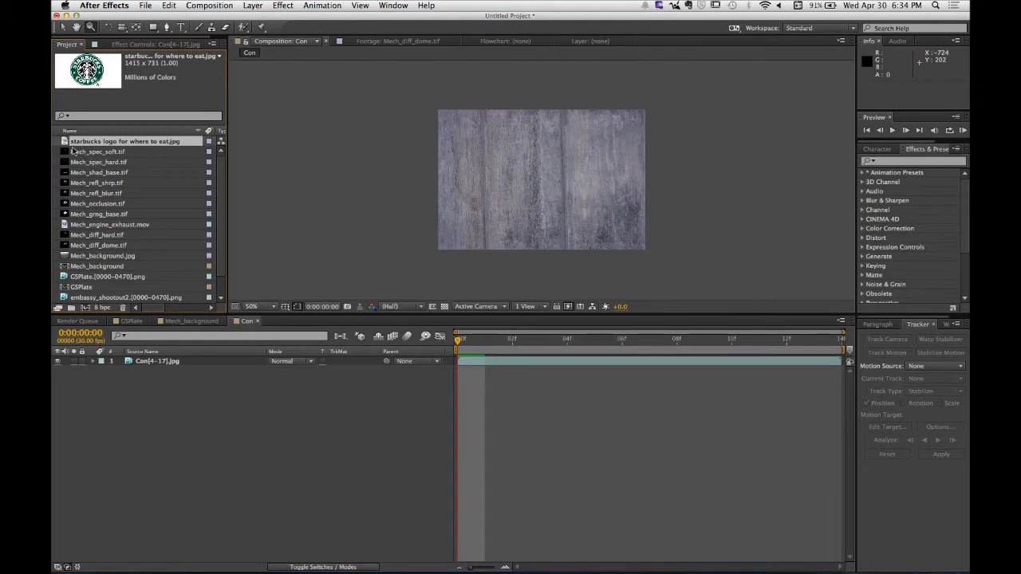
Step: Add the Starbucks logo above the concrete layer in the Con composition and scale it to 55%
{"action": "left_click_drag", "start_coordinate": [68, 141], "coordinate": [177, 362]}
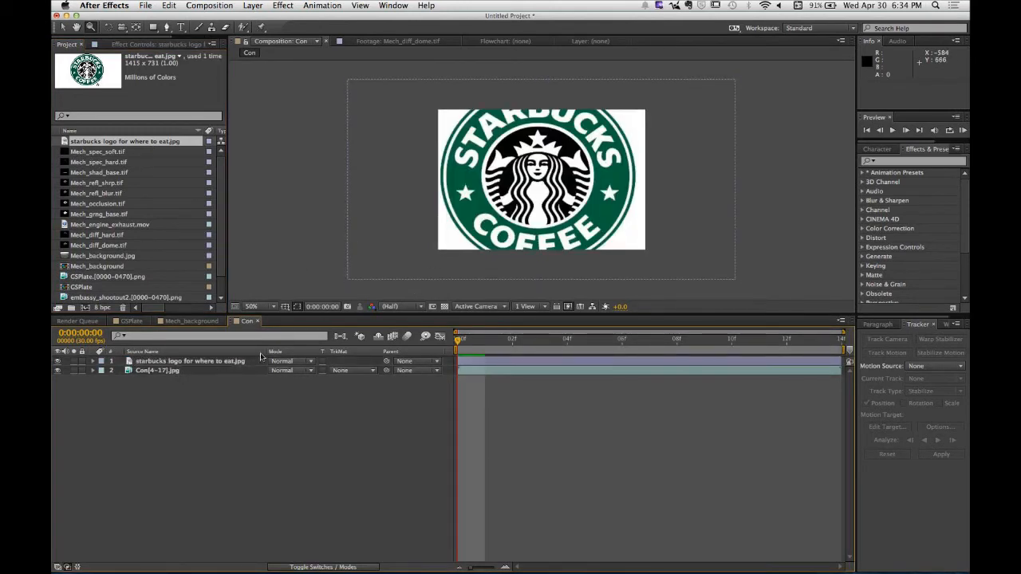
{"action": "key", "text": "s"}
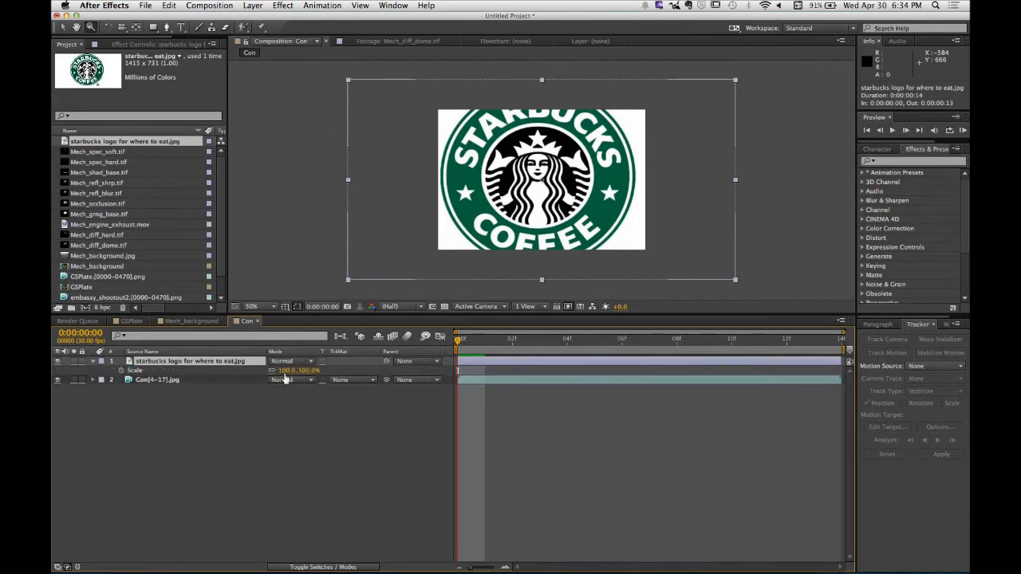
{"action": "left_click_drag", "start_coordinate": [284, 371], "coordinate": [262, 373]}
{"action": "left_click", "coordinate": [261, 453]}
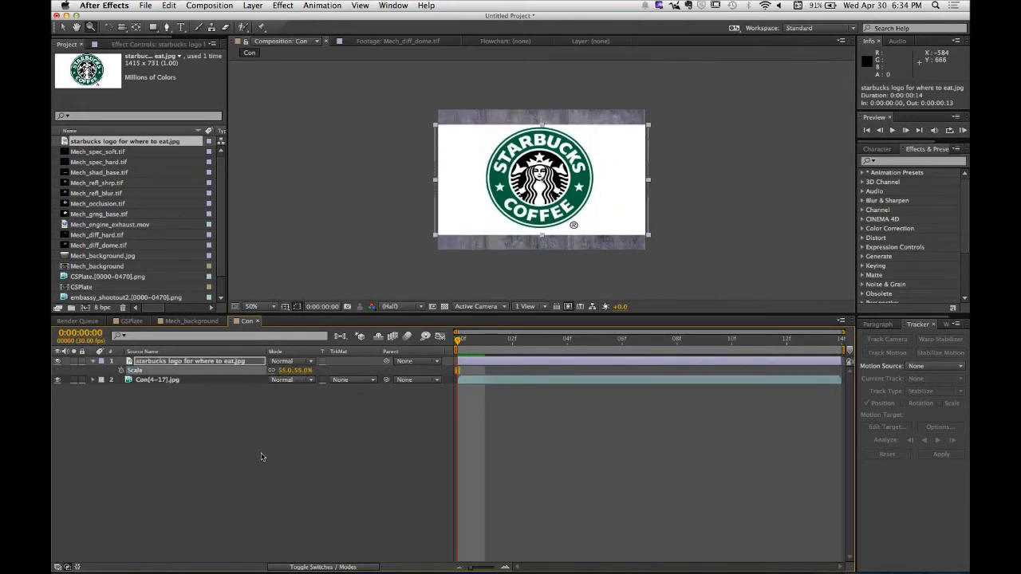
Step: Draw an elliptical mask around the round emblem on the Starbucks logo layer to hide its white background
{"action": "left_click", "coordinate": [210, 372]}
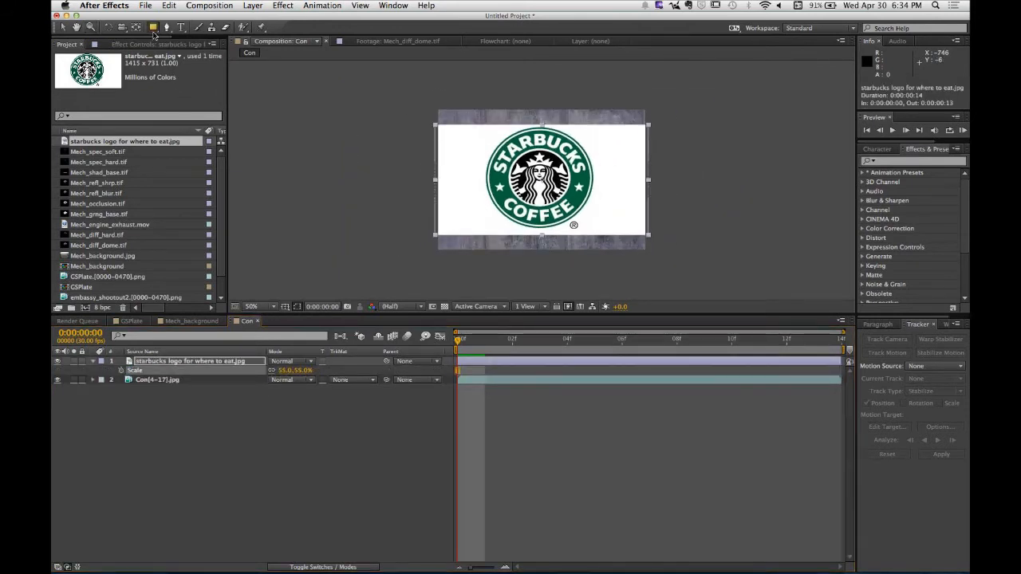
{"action": "left_click_drag", "start_coordinate": [154, 28], "coordinate": [207, 51]}
{"action": "scroll", "coordinate": [527, 152], "scroll_direction": "up", "scroll_amount": 2}
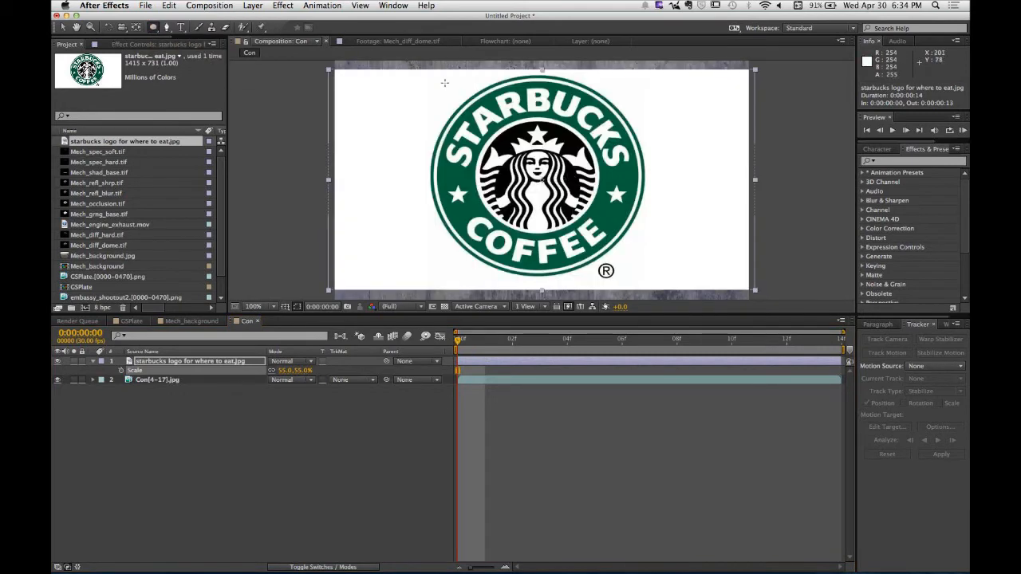
{"action": "left_click_drag", "start_coordinate": [441, 78], "coordinate": [636, 276]}
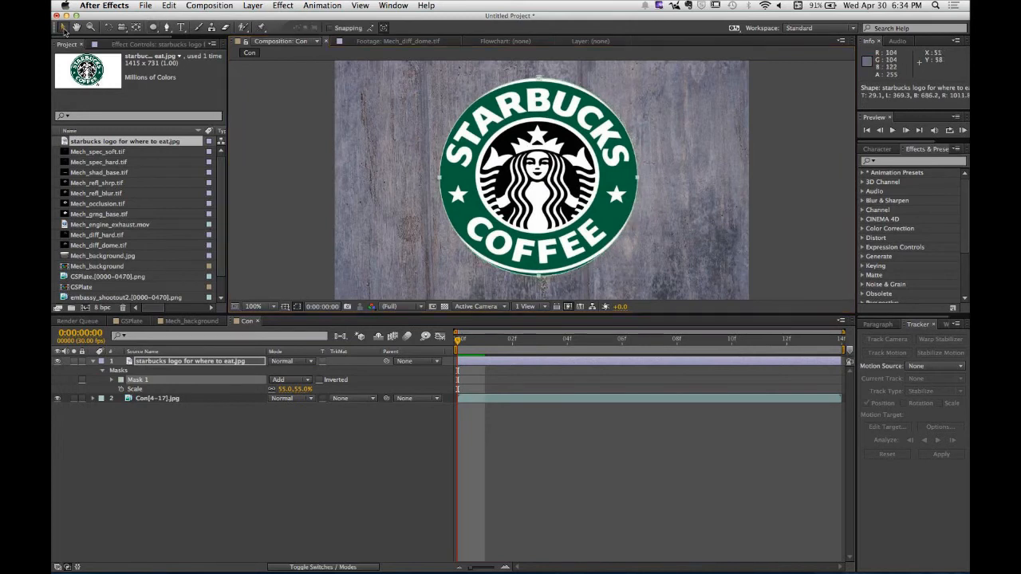
{"action": "left_click", "coordinate": [64, 27]}
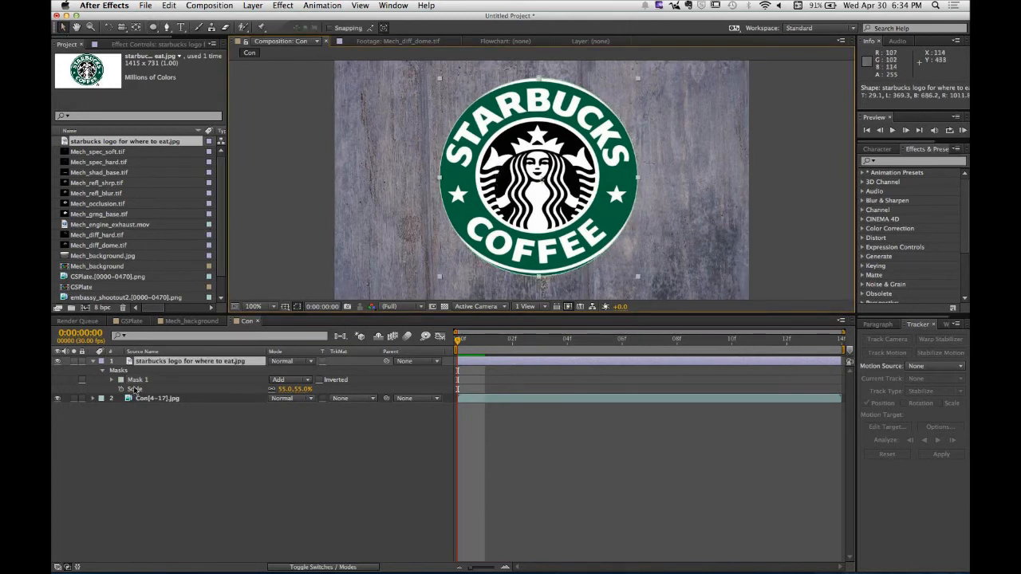
Step: Reposition and enlarge the elliptical mask, and lower its top edge, so it fits the outer rim of the Starbucks emblem
{"action": "left_click", "coordinate": [135, 381]}
{"action": "mouse_move", "coordinate": [540, 277]}
{"action": "left_mouse_down"}
{"action": "mouse_move", "coordinate": [515, 283]}
{"action": "mouse_move", "coordinate": [529, 280]}
{"action": "left_mouse_up"}
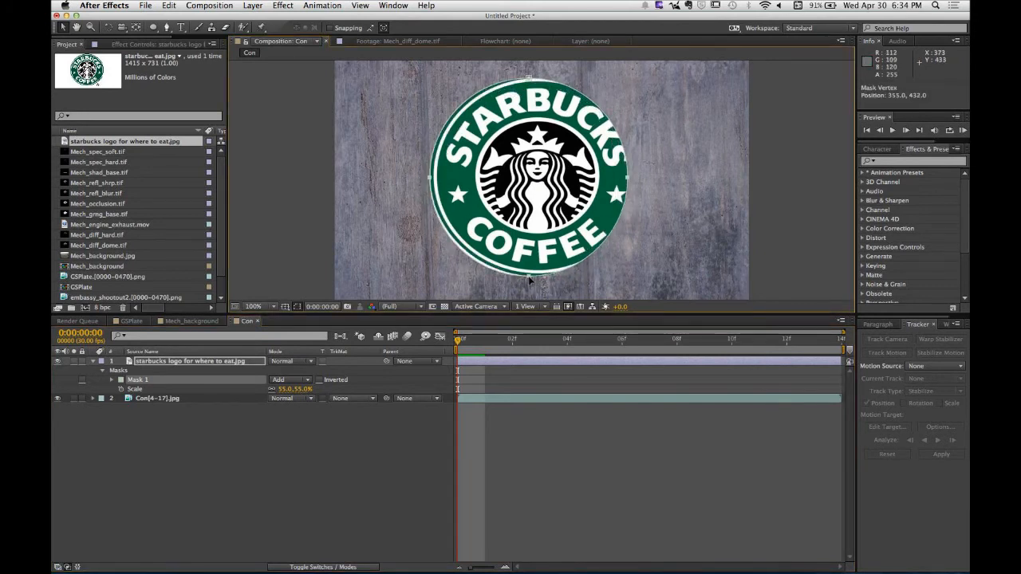
{"action": "double_click", "coordinate": [529, 277]}
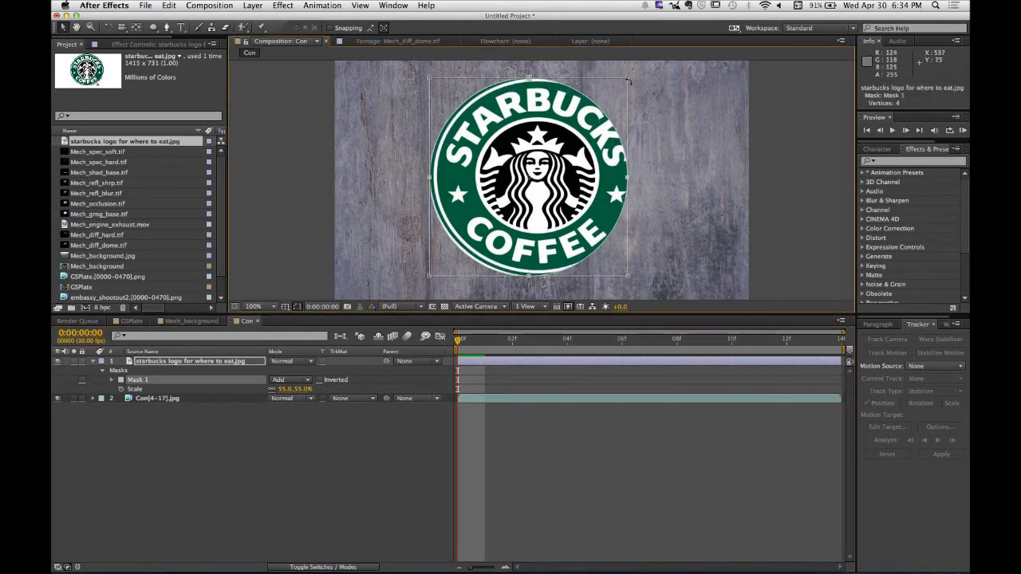
{"action": "left_click_drag", "start_coordinate": [633, 74], "coordinate": [637, 74]}
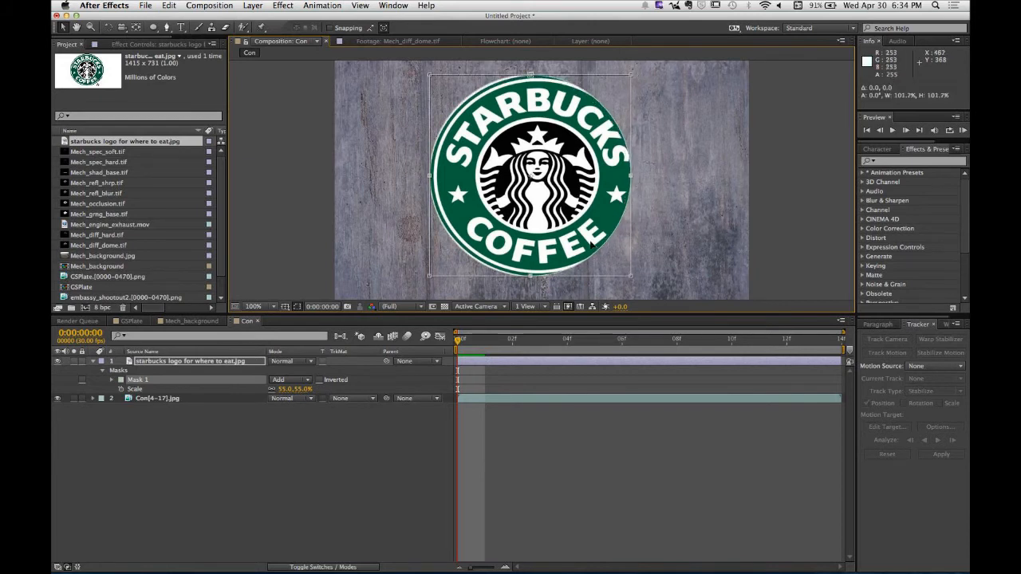
{"action": "left_click_drag", "start_coordinate": [631, 276], "coordinate": [665, 290]}
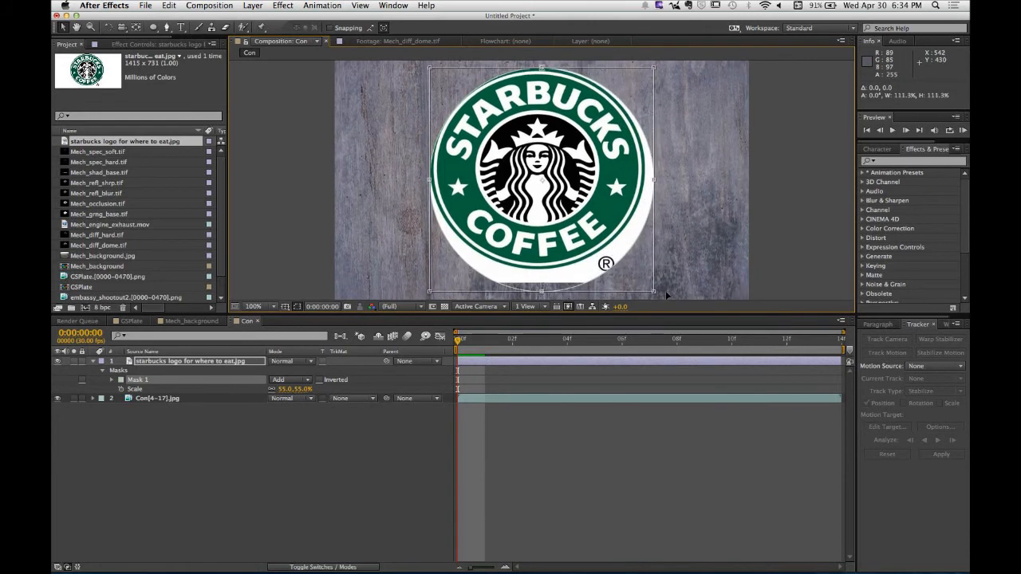
{"action": "left_click_drag", "start_coordinate": [557, 261], "coordinate": [560, 247]}
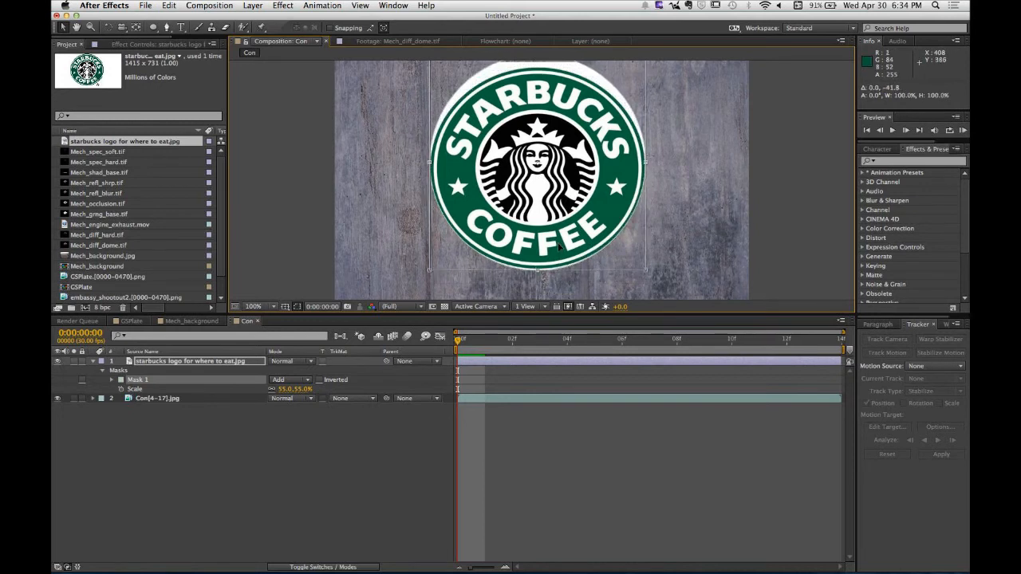
{"action": "left_click_drag", "start_coordinate": [517, 173], "coordinate": [519, 200]}
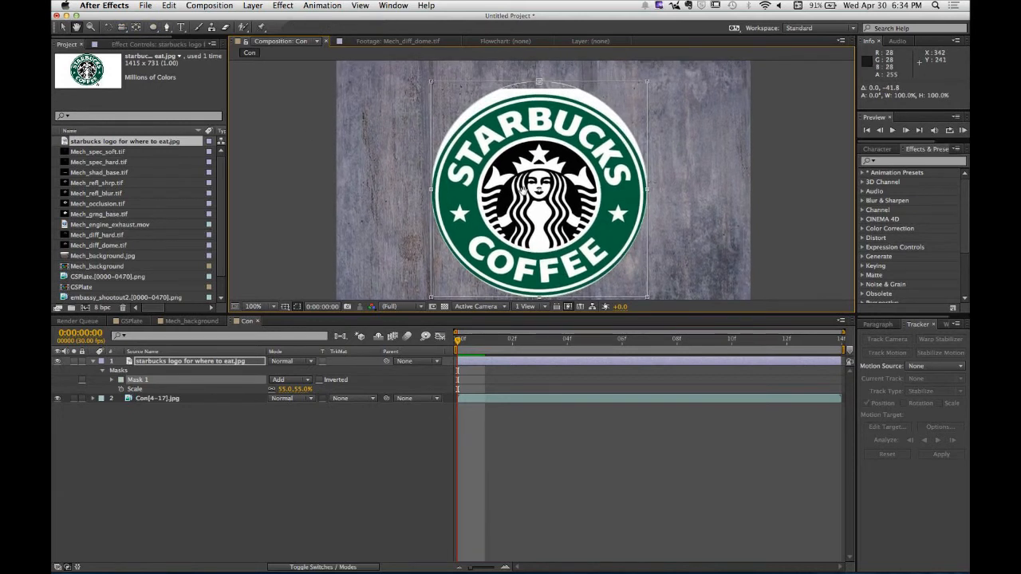
{"action": "left_click_drag", "start_coordinate": [540, 81], "coordinate": [540, 96]}
{"action": "left_click", "coordinate": [320, 439]}
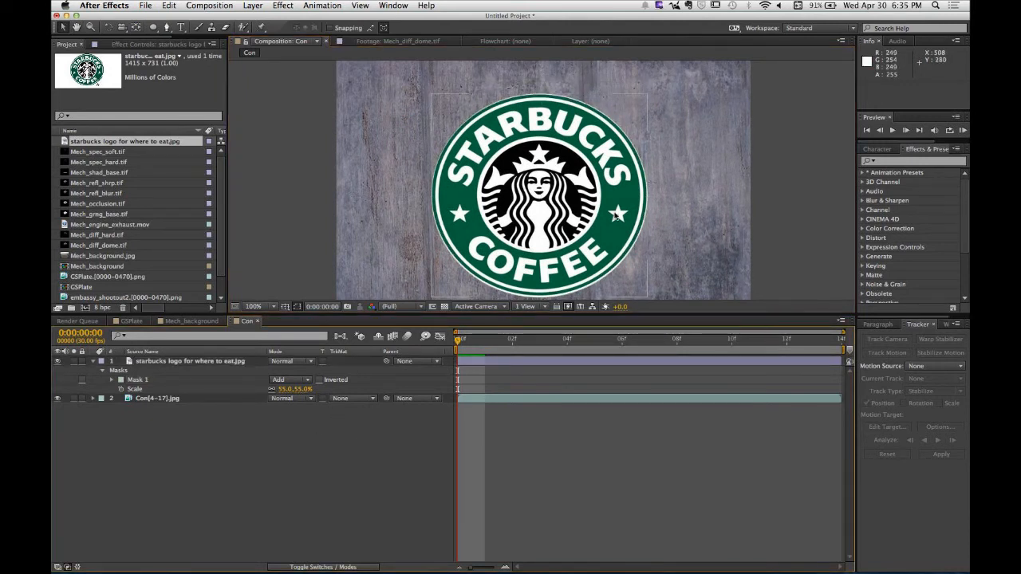
{"action": "key", "text": "space"}
{"action": "left_click_drag", "start_coordinate": [636, 234], "coordinate": [633, 216]}
{"action": "left_click", "coordinate": [403, 451]}
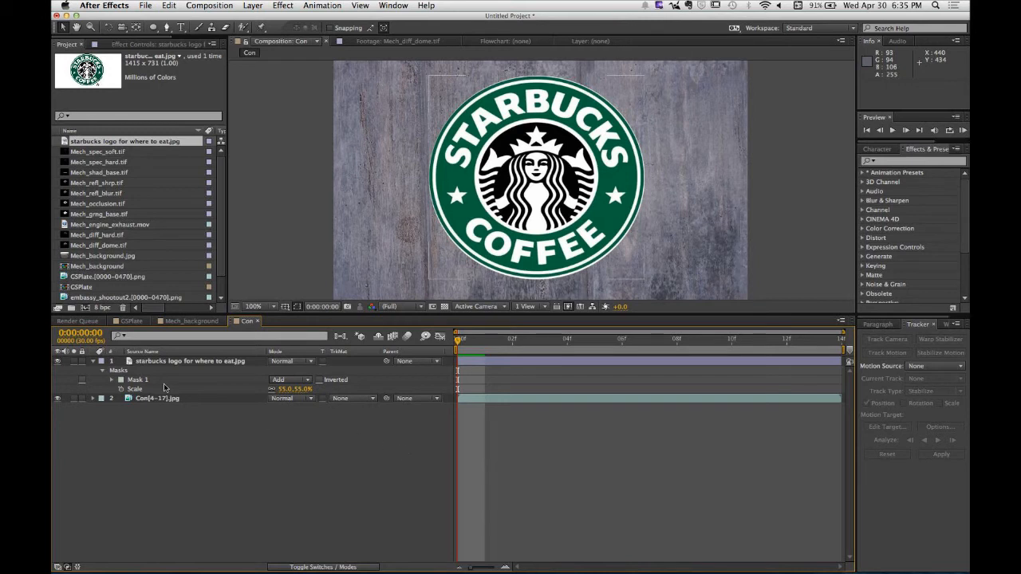
Step: Reduce the Starbucks logo layer's opacity to 31%
{"action": "left_click", "coordinate": [140, 364]}
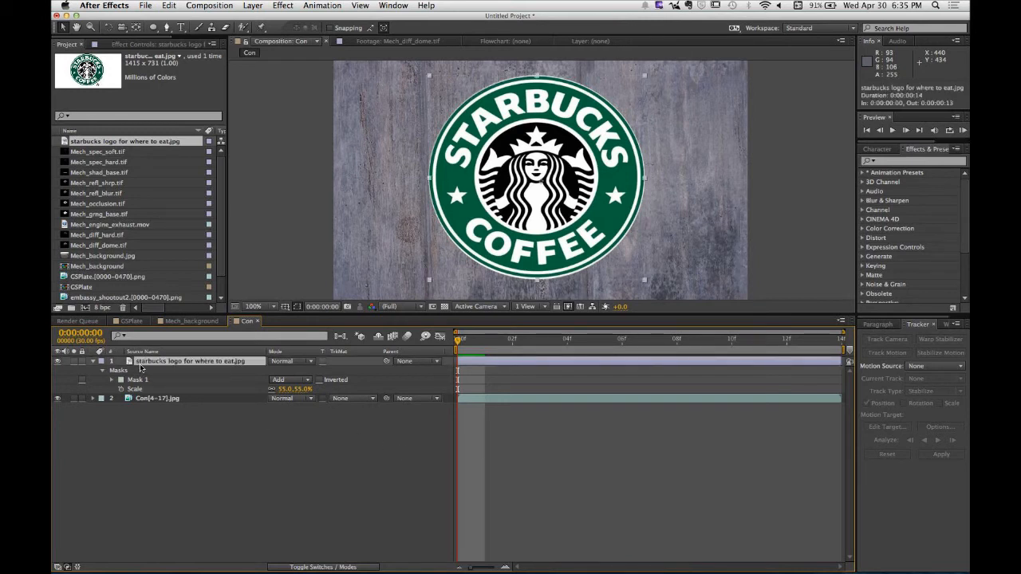
{"action": "key", "text": "s"}
{"action": "key", "text": "t"}
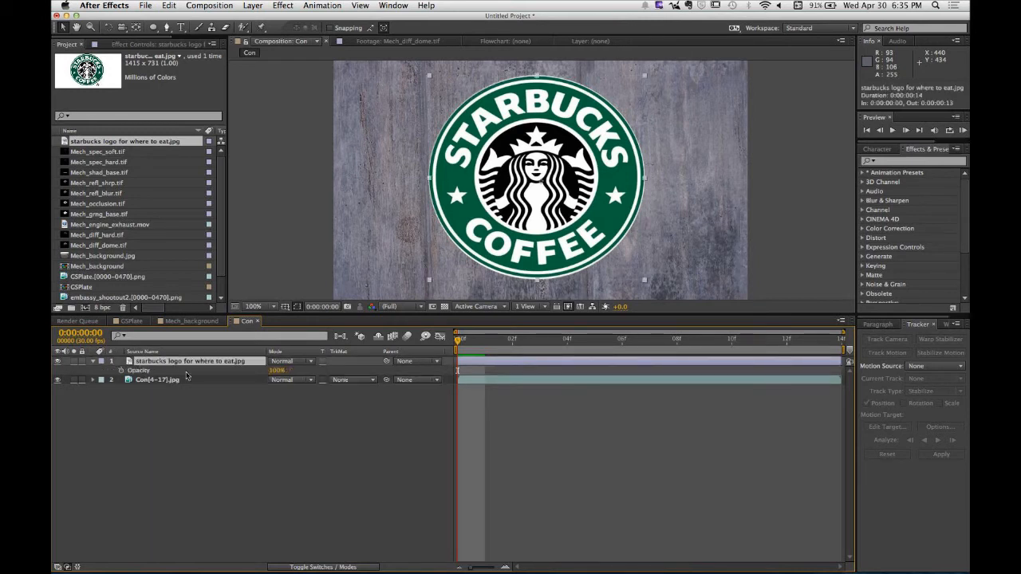
{"action": "left_click_drag", "start_coordinate": [275, 371], "coordinate": [238, 371]}
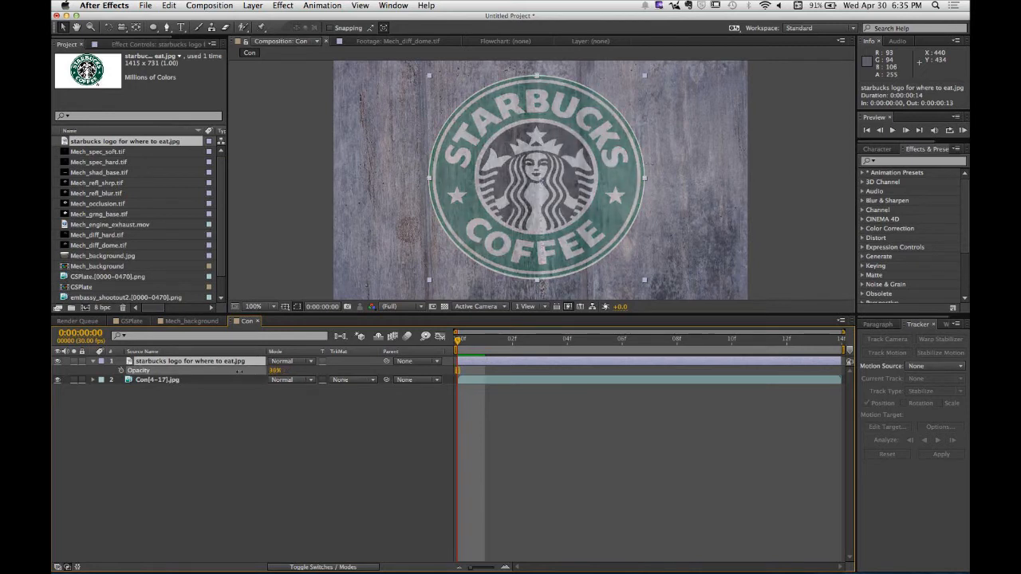
{"action": "left_click", "coordinate": [247, 407]}
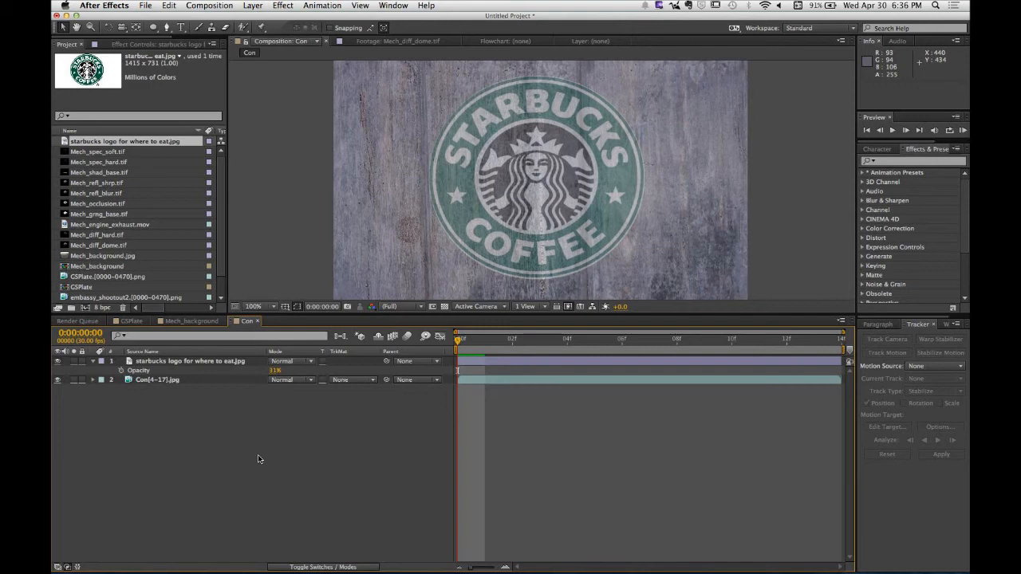
Step: Restore the Starbucks logo layer's opacity to 100%
{"action": "left_click", "coordinate": [292, 360]}
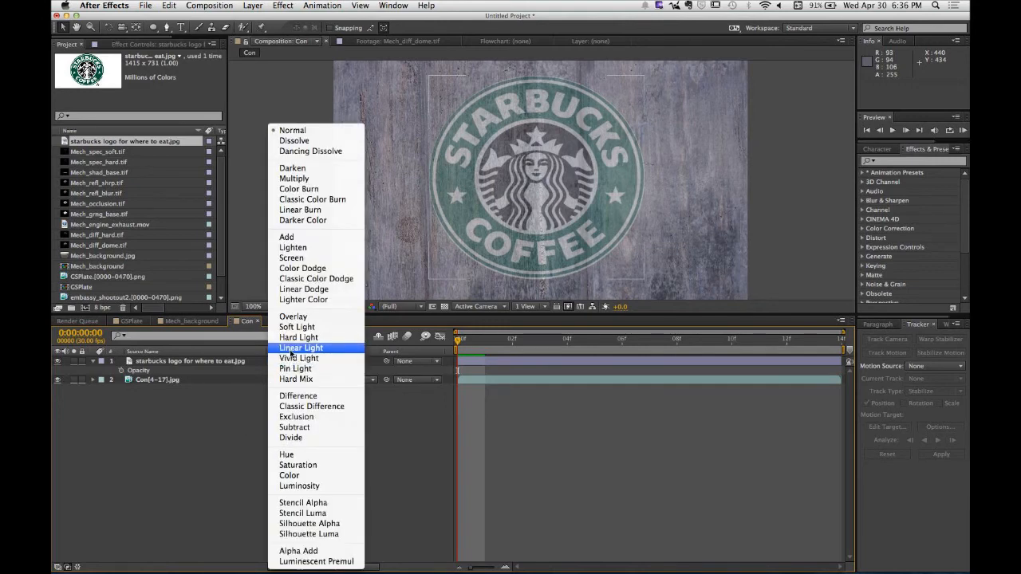
{"action": "left_click", "coordinate": [193, 410]}
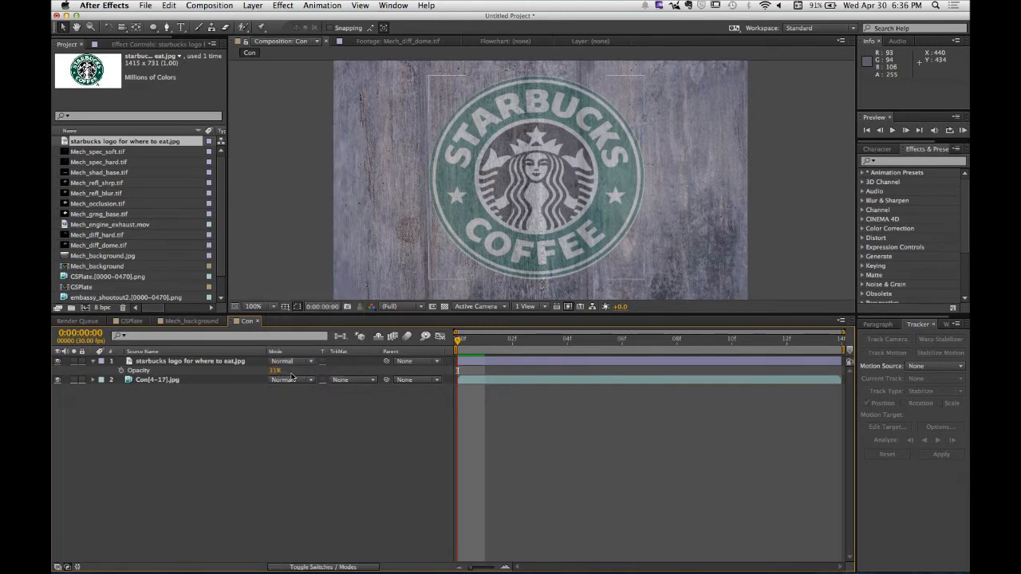
{"action": "left_click_drag", "start_coordinate": [276, 371], "coordinate": [437, 378]}
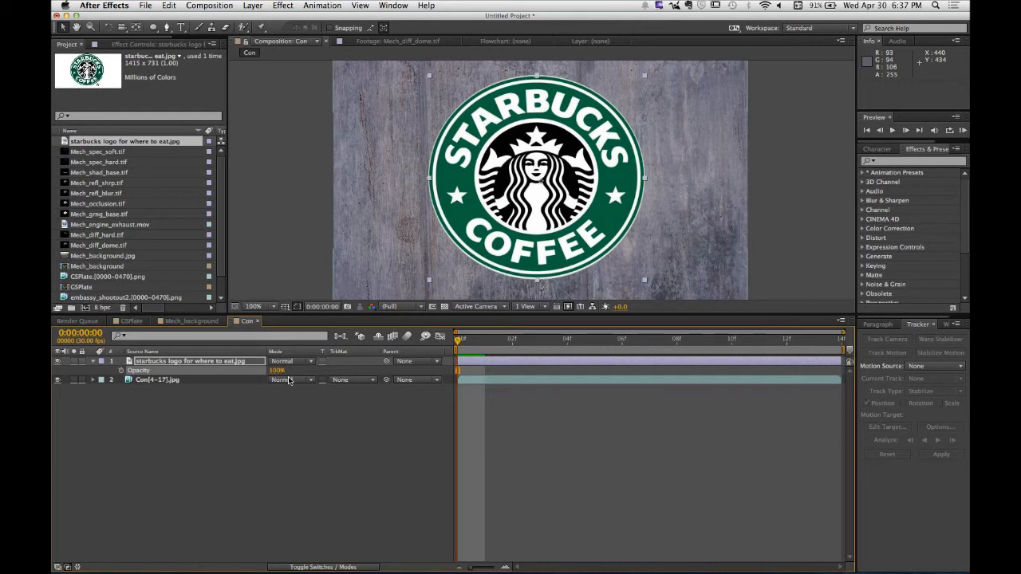
Step: Alternate the timeline between the layer switches and the blending mode columns, ending with the modes shown
{"action": "left_click", "coordinate": [326, 568]}
{"action": "left_click", "coordinate": [326, 568]}
{"action": "left_click", "coordinate": [325, 568]}
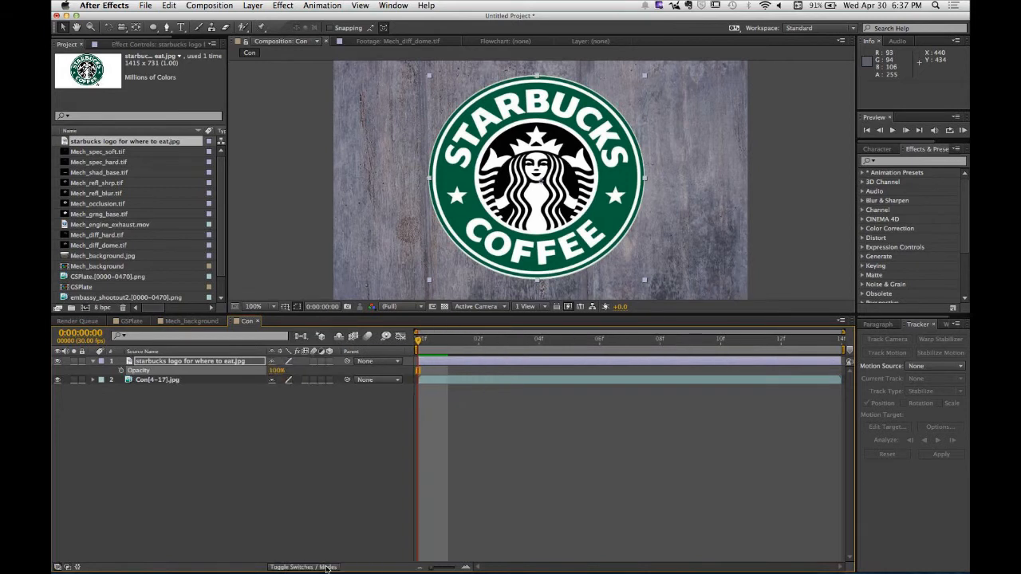
{"action": "left_click", "coordinate": [326, 568]}
{"action": "left_click", "coordinate": [325, 568]}
{"action": "left_click", "coordinate": [326, 568]}
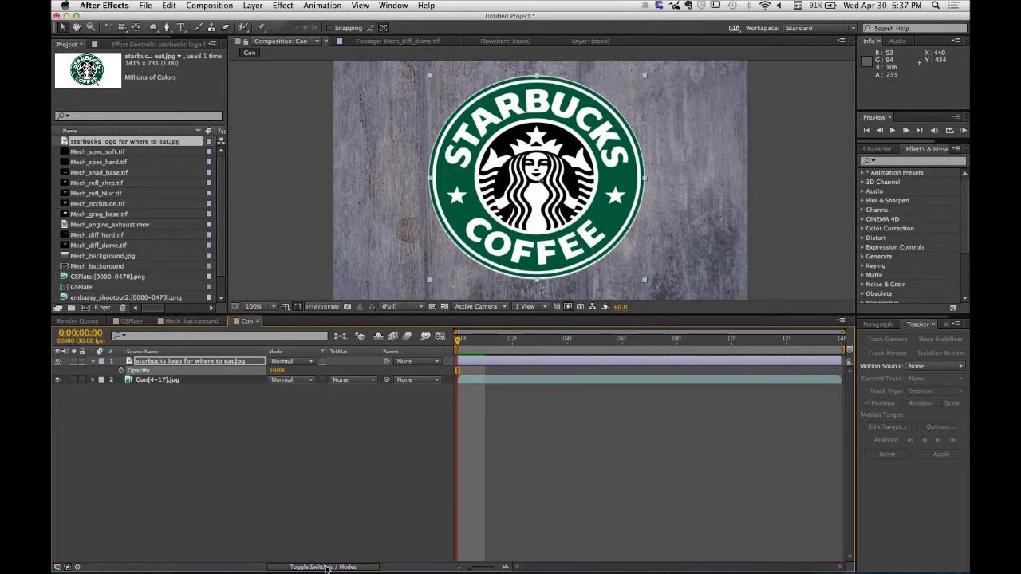
{"action": "left_click", "coordinate": [326, 568]}
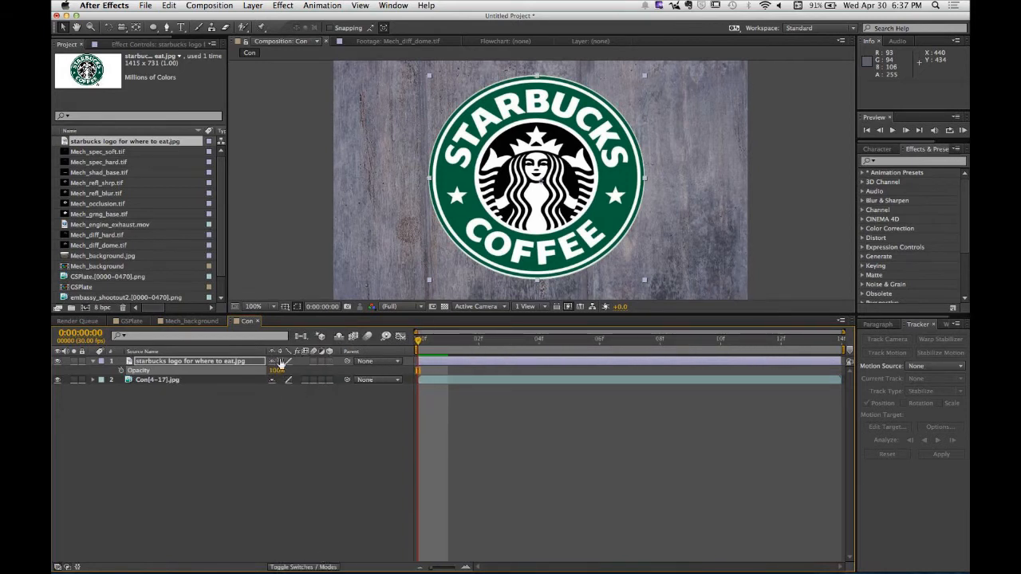
{"action": "left_click", "coordinate": [311, 568]}
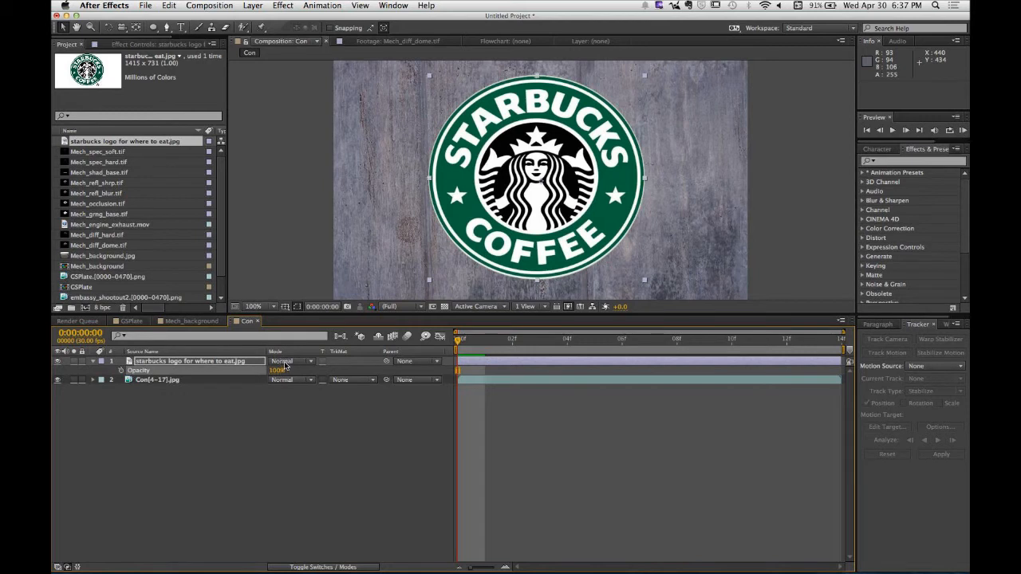
Step: Set the Starbucks logo layer's blending mode to Darken and collapse the layer's properties
{"action": "left_click", "coordinate": [287, 363]}
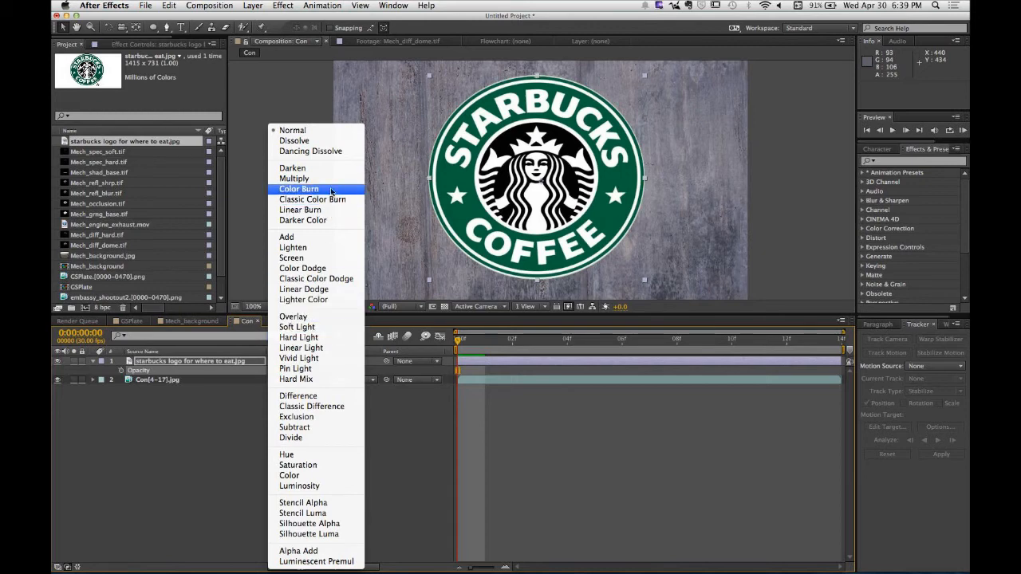
{"action": "left_click", "coordinate": [169, 468]}
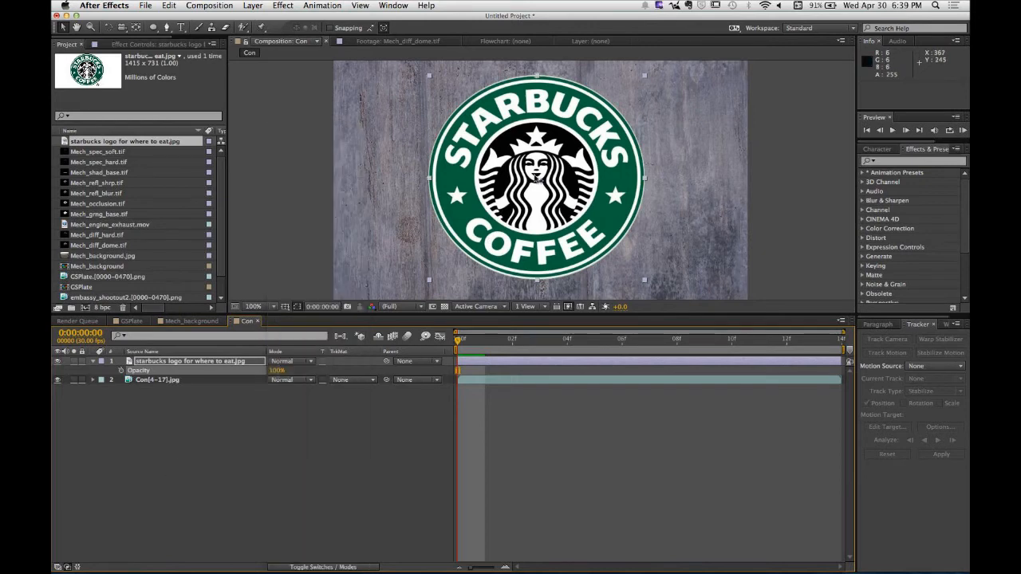
{"action": "scroll", "coordinate": [510, 164], "scroll_direction": "up", "scroll_amount": 1}
{"action": "scroll", "coordinate": [526, 170], "scroll_direction": "up", "scroll_amount": 3}
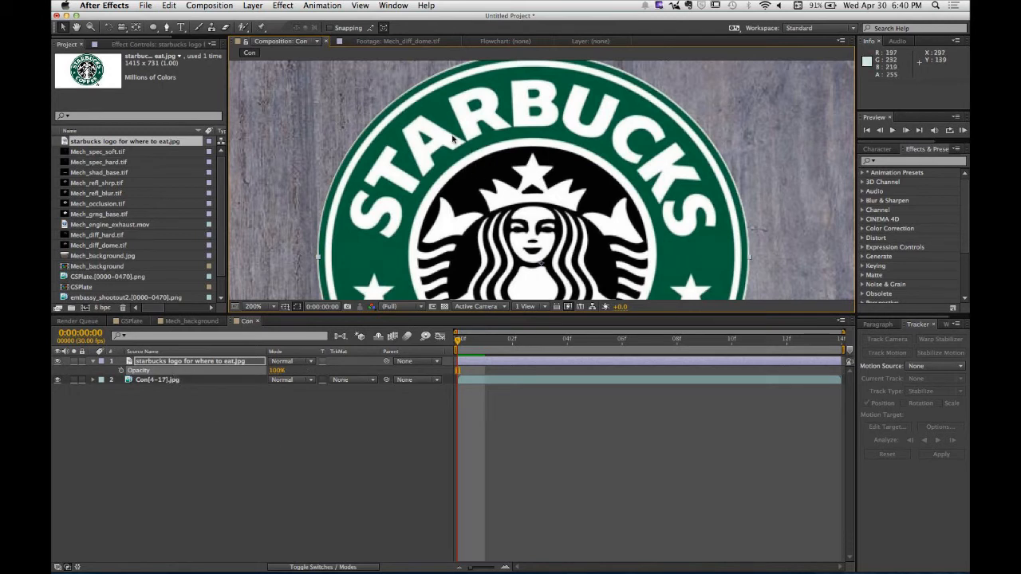
{"action": "left_click", "coordinate": [293, 362]}
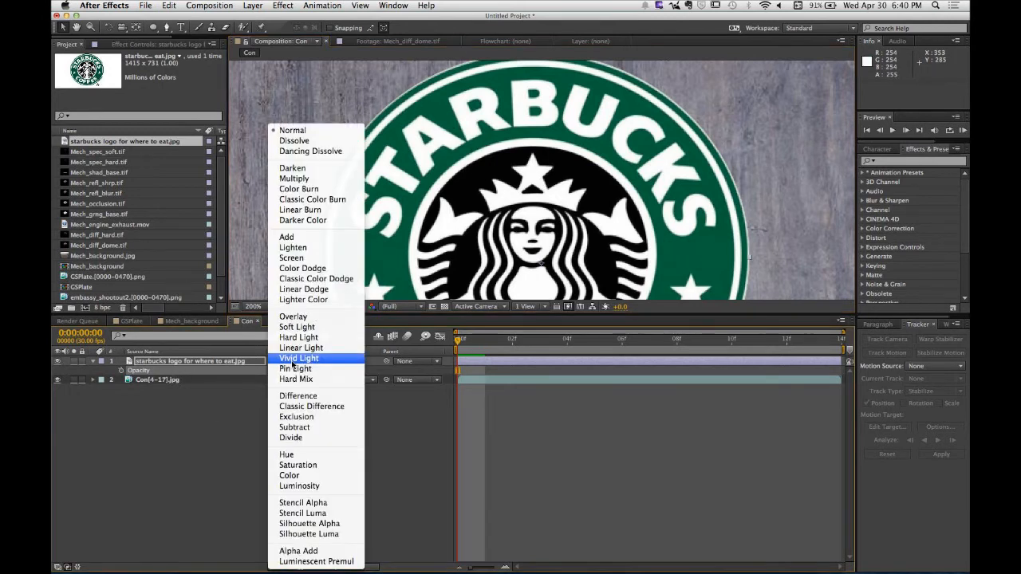
{"action": "left_click", "coordinate": [321, 173]}
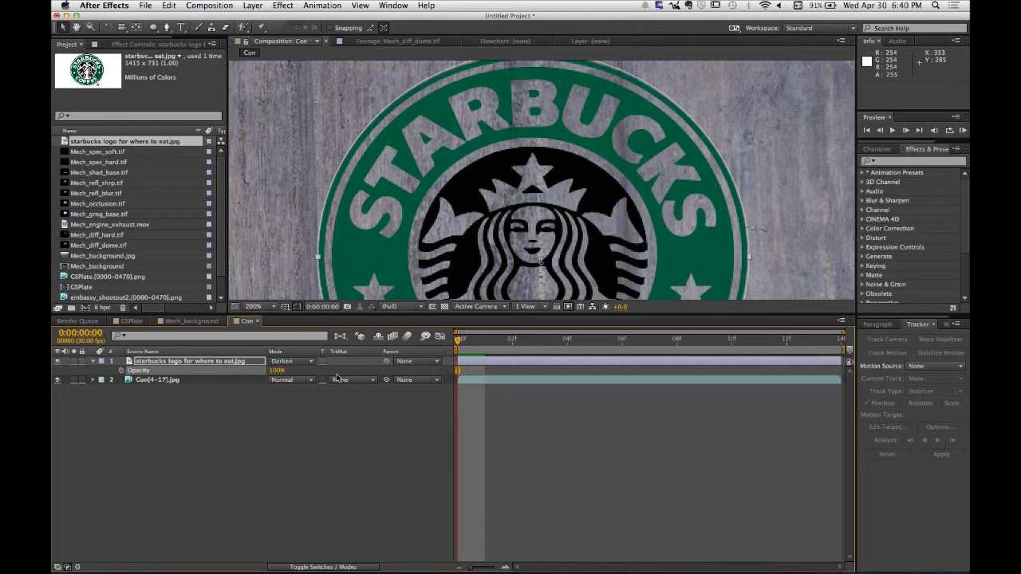
{"action": "left_click", "coordinate": [227, 365]}
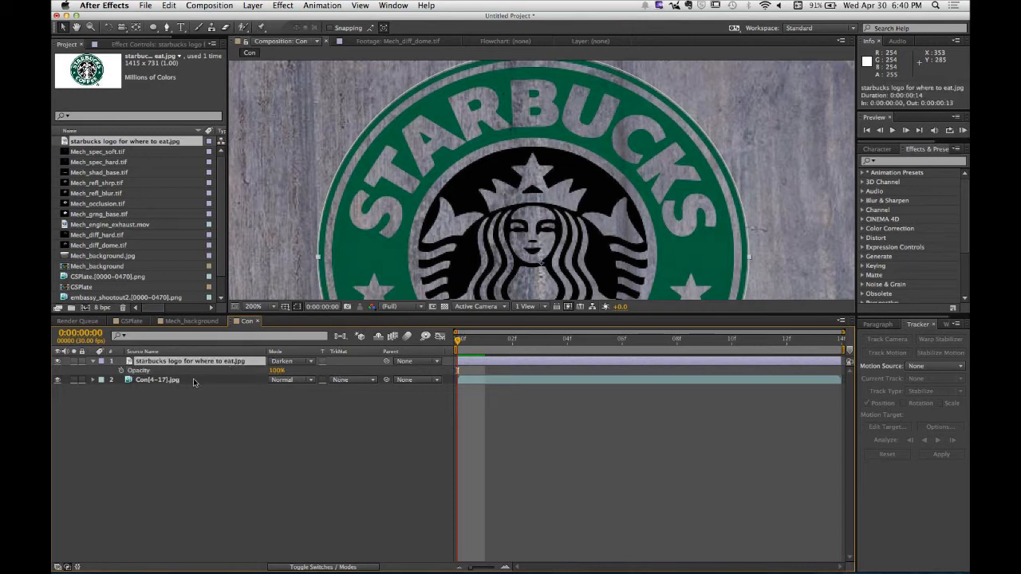
{"action": "left_click", "coordinate": [195, 380]}
{"action": "left_click", "coordinate": [94, 362]}
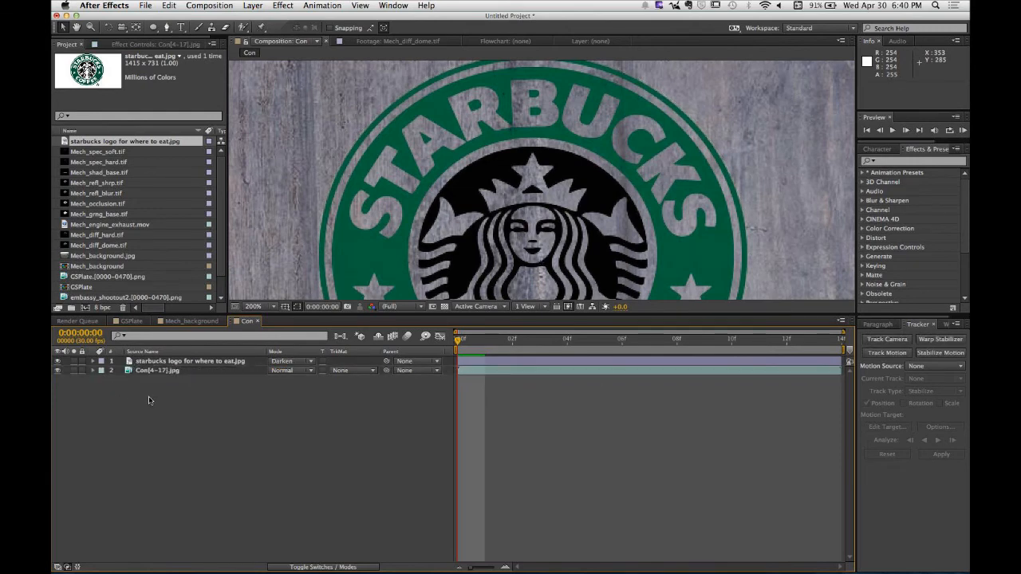
Step: Enlarge the composition viewer and examine up close how the logo's white, green and black areas blend with the concrete texture
{"action": "left_click", "coordinate": [185, 363]}
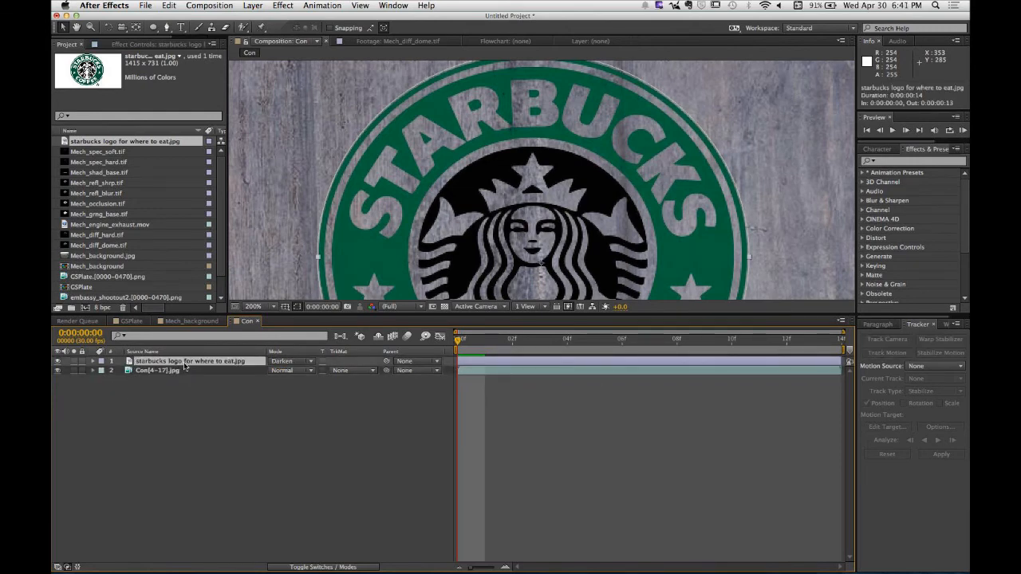
{"action": "left_click_drag", "start_coordinate": [411, 316], "coordinate": [411, 437]}
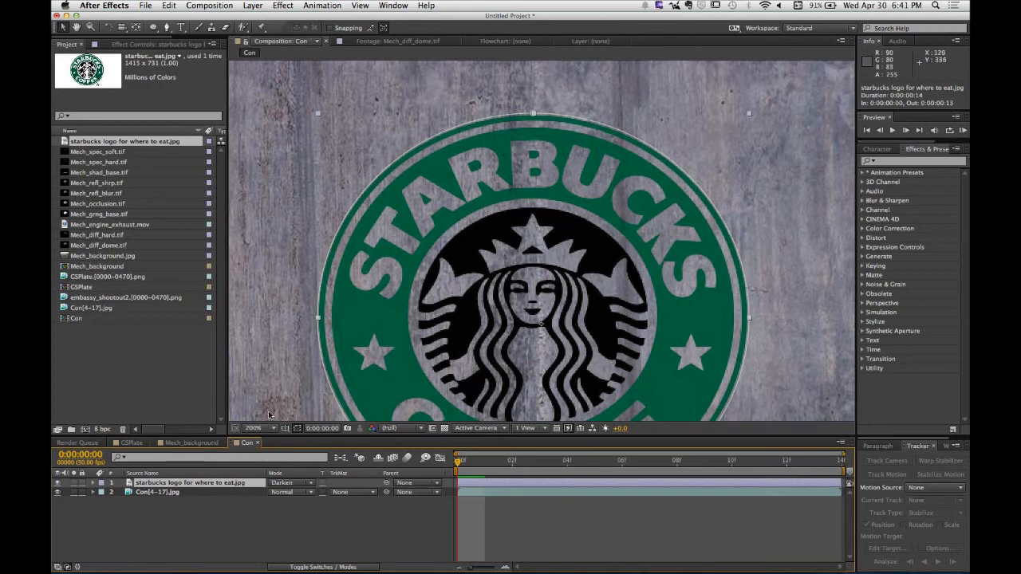
{"action": "left_click_drag", "start_coordinate": [621, 242], "coordinate": [603, 225]}
{"action": "scroll", "coordinate": [604, 225], "scroll_direction": "up", "scroll_amount": 1}
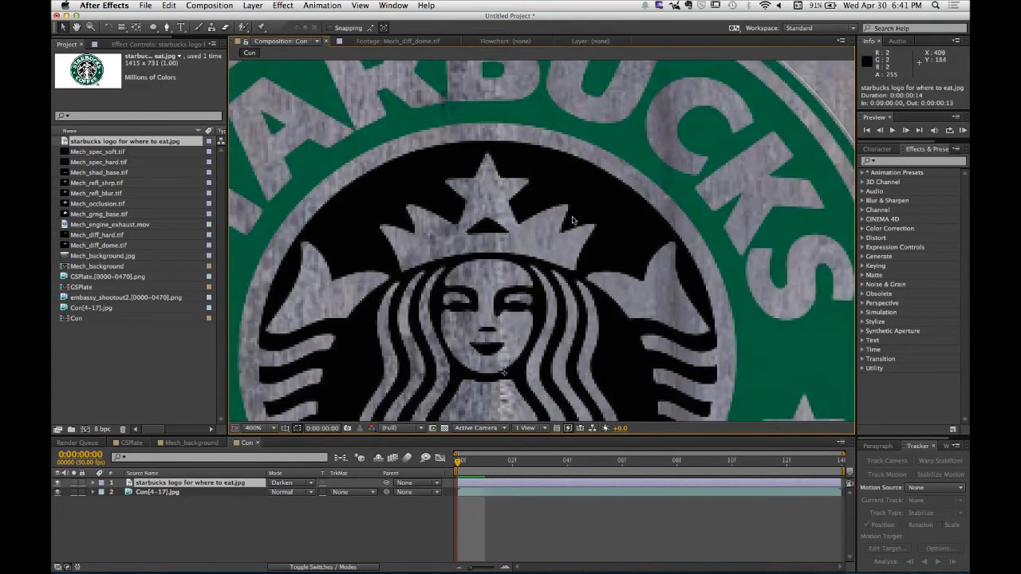
{"action": "left_click_drag", "start_coordinate": [438, 156], "coordinate": [474, 223]}
{"action": "scroll", "coordinate": [472, 222], "scroll_direction": "up", "scroll_amount": 1}
{"action": "left_click_drag", "start_coordinate": [443, 163], "coordinate": [511, 217]}
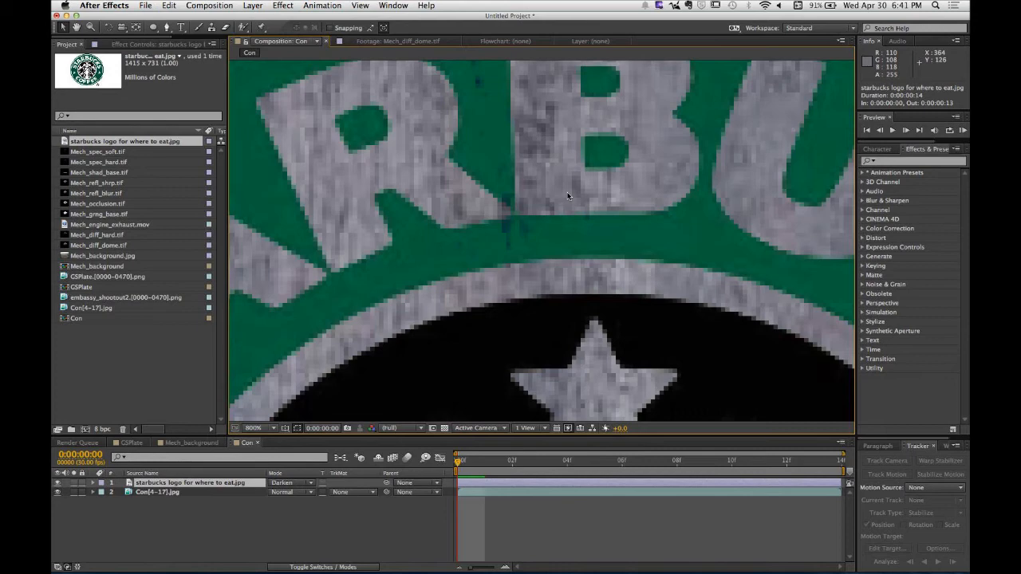
{"action": "scroll", "coordinate": [568, 196], "scroll_direction": "down", "scroll_amount": 4}
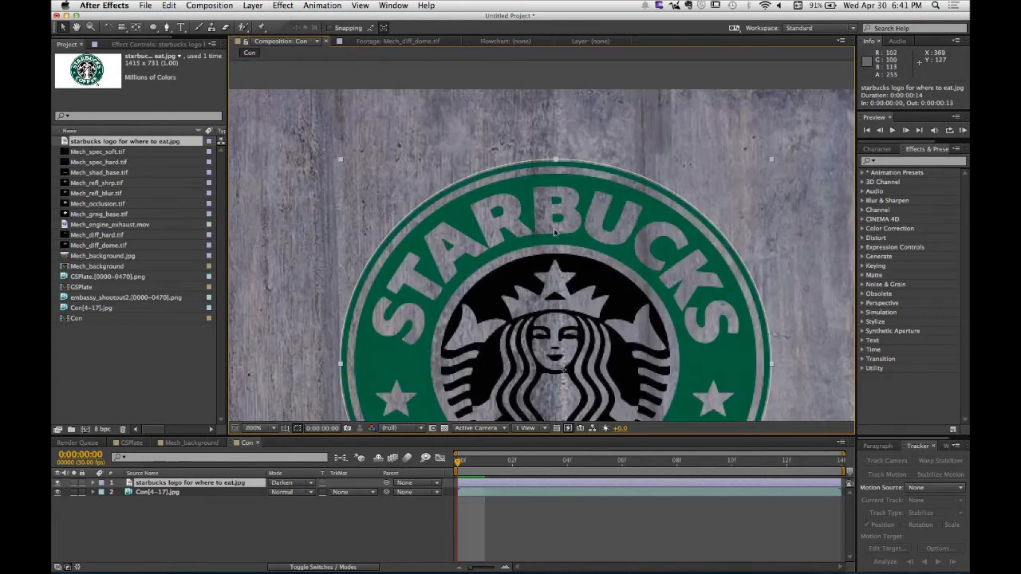
Step: Try the Multiply, Color Burn and Classic Color Burn blending modes in turn on the Starbucks logo layer
{"action": "left_click_drag", "start_coordinate": [533, 269], "coordinate": [520, 153]}
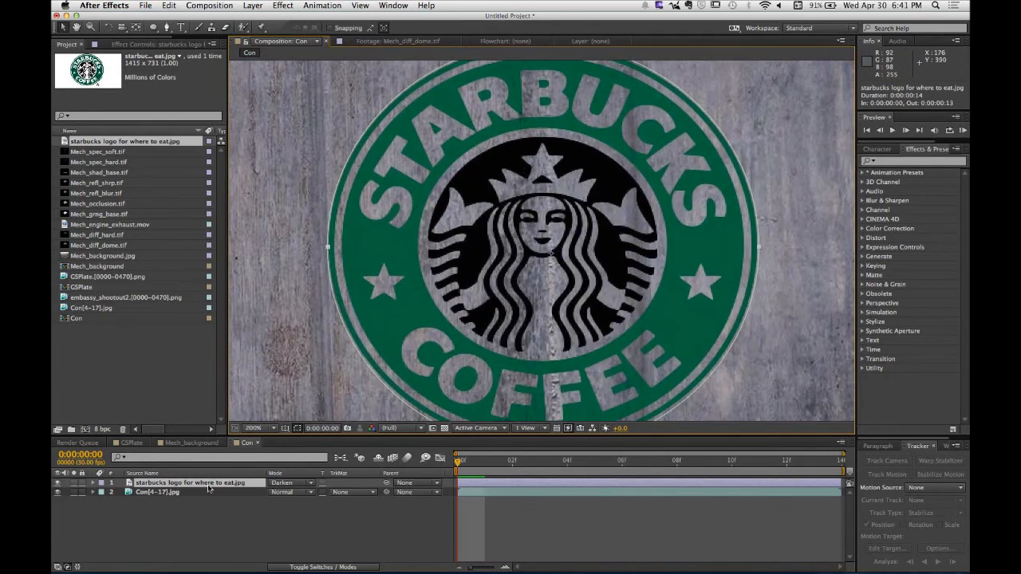
{"action": "left_click", "coordinate": [288, 485]}
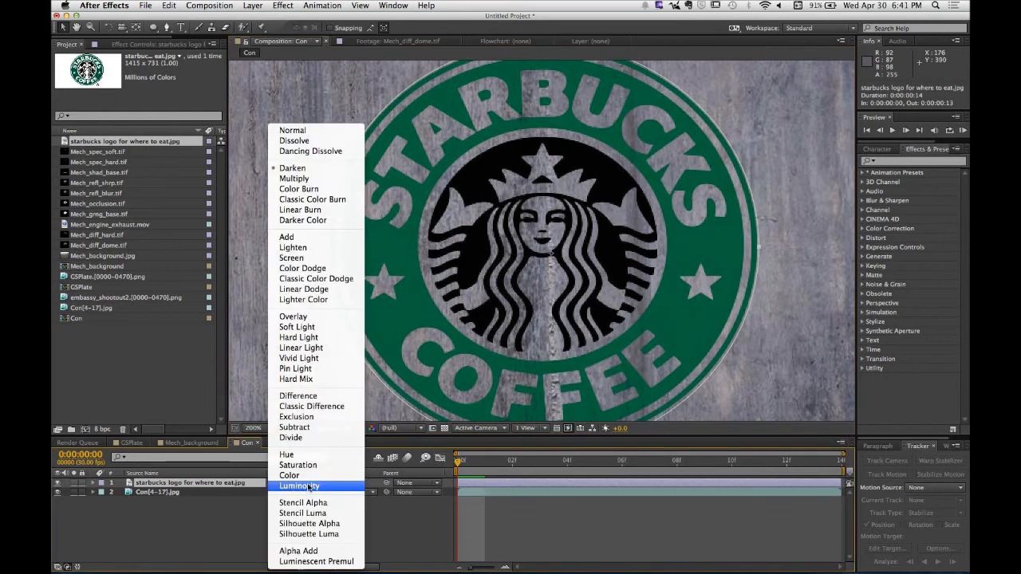
{"action": "left_click", "coordinate": [319, 178]}
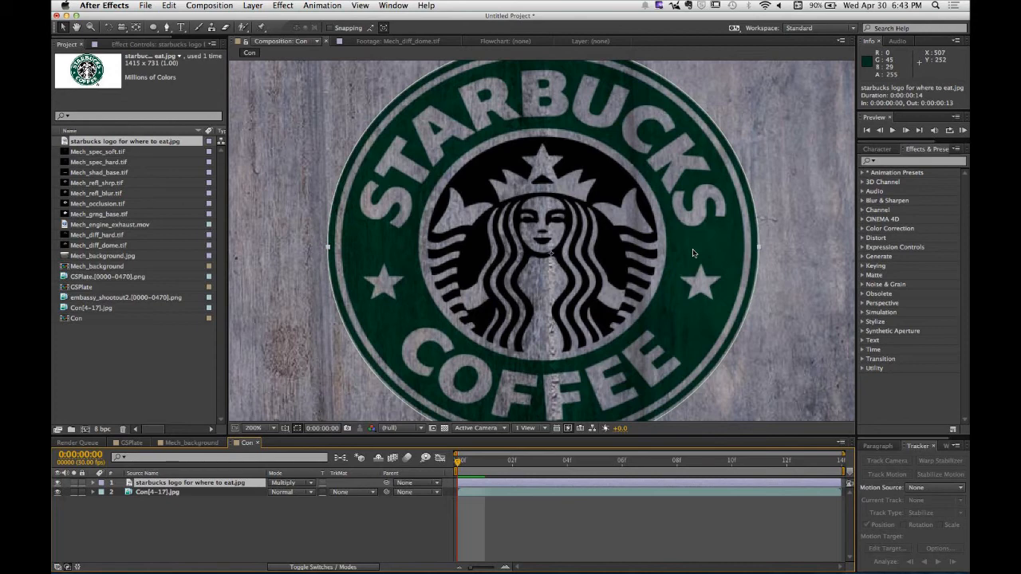
{"action": "left_click", "coordinate": [309, 483]}
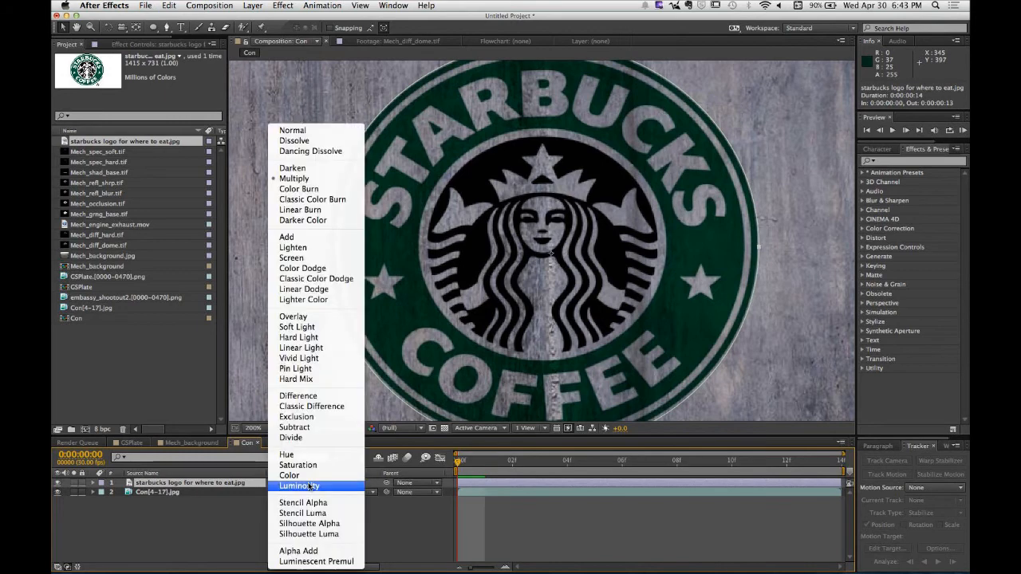
{"action": "left_click", "coordinate": [307, 189]}
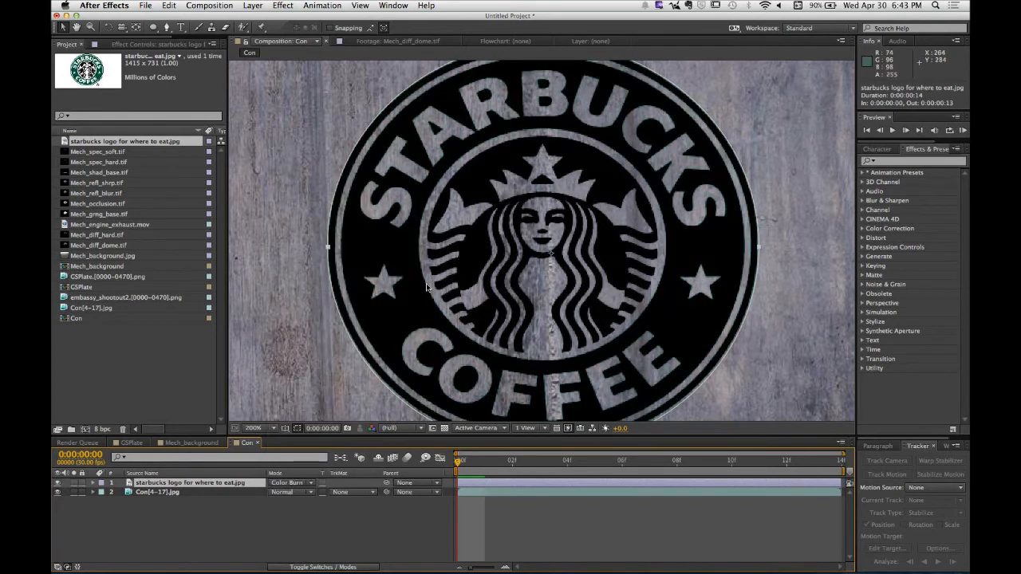
{"action": "left_click", "coordinate": [307, 484]}
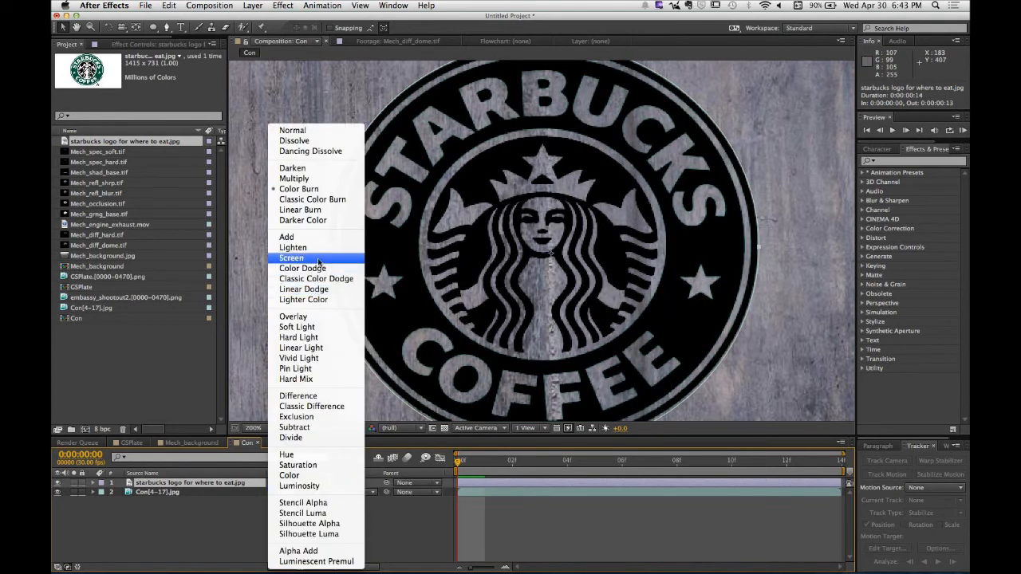
{"action": "left_click", "coordinate": [325, 200]}
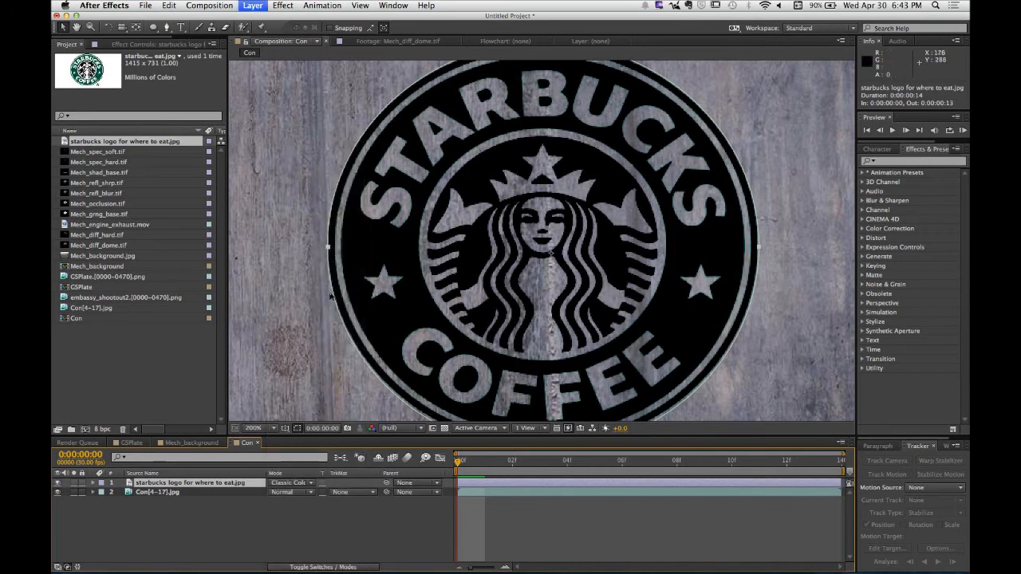
Step: Try the Add, Lighten and Screen blending modes in turn on the Starbucks logo layer
{"action": "left_click", "coordinate": [296, 484]}
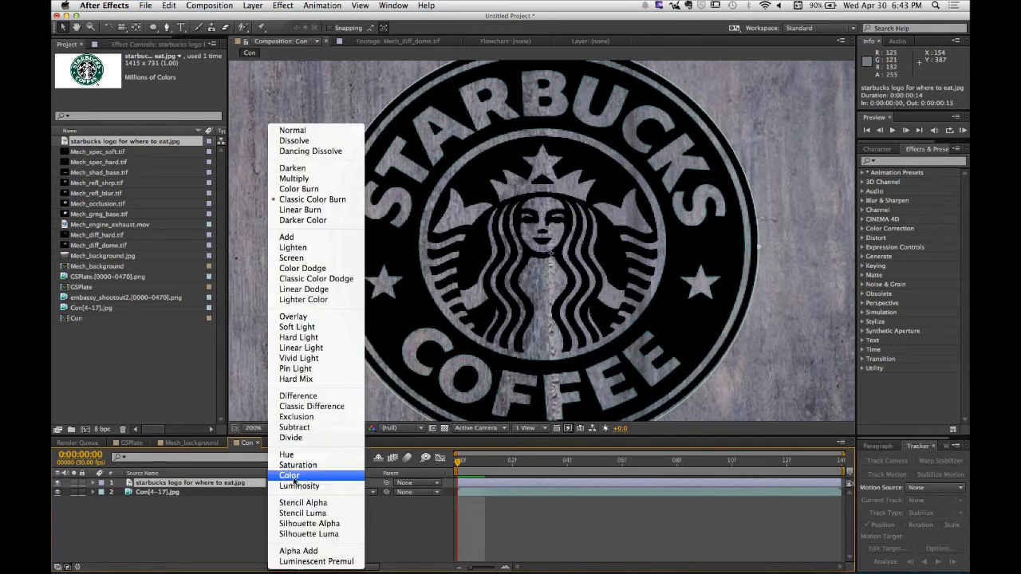
{"action": "left_click", "coordinate": [286, 237]}
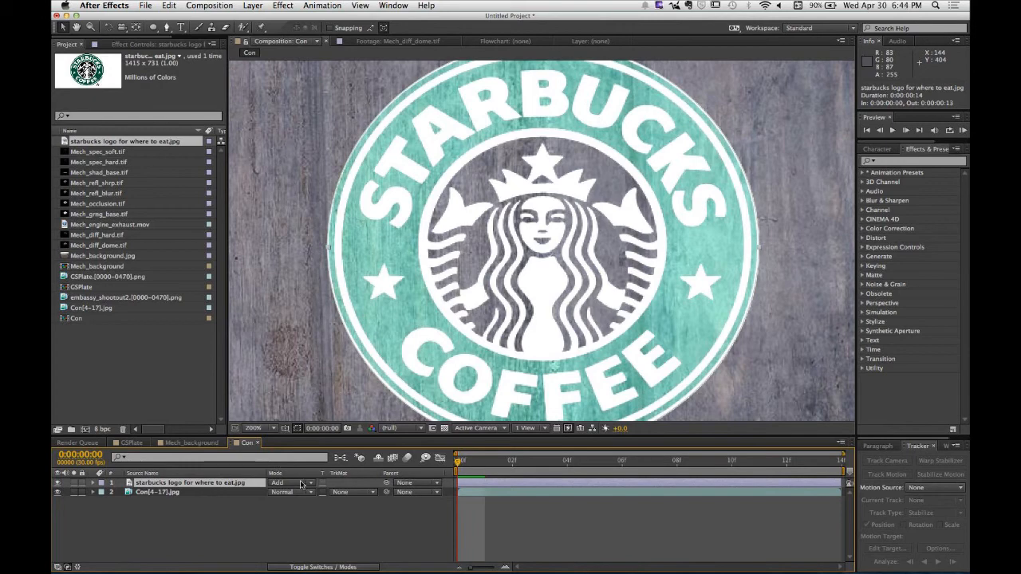
{"action": "left_click", "coordinate": [301, 484]}
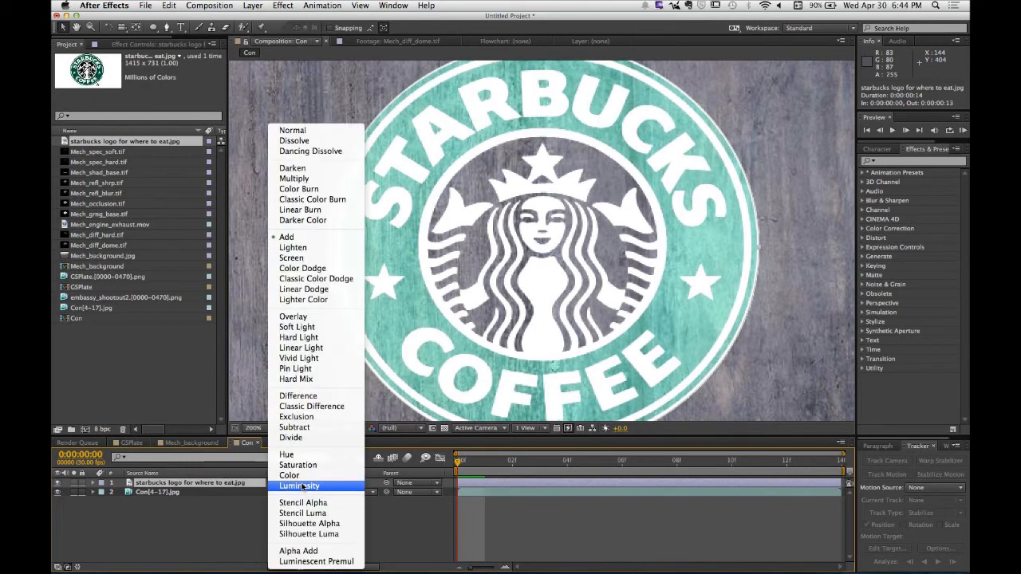
{"action": "left_click", "coordinate": [327, 248]}
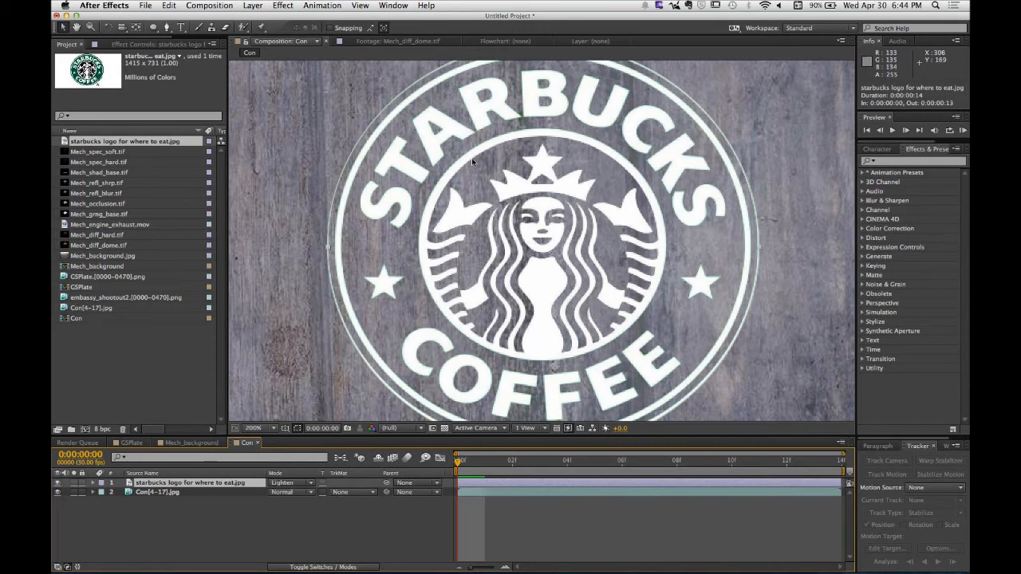
{"action": "left_click", "coordinate": [289, 483]}
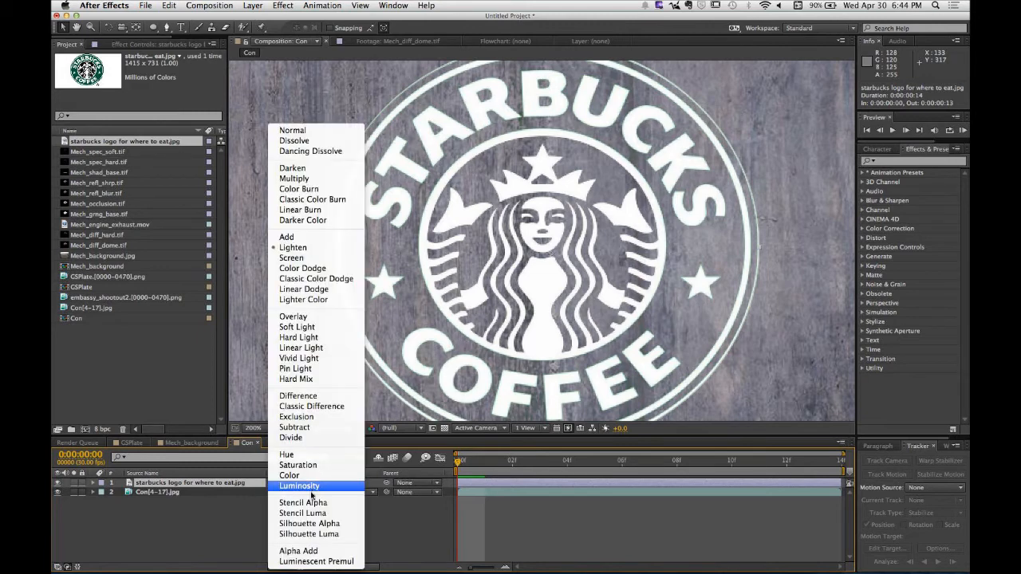
{"action": "left_click", "coordinate": [291, 258]}
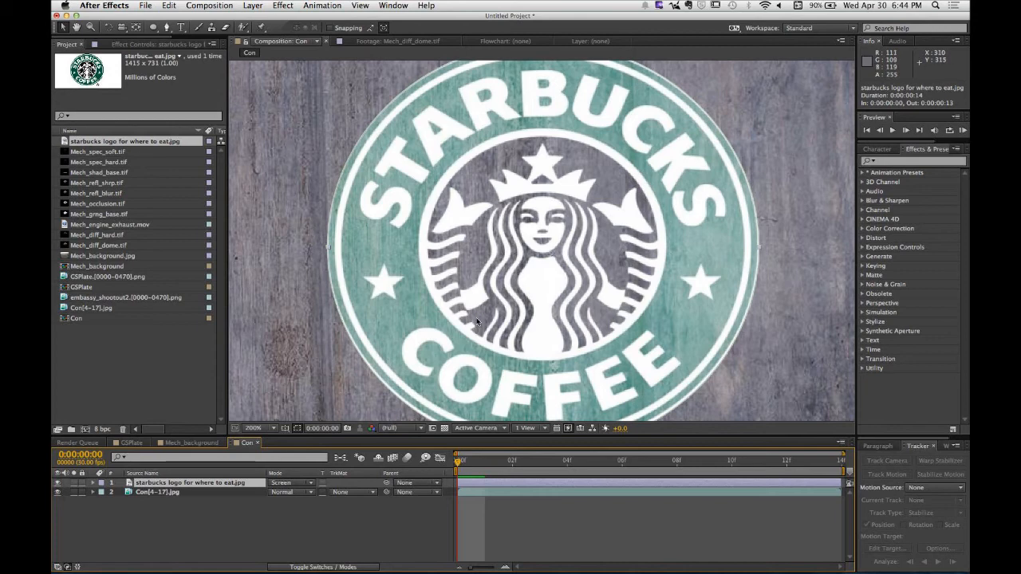
Step: Try the Overlay, Soft Light and Hard Light blending modes in turn on the Starbucks logo layer
{"action": "left_click", "coordinate": [308, 483]}
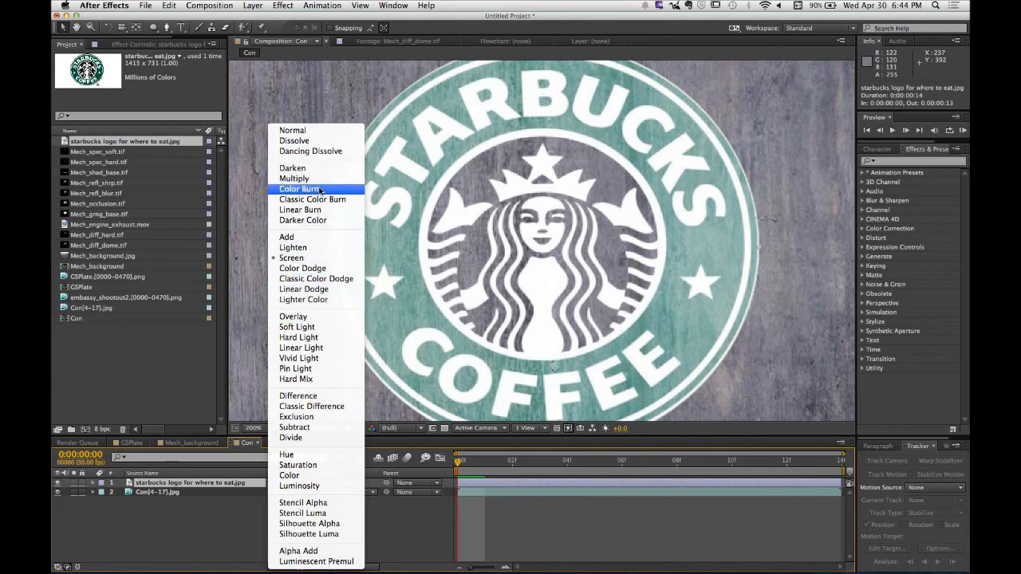
{"action": "left_click", "coordinate": [293, 317]}
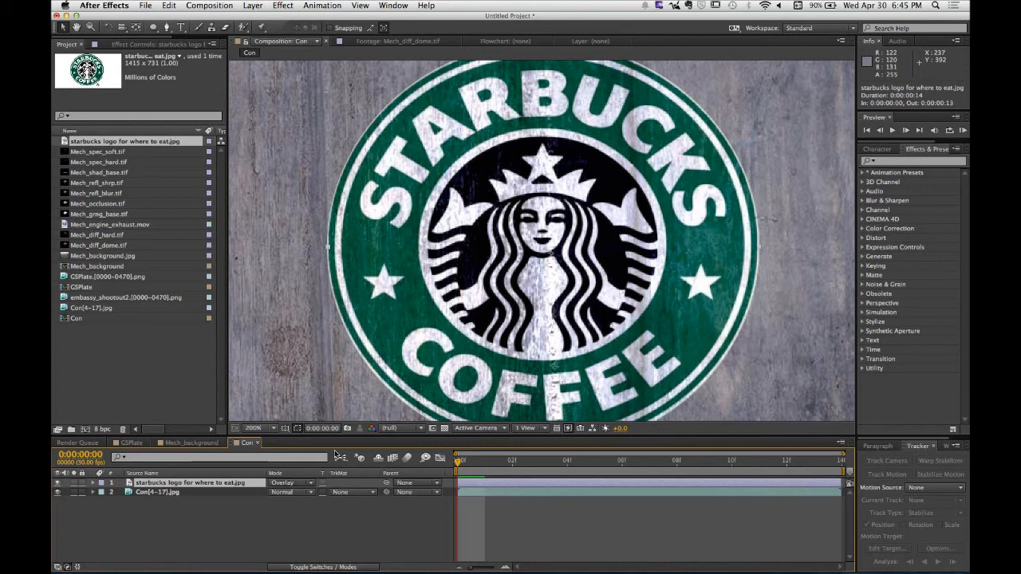
{"action": "left_click", "coordinate": [299, 483]}
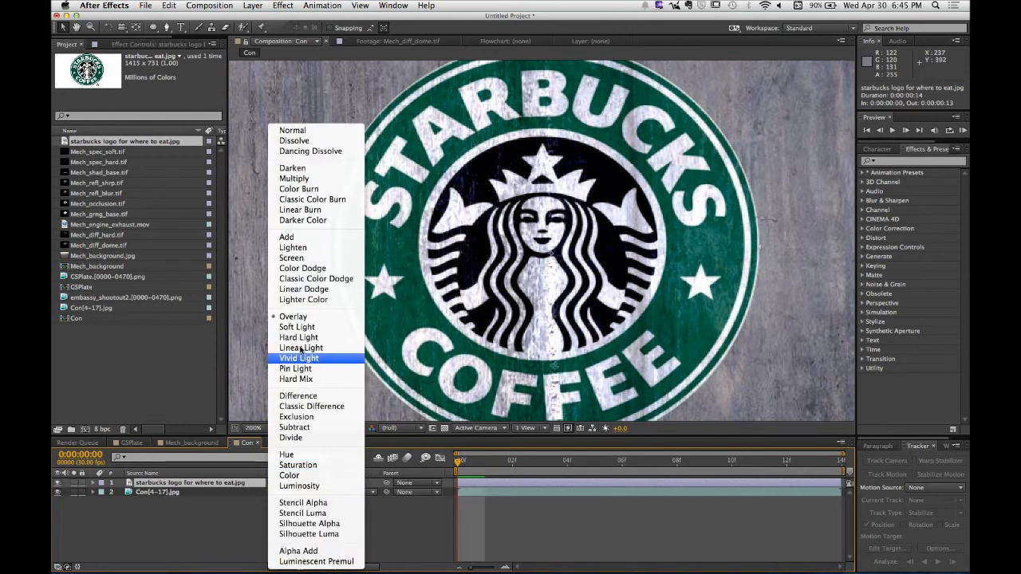
{"action": "left_click", "coordinate": [323, 328]}
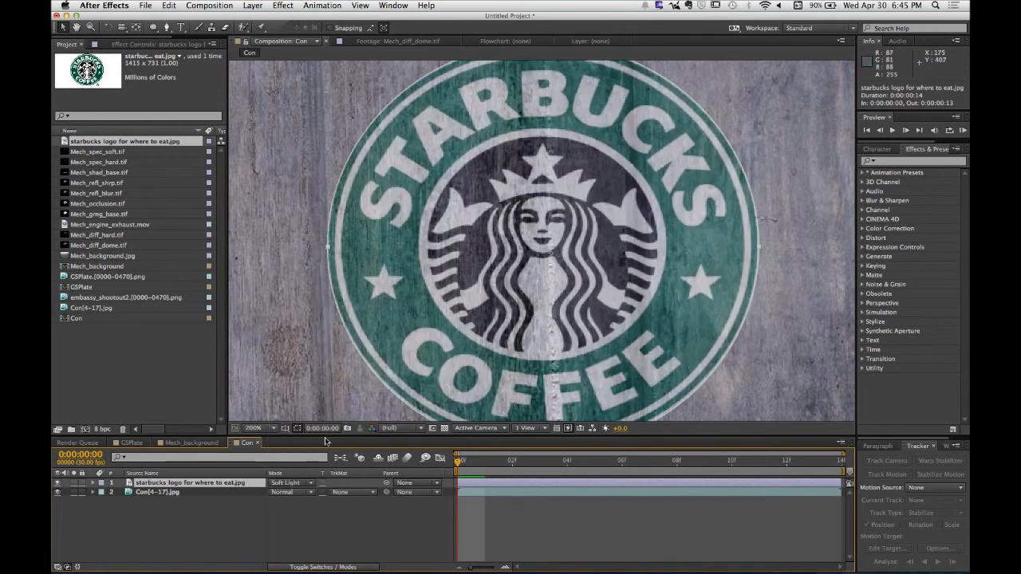
{"action": "left_click", "coordinate": [292, 486]}
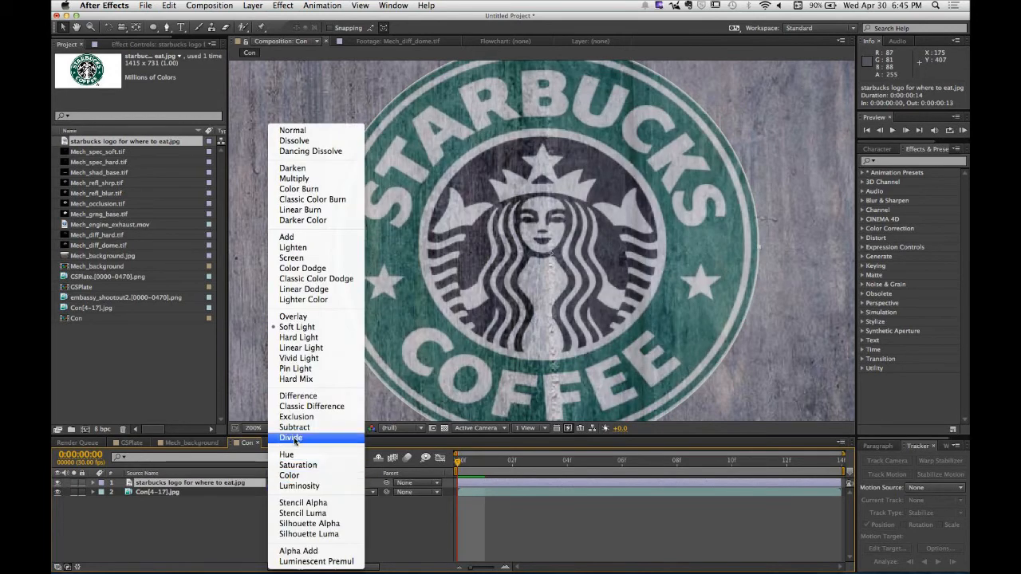
{"action": "left_click", "coordinate": [311, 338]}
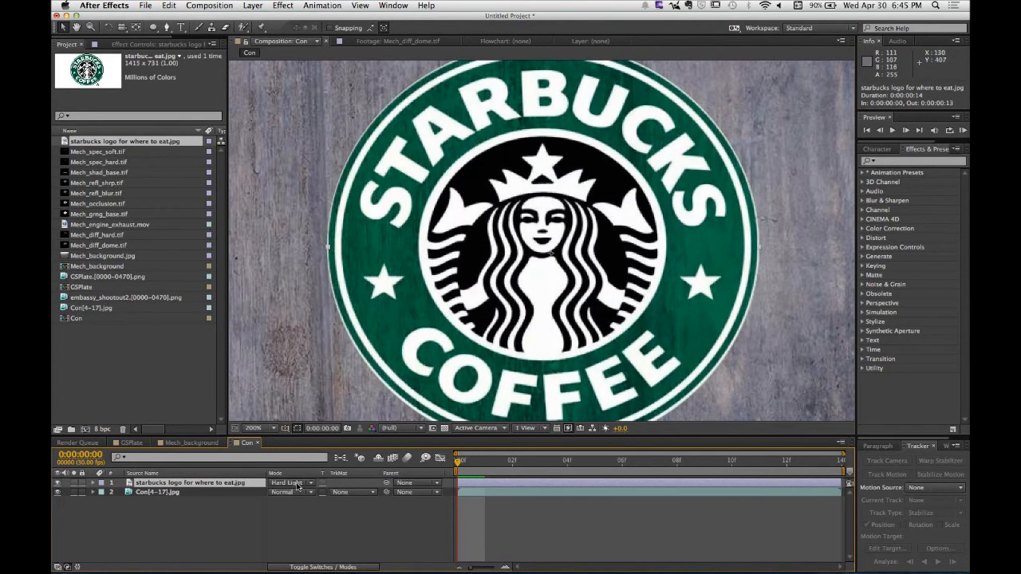
Step: Try the Linear Light, Pin Light and Vivid Light blending modes in turn on the Starbucks logo layer
{"action": "left_click", "coordinate": [297, 488]}
{"action": "left_click", "coordinate": [308, 347]}
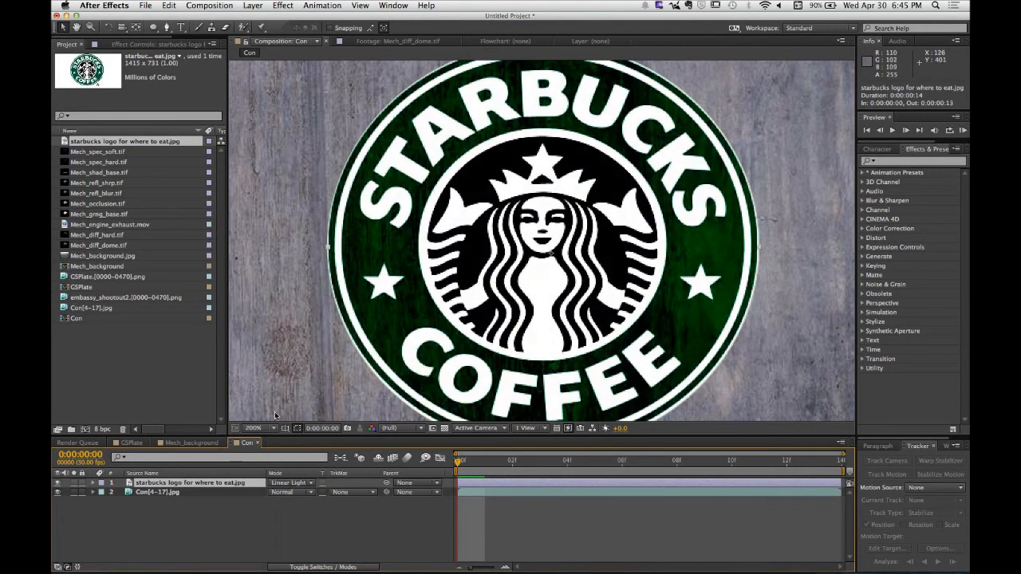
{"action": "left_click", "coordinate": [292, 482]}
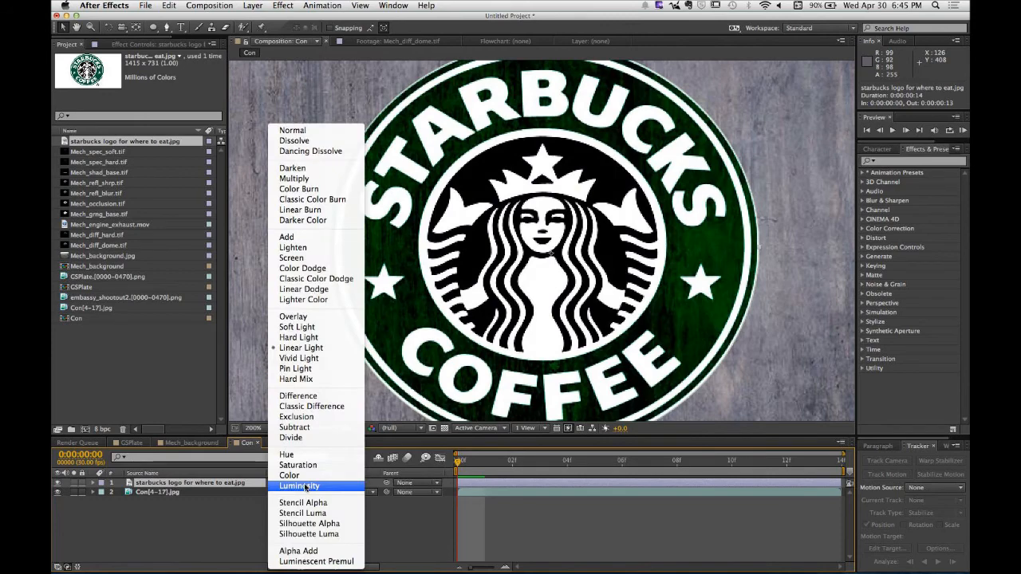
{"action": "left_click", "coordinate": [296, 368]}
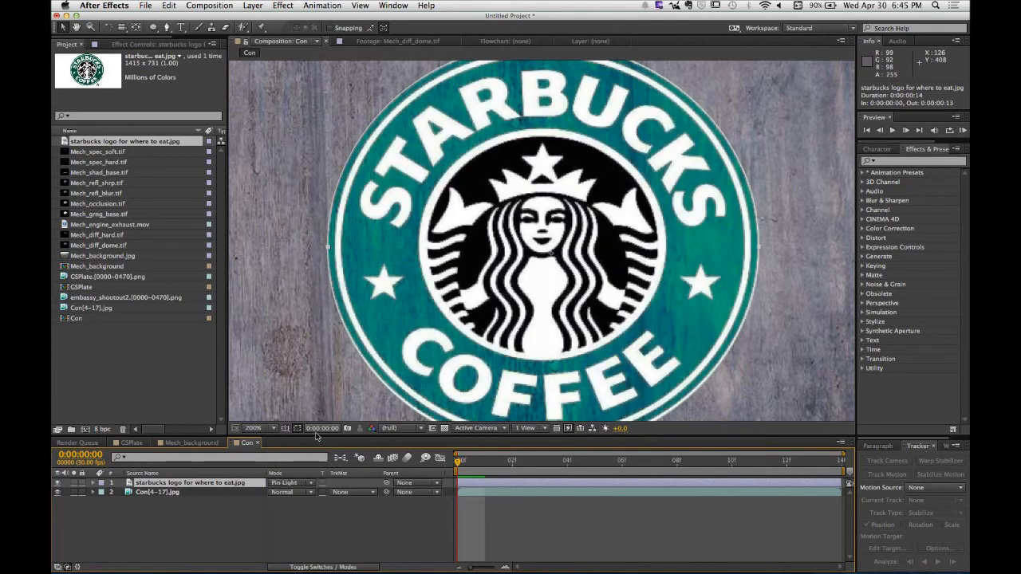
{"action": "left_click", "coordinate": [302, 488]}
{"action": "left_click", "coordinate": [303, 358]}
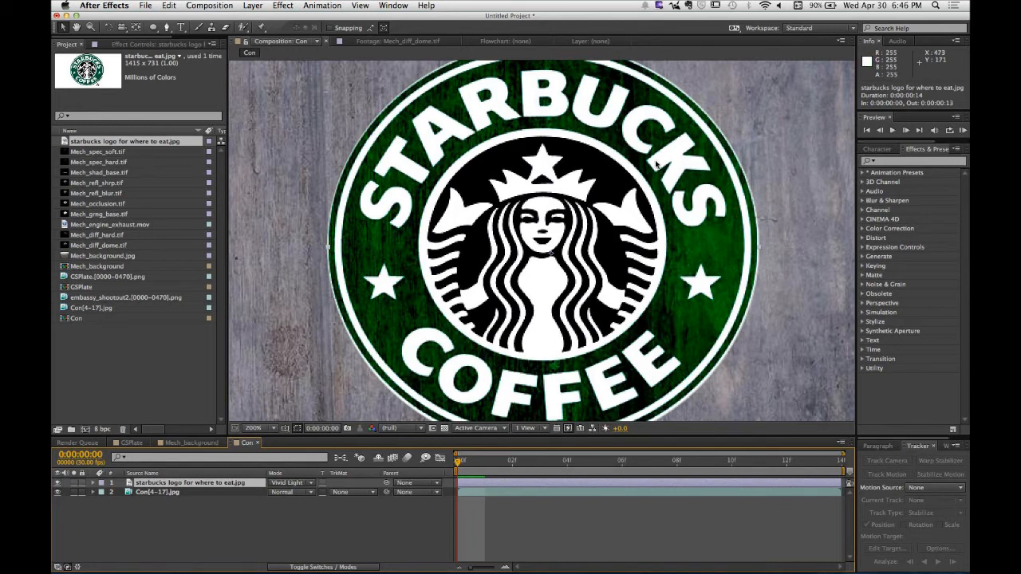
Step: Switch the Starbucks logo layer's blending mode to Pin Light and from there to Hard Mix
{"action": "left_click", "coordinate": [287, 483]}
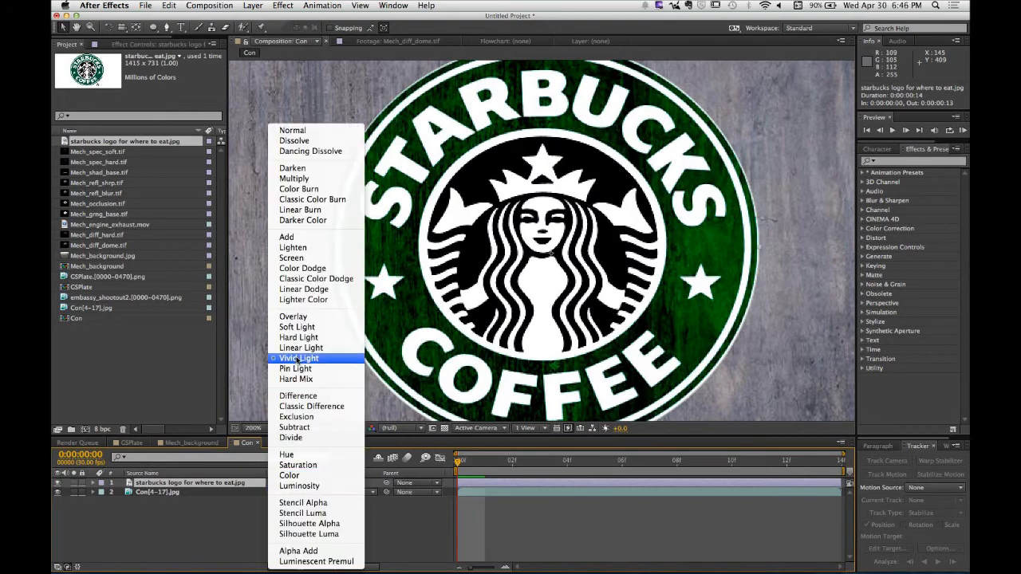
{"action": "left_click", "coordinate": [295, 369]}
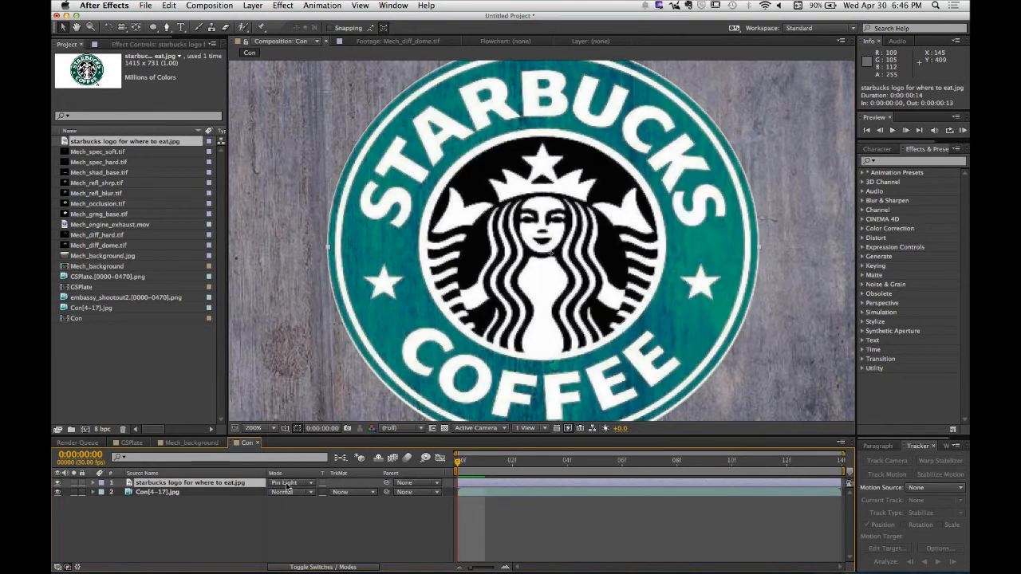
{"action": "left_click", "coordinate": [288, 485]}
{"action": "left_click", "coordinate": [296, 379]}
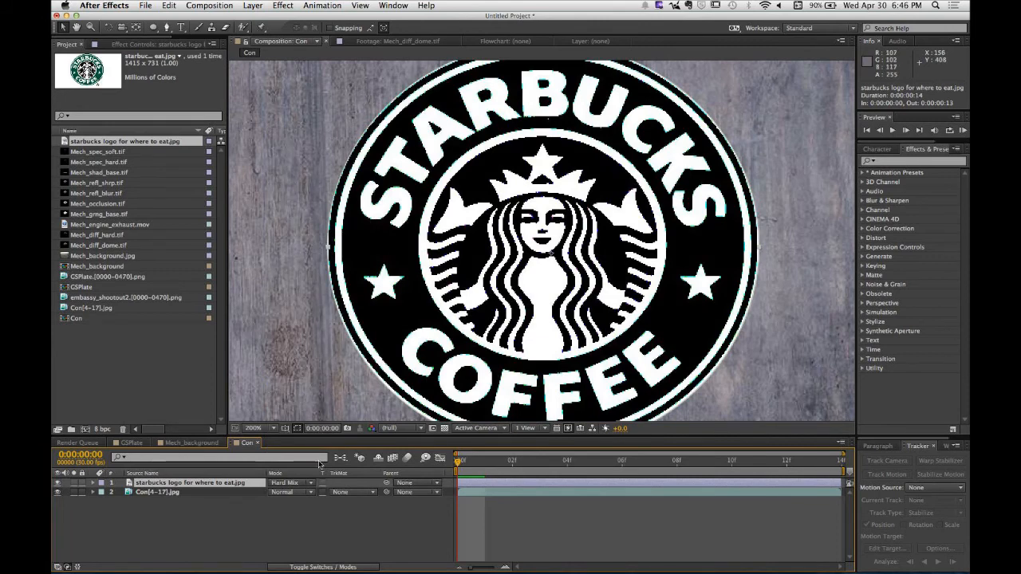
Step: Try the Difference and Exclusion blending modes on the Starbucks logo layer and deselect the layer
{"action": "left_click", "coordinate": [305, 485]}
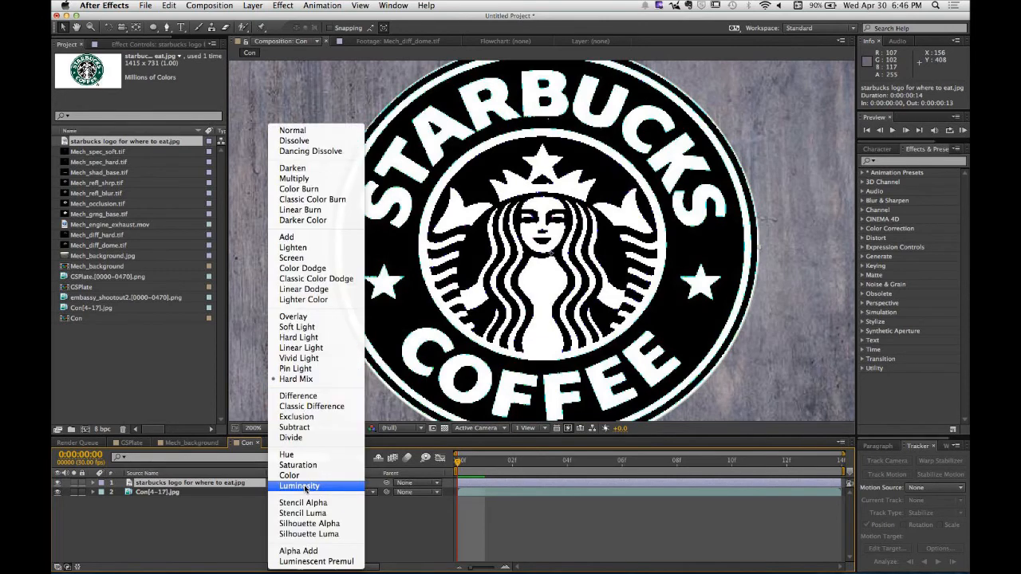
{"action": "left_click", "coordinate": [309, 398]}
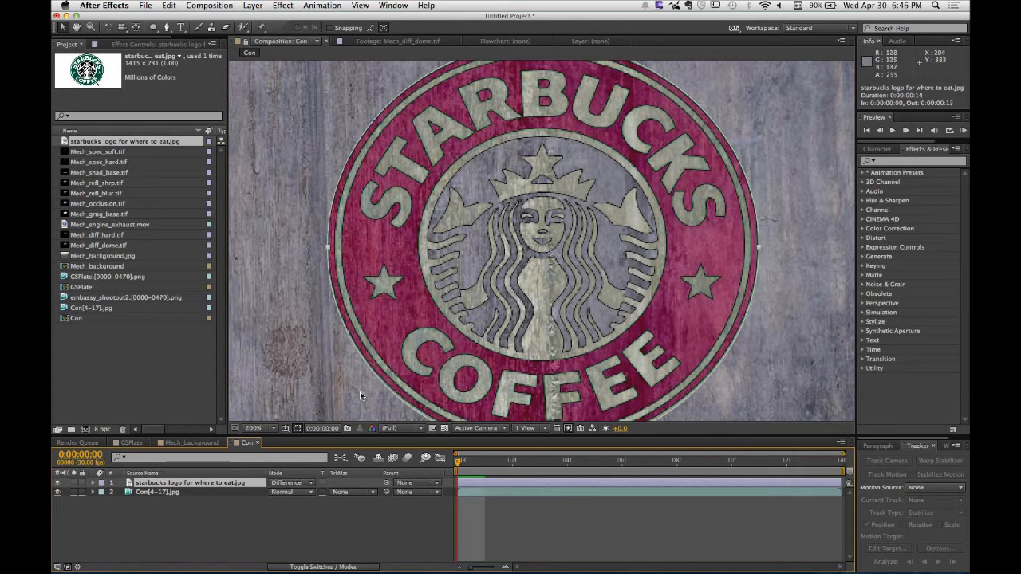
{"action": "left_click", "coordinate": [300, 483]}
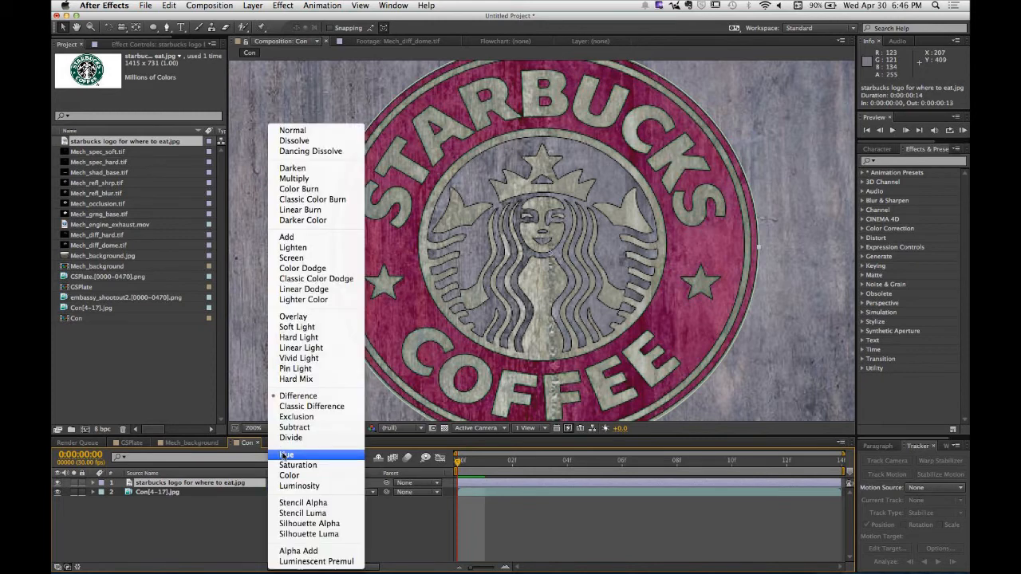
{"action": "left_click", "coordinate": [328, 418]}
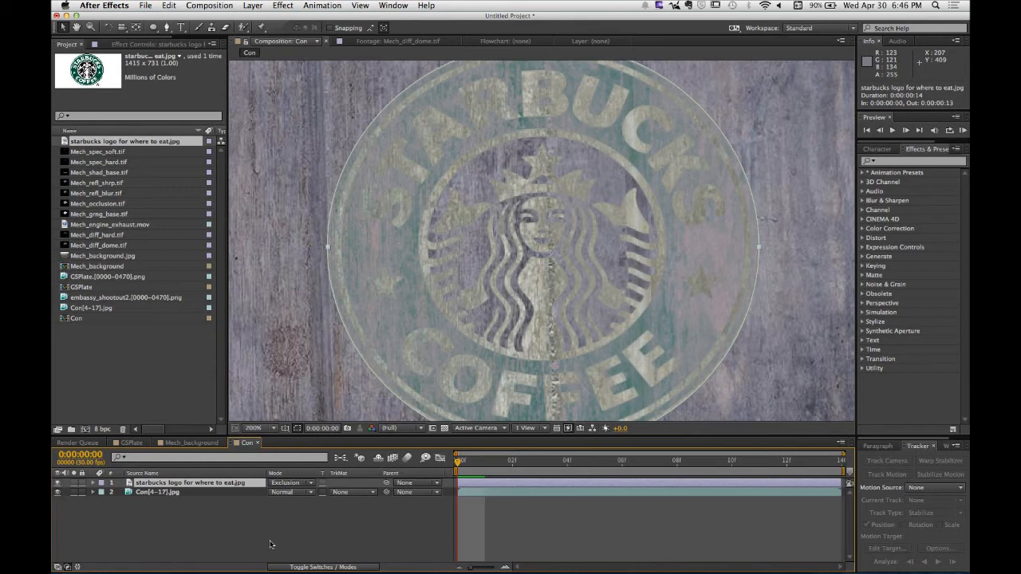
{"action": "left_click", "coordinate": [270, 532]}
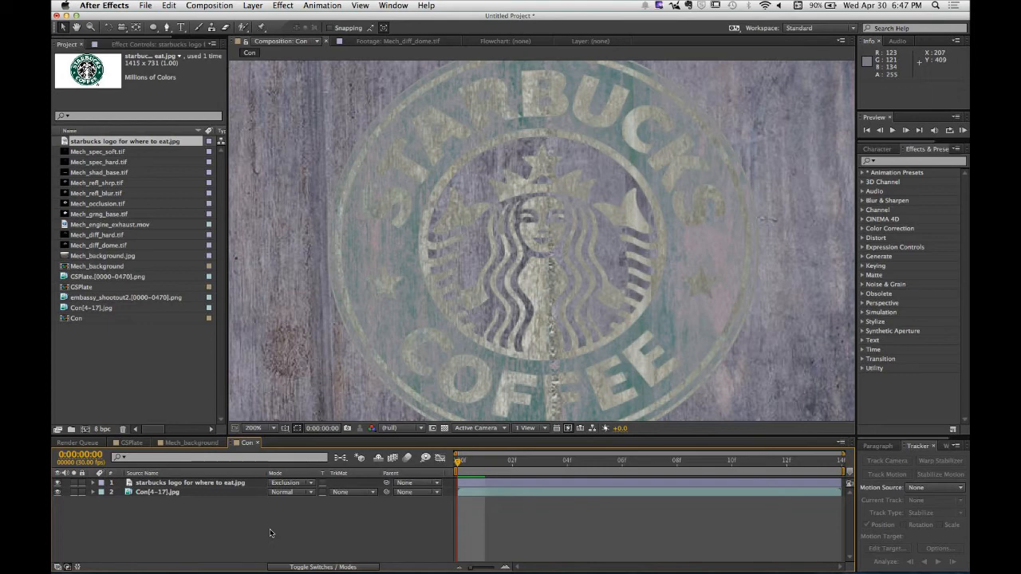
Step: Try the Hue, Saturation, Color and Luminosity blending modes in turn on the Starbucks logo layer
{"action": "left_click", "coordinate": [287, 483]}
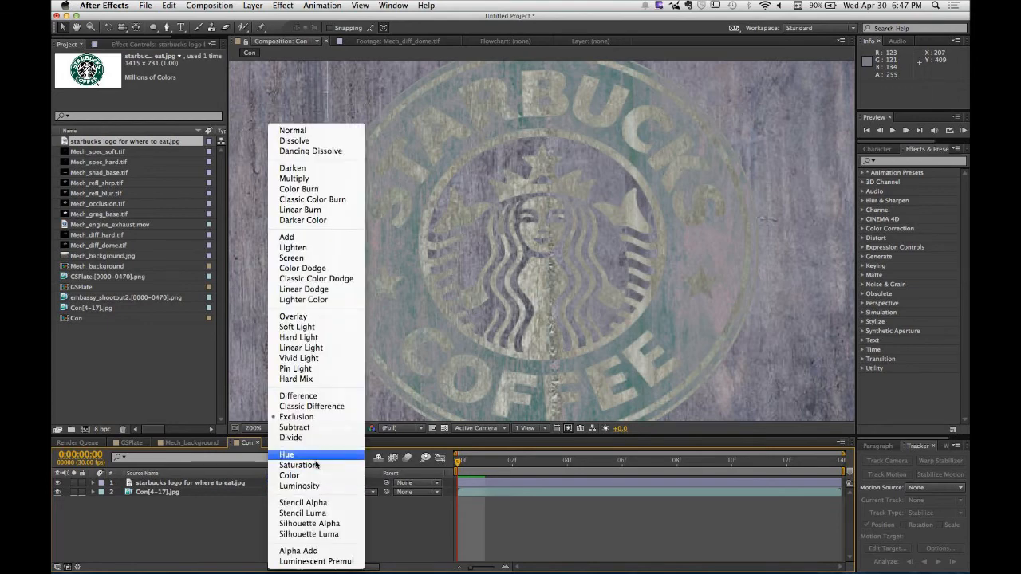
{"action": "left_click", "coordinate": [317, 454]}
{"action": "left_click", "coordinate": [296, 529]}
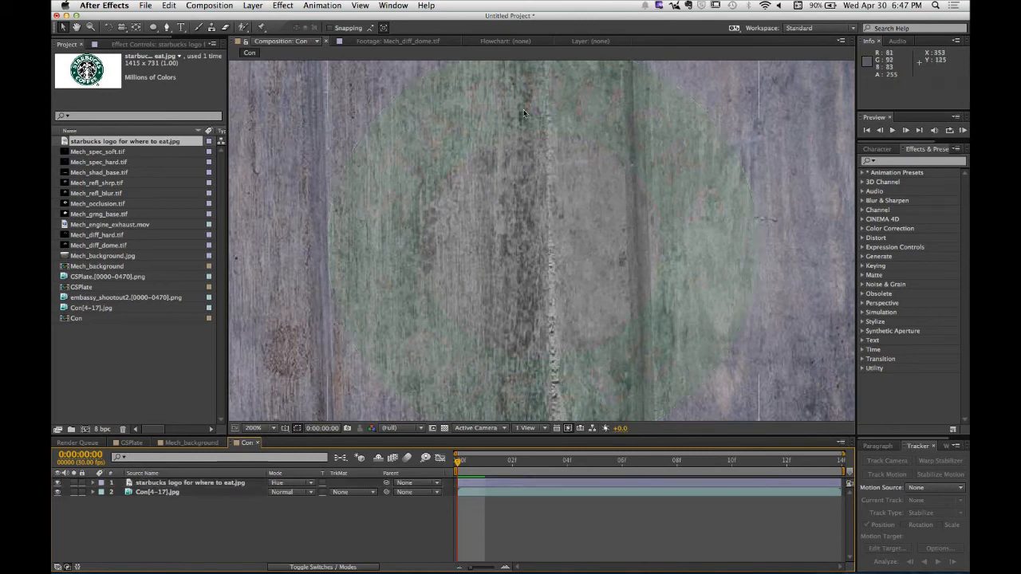
{"action": "left_click", "coordinate": [300, 487]}
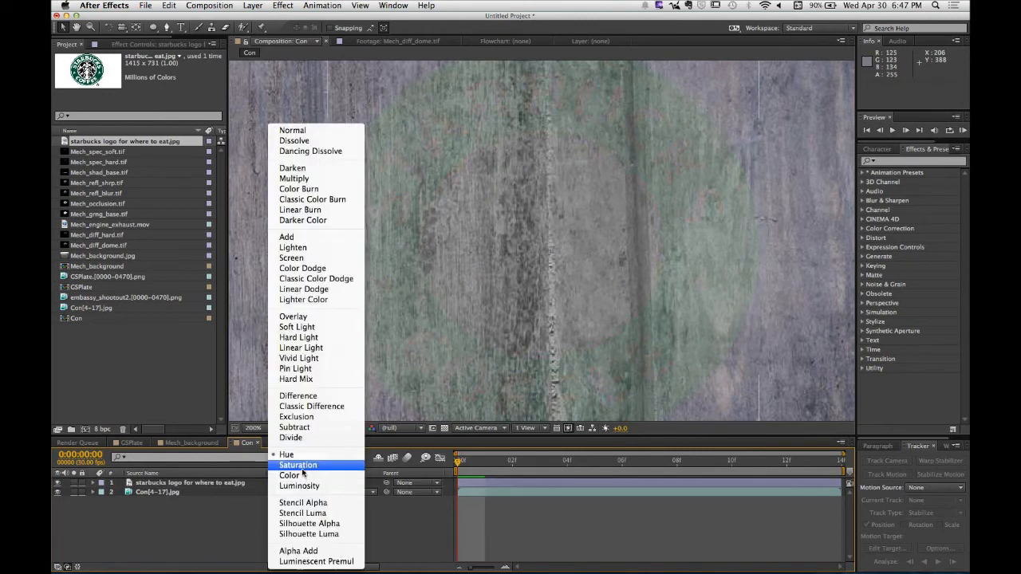
{"action": "left_click", "coordinate": [303, 468]}
{"action": "left_click", "coordinate": [310, 485]}
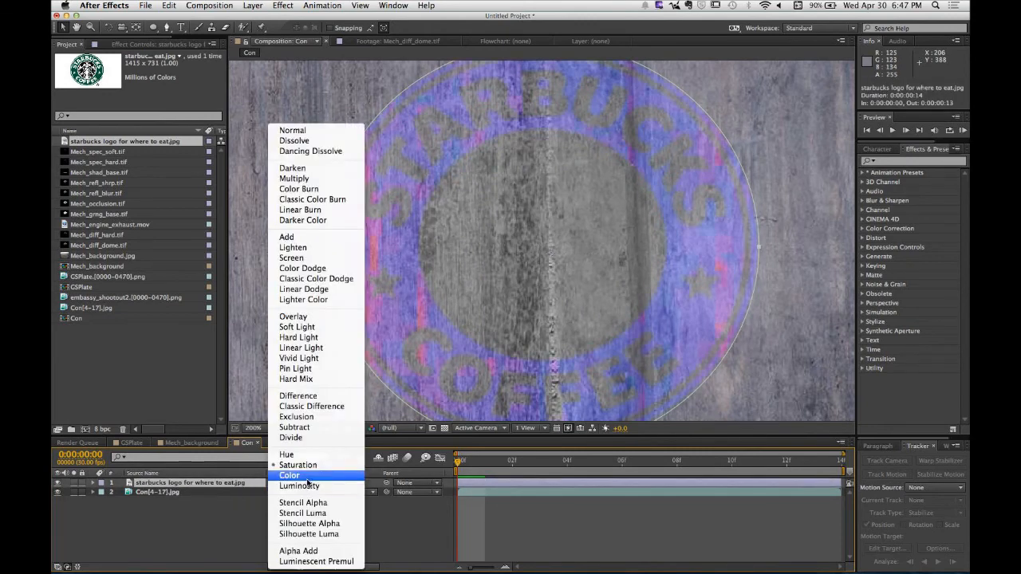
{"action": "left_click", "coordinate": [305, 482]}
{"action": "left_click", "coordinate": [306, 486]}
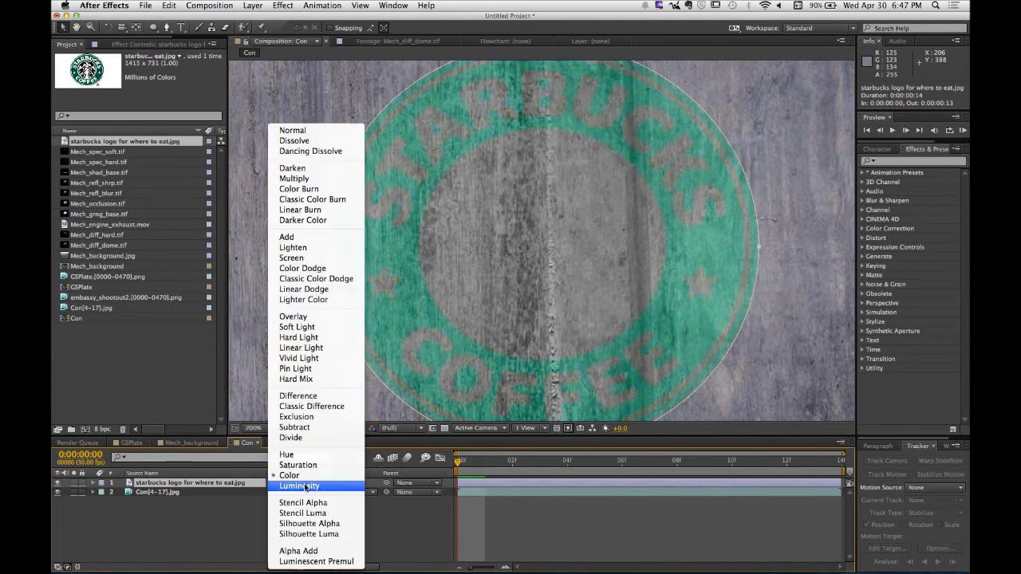
{"action": "left_click", "coordinate": [278, 492]}
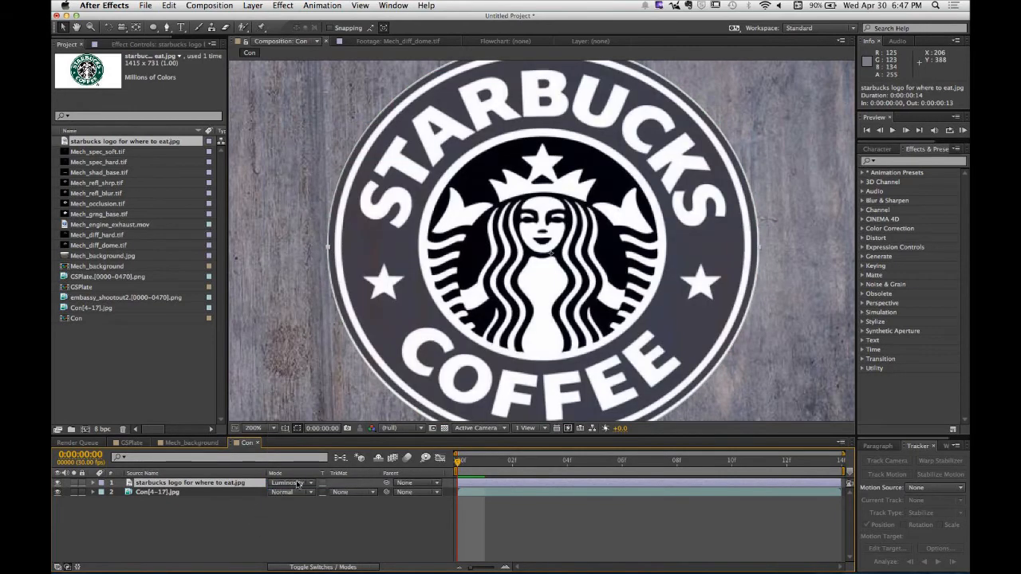
Step: Try the Stencil Alpha and Stencil Luma blending modes on the Starbucks logo layer
{"action": "left_click", "coordinate": [300, 484]}
{"action": "left_click", "coordinate": [316, 504]}
{"action": "left_click", "coordinate": [333, 543]}
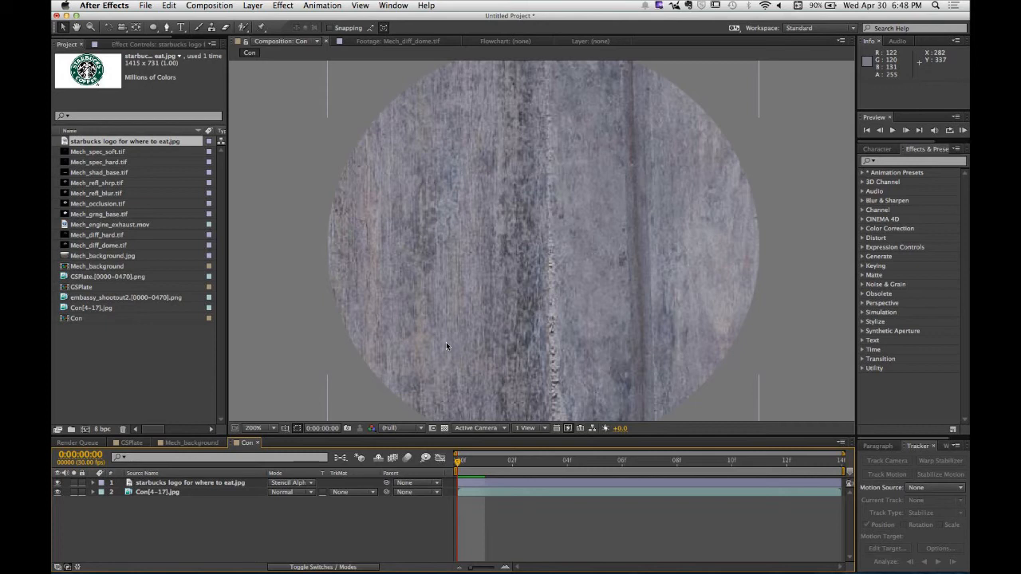
{"action": "left_click", "coordinate": [307, 483]}
{"action": "left_click", "coordinate": [301, 513]}
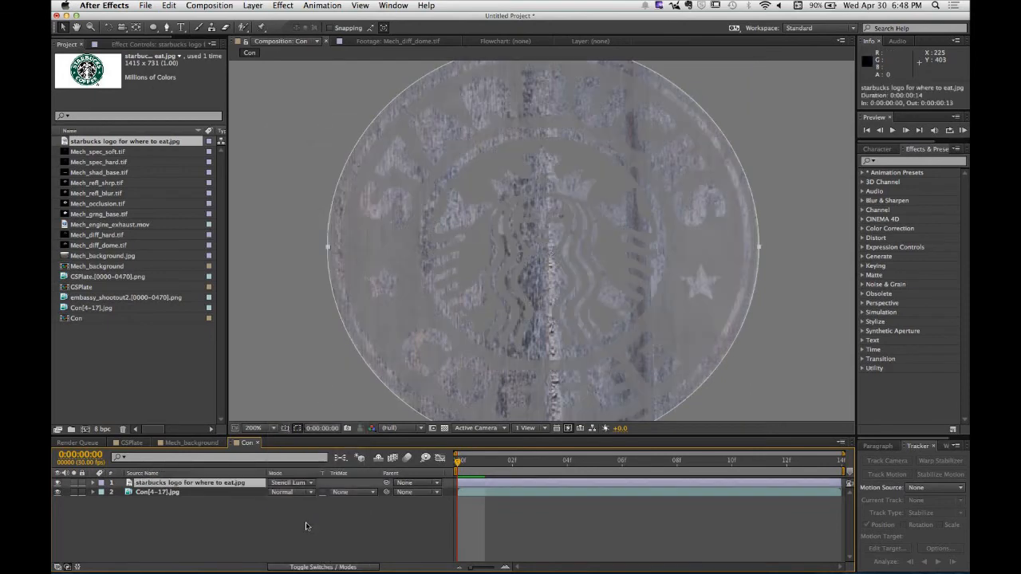
{"action": "left_click", "coordinate": [317, 523]}
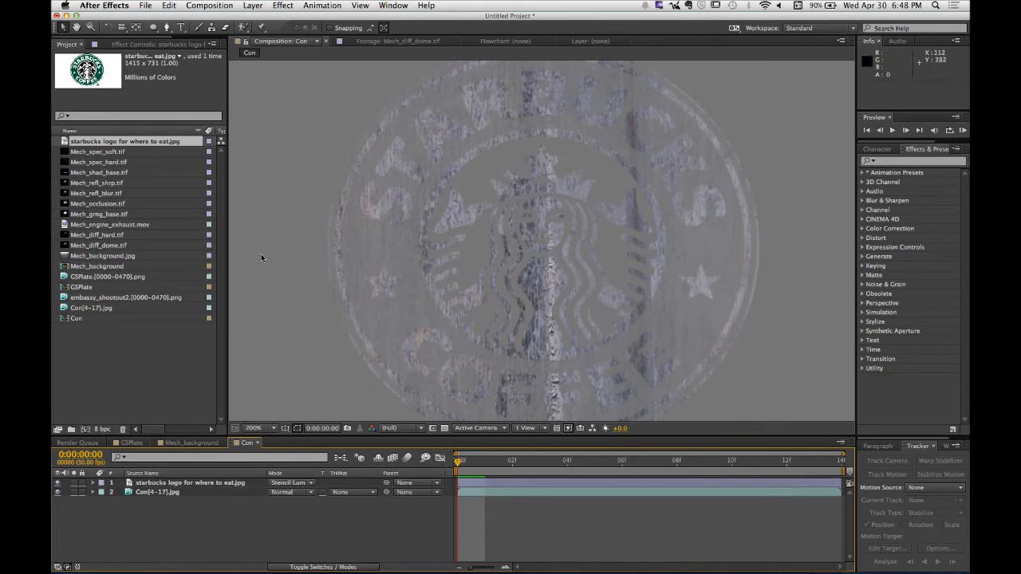
Step: Try the Silhouette Alpha and Silhouette Luma blending modes on the Starbucks logo layer
{"action": "left_click", "coordinate": [301, 484]}
{"action": "left_click", "coordinate": [313, 524]}
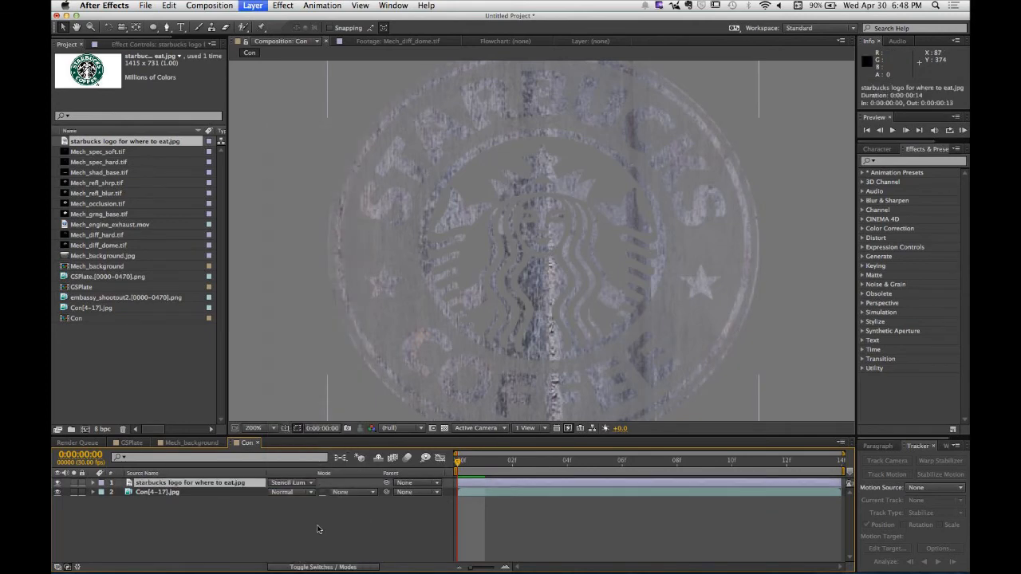
{"action": "left_click", "coordinate": [300, 484]}
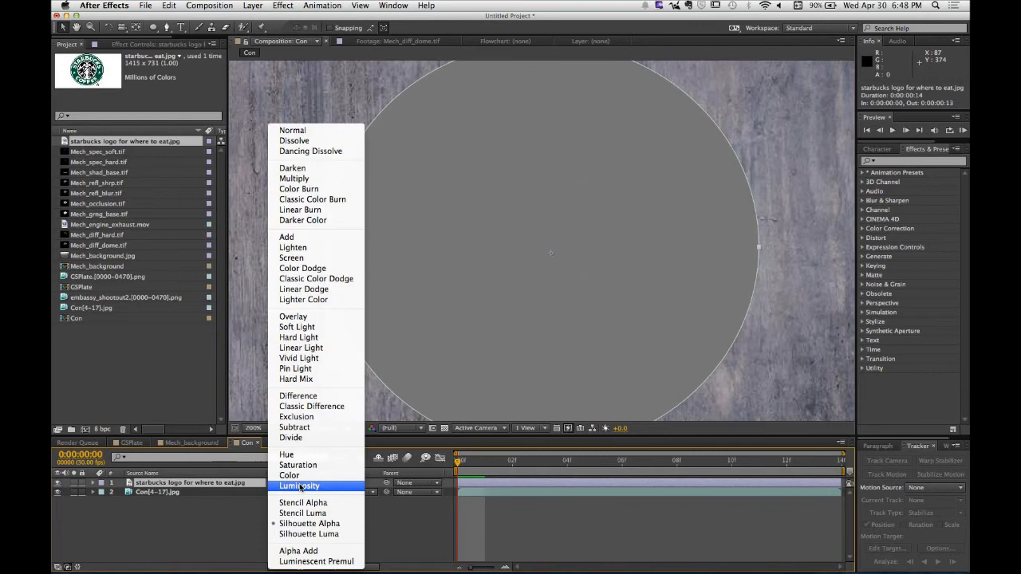
{"action": "left_click", "coordinate": [313, 538]}
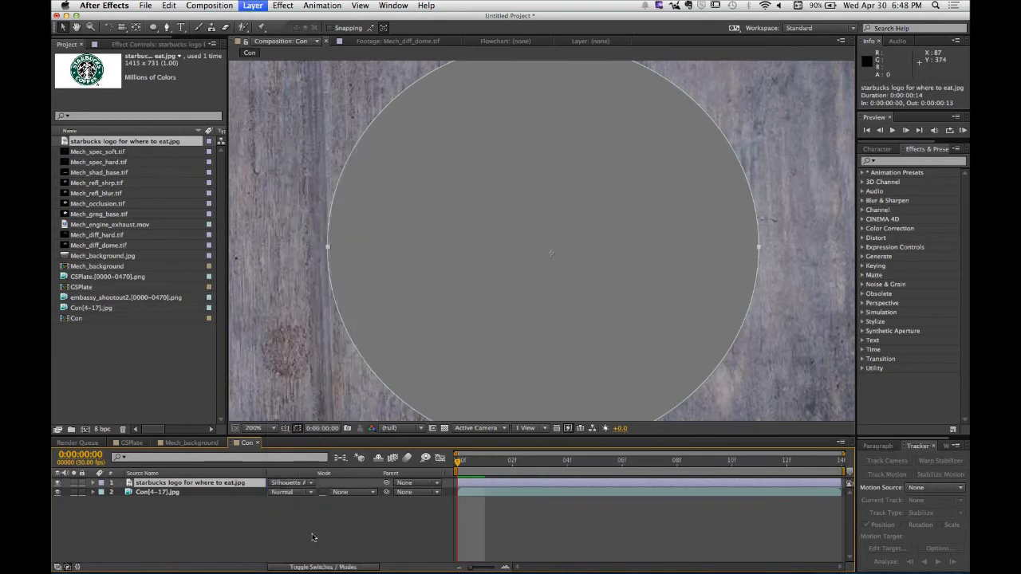
Step: Return the Starbucks logo layer's blending mode to Normal and leave the layer deselected
{"action": "left_click", "coordinate": [285, 484]}
{"action": "left_click", "coordinate": [292, 130]}
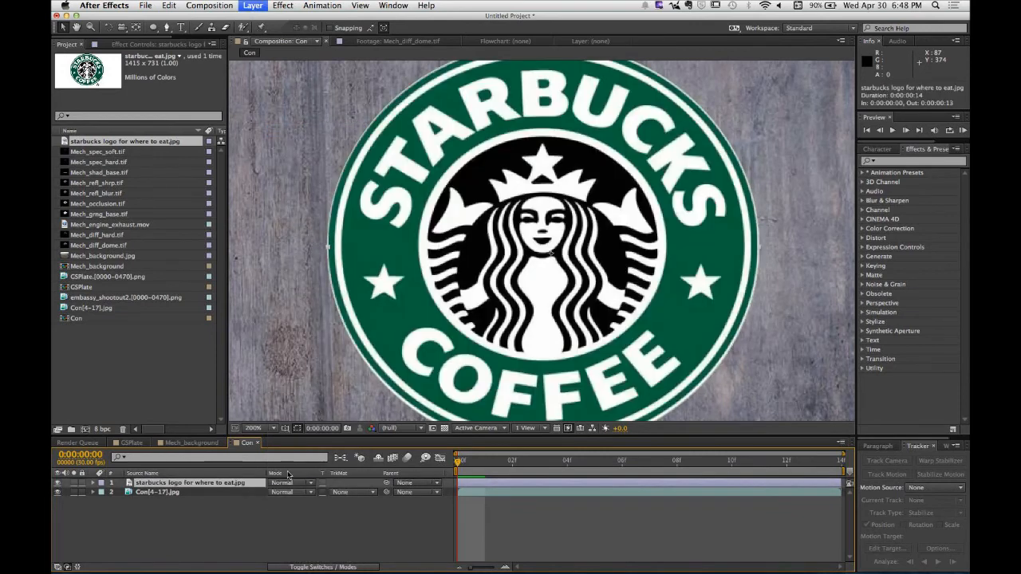
{"action": "left_click", "coordinate": [270, 520]}
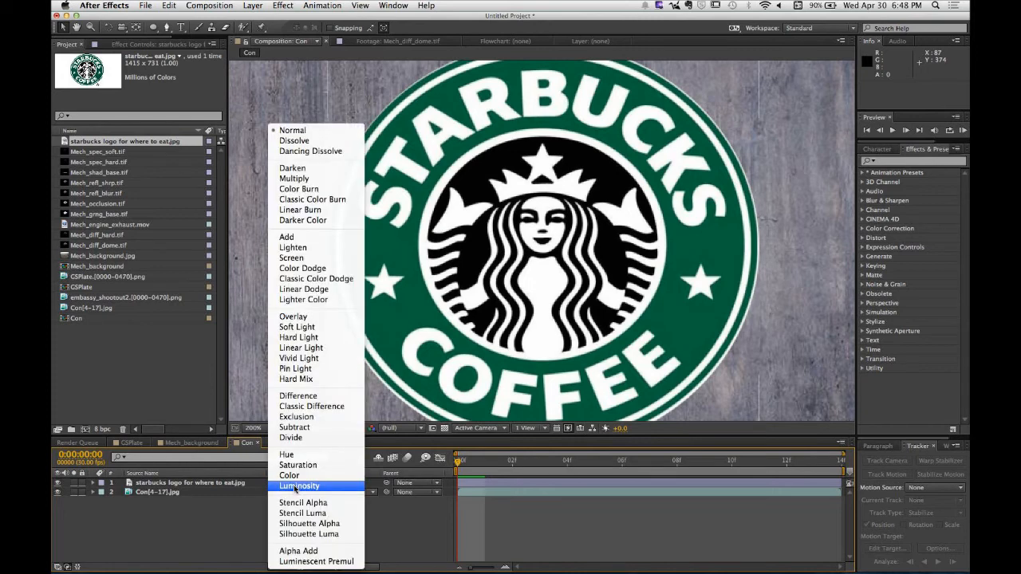
{"action": "left_click", "coordinate": [292, 493]}
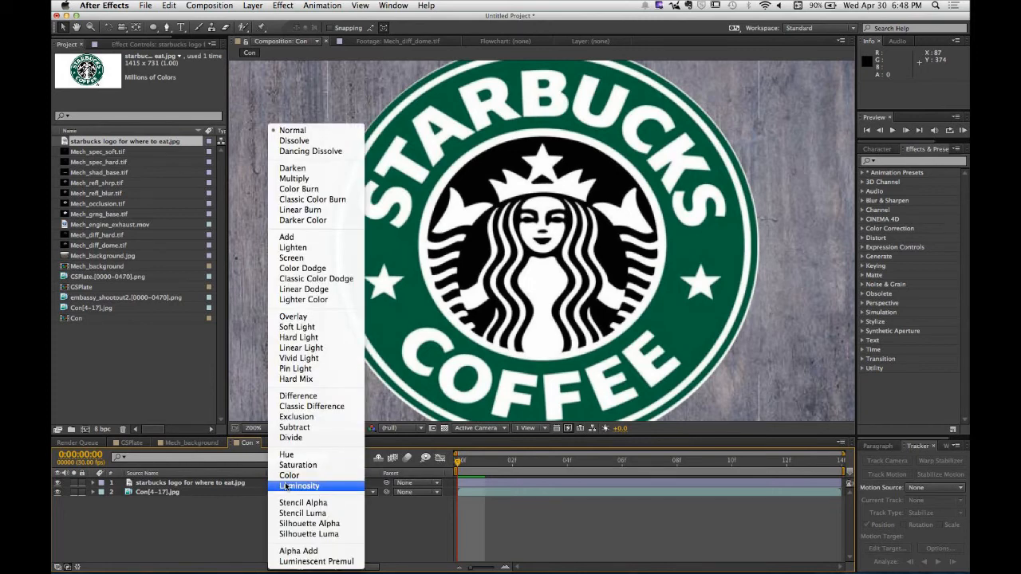
{"action": "left_click", "coordinate": [207, 526]}
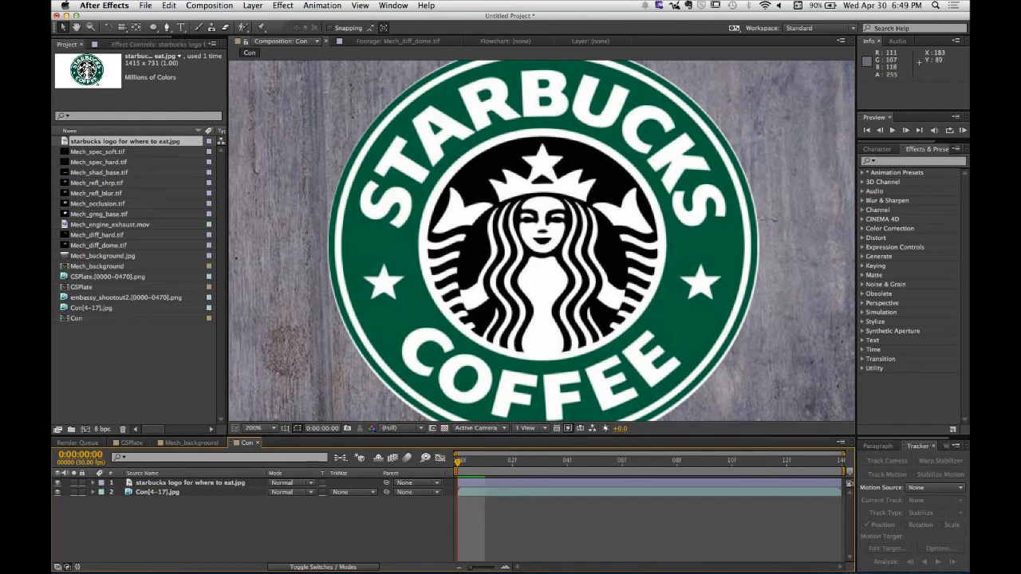
Step: Add a new adjustment layer above the logo and concrete layers and leave it selected
{"action": "left_click", "coordinate": [253, 6]}
{"action": "mouse_move", "coordinate": [257, 18]}
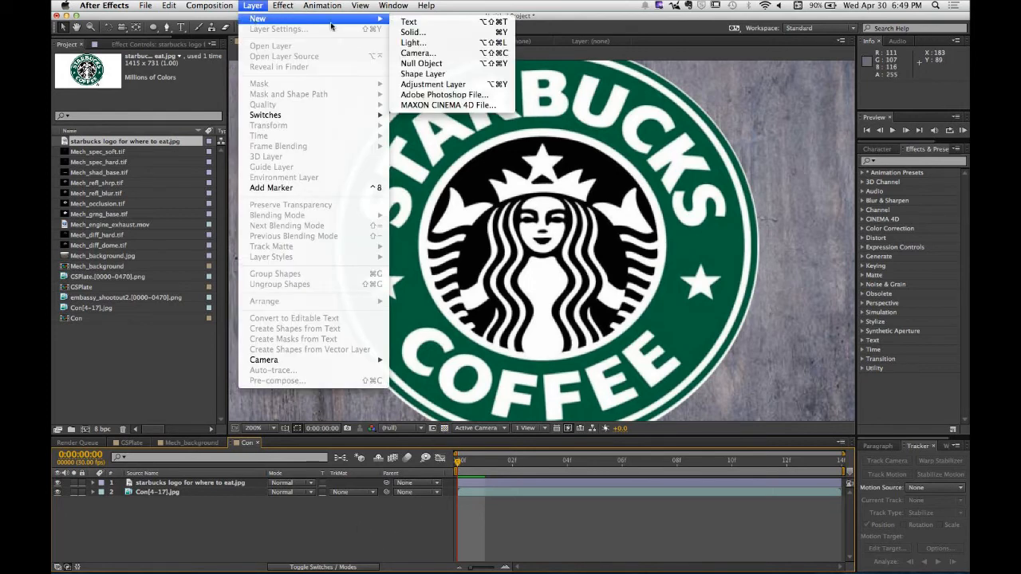
{"action": "left_click", "coordinate": [472, 88]}
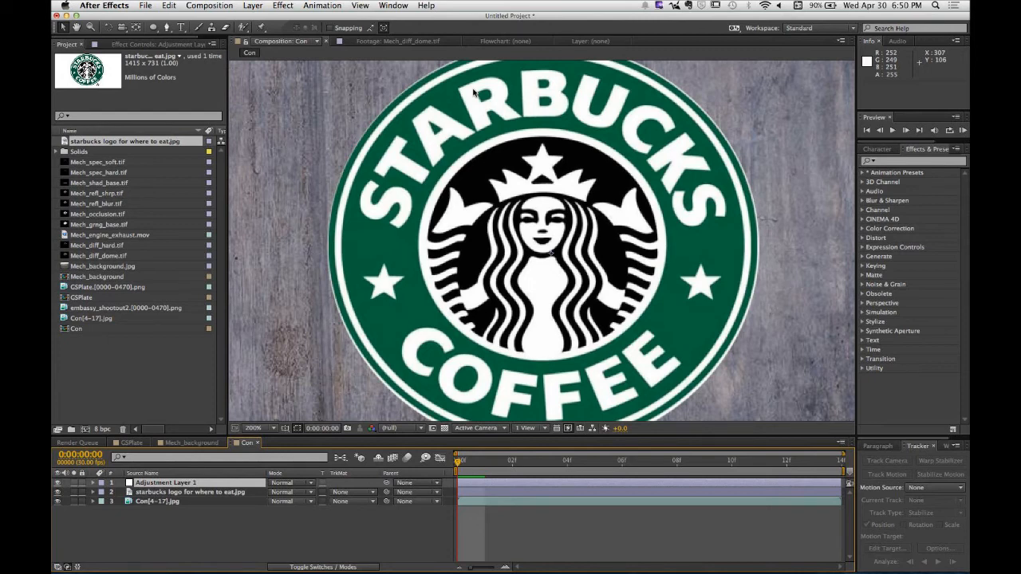
{"action": "left_click", "coordinate": [193, 503]}
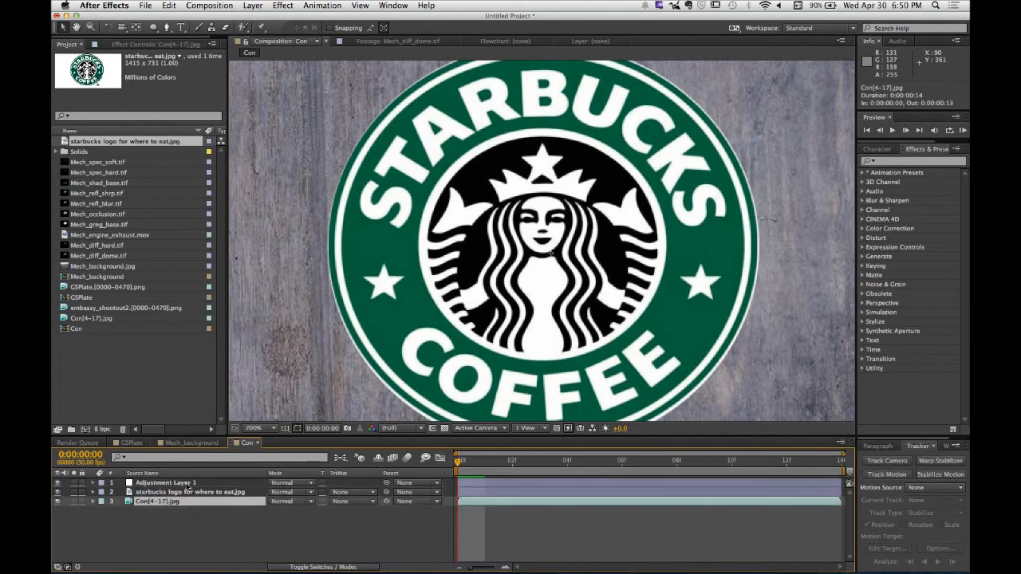
{"action": "left_click", "coordinate": [188, 484]}
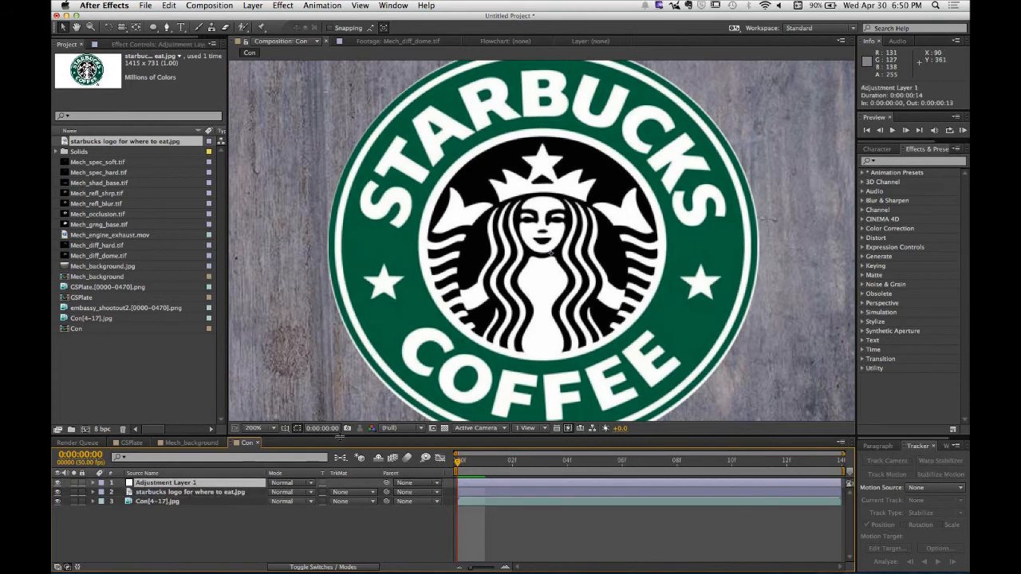
Step: Enlarge the timeline area and apply the Hue/Saturation color correction effect to the adjustment layer
{"action": "left_click_drag", "start_coordinate": [339, 437], "coordinate": [339, 321]}
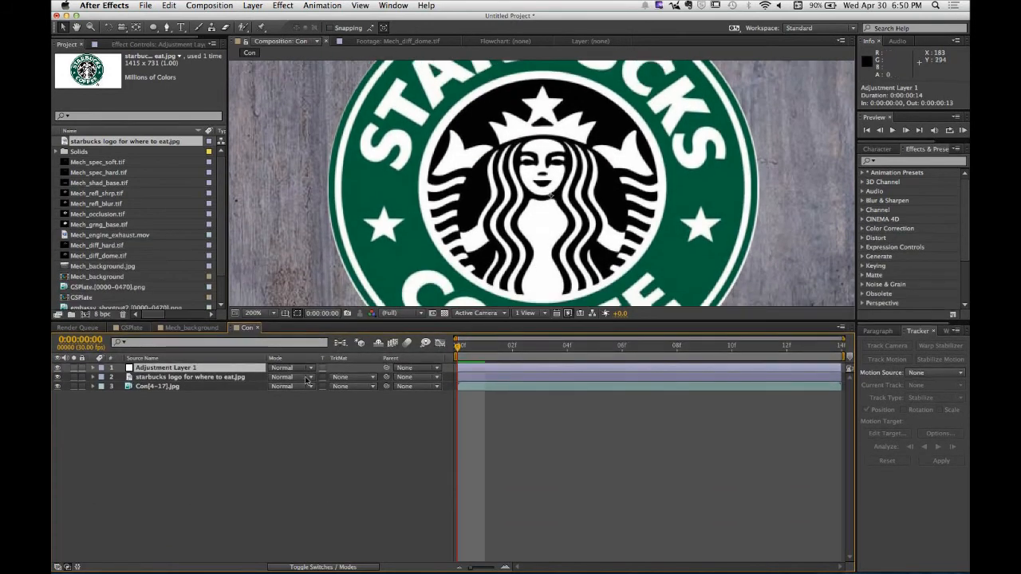
{"action": "left_click", "coordinate": [208, 451]}
{"action": "left_click", "coordinate": [170, 373]}
{"action": "left_click", "coordinate": [284, 5]}
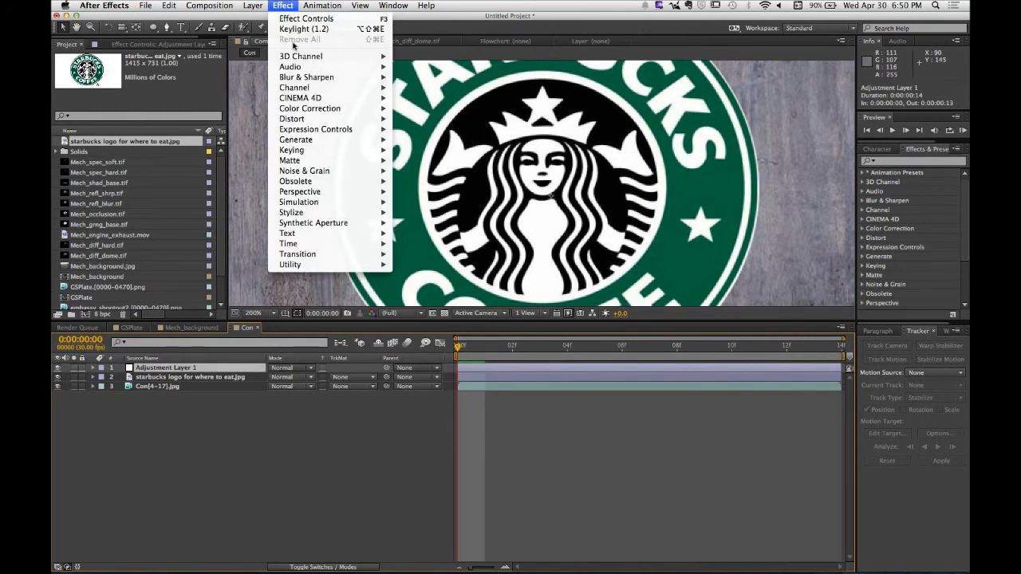
{"action": "mouse_move", "coordinate": [296, 109]}
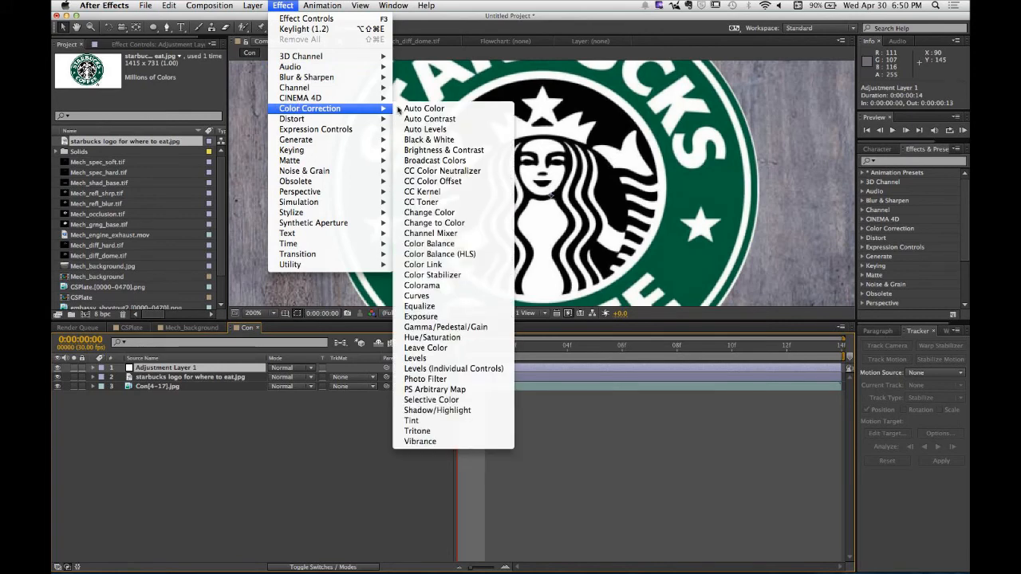
{"action": "left_click", "coordinate": [450, 337]}
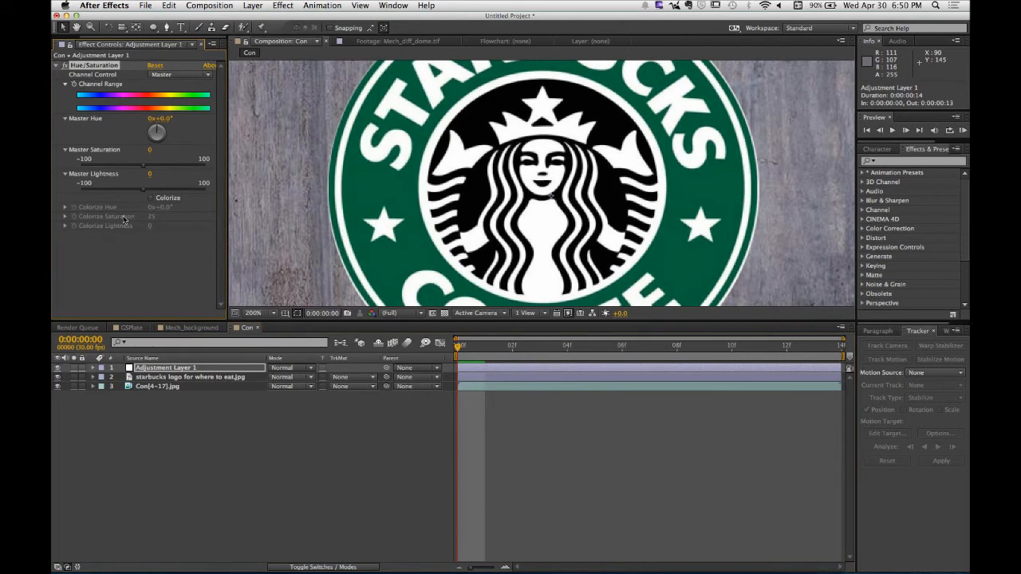
Step: Set the adjustment layer's Master Saturation to -100 and turn the Hue/Saturation effect off and on again to compare
{"action": "left_click_drag", "start_coordinate": [143, 165], "coordinate": [61, 170]}
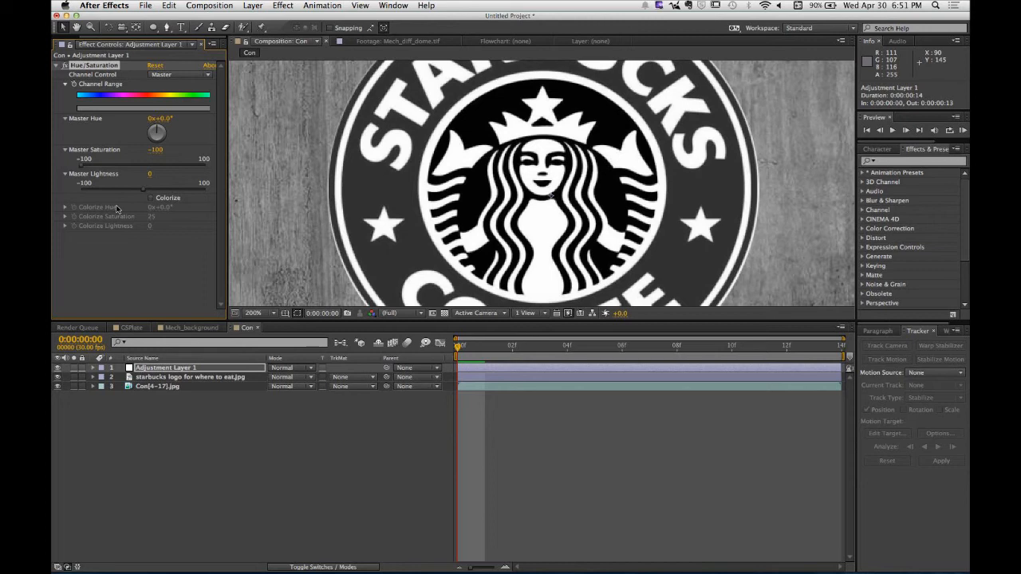
{"action": "left_click", "coordinate": [65, 66]}
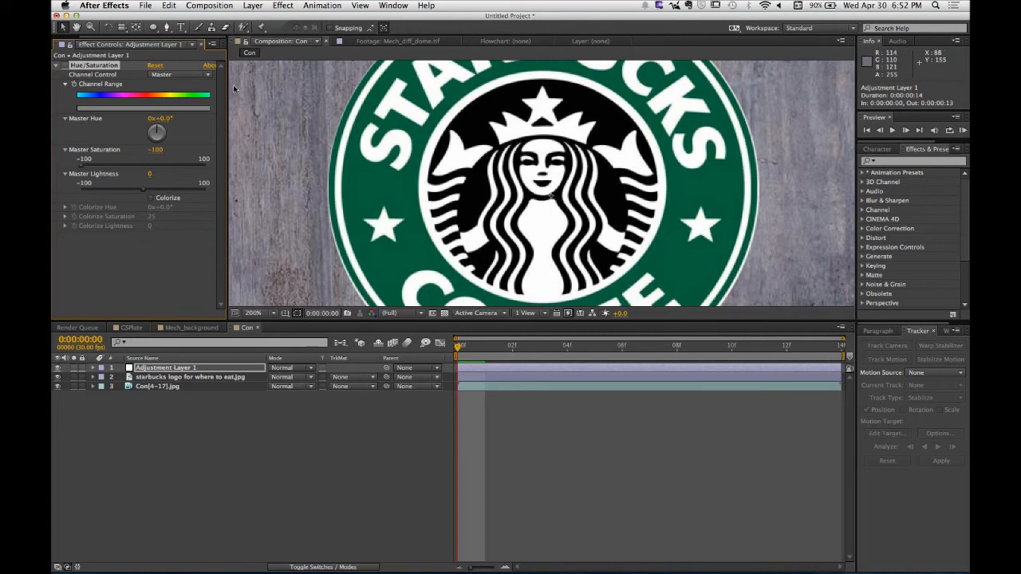
{"action": "left_click", "coordinate": [66, 66]}
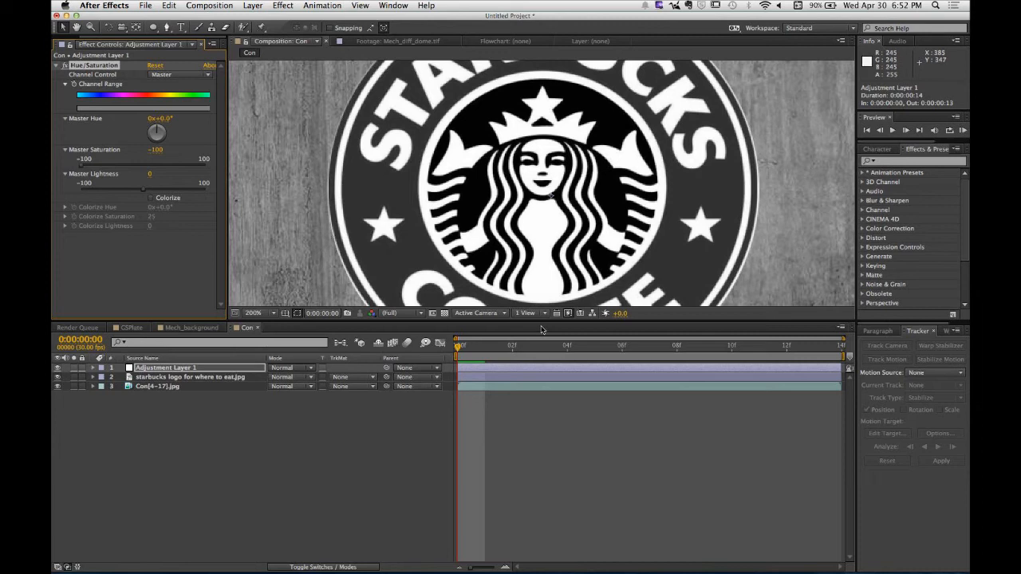
Step: Move the adjustment layer below the Starbucks logo layer so it affects only the concrete layer
{"action": "left_click", "coordinate": [305, 421]}
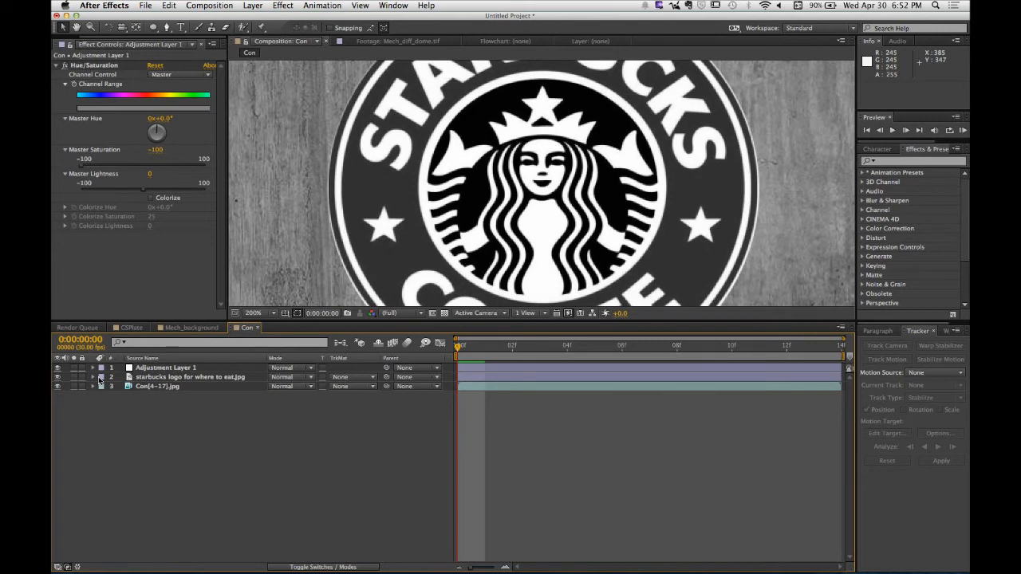
{"action": "left_click", "coordinate": [202, 369]}
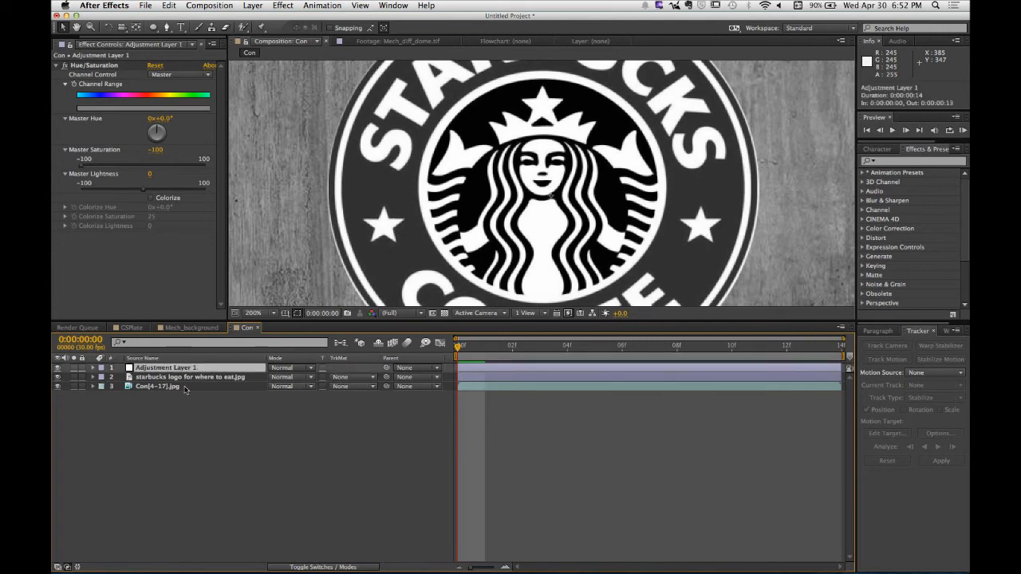
{"action": "left_click_drag", "start_coordinate": [166, 369], "coordinate": [170, 383]}
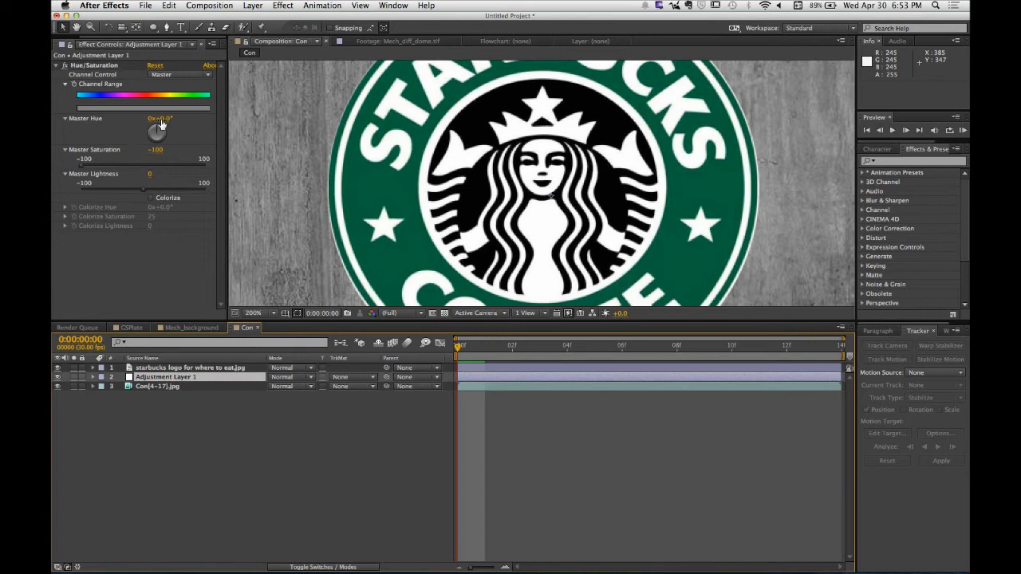
Step: Set the Hue/Saturation effect's Master Saturation to 2 and its Master Hue to -158°
{"action": "mouse_move", "coordinate": [160, 124]}
{"action": "left_mouse_down"}
{"action": "mouse_move", "coordinate": [133, 124]}
{"action": "mouse_move", "coordinate": [142, 125]}
{"action": "left_mouse_up"}
{"action": "left_click_drag", "start_coordinate": [80, 166], "coordinate": [146, 174]}
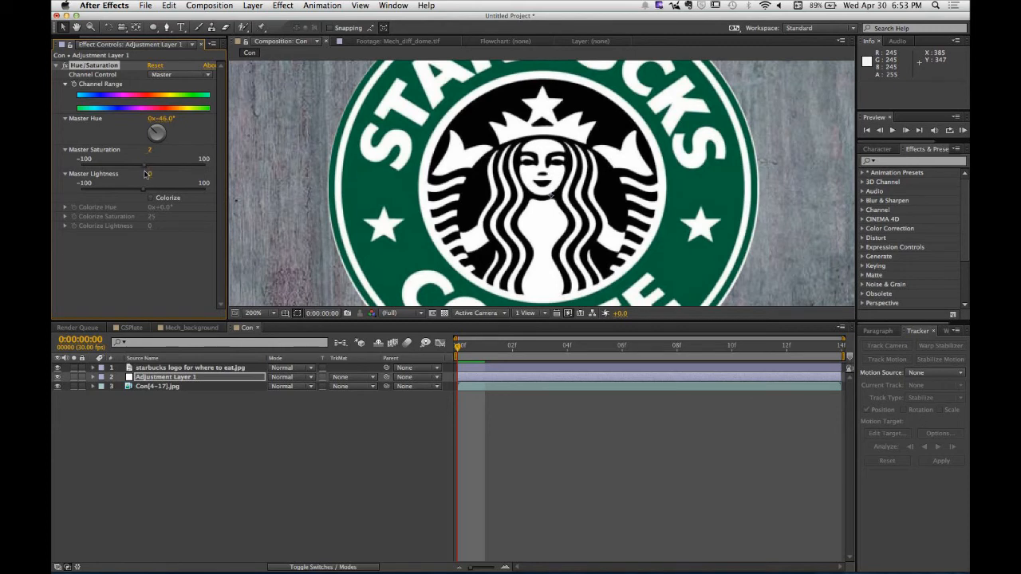
{"action": "left_click_drag", "start_coordinate": [167, 120], "coordinate": [106, 120]}
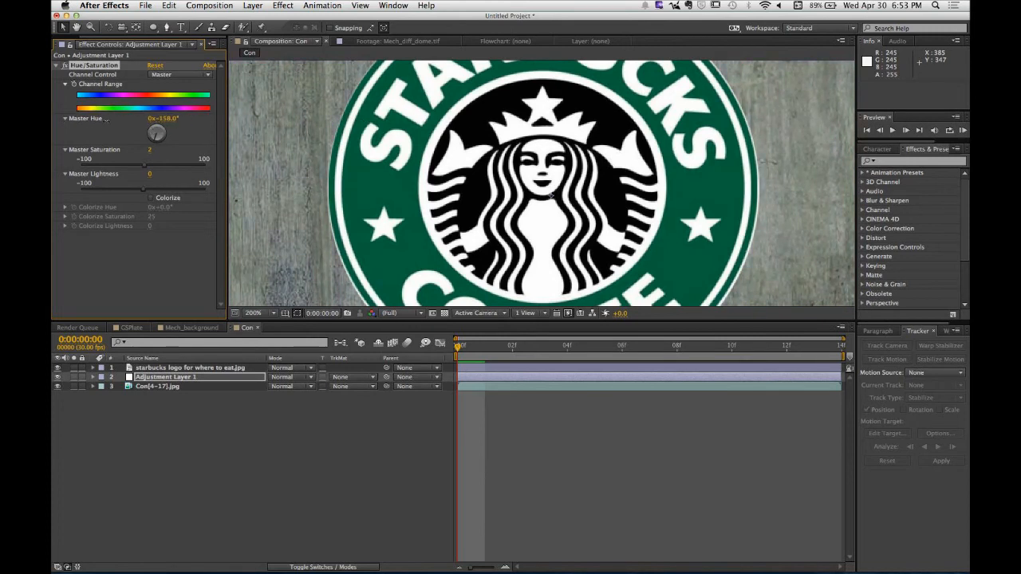
Step: Enable Colorize in the Hue/Saturation effect, compare it on and off, and set the Colorize Hue to -11°
{"action": "left_click", "coordinate": [150, 197]}
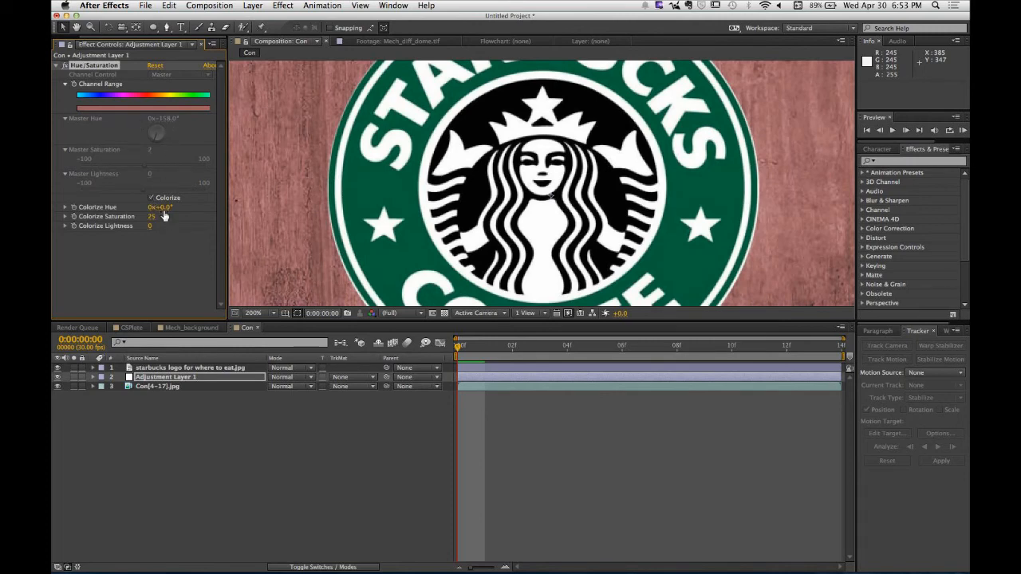
{"action": "left_click", "coordinate": [150, 197]}
{"action": "left_click", "coordinate": [151, 198]}
{"action": "left_click", "coordinate": [151, 197]}
{"action": "left_click", "coordinate": [151, 198]}
{"action": "mouse_move", "coordinate": [159, 206]}
{"action": "left_mouse_down"}
{"action": "mouse_move", "coordinate": [333, 207]}
{"action": "mouse_move", "coordinate": [153, 208]}
{"action": "left_mouse_up"}
{"action": "left_click", "coordinate": [245, 450]}
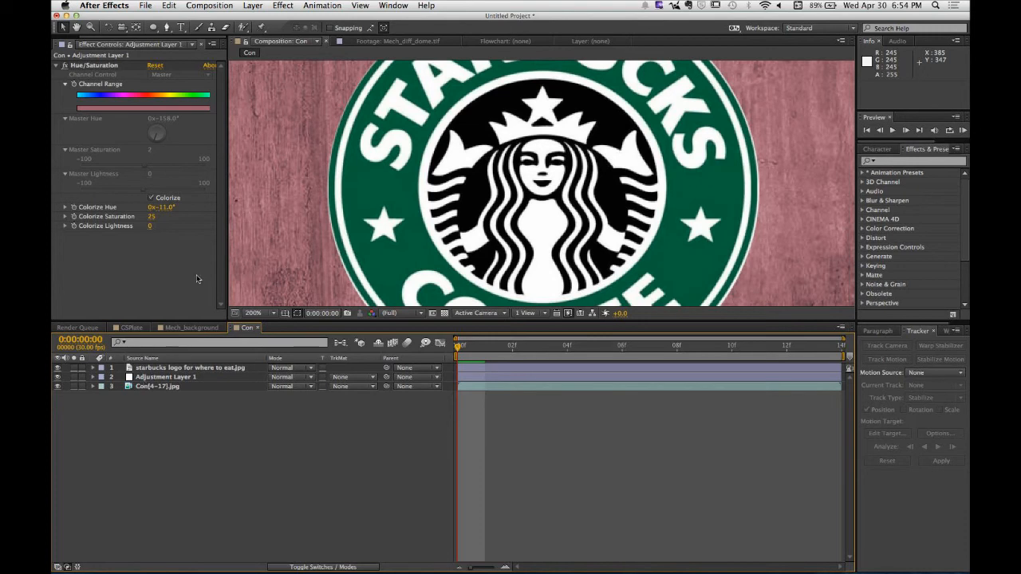
{"action": "left_click", "coordinate": [394, 5]}
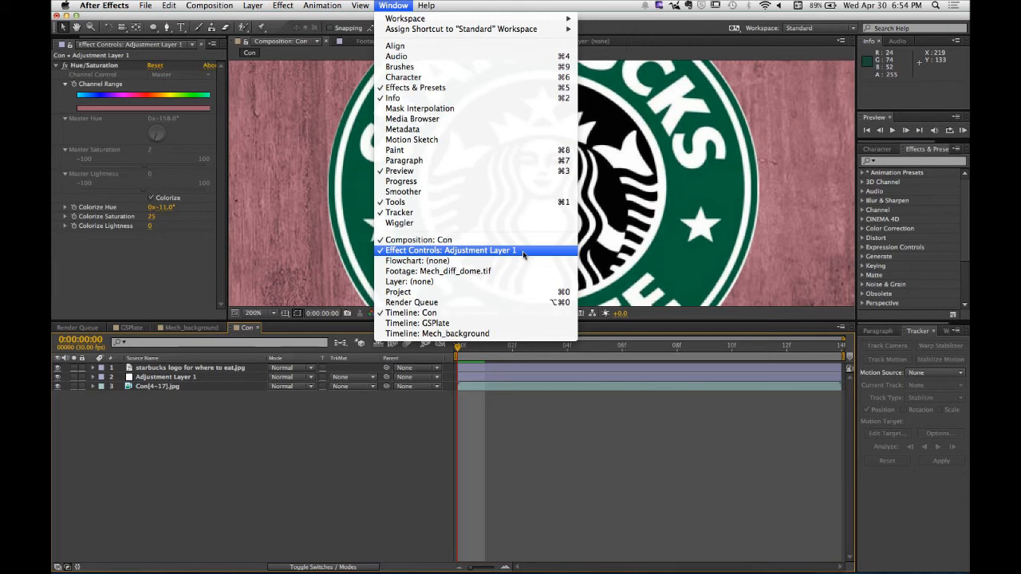
{"action": "left_click", "coordinate": [255, 424]}
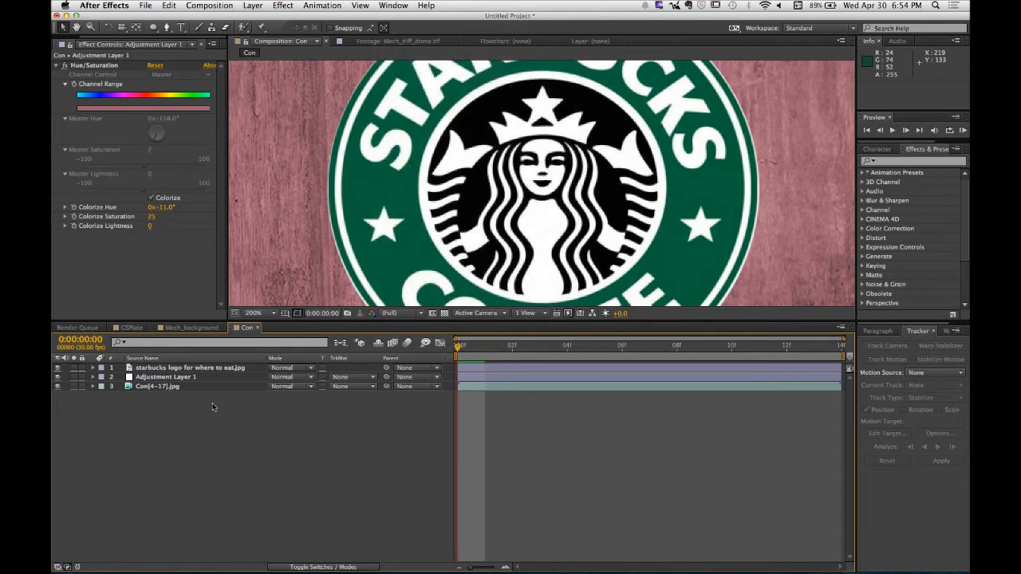
Step: Show the layer switches, turn off the Adjustment Layer switch on Adjustment Layer 1 and turn it on for the concrete layer
{"action": "left_click", "coordinate": [205, 380]}
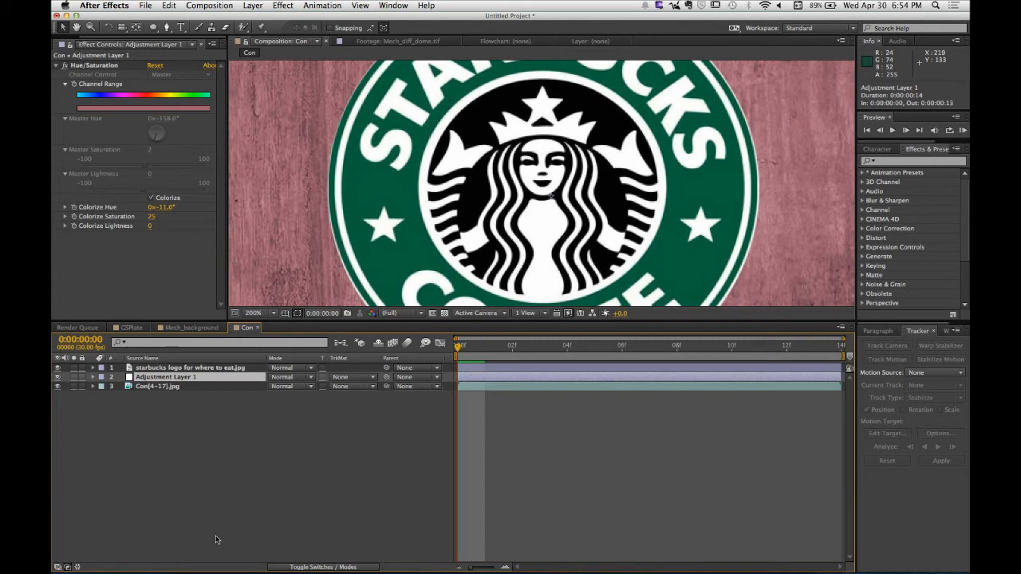
{"action": "left_click", "coordinate": [311, 567]}
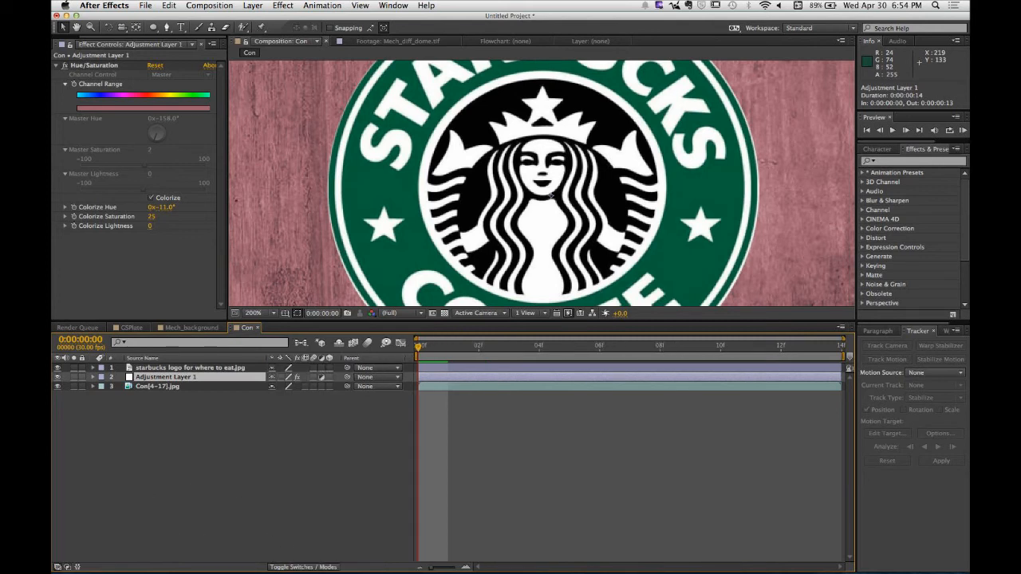
{"action": "left_click", "coordinate": [323, 378]}
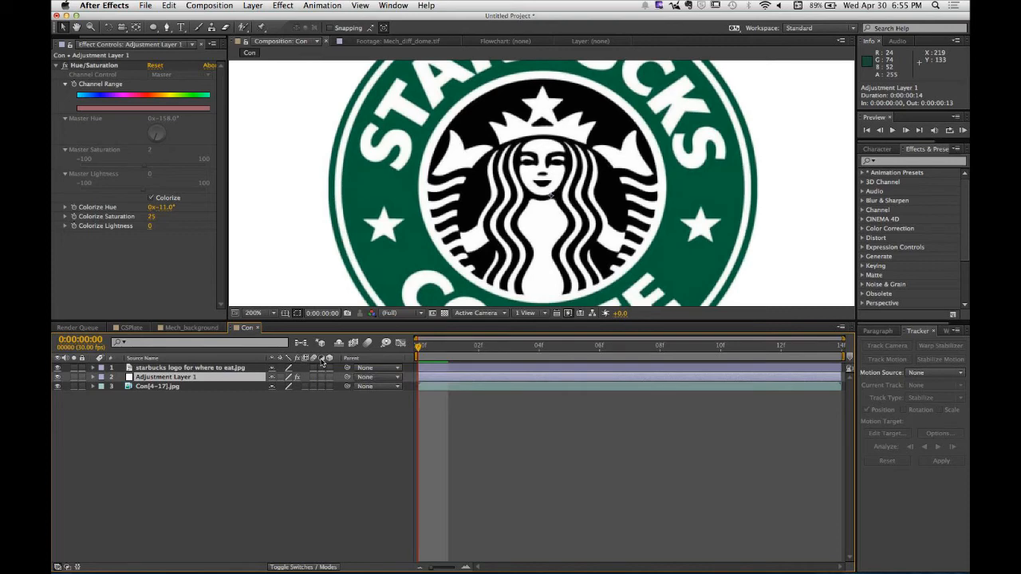
{"action": "left_click", "coordinate": [322, 386]}
{"action": "left_click", "coordinate": [187, 441]}
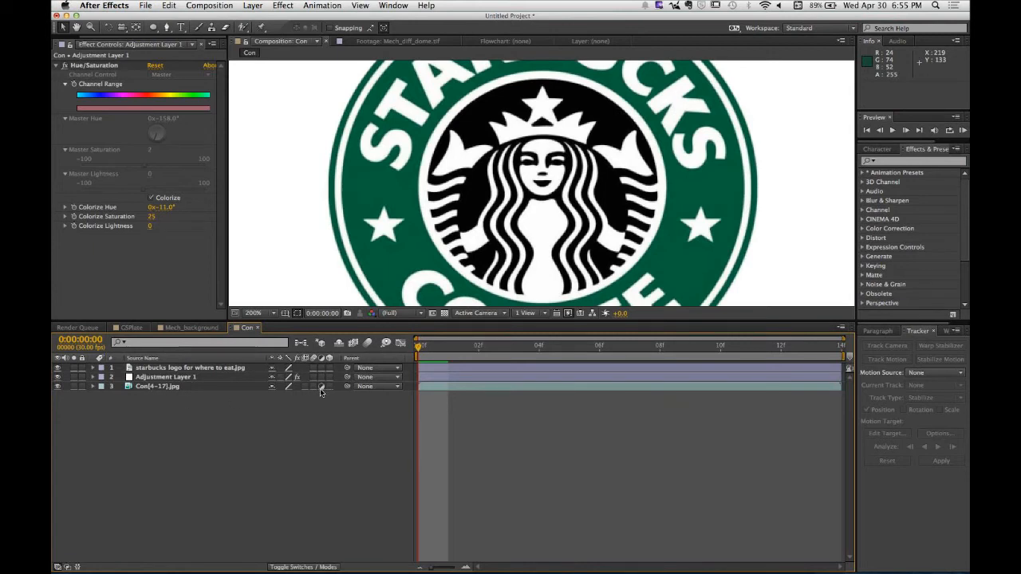
Step: Expand the Starbucks logo layer to show Mask 1 and toggle the layer's Adjustment Layer switch on and off
{"action": "left_click", "coordinate": [163, 368]}
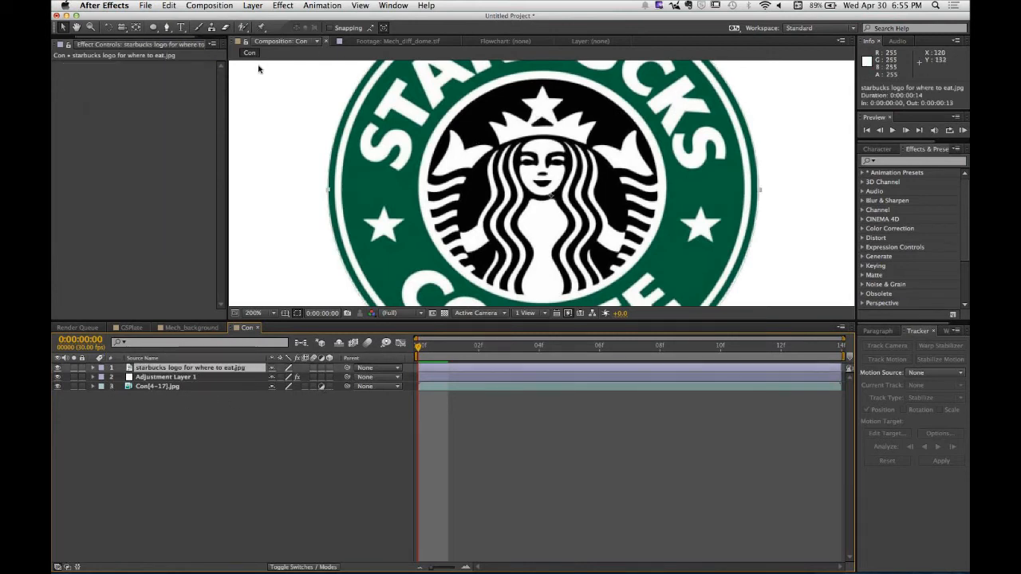
{"action": "left_click", "coordinate": [92, 368]}
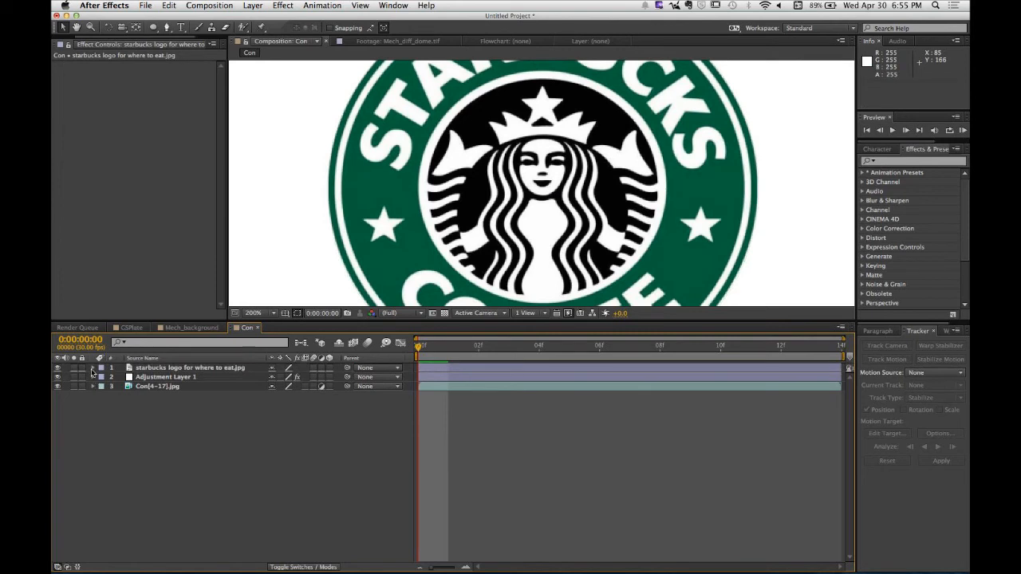
{"action": "left_click", "coordinate": [98, 386]}
{"action": "left_click", "coordinate": [99, 386]}
{"action": "left_click", "coordinate": [102, 377]}
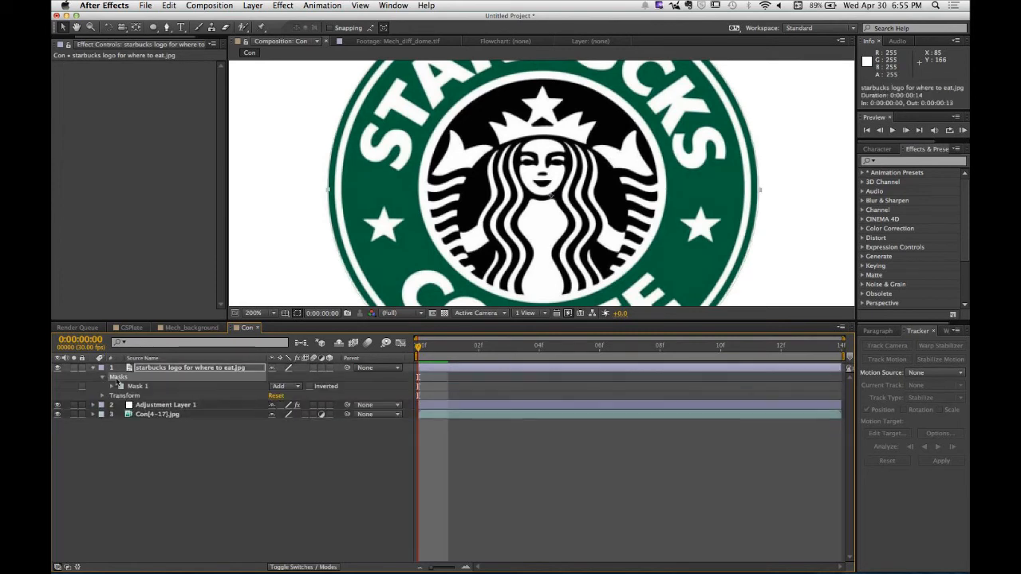
{"action": "left_click", "coordinate": [322, 368]}
{"action": "left_click", "coordinate": [321, 368]}
{"action": "left_click", "coordinate": [267, 473]}
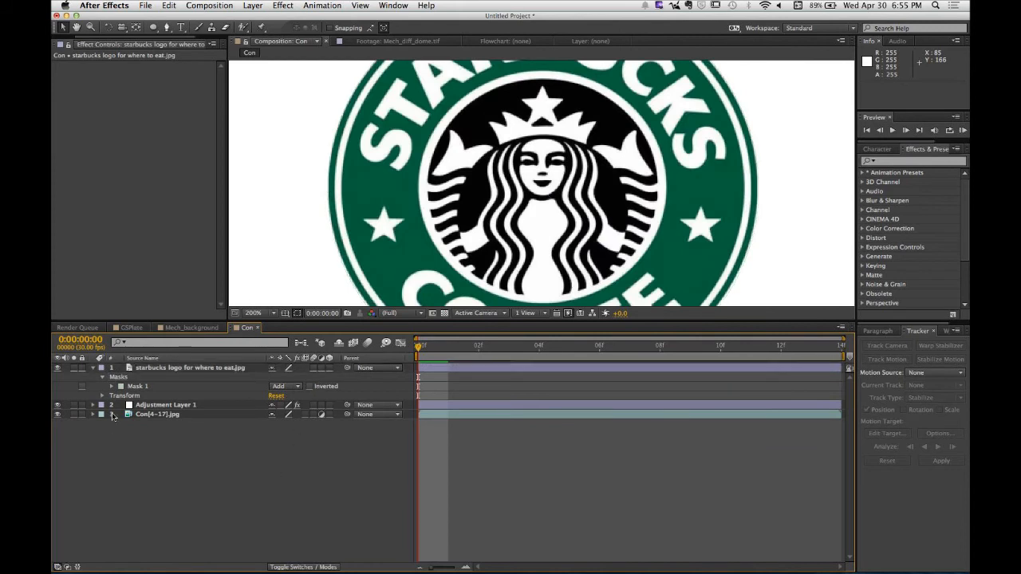
{"action": "left_click", "coordinate": [140, 387]}
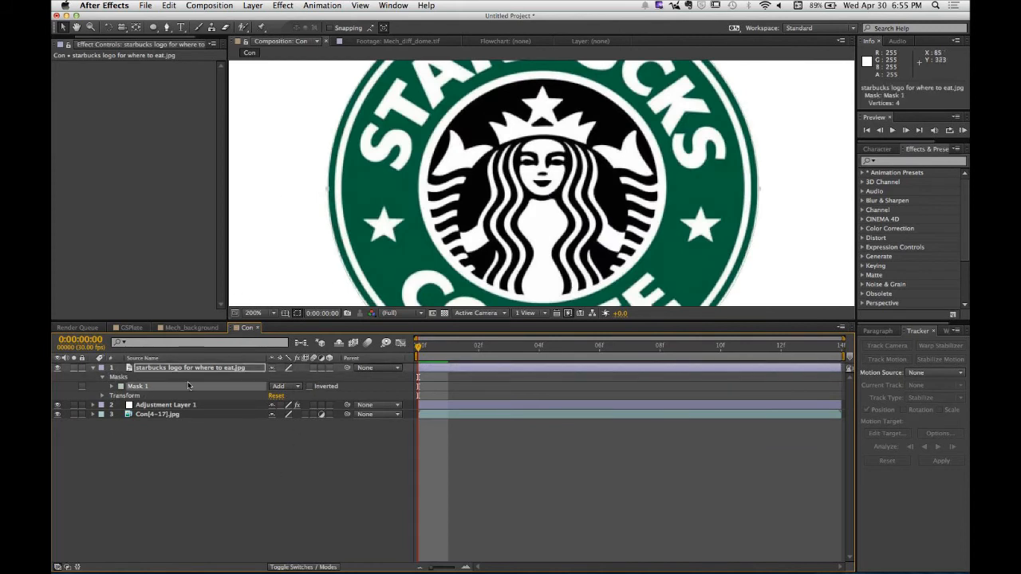
Step: Hide Adjustment Layer 1, and turn off the Adjustment Layer switch on the concrete layer
{"action": "left_click", "coordinate": [57, 404]}
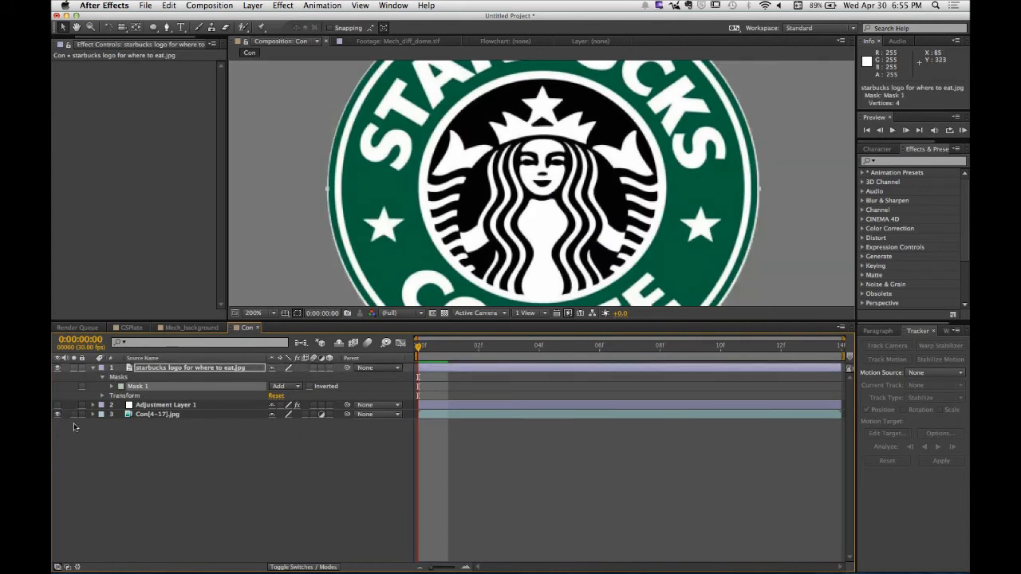
{"action": "left_click", "coordinate": [98, 445]}
{"action": "left_click", "coordinate": [169, 415]}
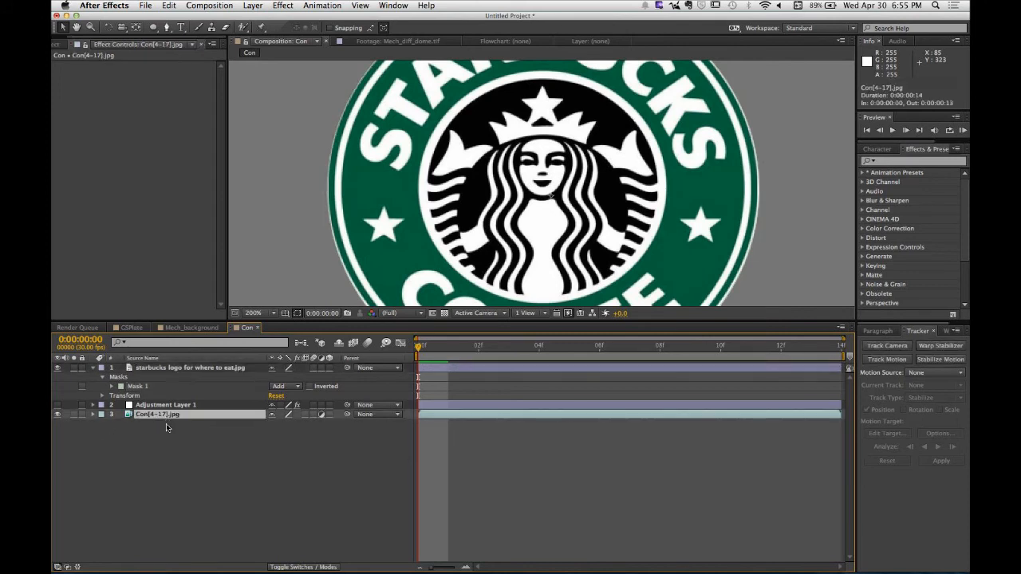
{"action": "left_click", "coordinate": [321, 414]}
{"action": "left_click", "coordinate": [93, 414]}
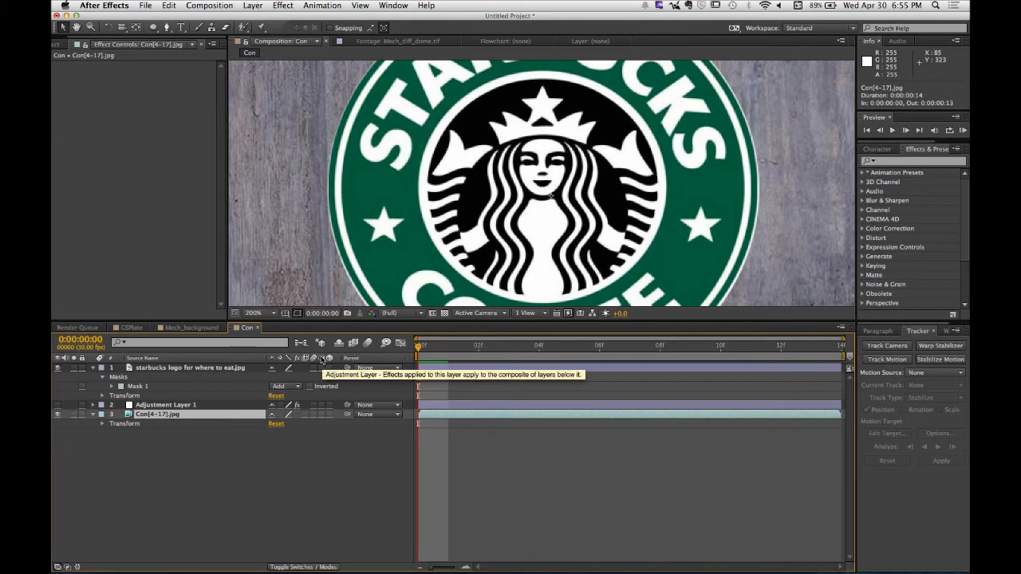
Step: Toggle the concrete layer's Adjustment Layer switch repeatedly to compare the texture with and without it, leaving it on
{"action": "left_click", "coordinate": [329, 434]}
{"action": "left_click", "coordinate": [321, 414]}
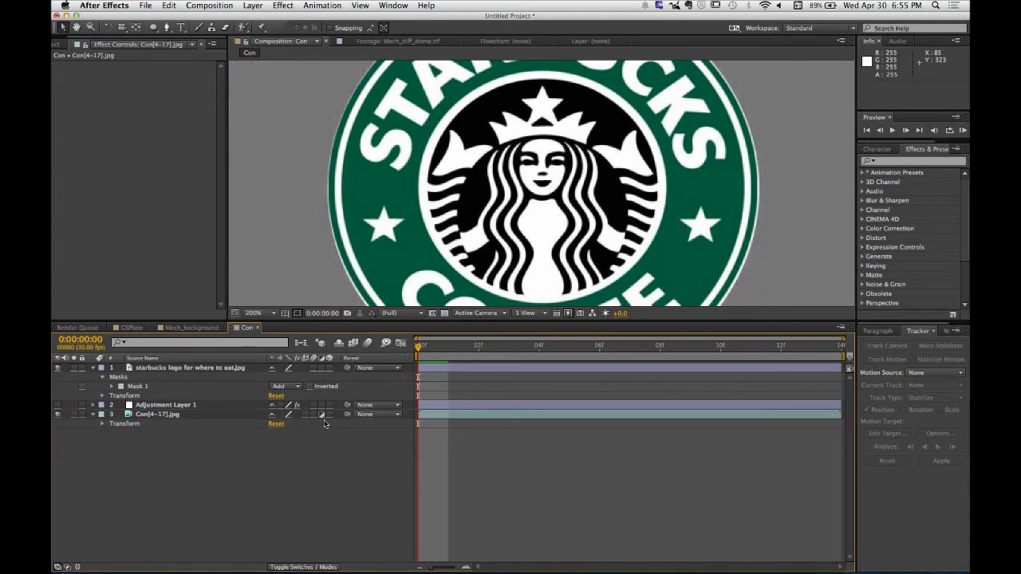
{"action": "left_click", "coordinate": [322, 414]}
{"action": "left_click", "coordinate": [322, 414]}
{"action": "left_click", "coordinate": [322, 414]}
{"action": "left_click", "coordinate": [322, 414]}
{"action": "left_click", "coordinate": [322, 414]}
{"action": "left_click", "coordinate": [321, 414]}
{"action": "left_click", "coordinate": [219, 414]}
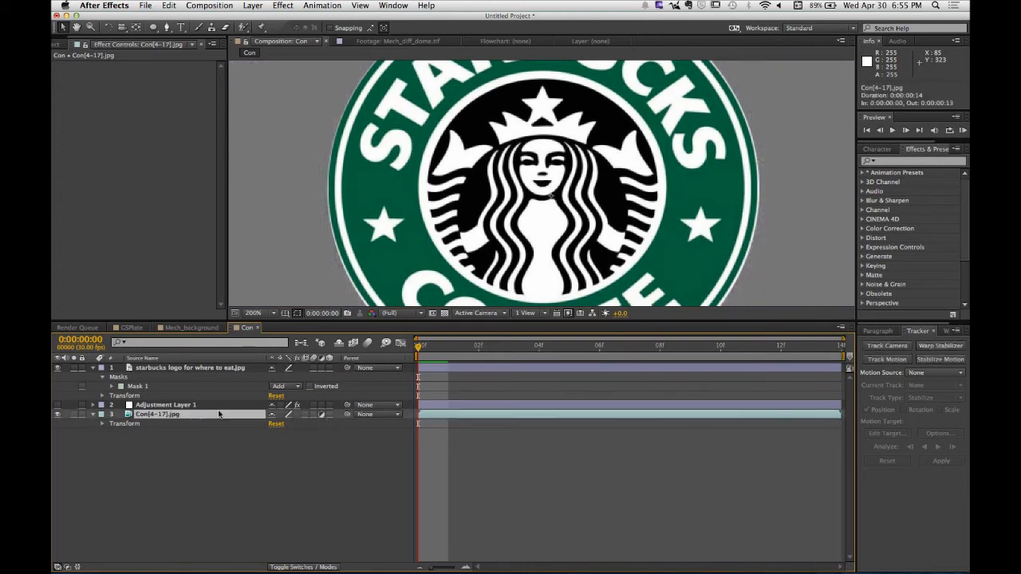
Step: Collapse the Starbucks logo layer's properties and move the logo layer below Adjustment Layer 1
{"action": "left_click", "coordinate": [216, 405]}
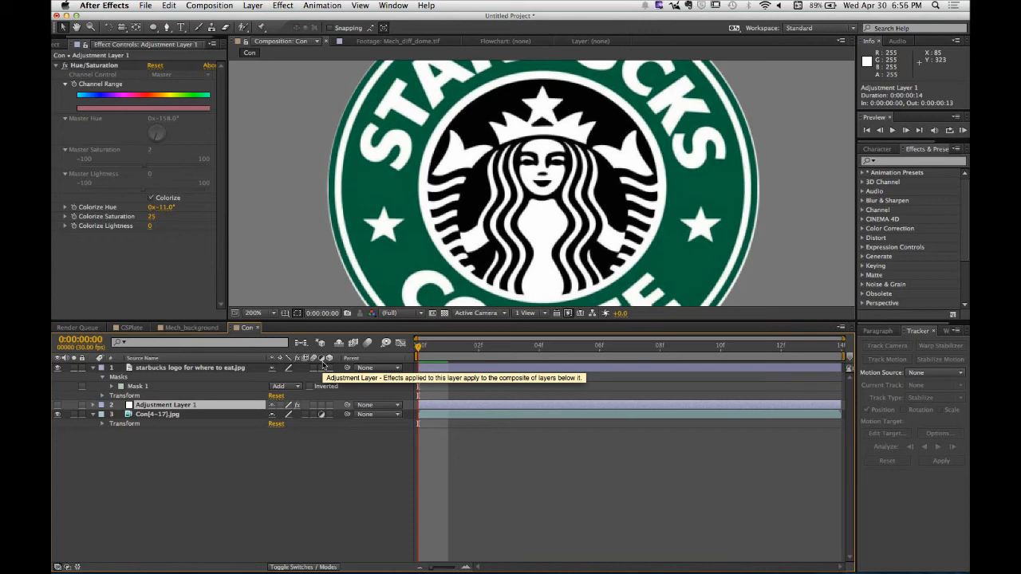
{"action": "left_click", "coordinate": [176, 431]}
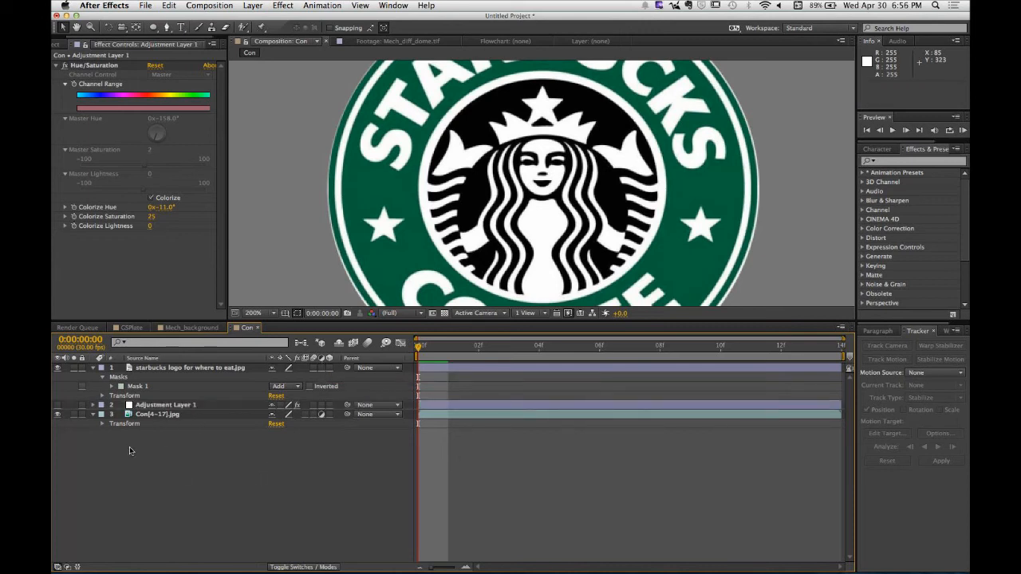
{"action": "left_click", "coordinate": [209, 406]}
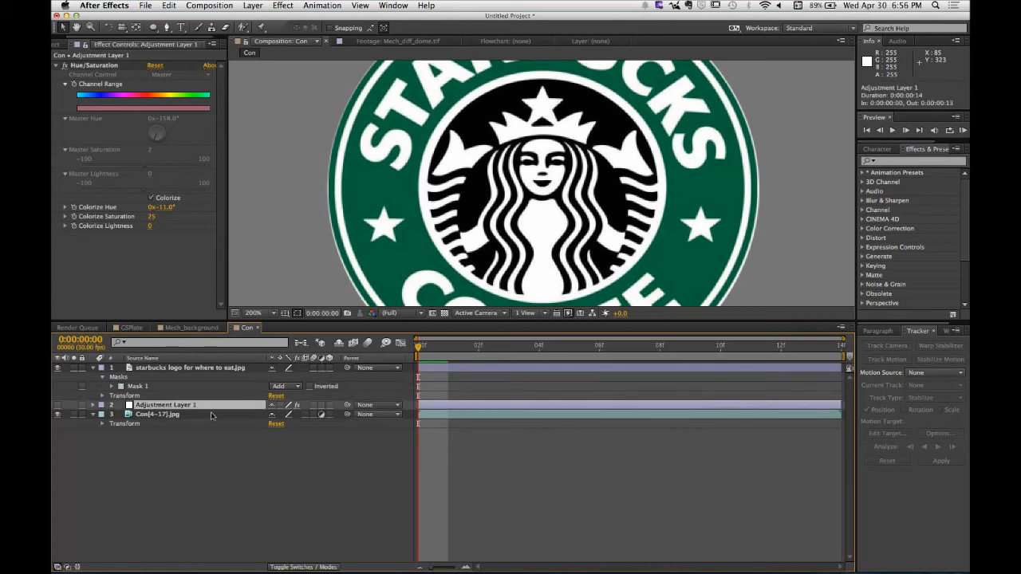
{"action": "left_click", "coordinate": [94, 370]}
{"action": "left_click", "coordinate": [149, 456]}
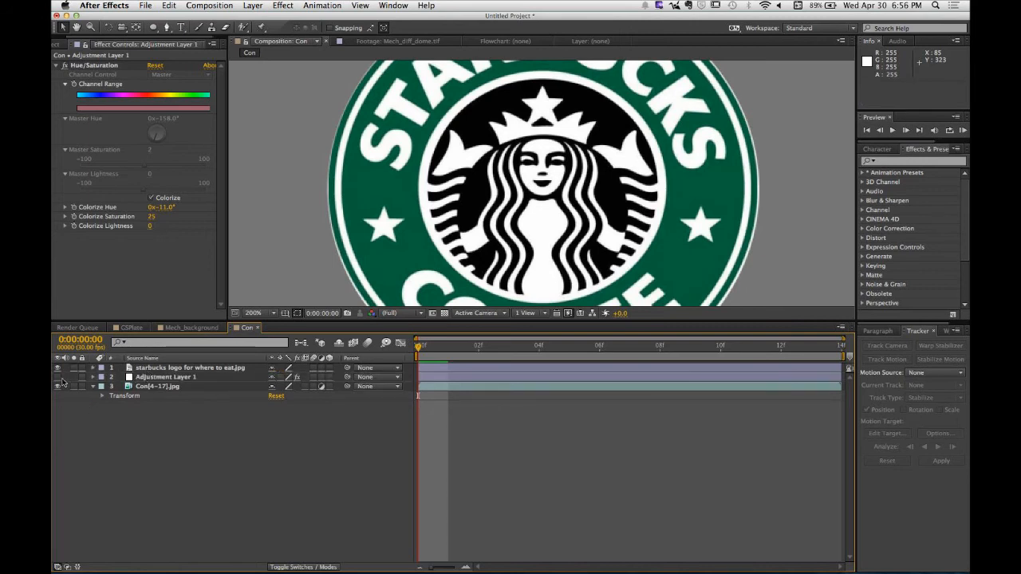
{"action": "left_click_drag", "start_coordinate": [170, 368], "coordinate": [144, 386]}
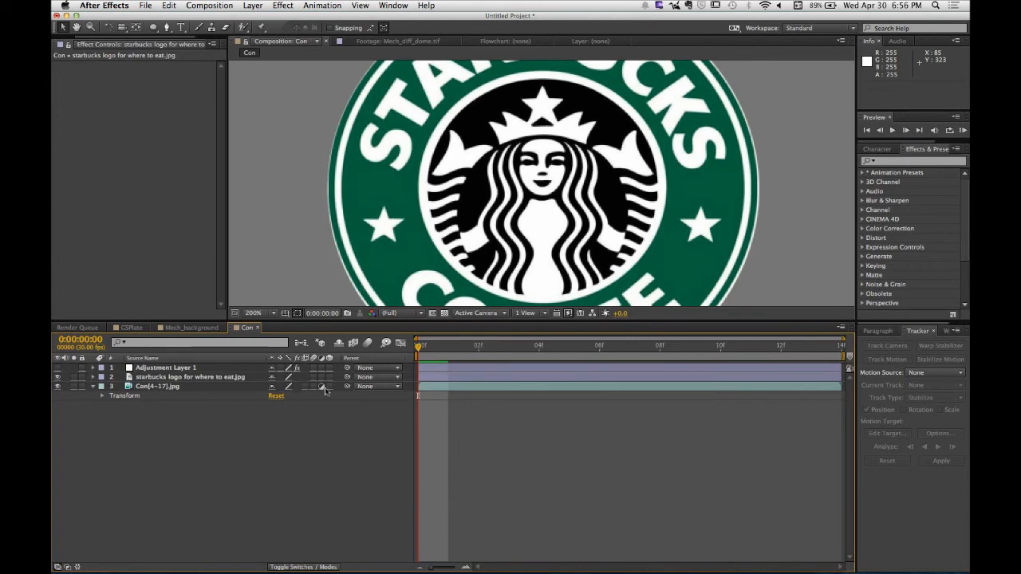
Step: Turn off the concrete layer's Adjustment Layer switch and delete Adjustment Layer 1 from the composition
{"action": "left_click", "coordinate": [196, 378]}
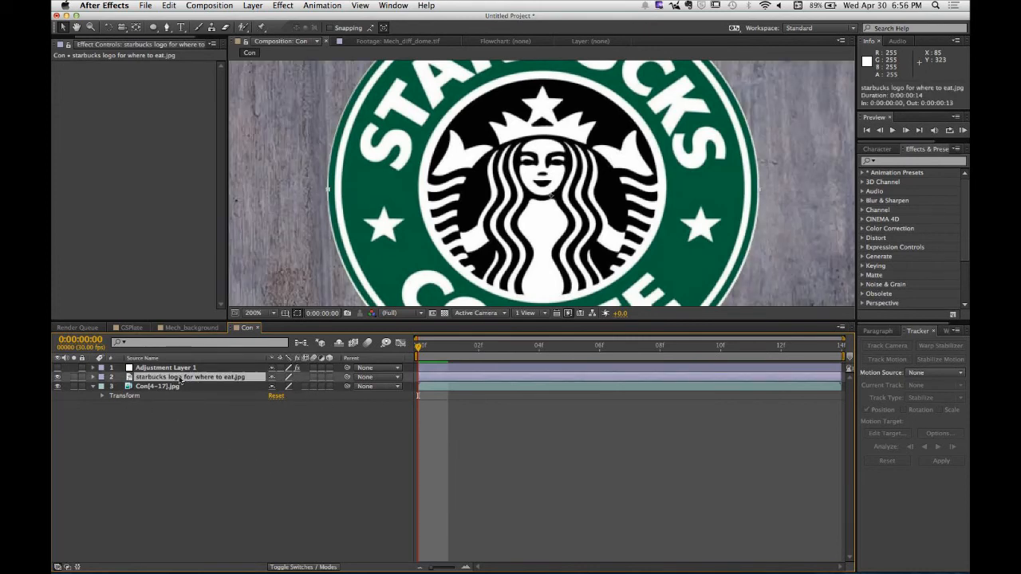
{"action": "left_click", "coordinate": [151, 442]}
{"action": "left_click", "coordinate": [196, 378]}
{"action": "left_click", "coordinate": [168, 367]}
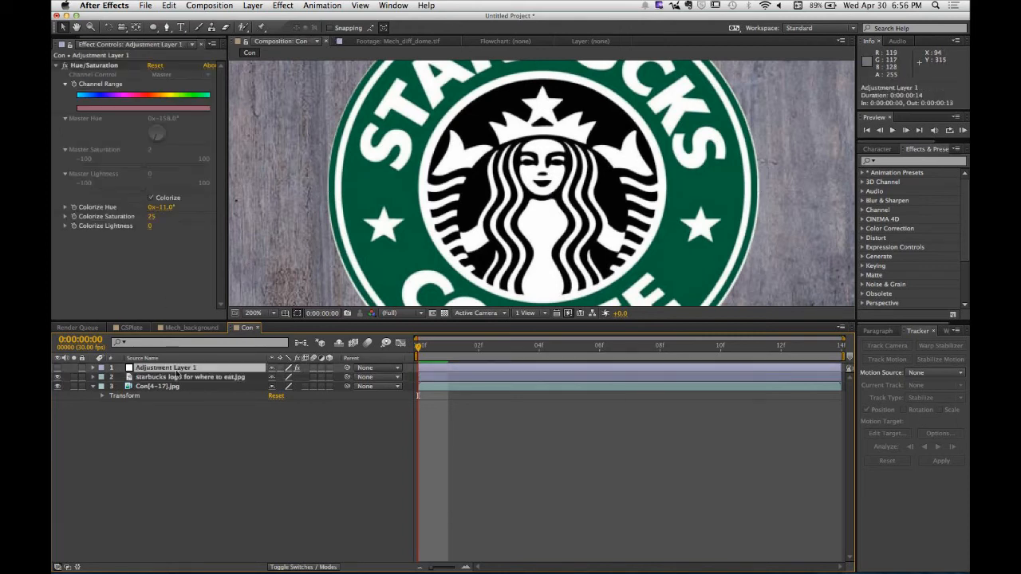
{"action": "key", "text": "Delete"}
{"action": "left_click", "coordinate": [201, 370]}
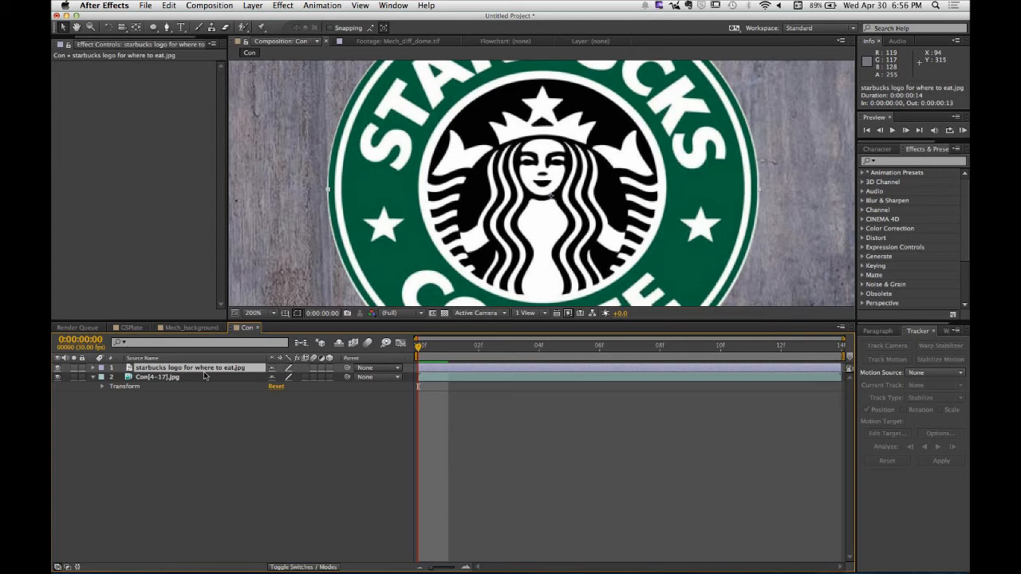
{"action": "left_click", "coordinate": [193, 418]}
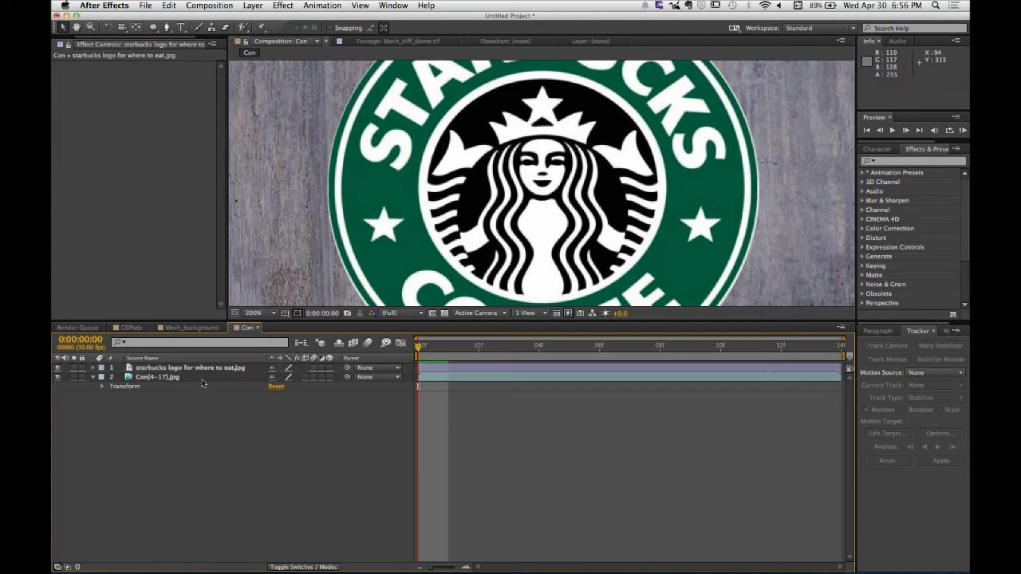
Step: Apply the CC Hair simulation effect to the Starbucks logo layer
{"action": "left_click", "coordinate": [213, 369]}
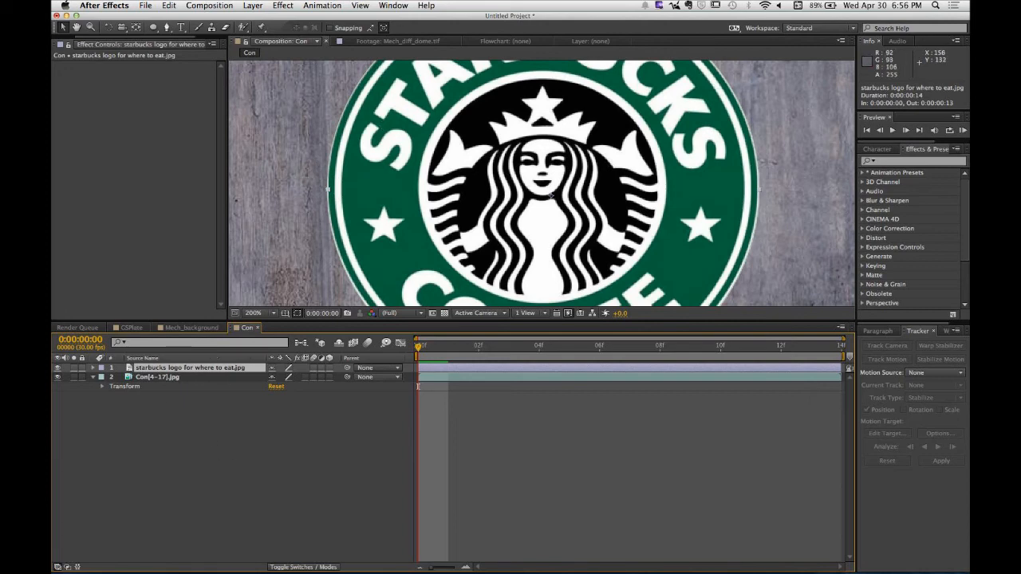
{"action": "left_click", "coordinate": [253, 6]}
{"action": "mouse_move", "coordinate": [285, 5]}
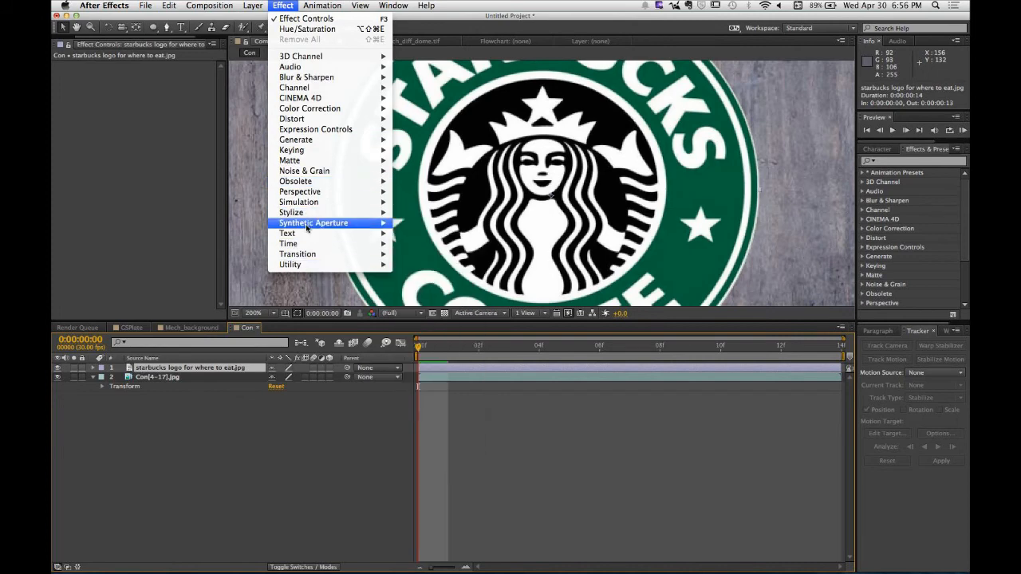
{"action": "mouse_move", "coordinate": [307, 228]}
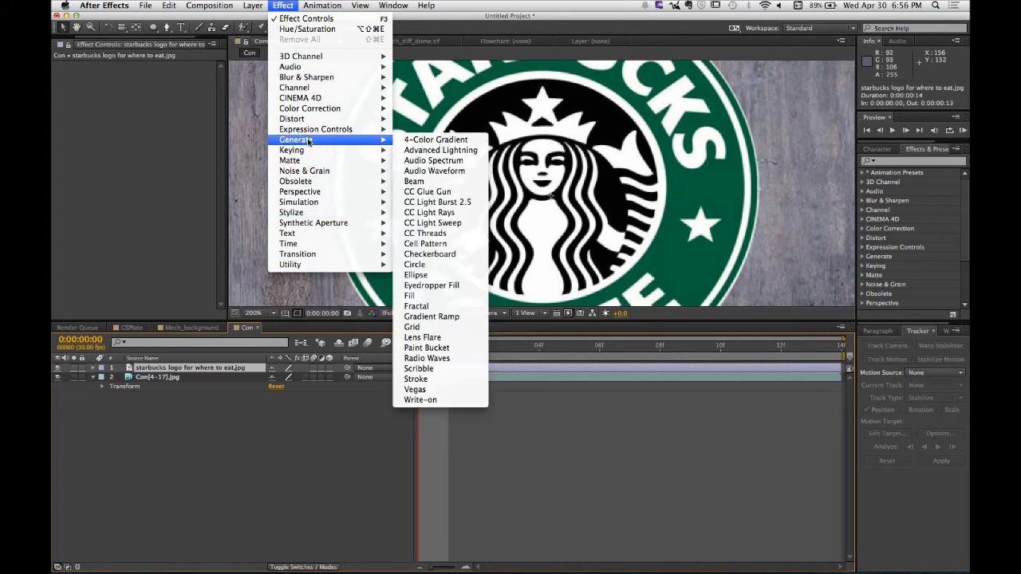
{"action": "mouse_move", "coordinate": [345, 140]}
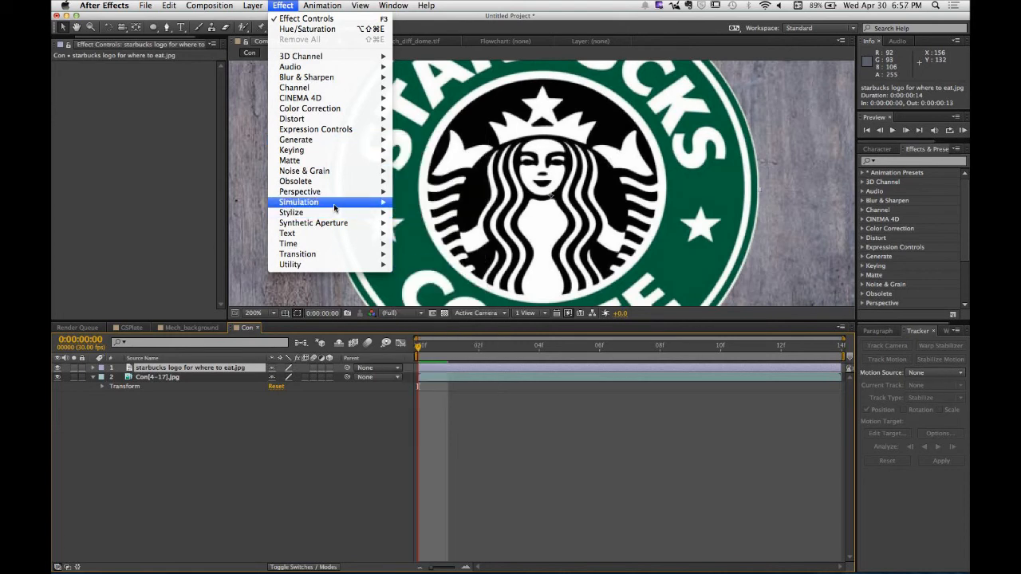
{"action": "mouse_move", "coordinate": [336, 205]}
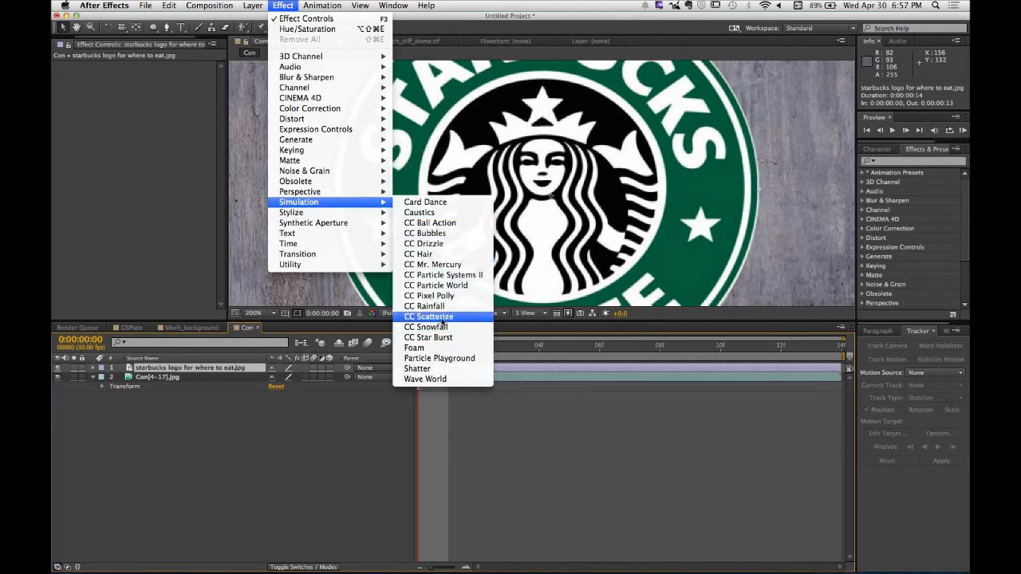
{"action": "left_click", "coordinate": [448, 428]}
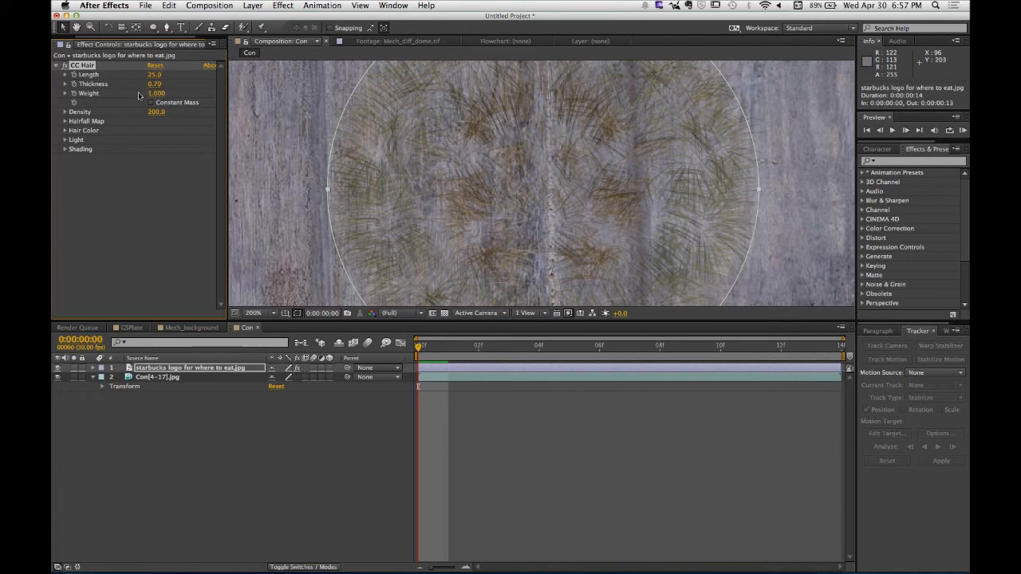
Step: Set the logo's CC Hair Thickness to 2.11 and Density to 540, and view the whole composition at 100%
{"action": "left_click_drag", "start_coordinate": [154, 83], "coordinate": [233, 83]}
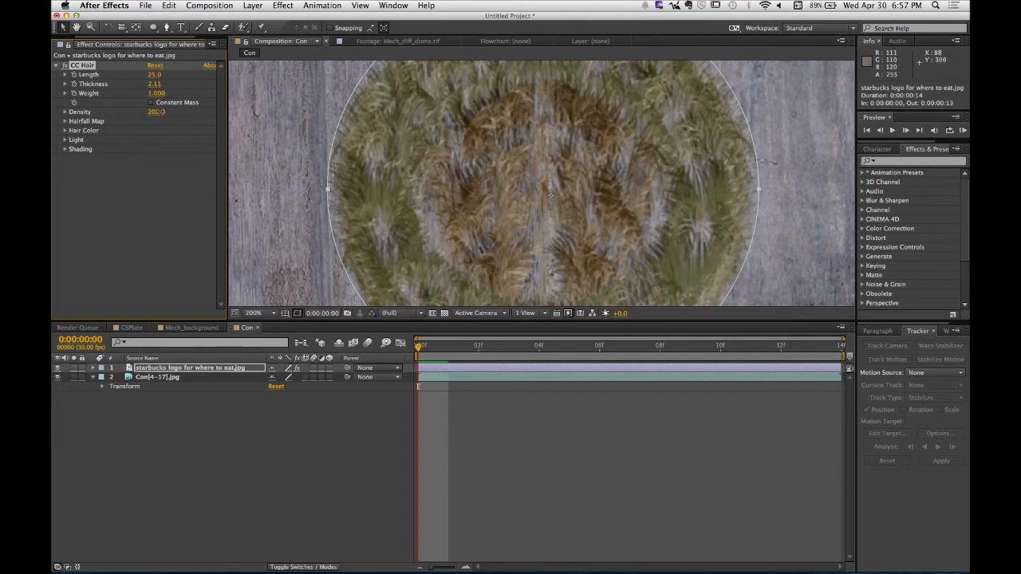
{"action": "left_click_drag", "start_coordinate": [156, 112], "coordinate": [350, 121]}
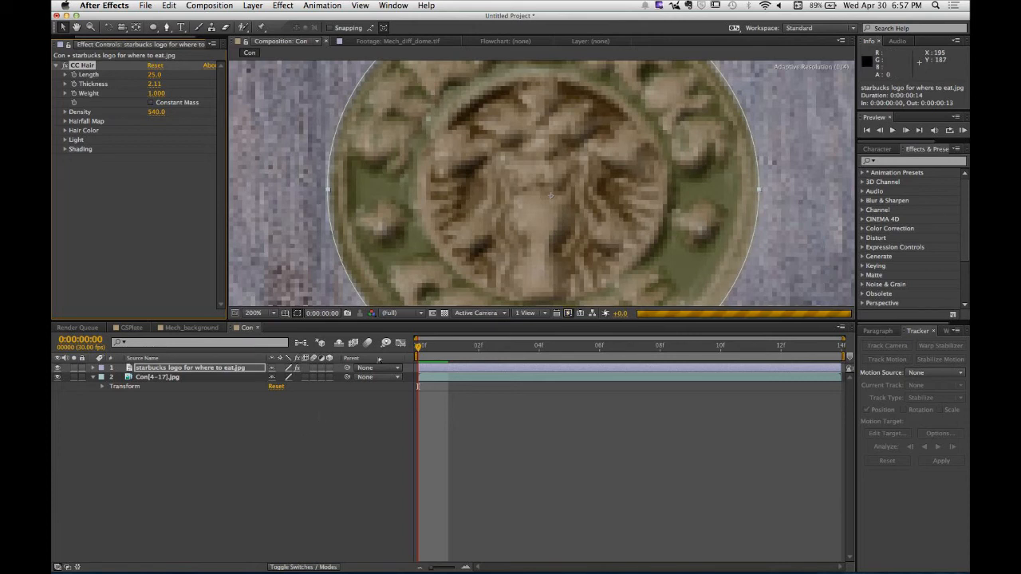
{"action": "left_click", "coordinate": [316, 422]}
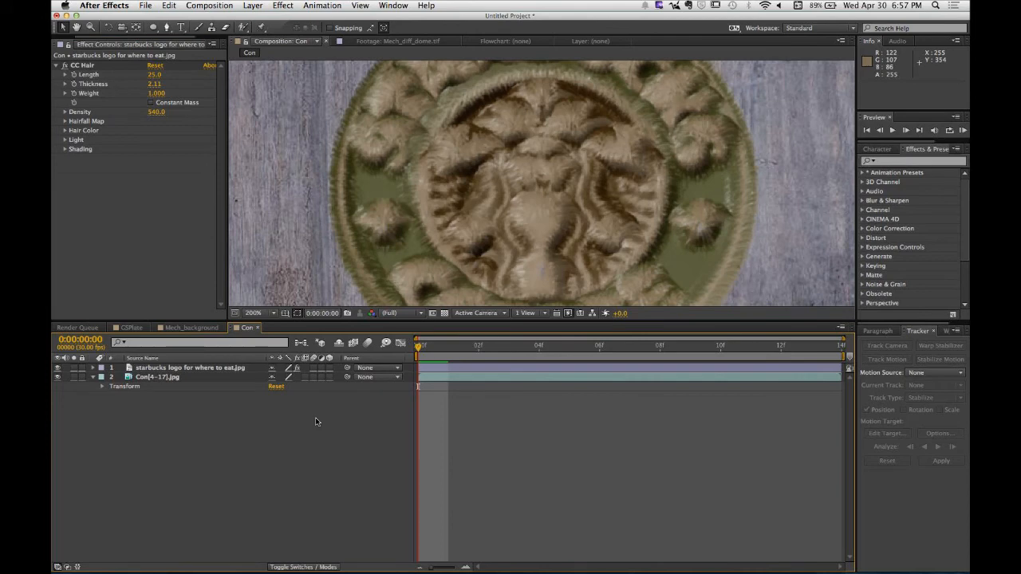
{"action": "left_click_drag", "start_coordinate": [441, 322], "coordinate": [444, 434]}
{"action": "key", "text": "comma"}
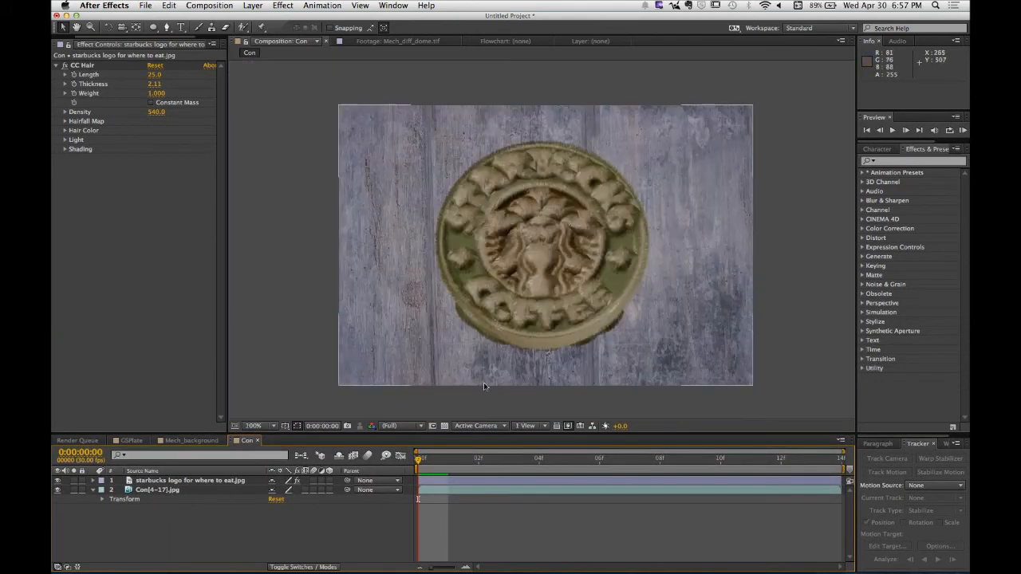
Step: Enlarge the timeline area and set the Starbucks logo's CC Hair Light Direction to -7°
{"action": "left_click_drag", "start_coordinate": [511, 433], "coordinate": [514, 297]}
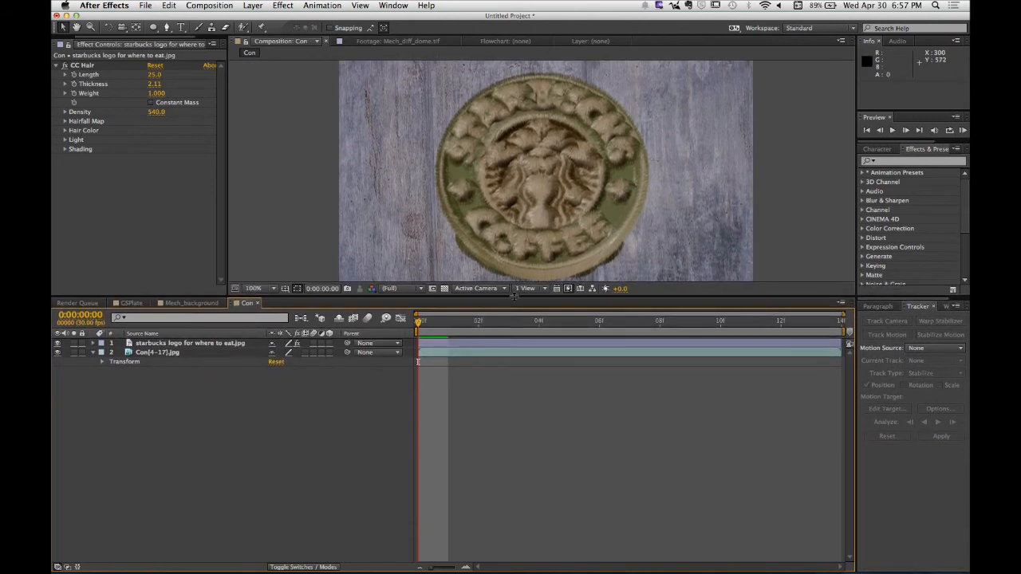
{"action": "left_click", "coordinate": [65, 139]}
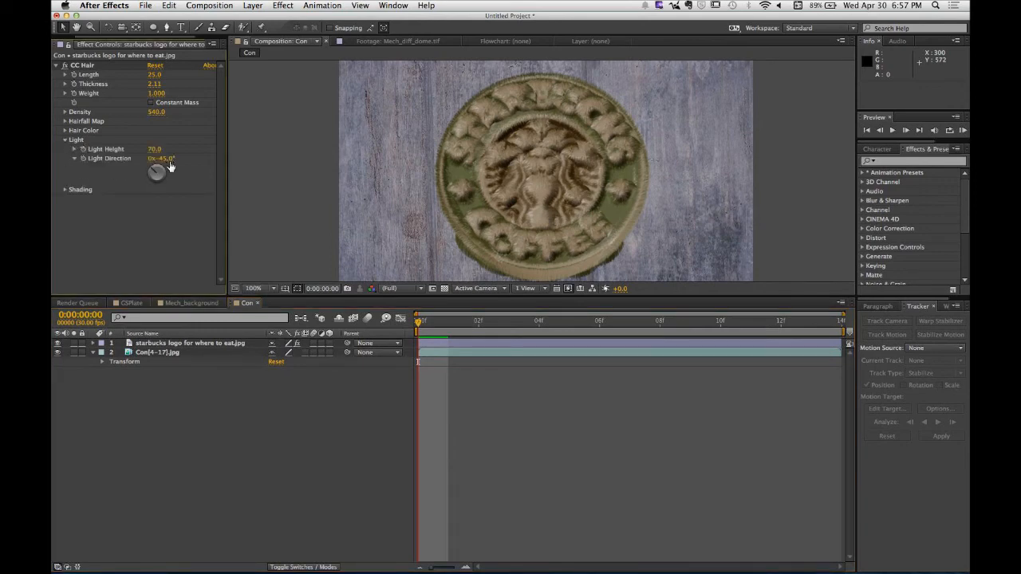
{"action": "left_click_drag", "start_coordinate": [170, 164], "coordinate": [258, 160]}
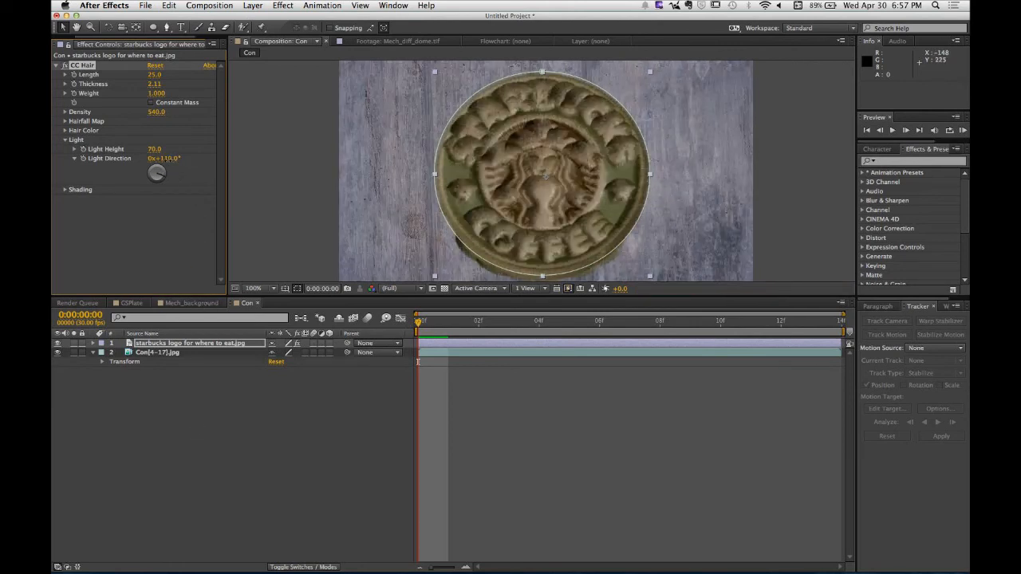
{"action": "left_click_drag", "start_coordinate": [169, 158], "coordinate": [109, 169]}
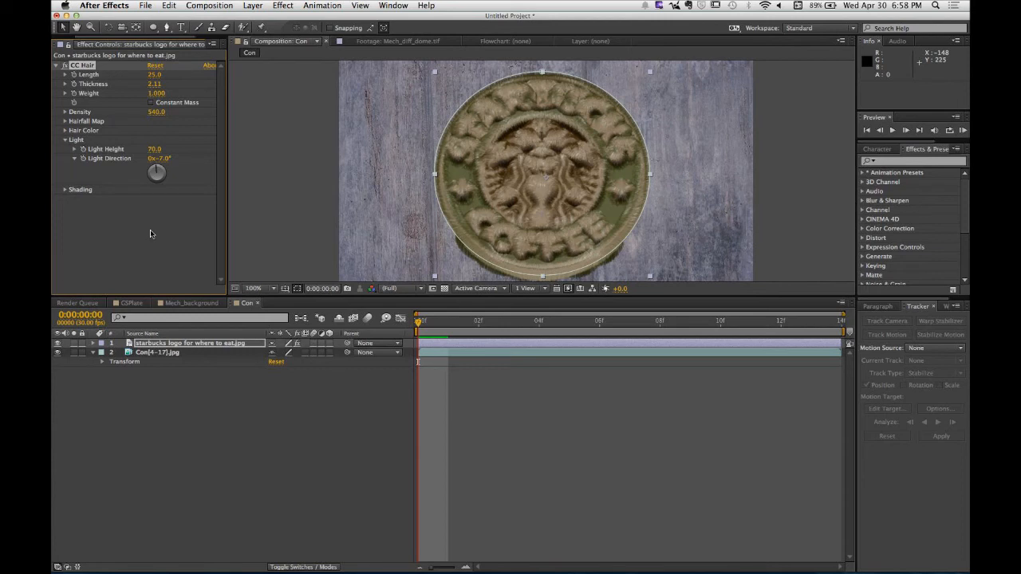
Step: Try turning the Adjustment Layer switch on and off for the Starbucks logo layer and for the concrete layer
{"action": "left_click", "coordinate": [205, 427]}
{"action": "left_click", "coordinate": [207, 344]}
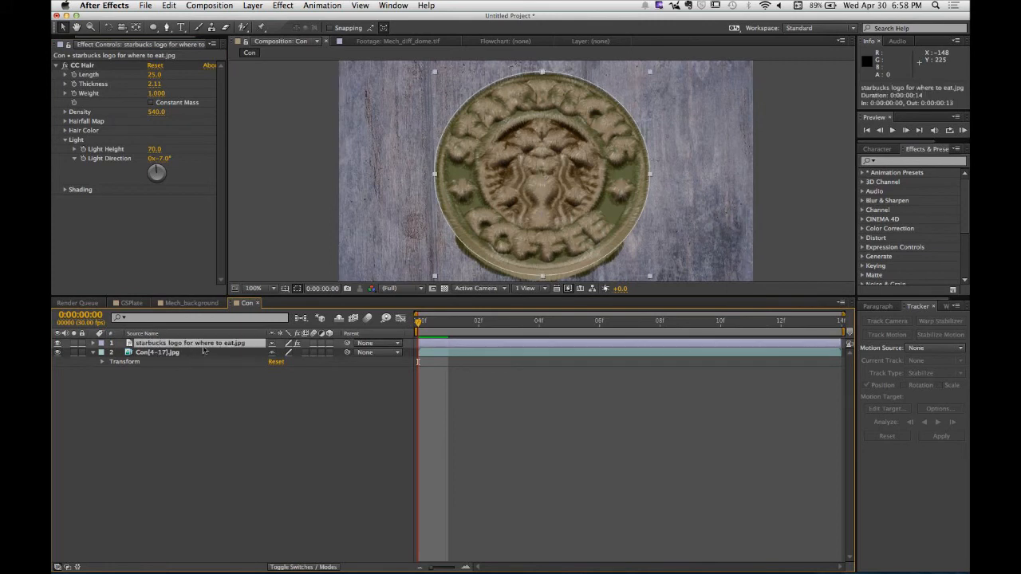
{"action": "left_click", "coordinate": [322, 344]}
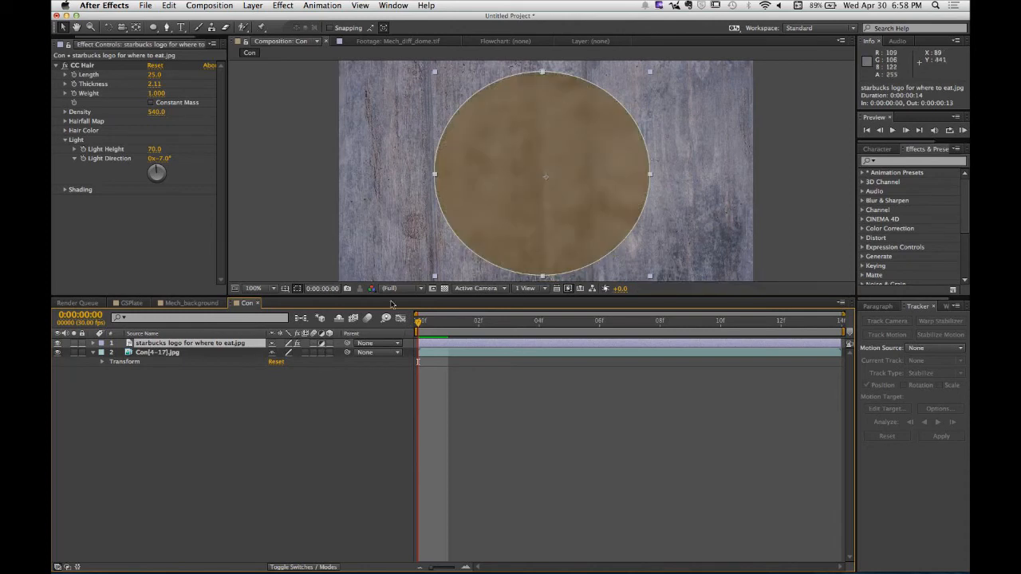
{"action": "left_click", "coordinate": [308, 443]}
{"action": "left_click", "coordinate": [322, 344]}
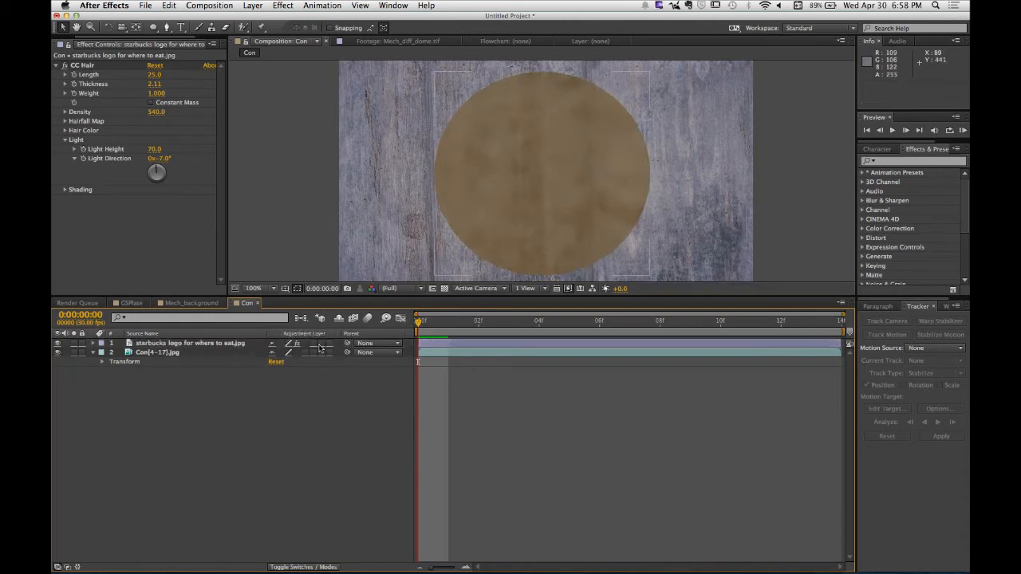
{"action": "left_click", "coordinate": [322, 353]}
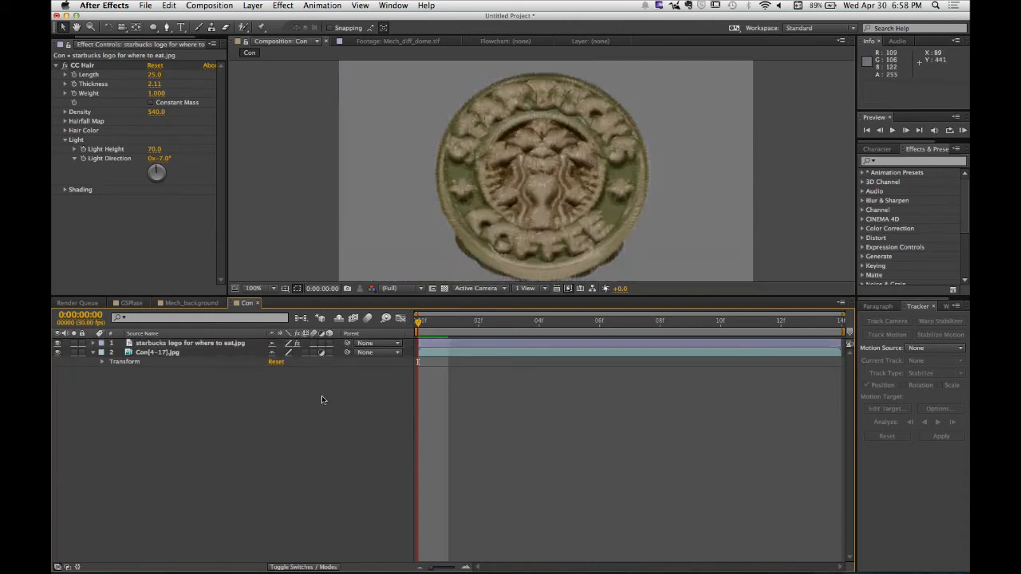
{"action": "left_click", "coordinate": [322, 352]}
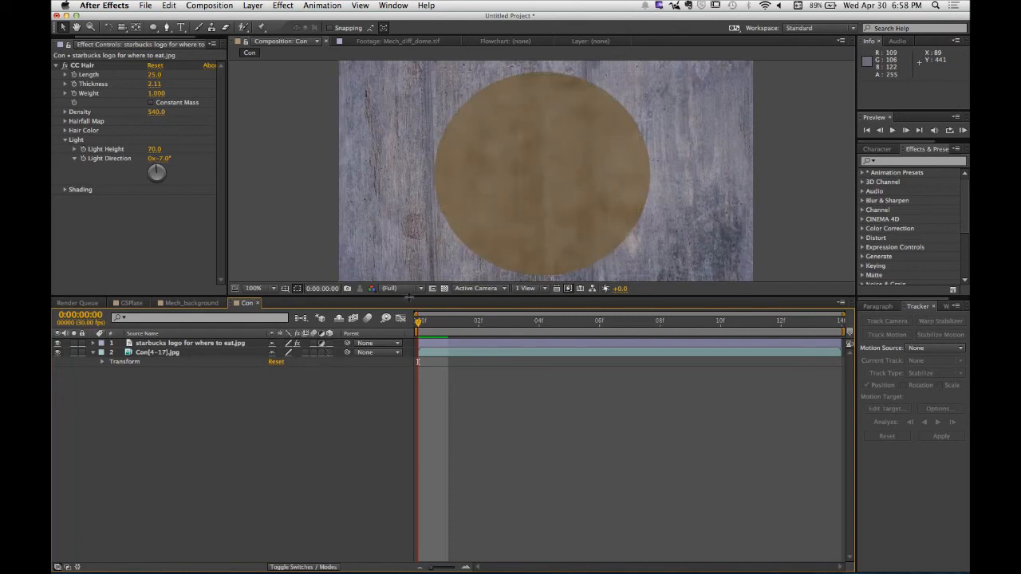
Step: Compare the Starbucks logo layer with its Adjustment Layer switch turned on and off
{"action": "mouse_move", "coordinate": [410, 301]}
{"action": "left_mouse_down"}
{"action": "mouse_move", "coordinate": [415, 456]}
{"action": "mouse_move", "coordinate": [414, 298]}
{"action": "left_mouse_up"}
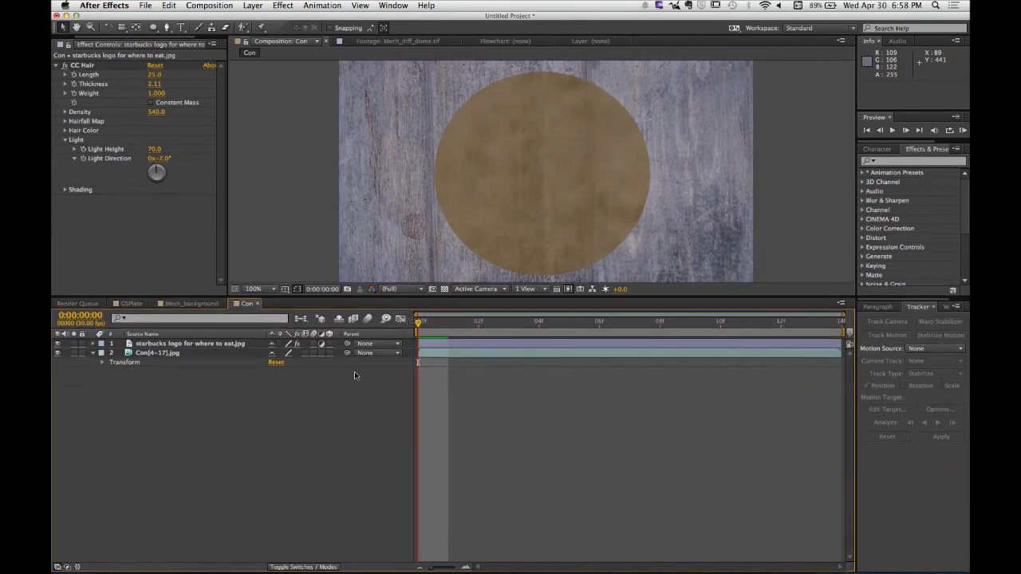
{"action": "left_click", "coordinate": [321, 344]}
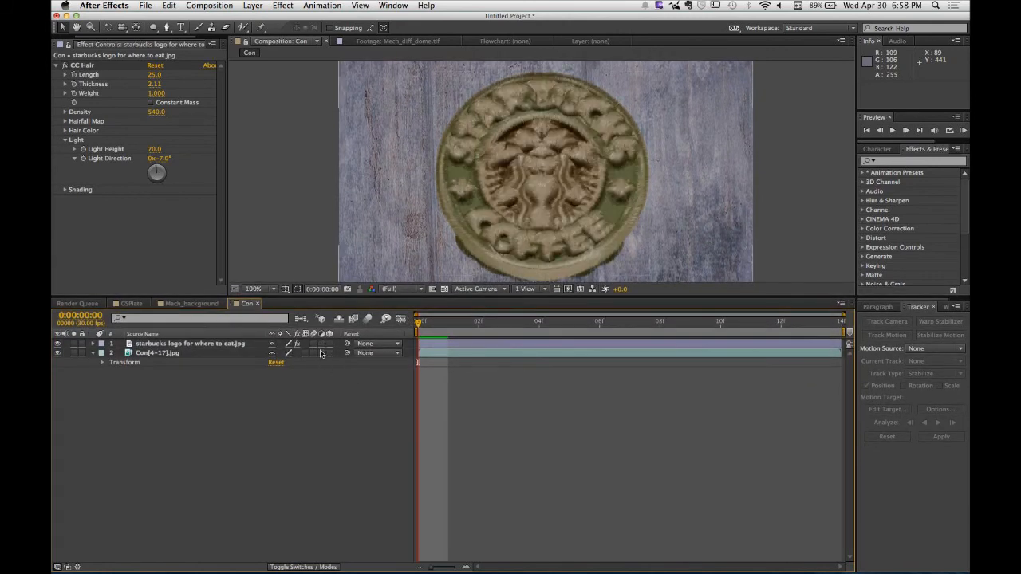
{"action": "left_click", "coordinate": [322, 344]}
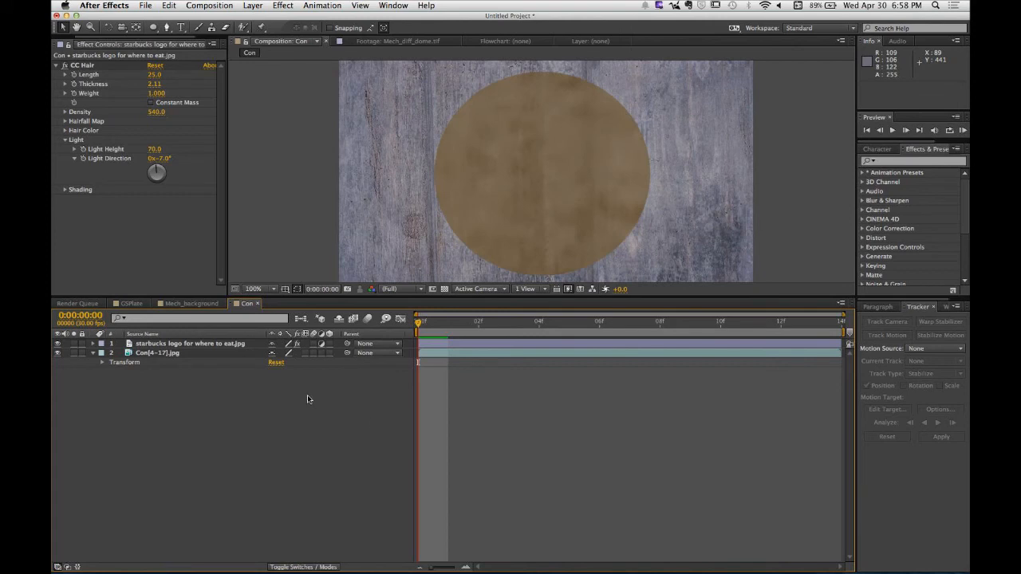
{"action": "left_click", "coordinate": [322, 345]}
{"action": "left_click", "coordinate": [321, 344]}
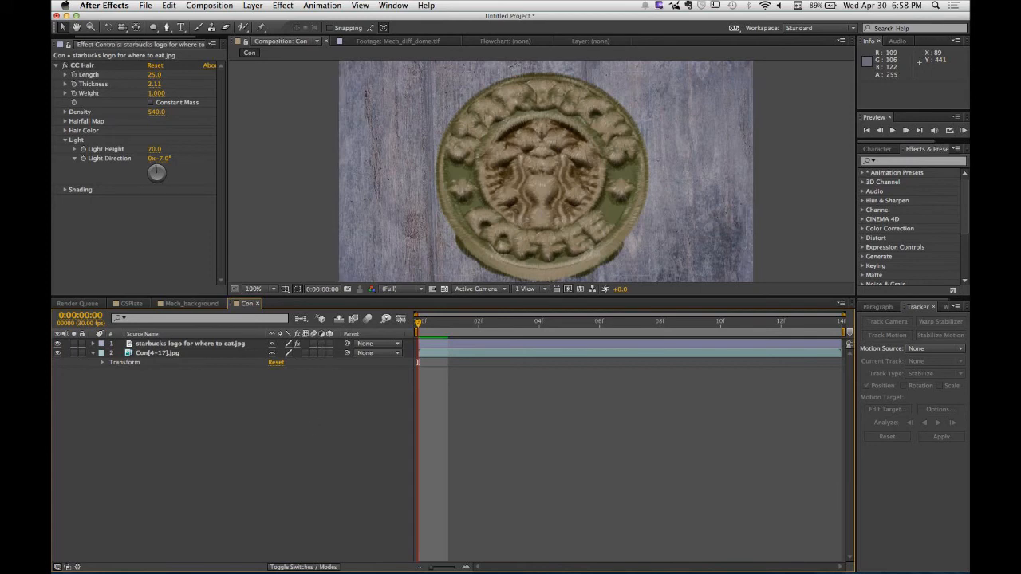
Step: Try the concrete layer as an adjustment layer, and make the Starbucks logo the adjustment layer instead
{"action": "left_click", "coordinate": [185, 345]}
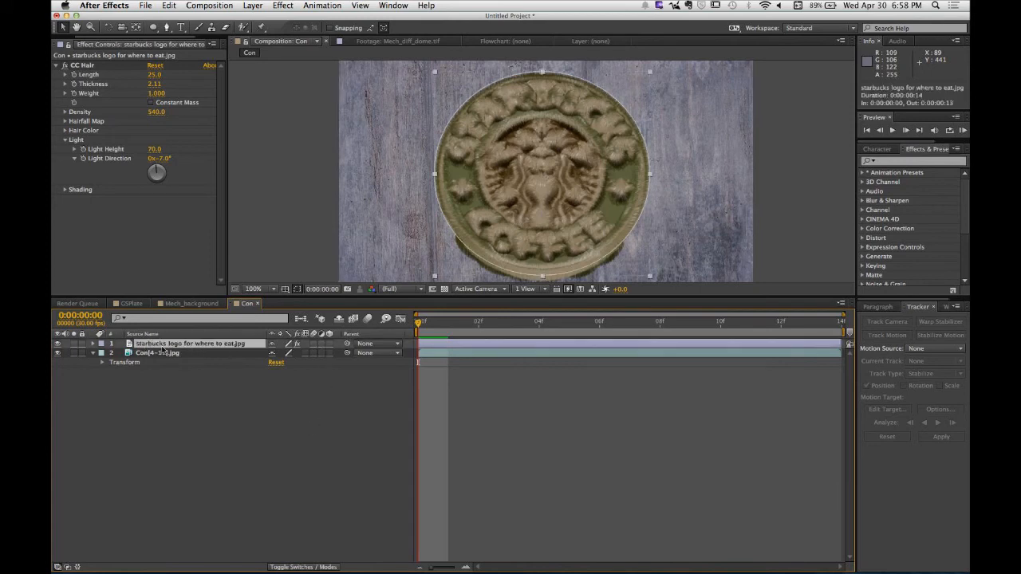
{"action": "left_click", "coordinate": [203, 428]}
{"action": "left_click", "coordinate": [323, 353]}
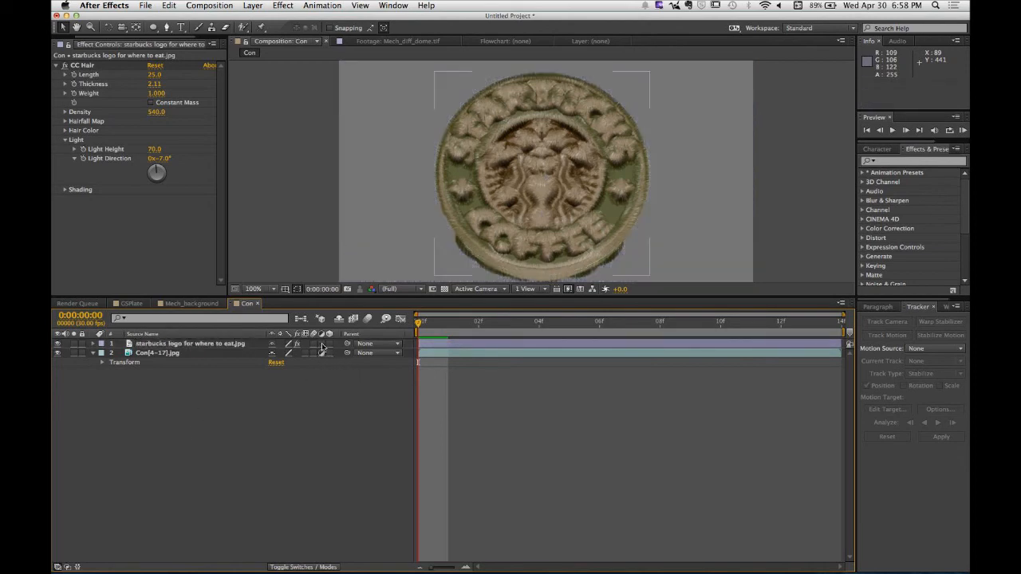
{"action": "left_click", "coordinate": [322, 344]}
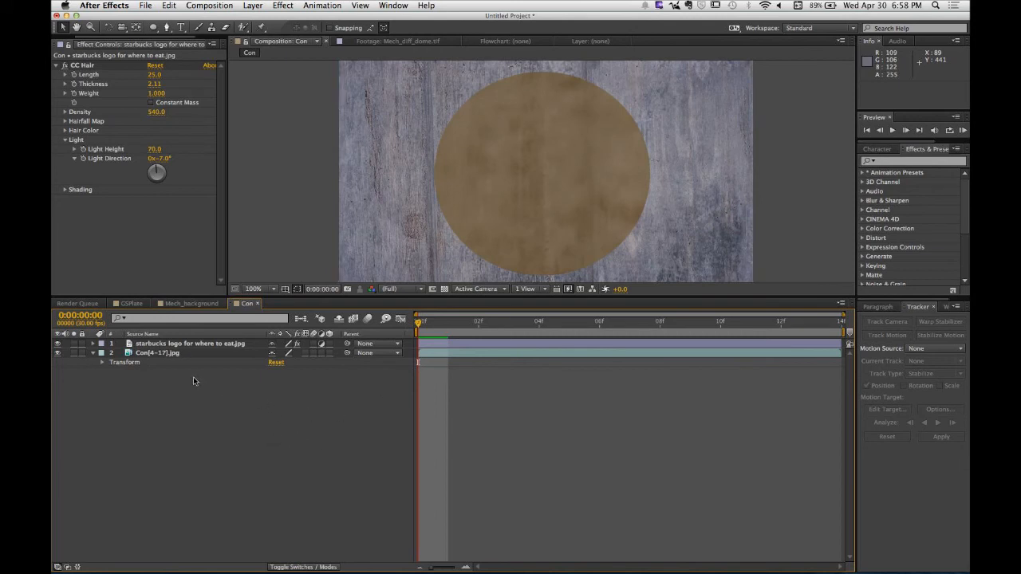
Step: Collapse the CC Hair Light and Shading groups and delete the CC Hair effect from the Starbucks logo layer
{"action": "left_click", "coordinate": [63, 189]}
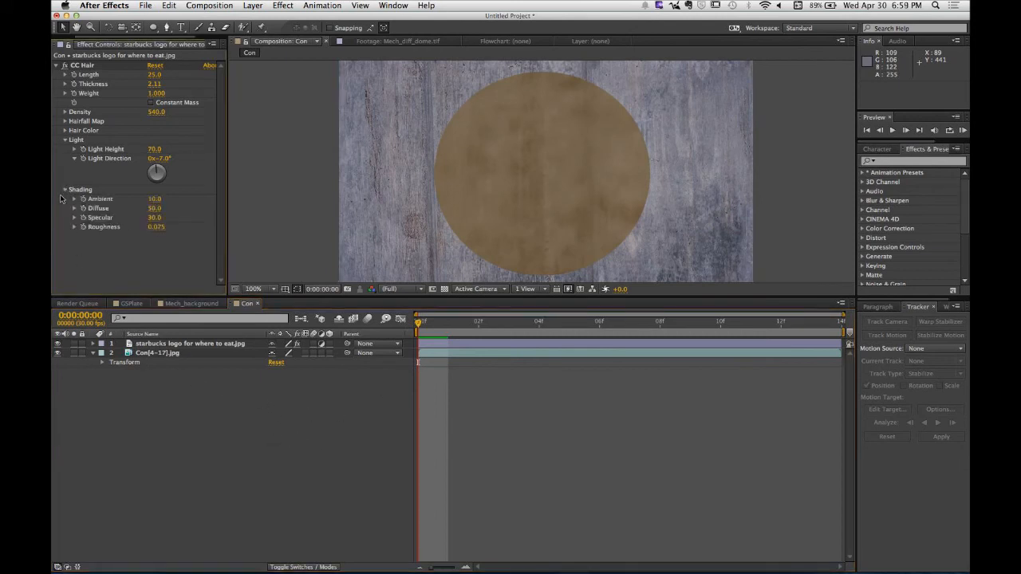
{"action": "left_click", "coordinate": [64, 190]}
{"action": "left_click", "coordinate": [65, 139]}
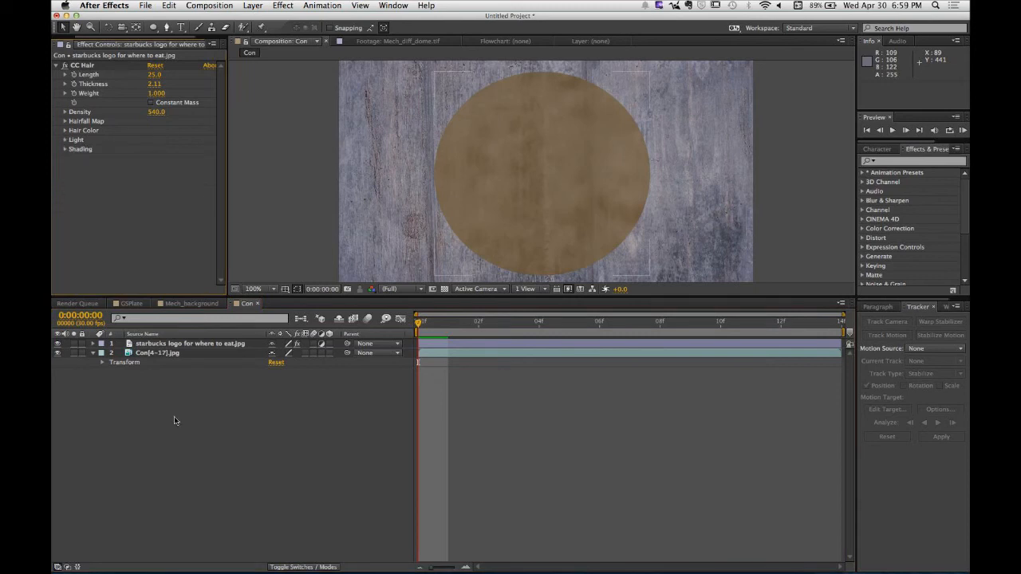
{"action": "left_click", "coordinate": [100, 68]}
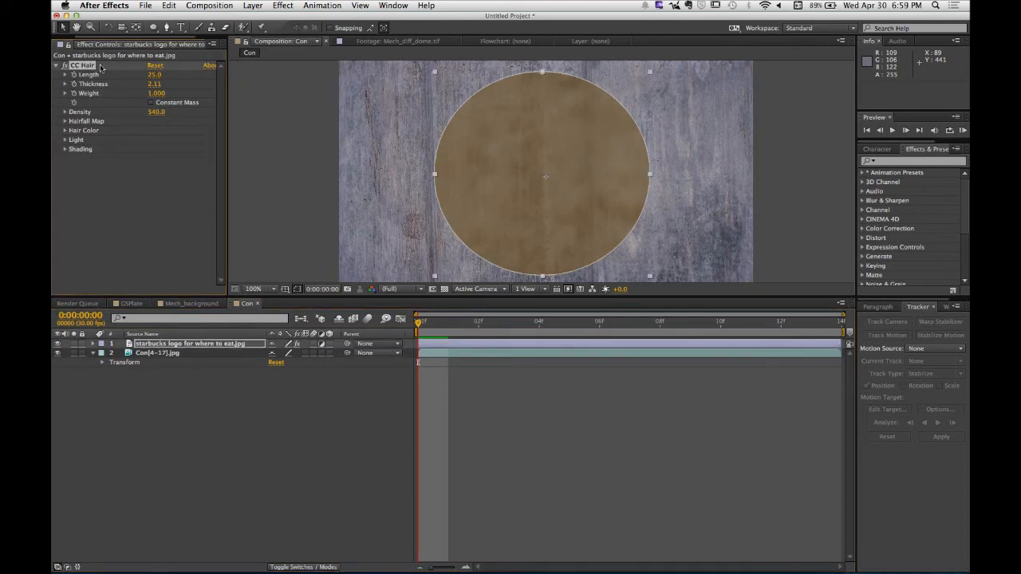
{"action": "key", "text": "Delete"}
{"action": "left_click", "coordinate": [110, 380]}
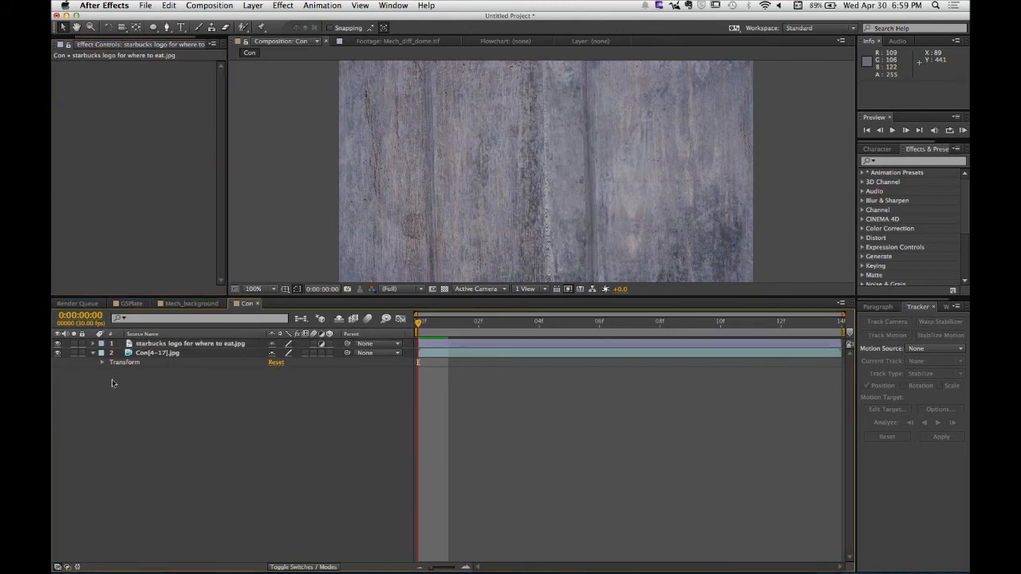
Step: Turn off the Adjustment Layer switch on the Starbucks logo layer
{"action": "left_click", "coordinate": [256, 344]}
{"action": "left_click", "coordinate": [324, 344]}
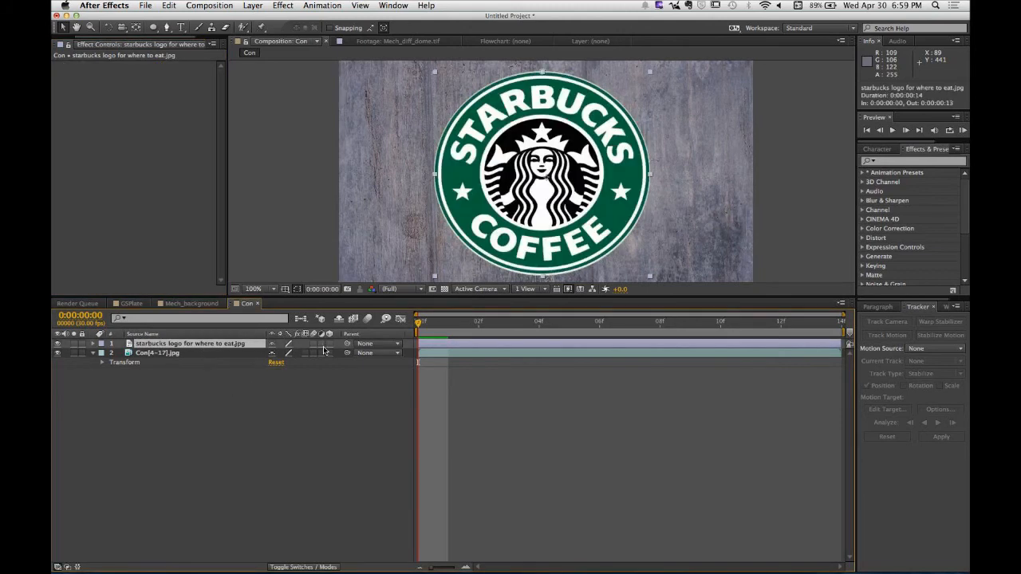
{"action": "left_click", "coordinate": [298, 418]}
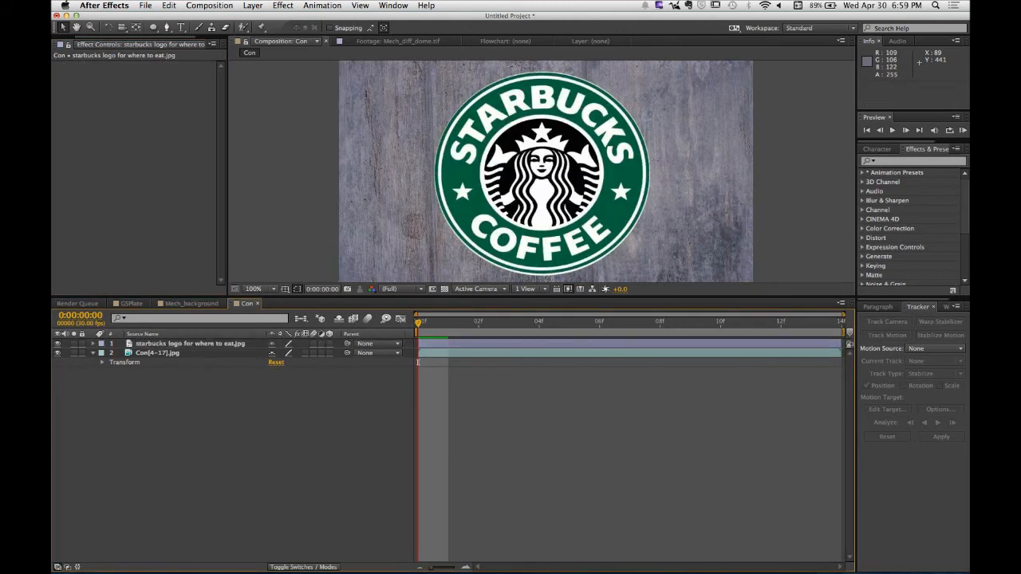
Step: Show the layers' blending mode columns and add a new adjustment layer above the Starbucks logo
{"action": "left_click", "coordinate": [303, 568]}
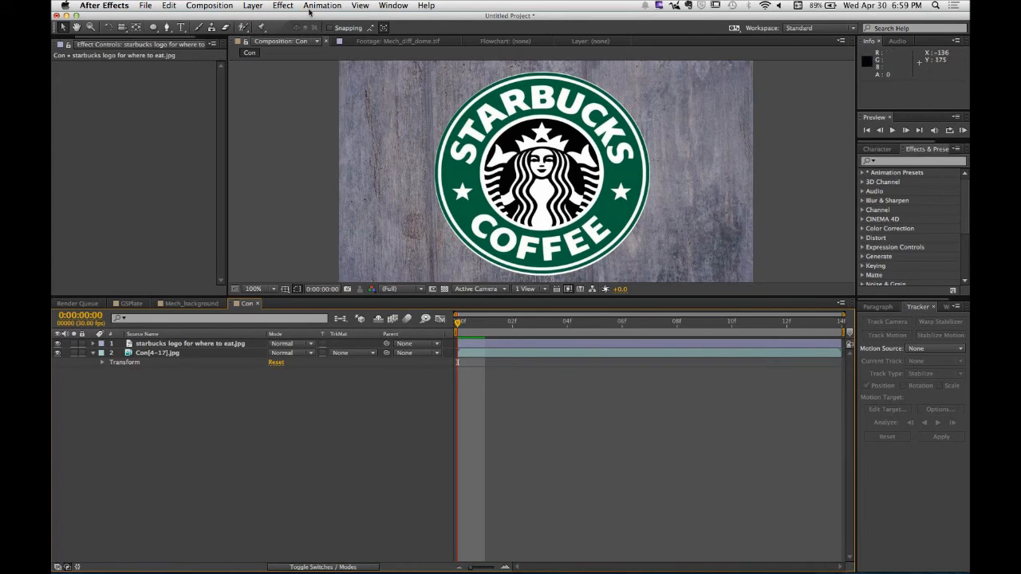
{"action": "left_click", "coordinate": [252, 6]}
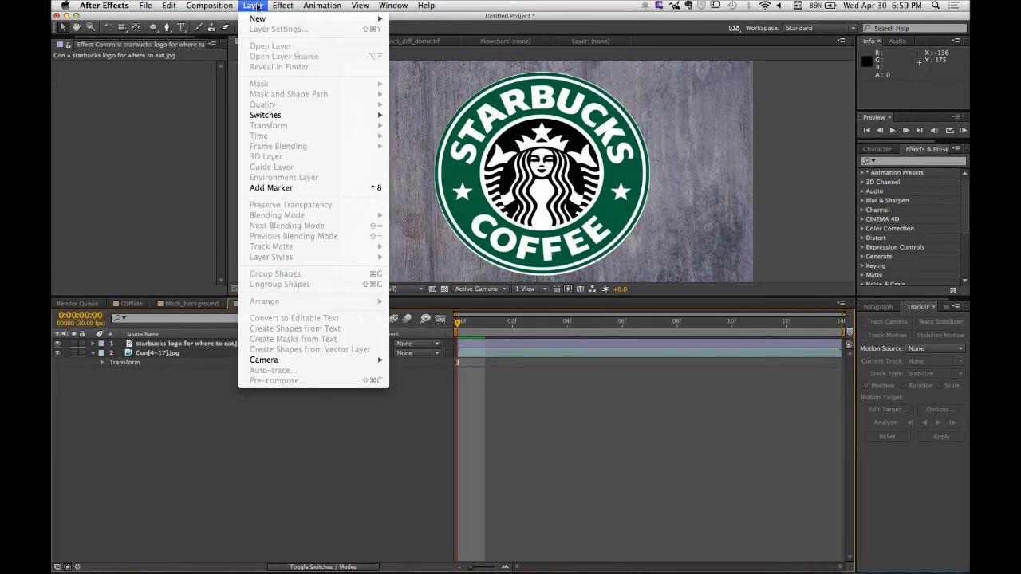
{"action": "mouse_move", "coordinate": [311, 19]}
{"action": "left_click", "coordinate": [419, 85]}
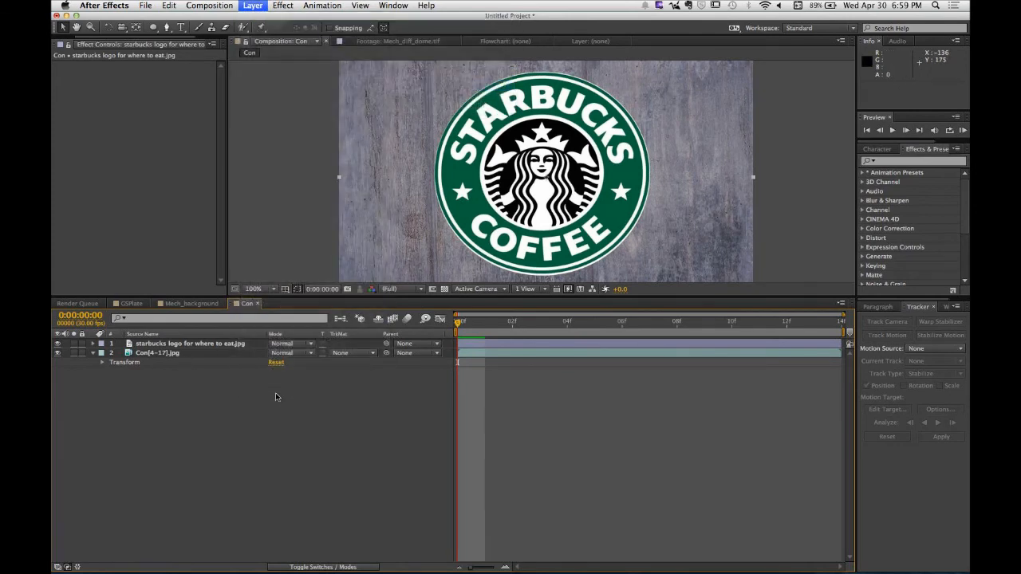
{"action": "left_click", "coordinate": [198, 346]}
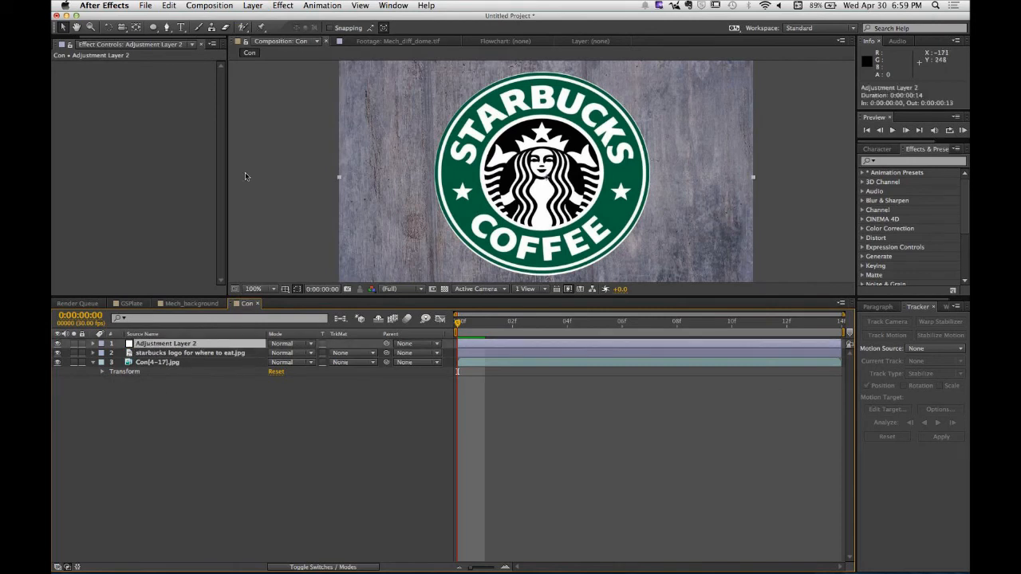
Step: Apply the Levels color correction effect to the new adjustment layer and widen the effect settings area
{"action": "left_click", "coordinate": [252, 6]}
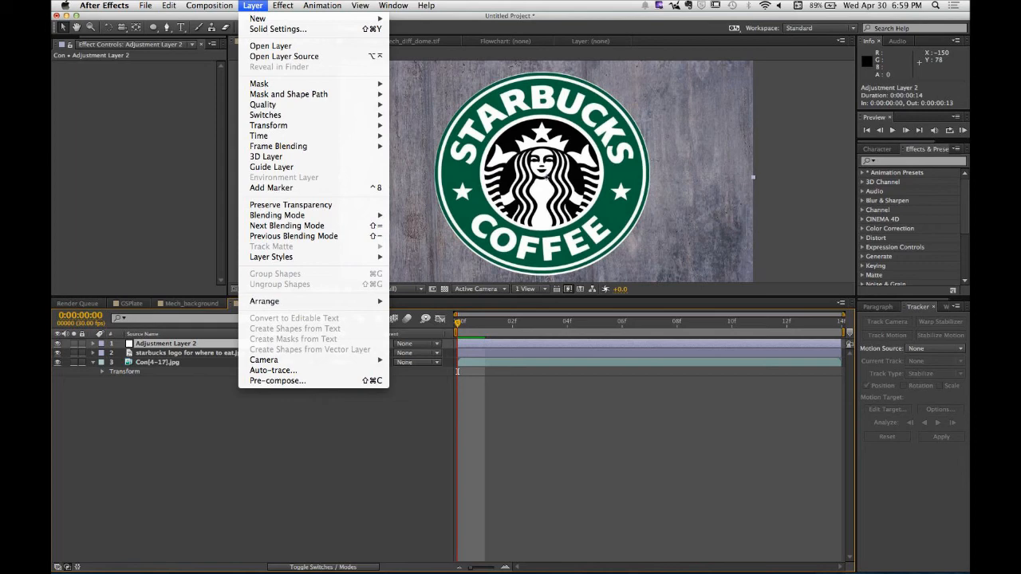
{"action": "mouse_move", "coordinate": [283, 5]}
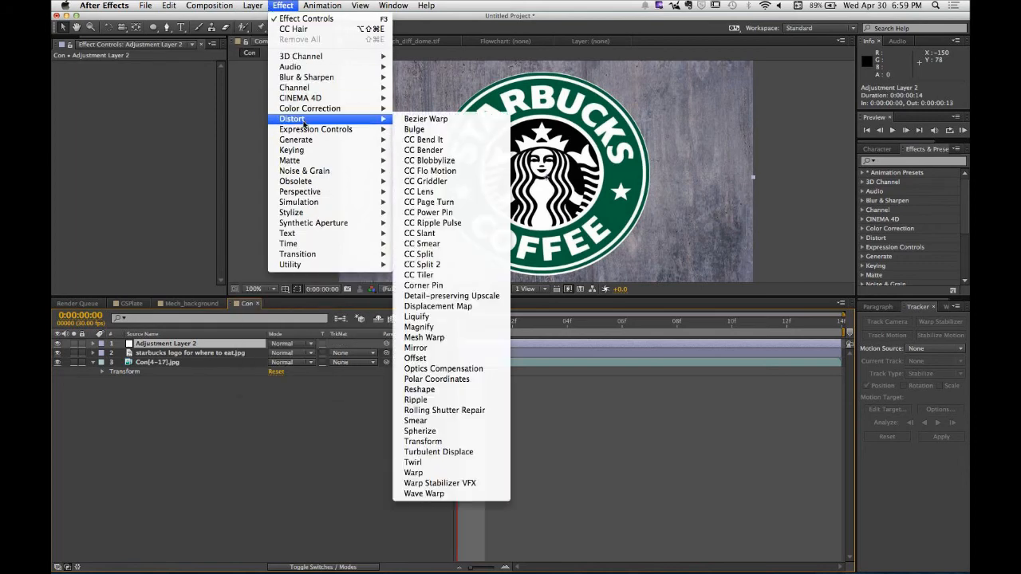
{"action": "mouse_move", "coordinate": [307, 109]}
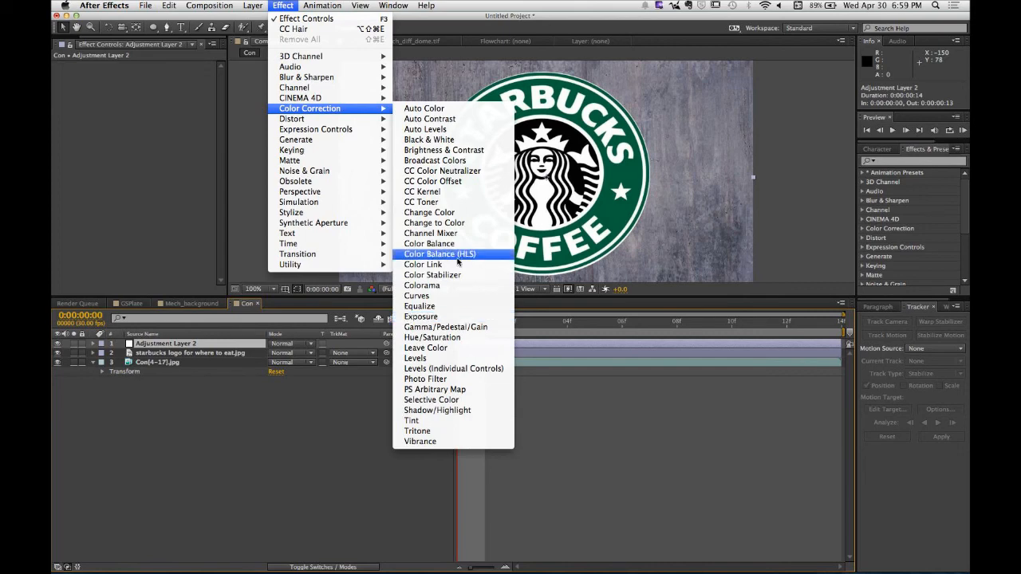
{"action": "left_click", "coordinate": [374, 414]}
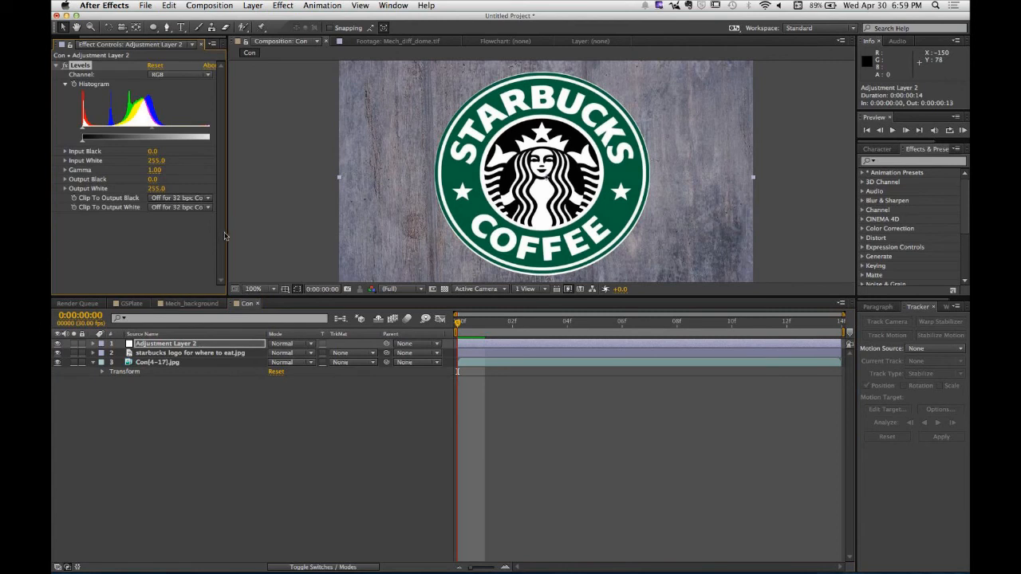
{"action": "left_click_drag", "start_coordinate": [227, 233], "coordinate": [268, 233]}
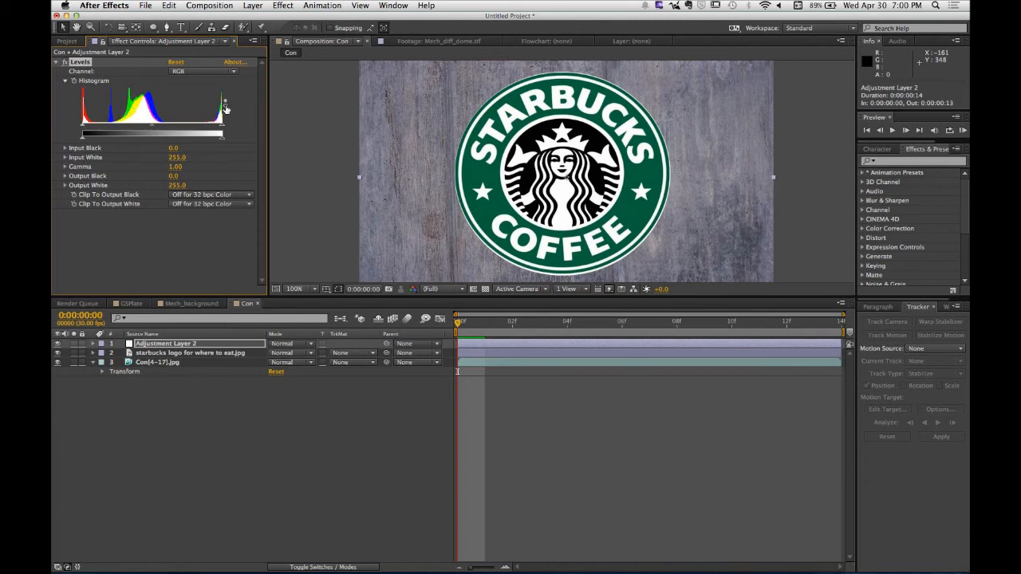
Step: Switch the Levels histogram to a single-color display and set Input Black to 50 and Input White to 156
{"action": "left_click", "coordinate": [225, 110]}
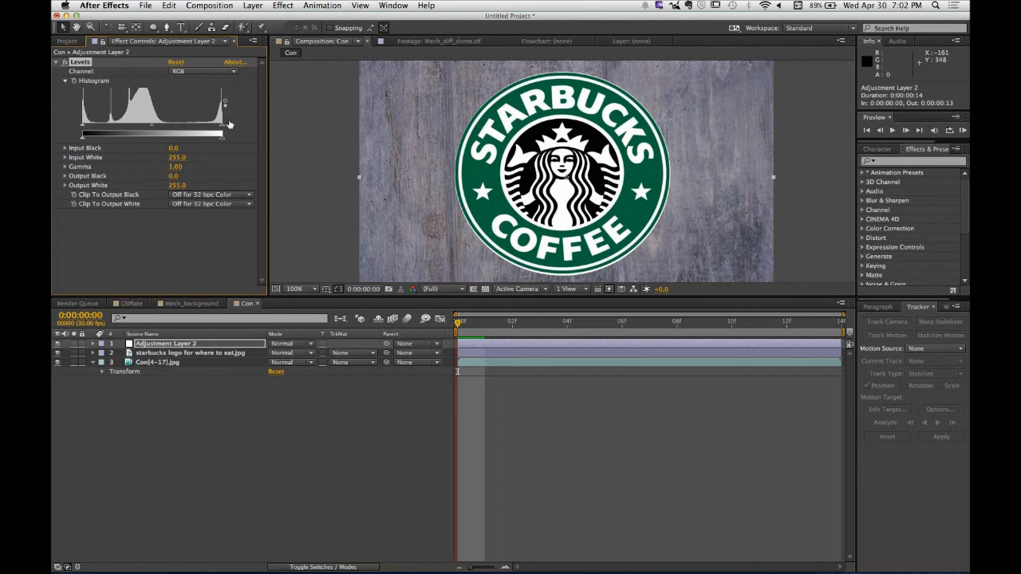
{"action": "left_click_drag", "start_coordinate": [223, 130], "coordinate": [232, 129]}
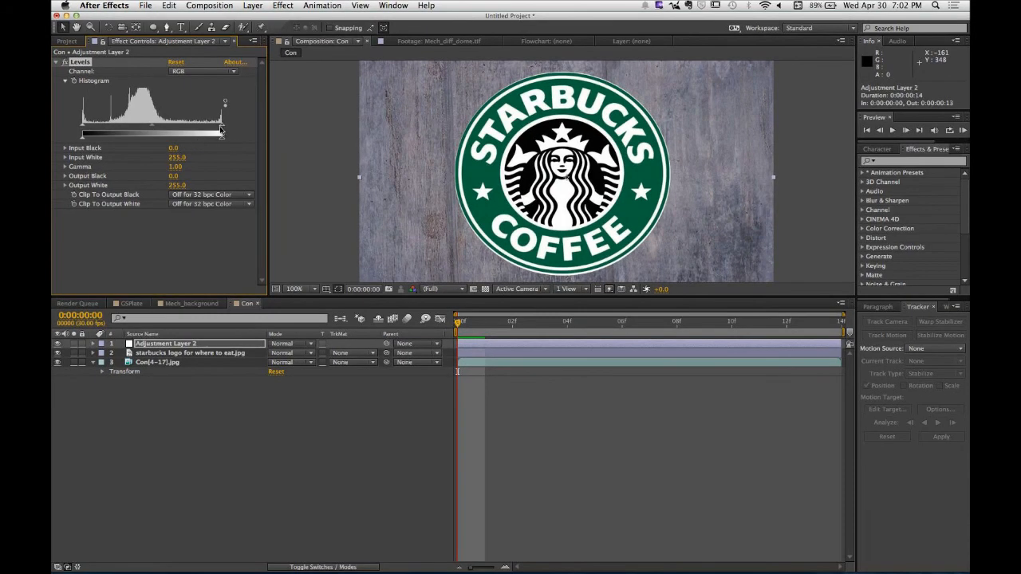
{"action": "left_click_drag", "start_coordinate": [221, 129], "coordinate": [167, 129]}
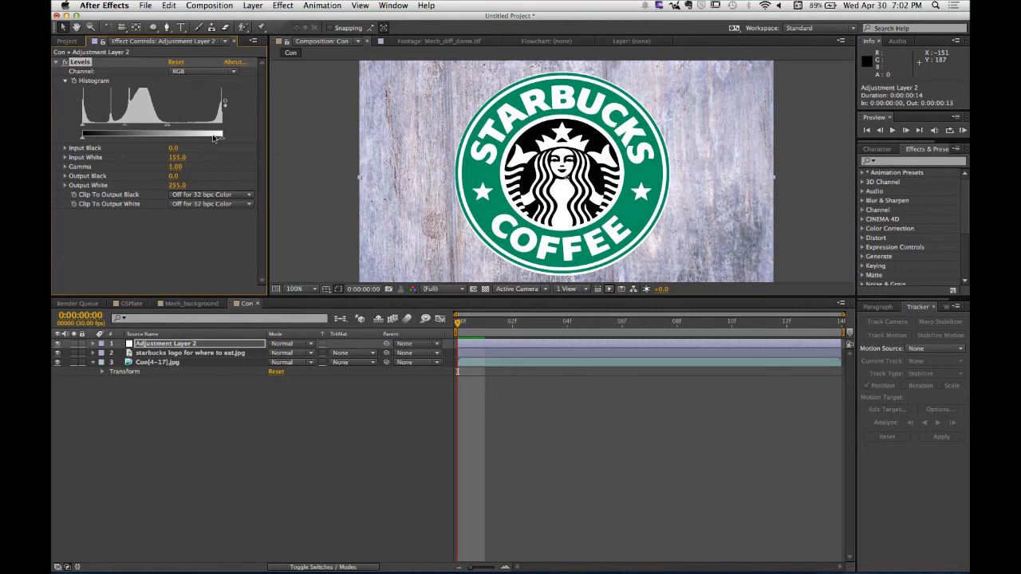
{"action": "left_click_drag", "start_coordinate": [168, 129], "coordinate": [171, 127]}
{"action": "left_click_drag", "start_coordinate": [83, 130], "coordinate": [109, 128]}
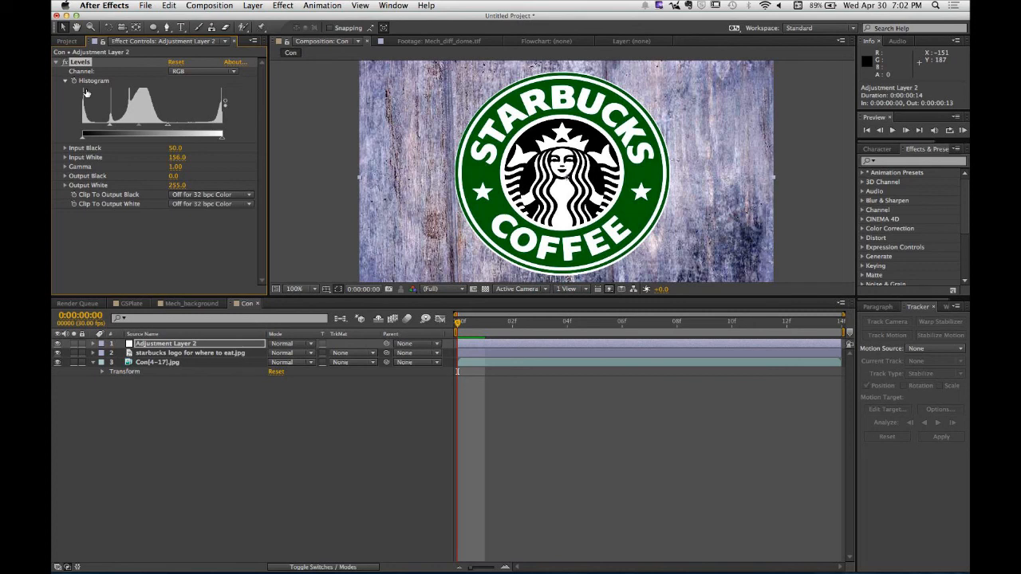
Step: Restore the Levels Input White to 255 and Input Black to 0 for the RGB channel
{"action": "left_click", "coordinate": [178, 73]}
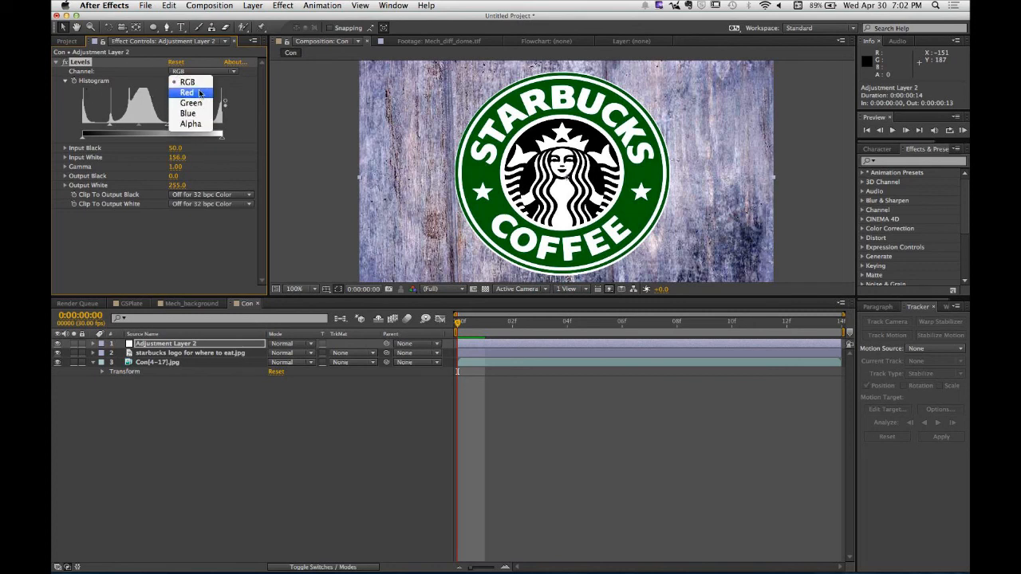
{"action": "left_click", "coordinate": [165, 133]}
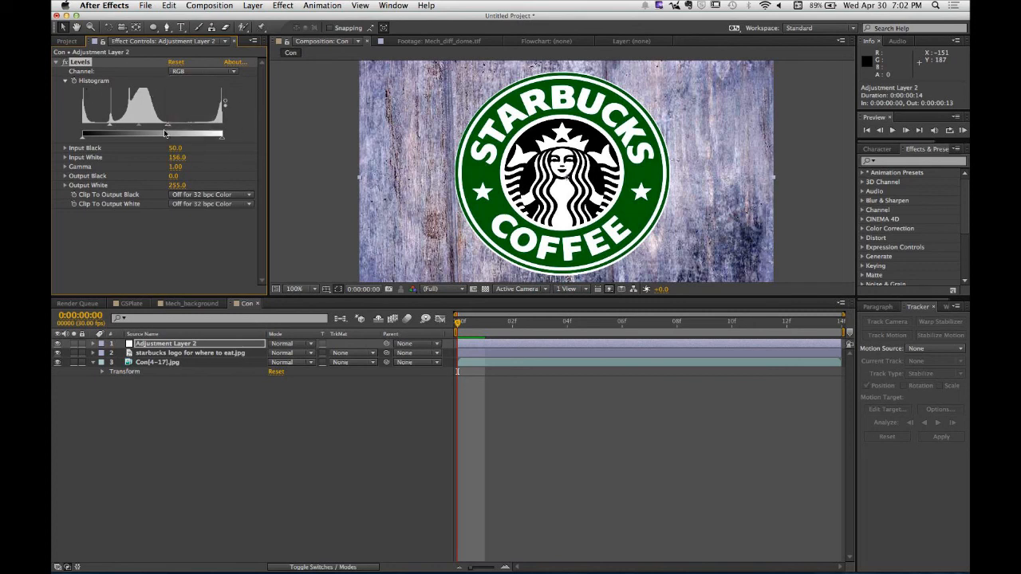
{"action": "left_click_drag", "start_coordinate": [168, 134], "coordinate": [231, 131]}
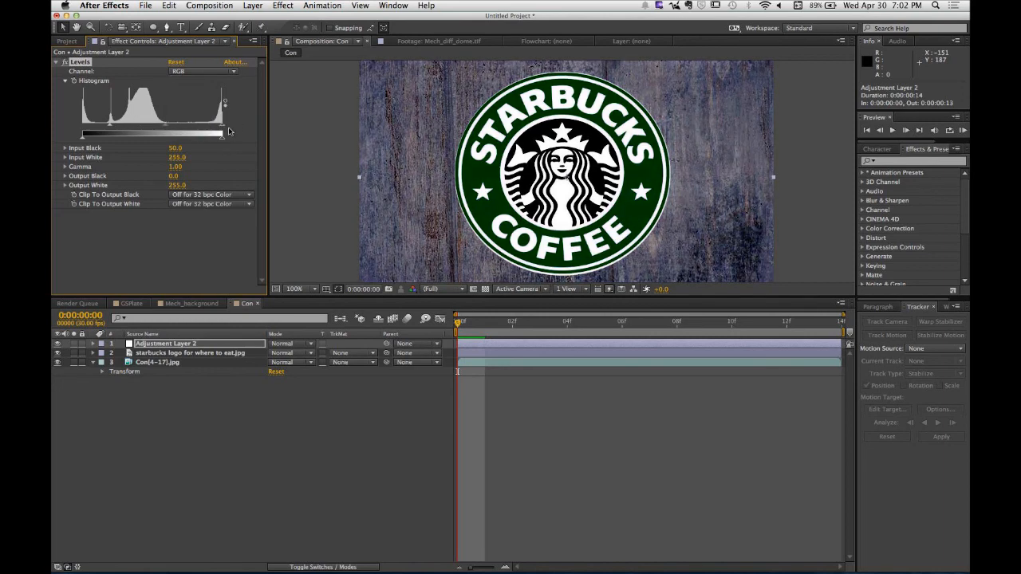
{"action": "left_click_drag", "start_coordinate": [111, 132], "coordinate": [61, 131]}
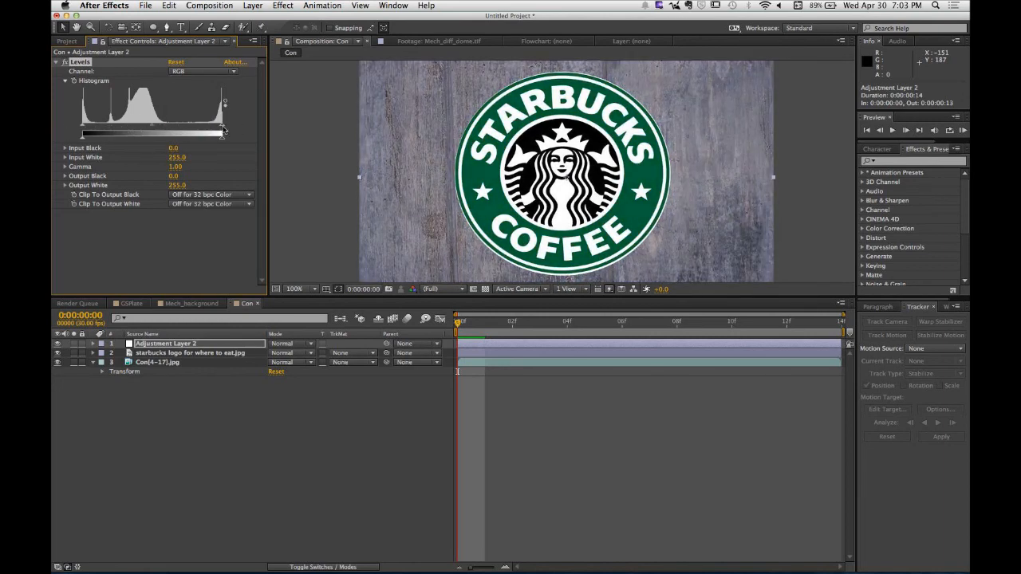
Step: Darken the midtones by setting the Levels Gamma to 0.49, leaving no layer selected
{"action": "mouse_move", "coordinate": [223, 128]}
{"action": "left_mouse_down"}
{"action": "mouse_move", "coordinate": [162, 130]}
{"action": "mouse_move", "coordinate": [223, 128]}
{"action": "left_mouse_up"}
{"action": "mouse_move", "coordinate": [83, 129]}
{"action": "left_mouse_down"}
{"action": "mouse_move", "coordinate": [159, 129]}
{"action": "mouse_move", "coordinate": [82, 129]}
{"action": "left_mouse_up"}
{"action": "left_click_drag", "start_coordinate": [153, 130], "coordinate": [183, 129]}
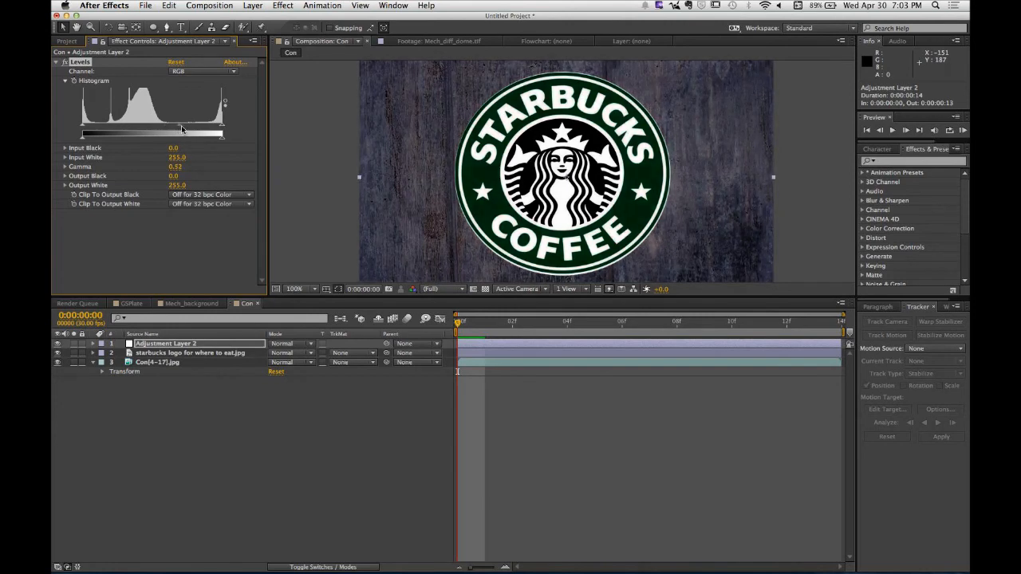
{"action": "left_click", "coordinate": [200, 427]}
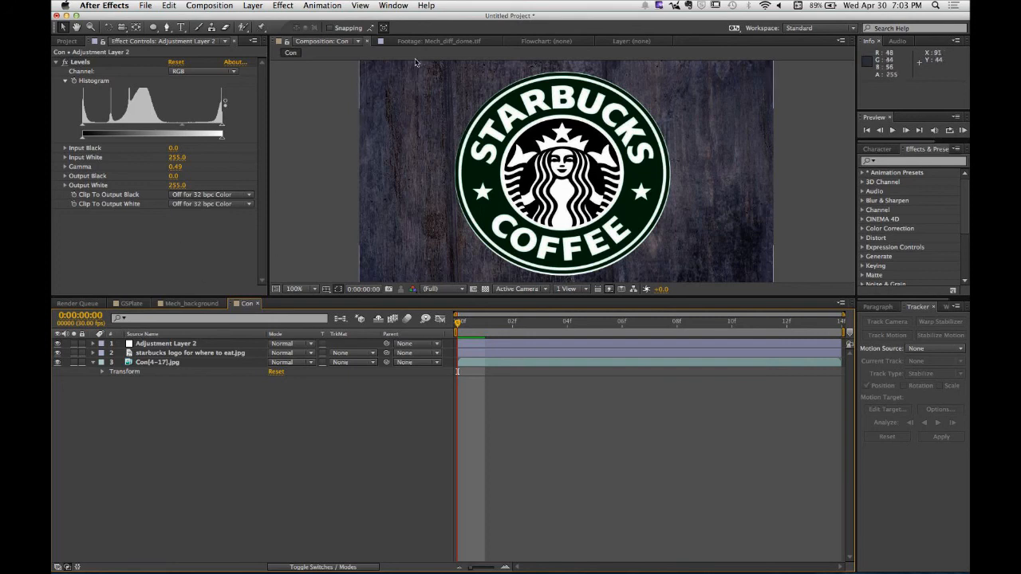
Step: Draw an elliptical mask on Adjustment Layer 2 that spans the full width and height of the composition
{"action": "left_click", "coordinate": [199, 344]}
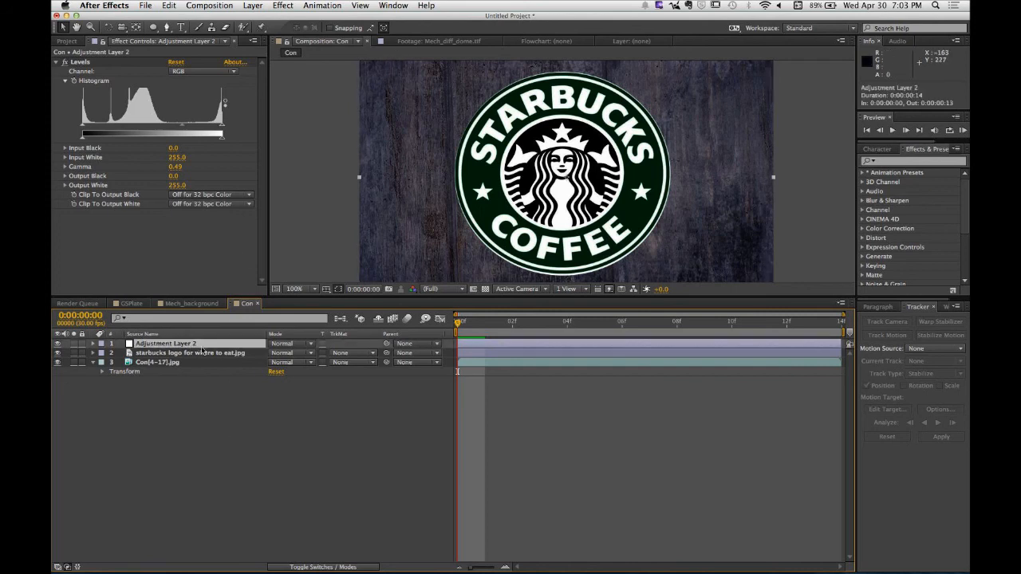
{"action": "left_click", "coordinate": [154, 28]}
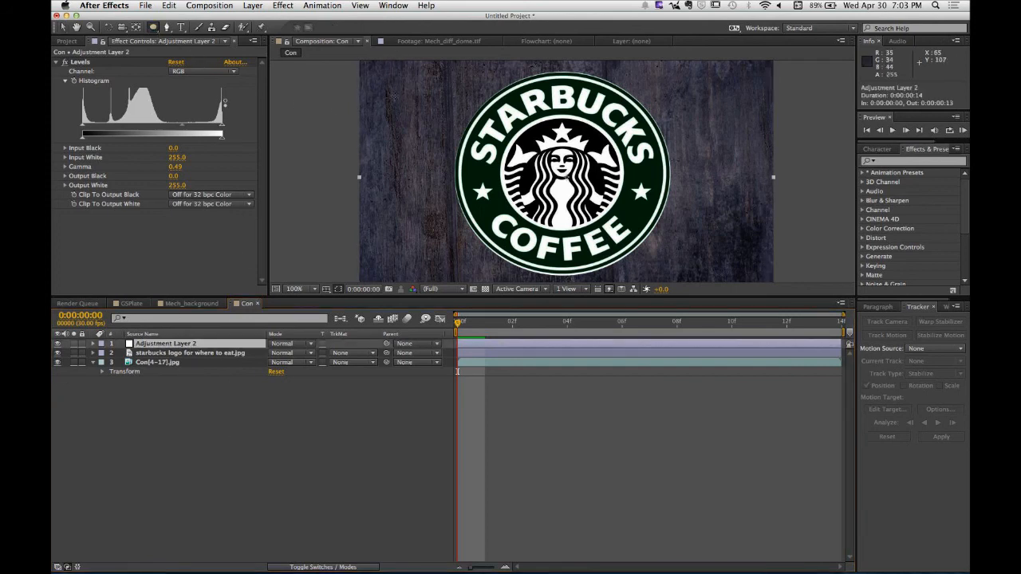
{"action": "scroll", "coordinate": [406, 131], "scroll_direction": "down", "scroll_amount": 1}
{"action": "left_click_drag", "start_coordinate": [460, 103], "coordinate": [668, 244]}
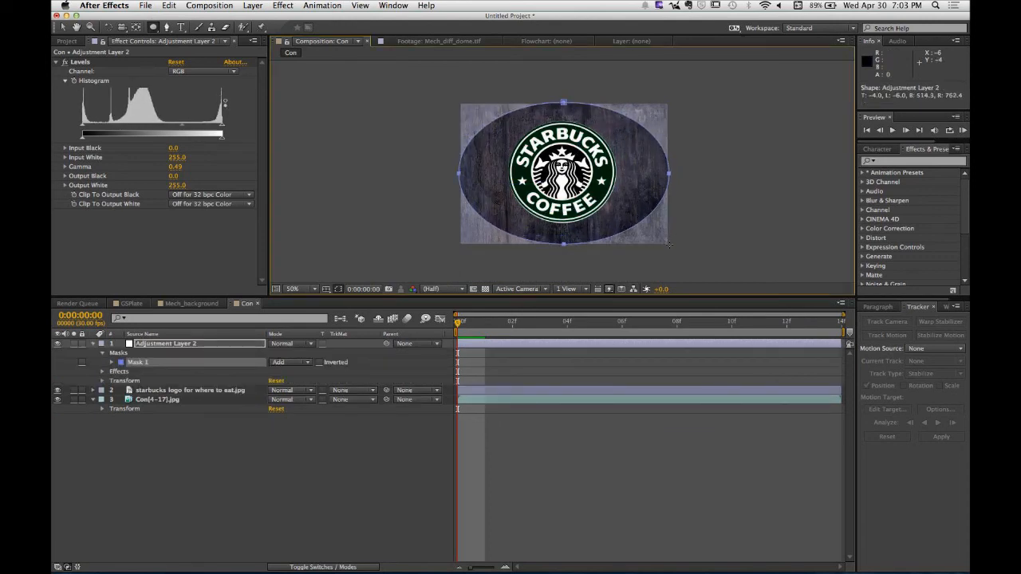
{"action": "left_click", "coordinate": [236, 497]}
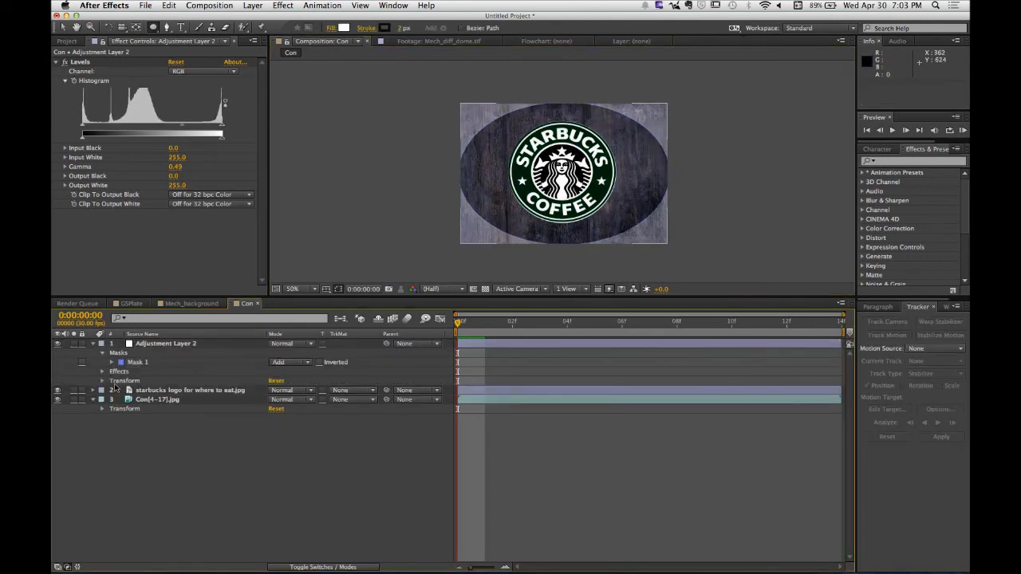
Step: Keep the ellipse mask's mode at Add and invert the mask
{"action": "left_click", "coordinate": [305, 364]}
{"action": "left_click", "coordinate": [286, 370]}
{"action": "left_click", "coordinate": [320, 362]}
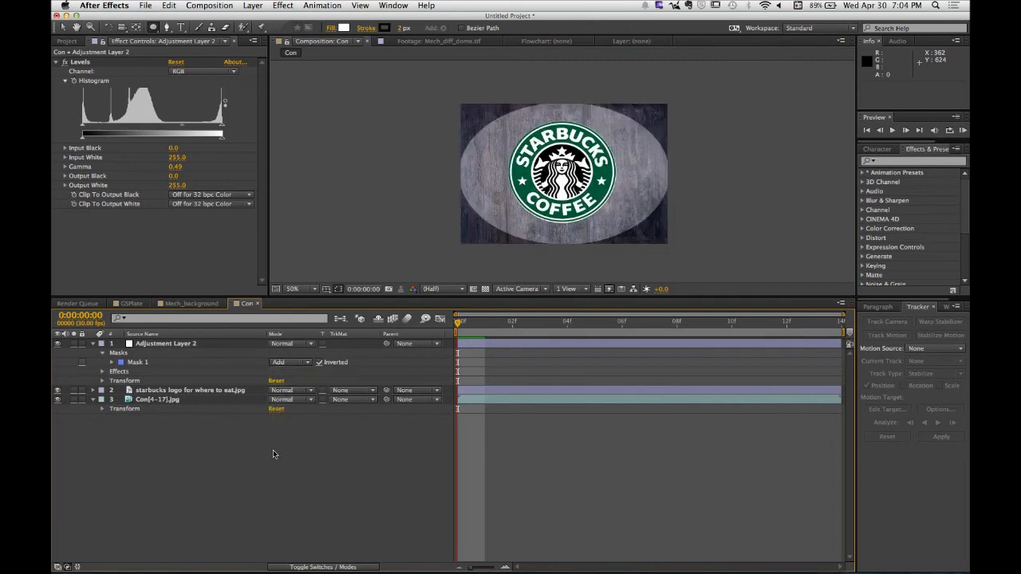
Step: Set the ellipse mask's feather to 174 pixels and collapse the adjustment layer's properties
{"action": "left_click", "coordinate": [134, 363]}
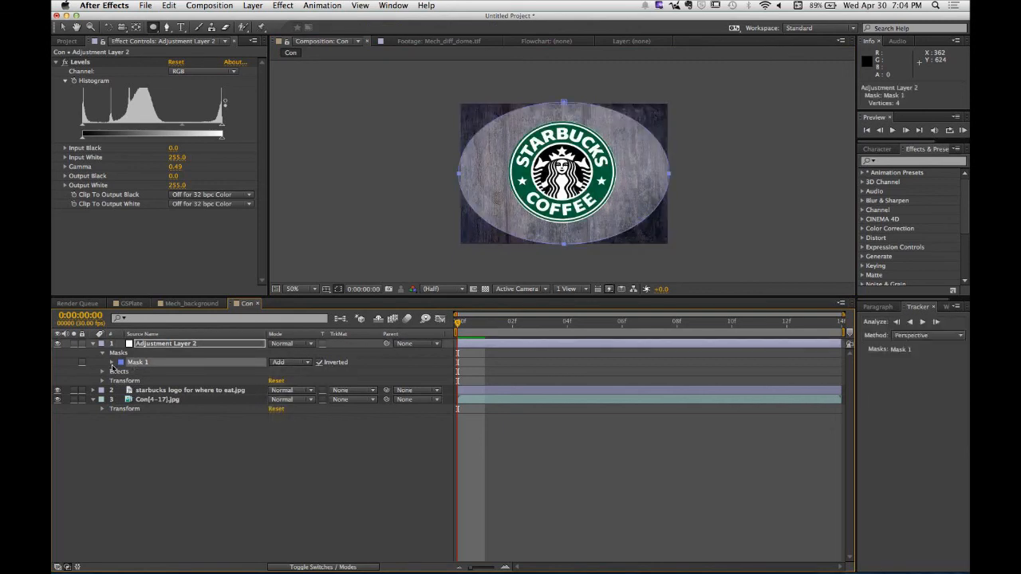
{"action": "left_click", "coordinate": [112, 363]}
{"action": "left_click", "coordinate": [158, 381]}
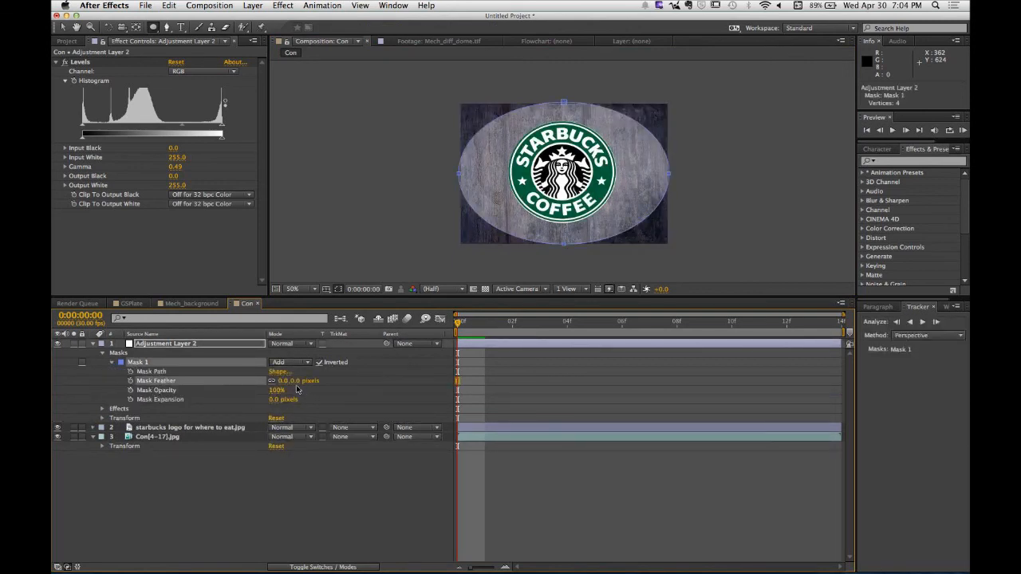
{"action": "left_click_drag", "start_coordinate": [293, 381], "coordinate": [418, 412]}
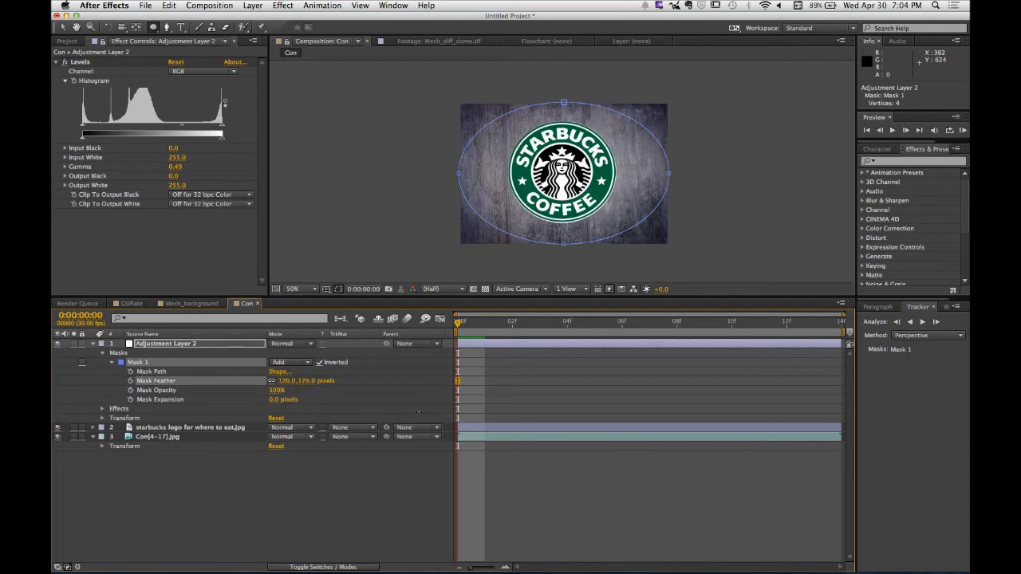
{"action": "left_click", "coordinate": [193, 345]}
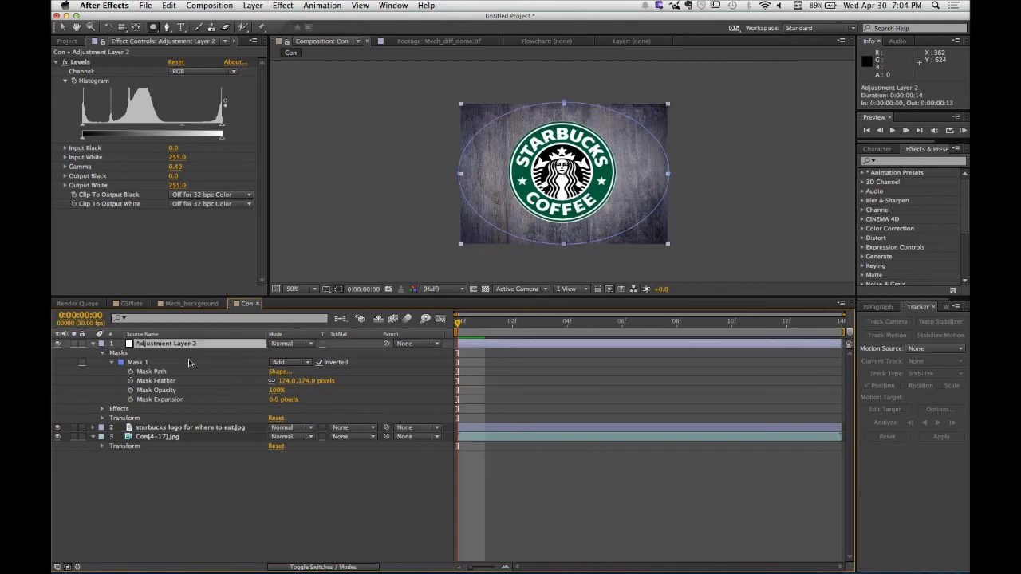
{"action": "left_click", "coordinate": [93, 343]}
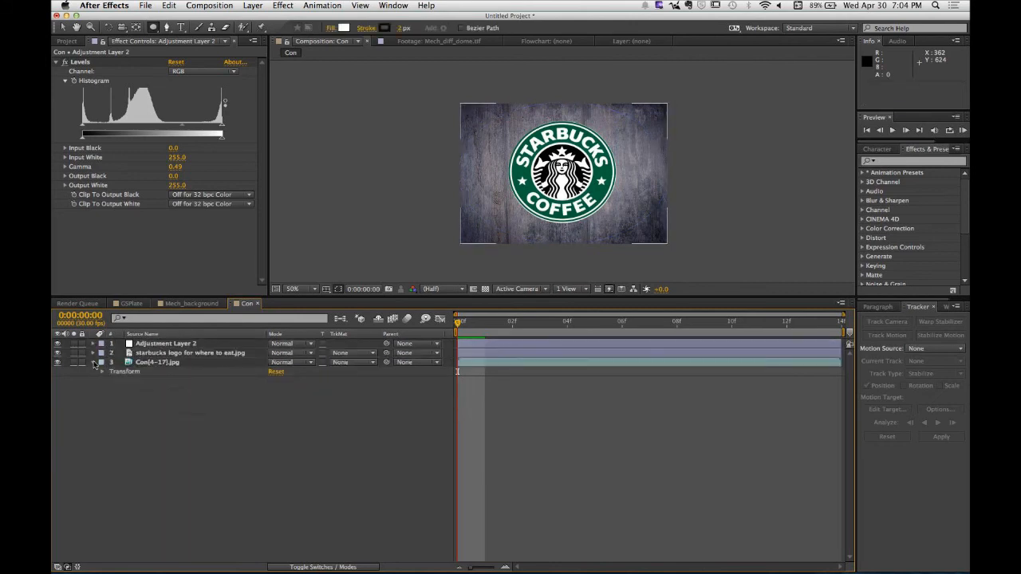
Step: Show the adjustment layer's Transform properties and lower its opacity to 58%
{"action": "left_click", "coordinate": [93, 344]}
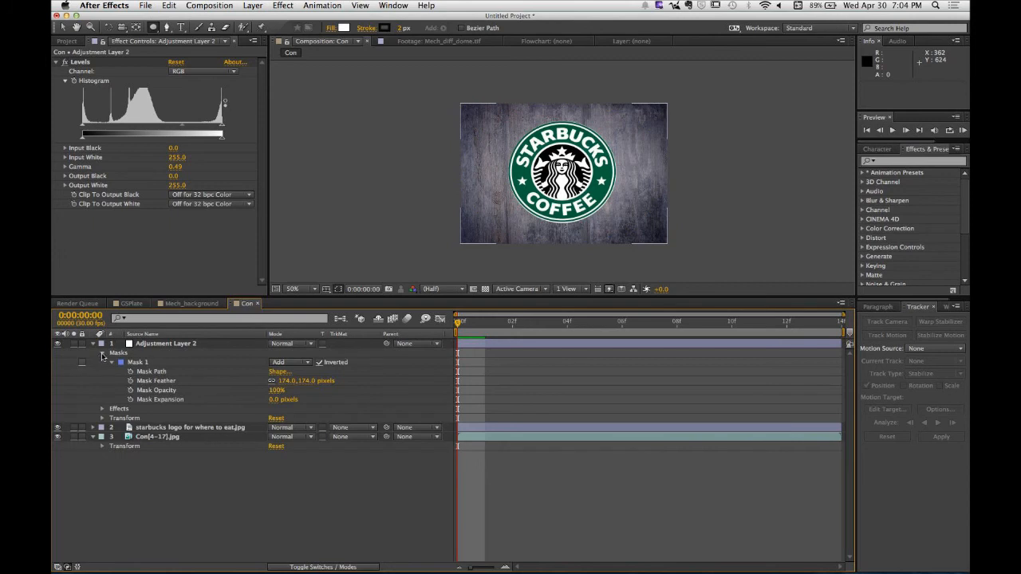
{"action": "left_click", "coordinate": [102, 354]}
{"action": "left_click", "coordinate": [102, 372]}
{"action": "left_click", "coordinate": [138, 418]}
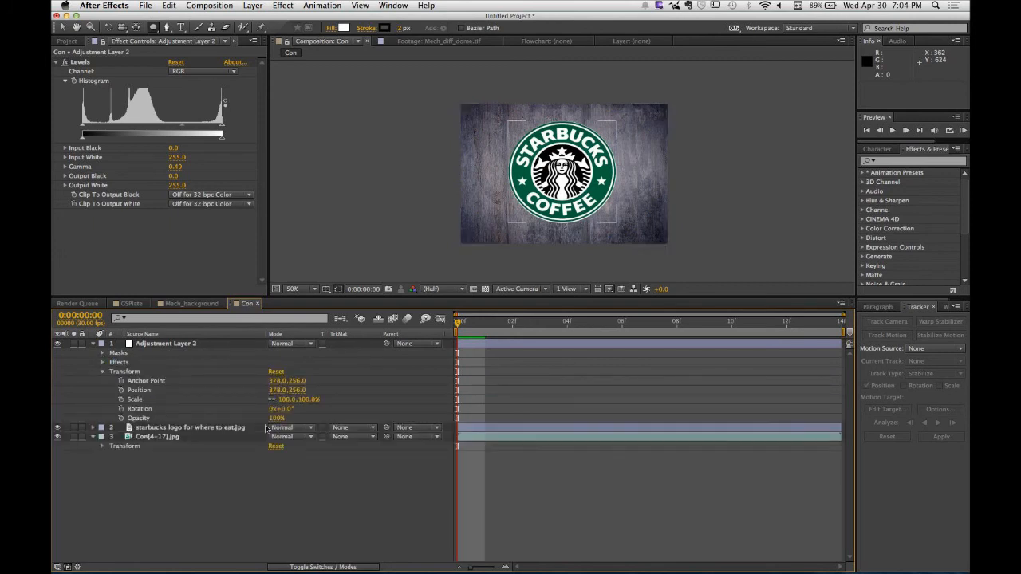
{"action": "mouse_move", "coordinate": [276, 418]}
{"action": "left_mouse_down"}
{"action": "mouse_move", "coordinate": [230, 418]}
{"action": "mouse_move", "coordinate": [260, 426]}
{"action": "left_mouse_up"}
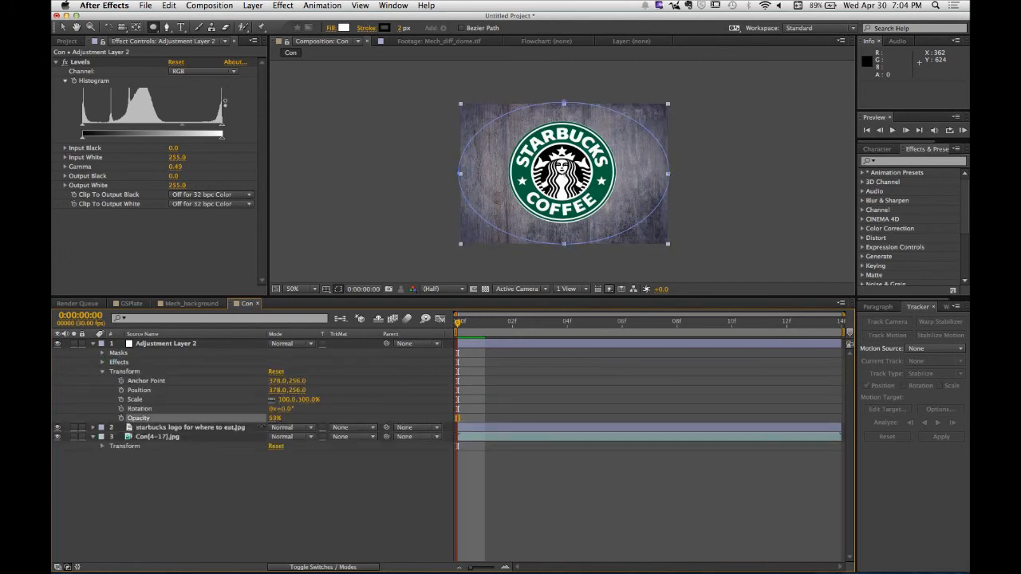
{"action": "left_click", "coordinate": [269, 480]}
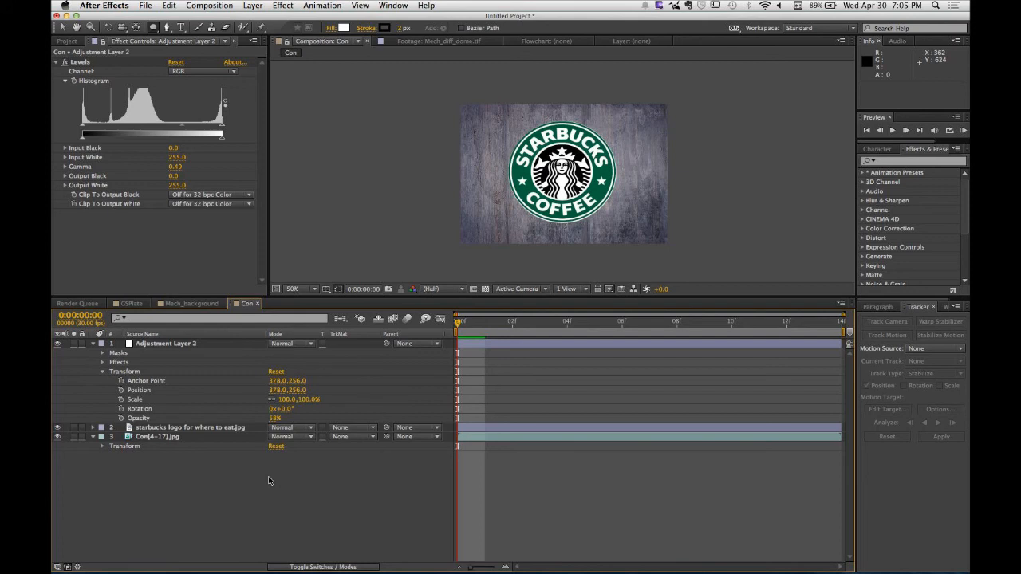
Step: Scrub through the composition's frames to examine the vignette over the different concrete backgrounds
{"action": "left_click", "coordinate": [601, 332]}
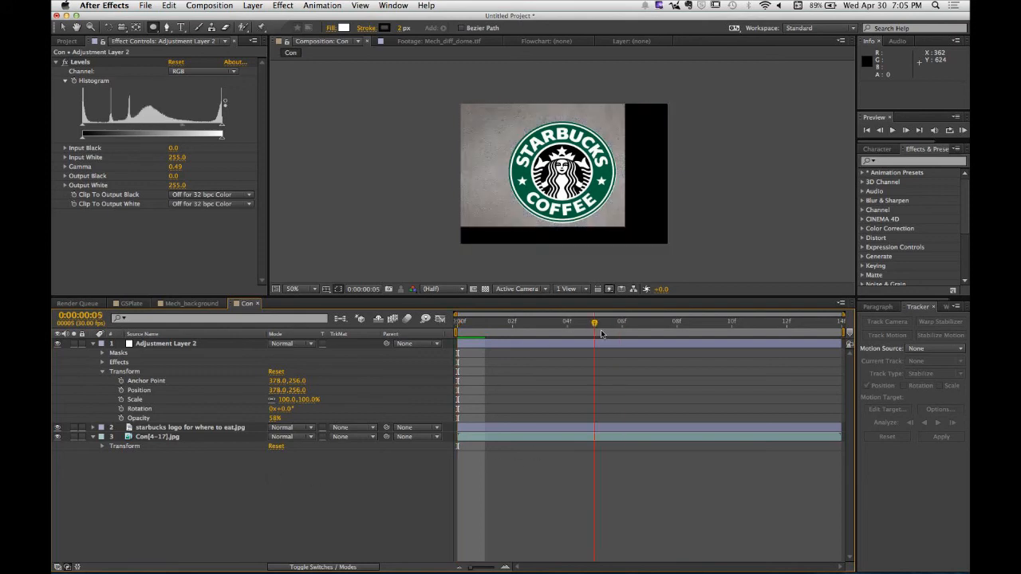
{"action": "left_click", "coordinate": [579, 327]}
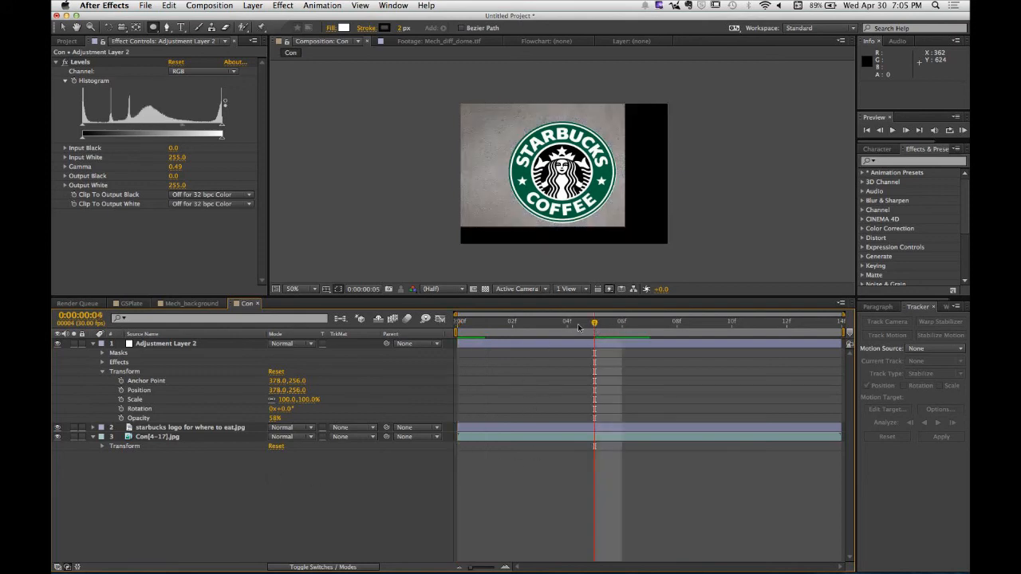
{"action": "left_click_drag", "start_coordinate": [579, 327], "coordinate": [738, 346]}
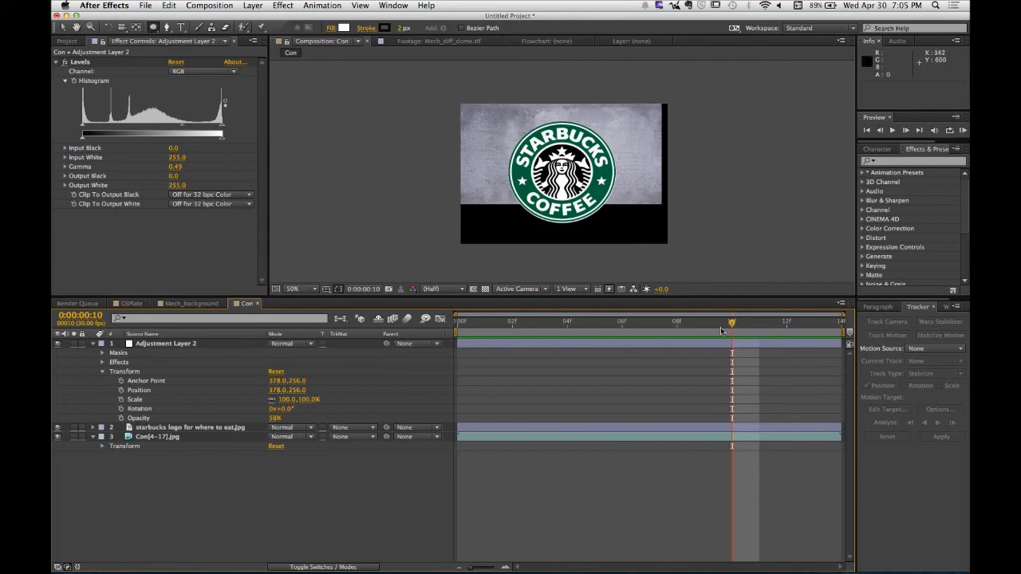
{"action": "left_click_drag", "start_coordinate": [727, 328], "coordinate": [814, 348]}
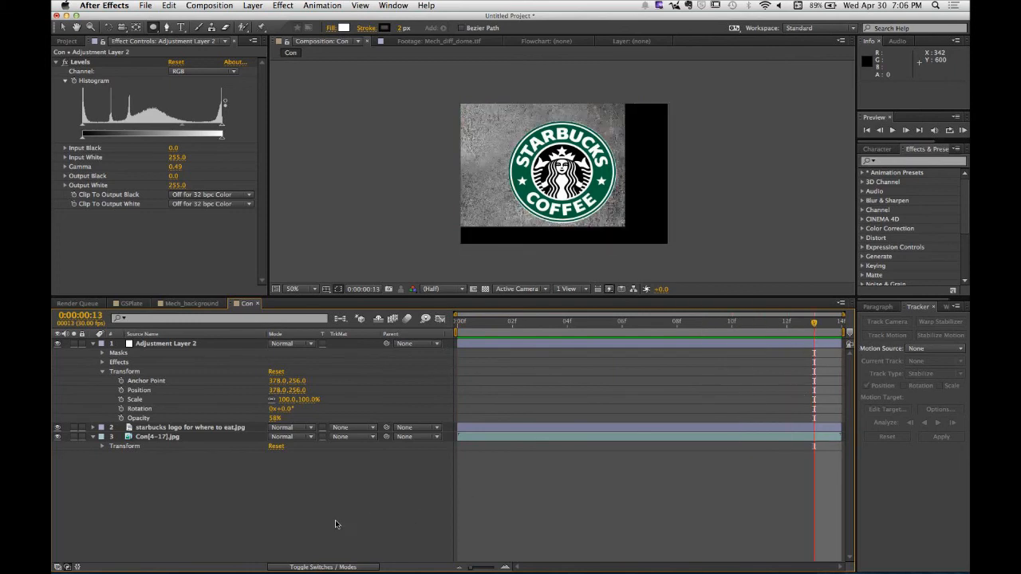
Step: Trim the end of Adjustment Layer 2 at frame 4 and return to the first frame
{"action": "left_click", "coordinate": [562, 322]}
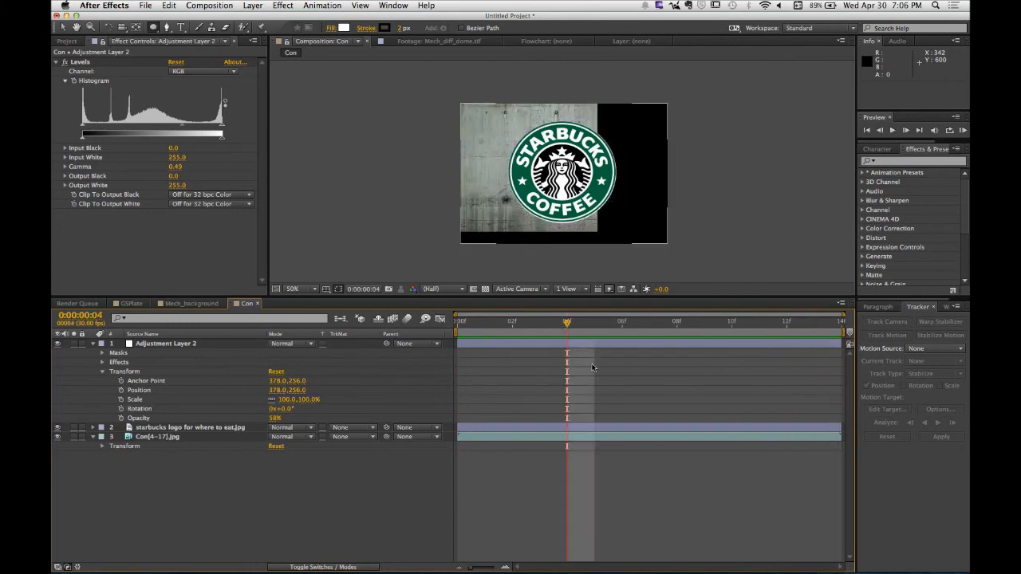
{"action": "left_click", "coordinate": [594, 344]}
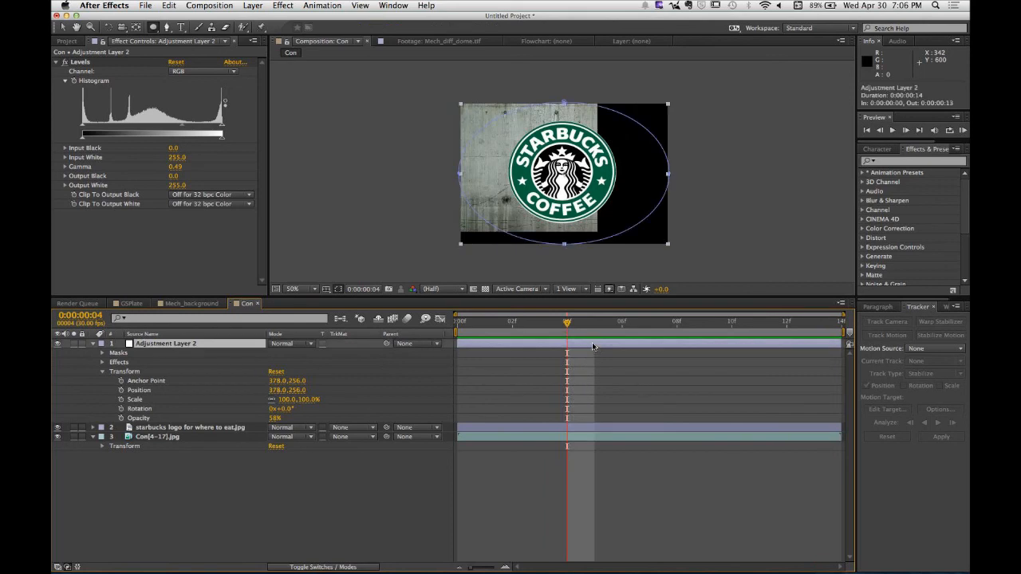
{"action": "key", "text": "alt+]"}
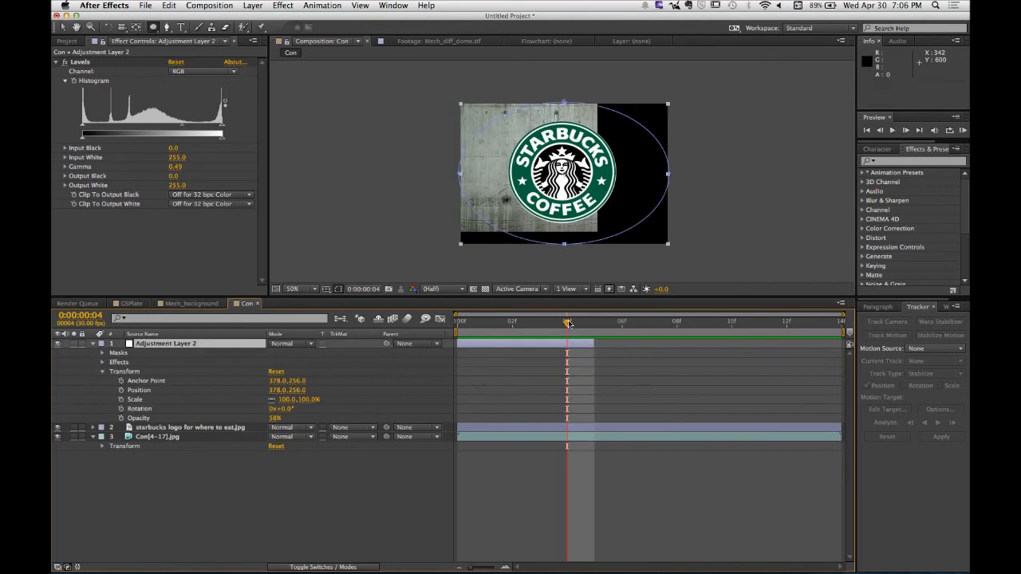
{"action": "left_click_drag", "start_coordinate": [567, 323], "coordinate": [377, 404]}
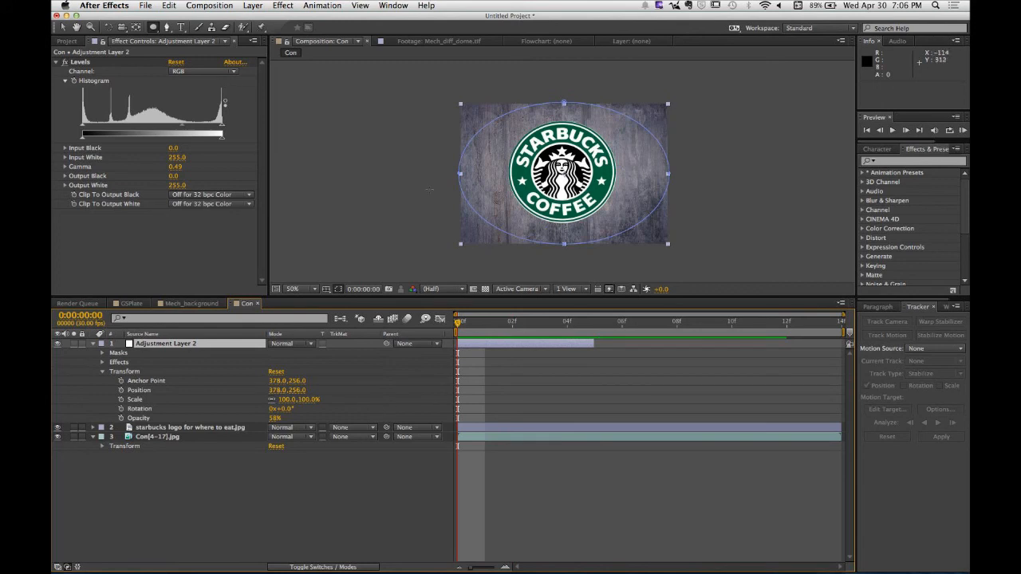
Step: Collapse the adjustment layer's properties and deselect all layers
{"action": "left_click", "coordinate": [162, 376]}
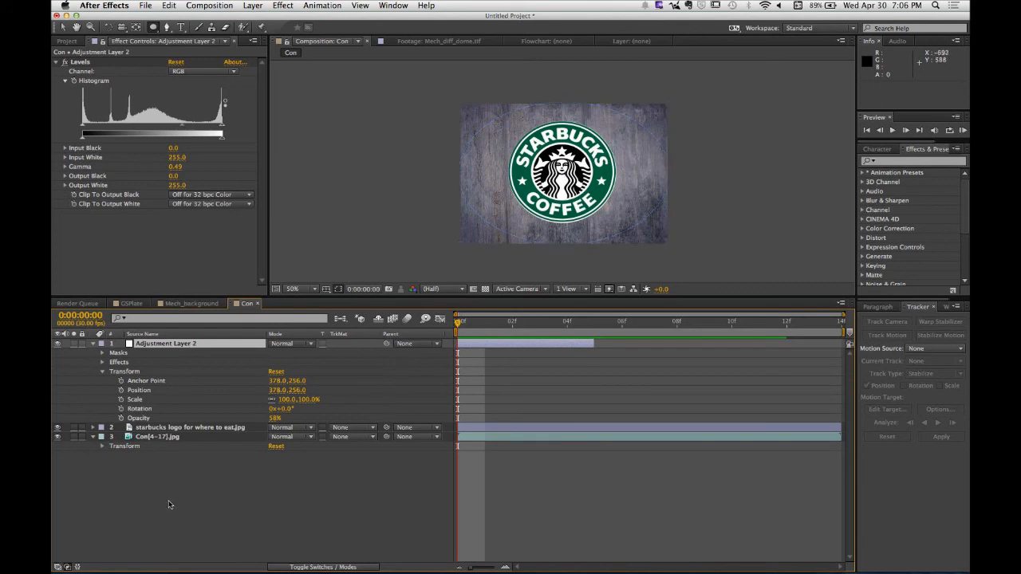
{"action": "left_click", "coordinate": [184, 344]}
{"action": "left_click", "coordinate": [91, 344]}
{"action": "left_click", "coordinate": [197, 450]}
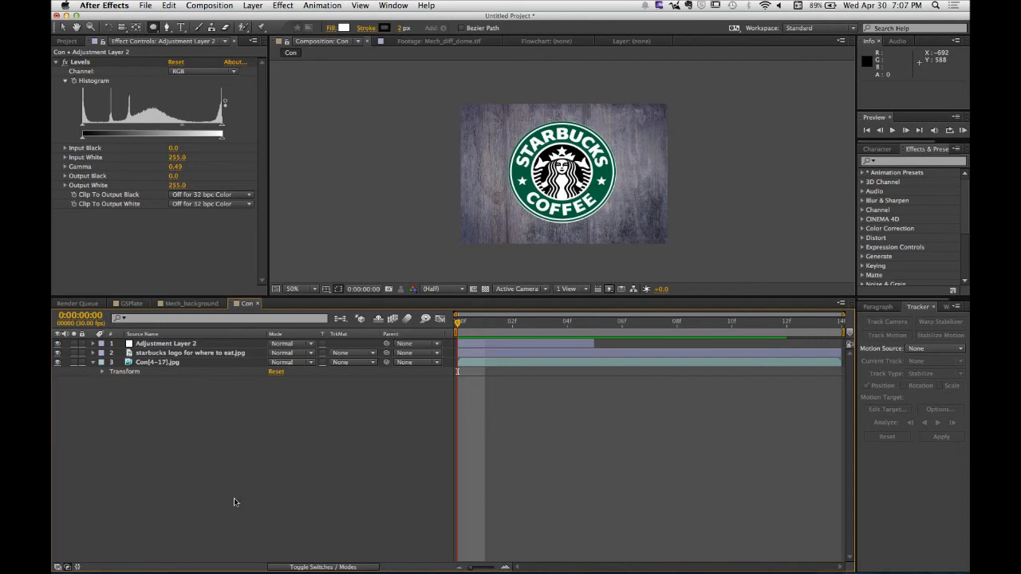
{"action": "mouse_move", "coordinate": [244, 571]}
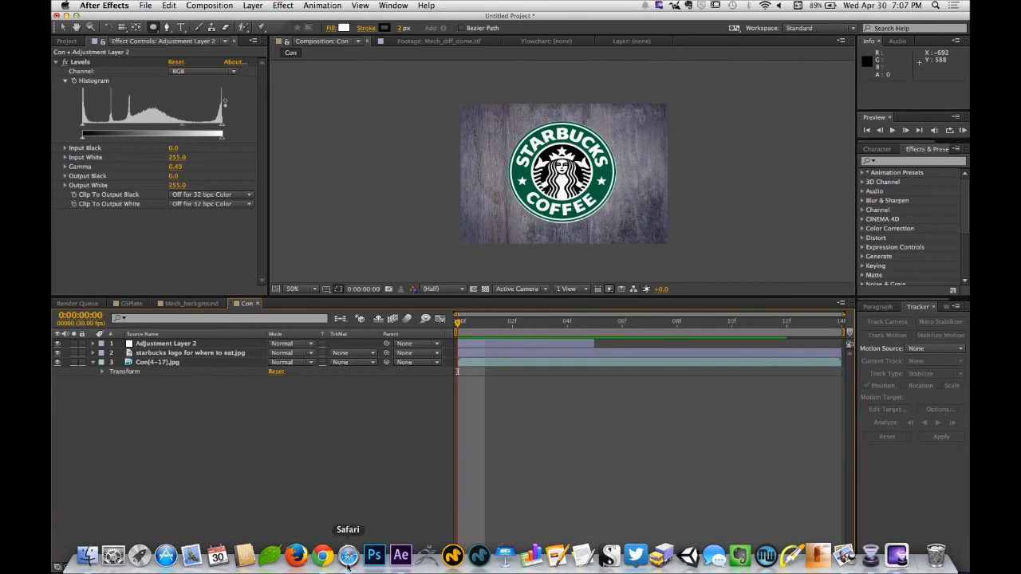